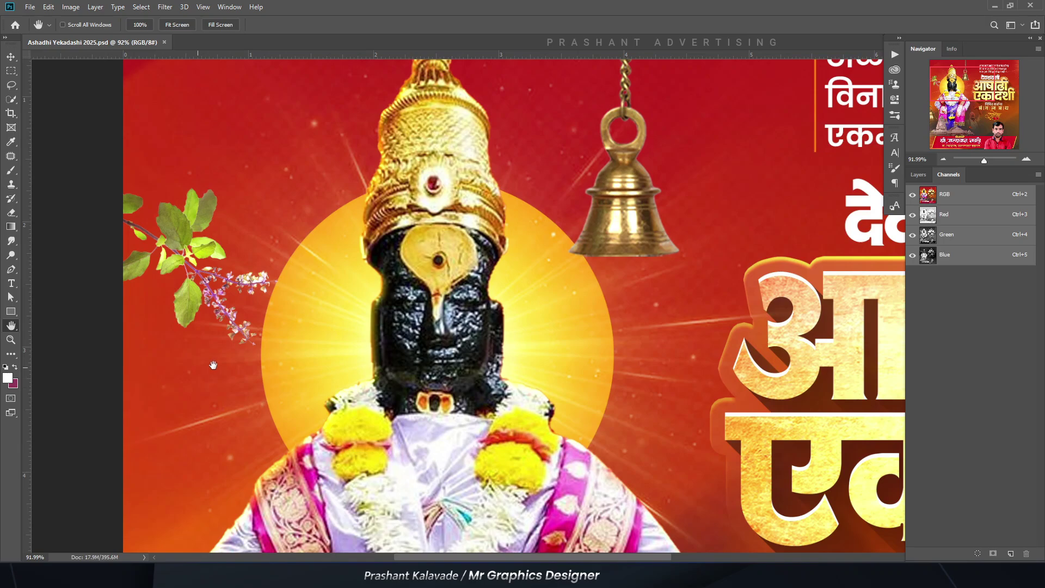
# Step: Examine the finished poster's deity artwork, title lettering, greeting text and name banner, both close up and as a whole
pyautogui.scroll(5, 366, 299)
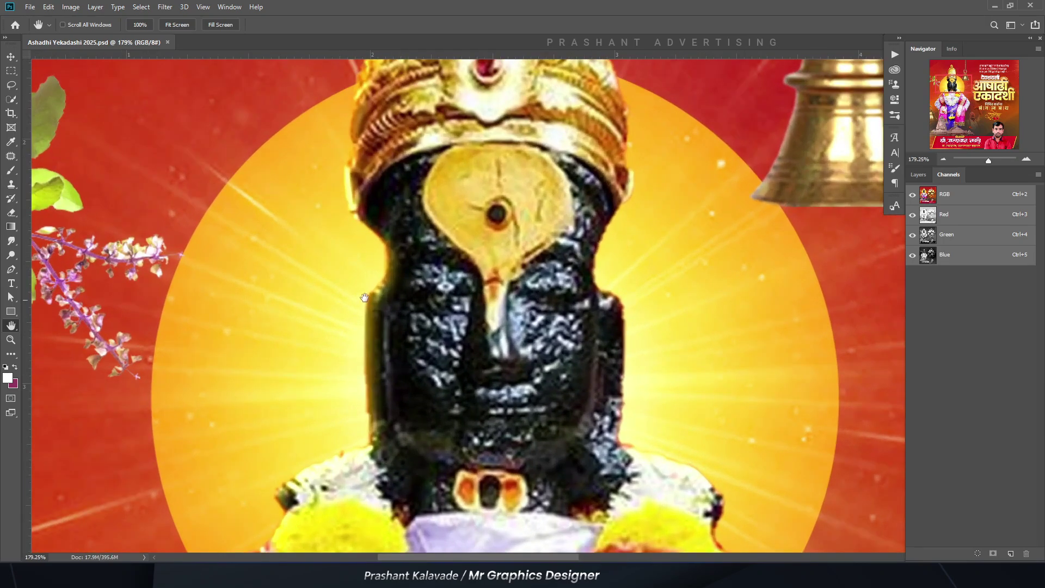
pyautogui.scroll(-5, 361, 278)
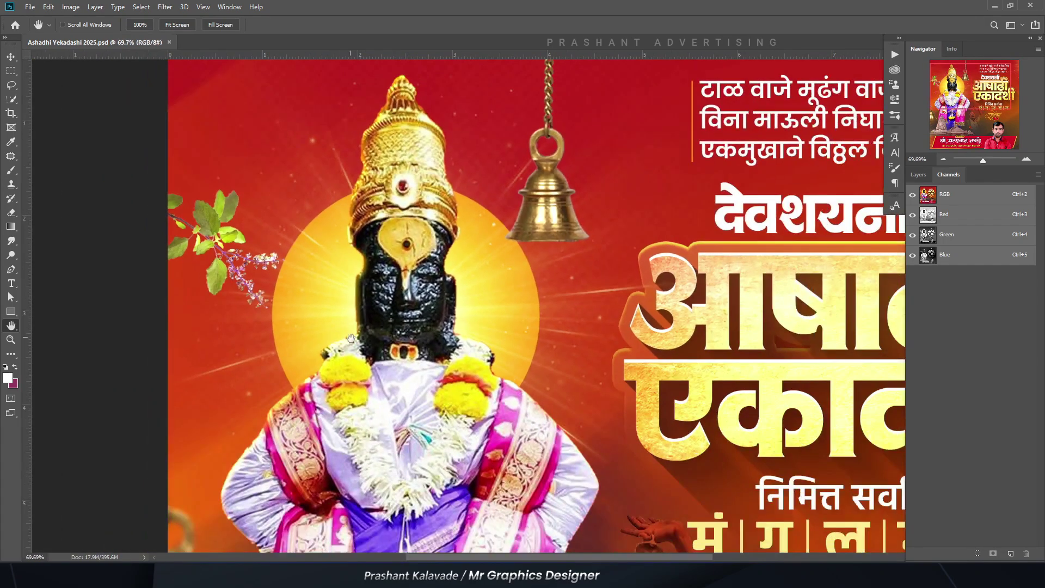
pyautogui.scroll(-3, 351, 338)
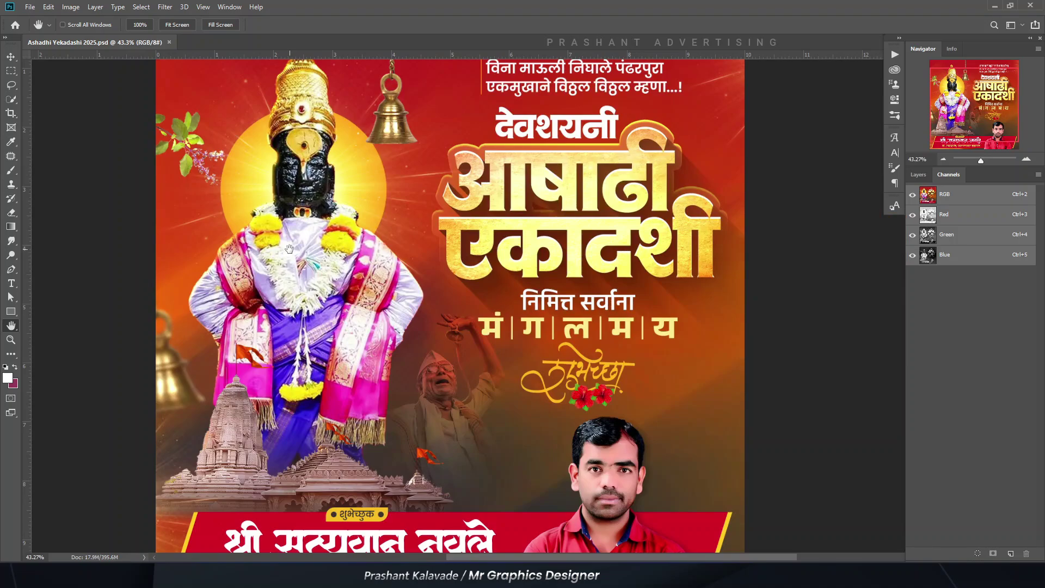
pyautogui.scroll(3, 403, 242)
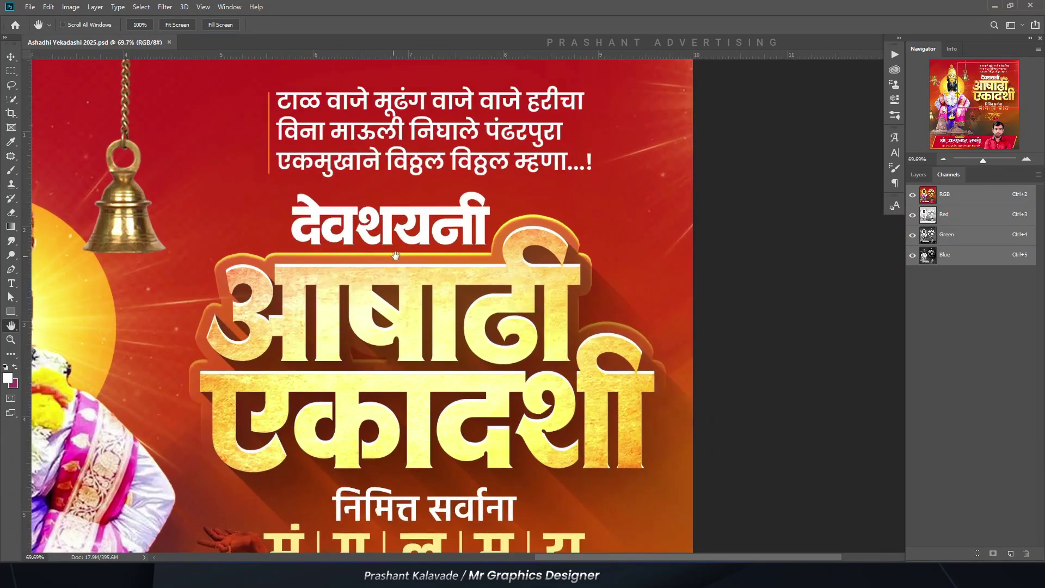
pyautogui.scroll(-2, 395, 255)
pyautogui.hscroll(-1, 406, 320)
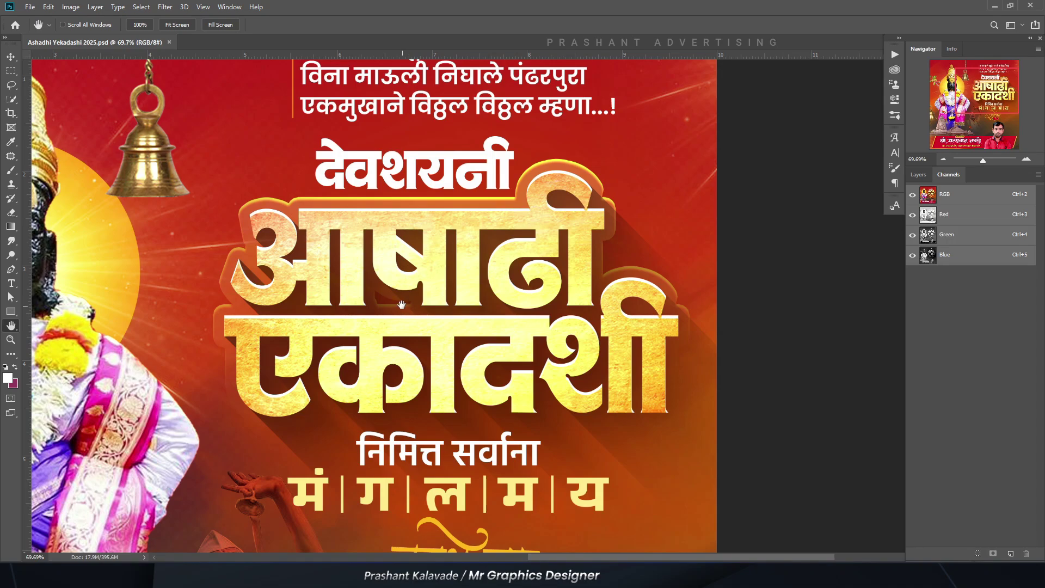
pyautogui.moveTo(401, 305); pyautogui.dragTo(454, 224)
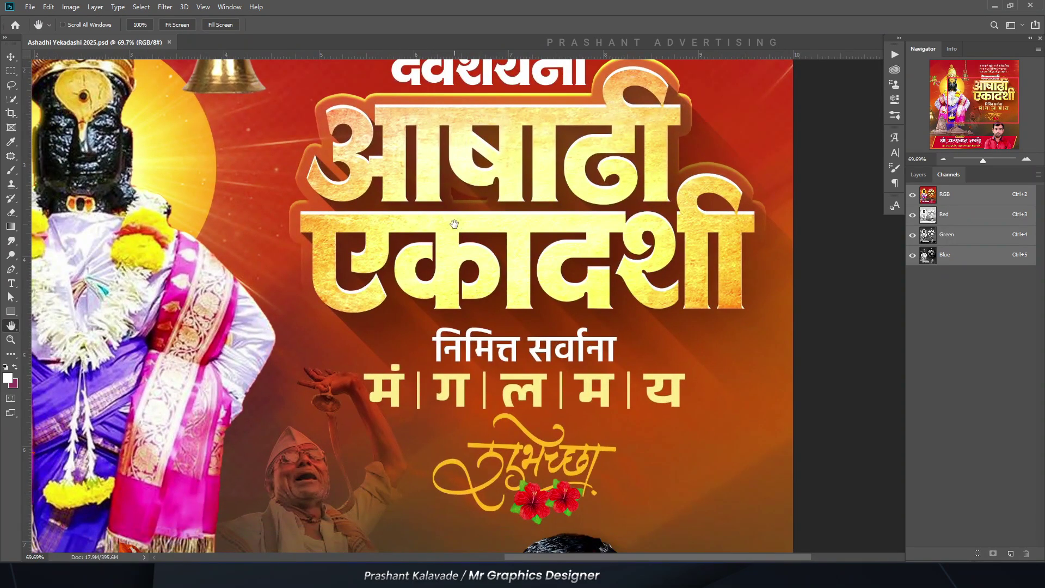
pyautogui.scroll(-5, 453, 225)
pyautogui.moveTo(371, 333); pyautogui.dragTo(403, 339)
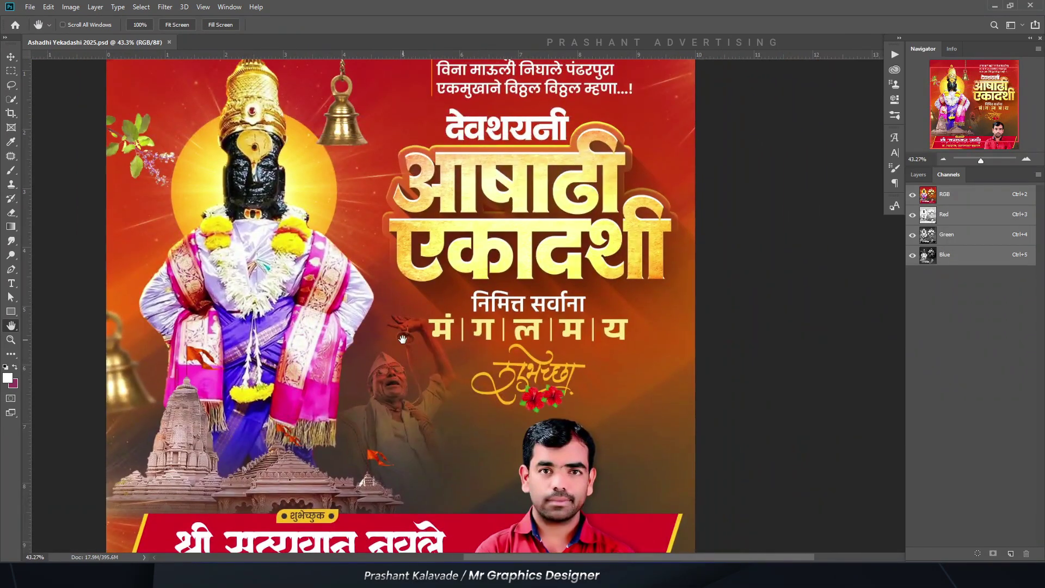
pyautogui.scroll(-3, 403, 277)
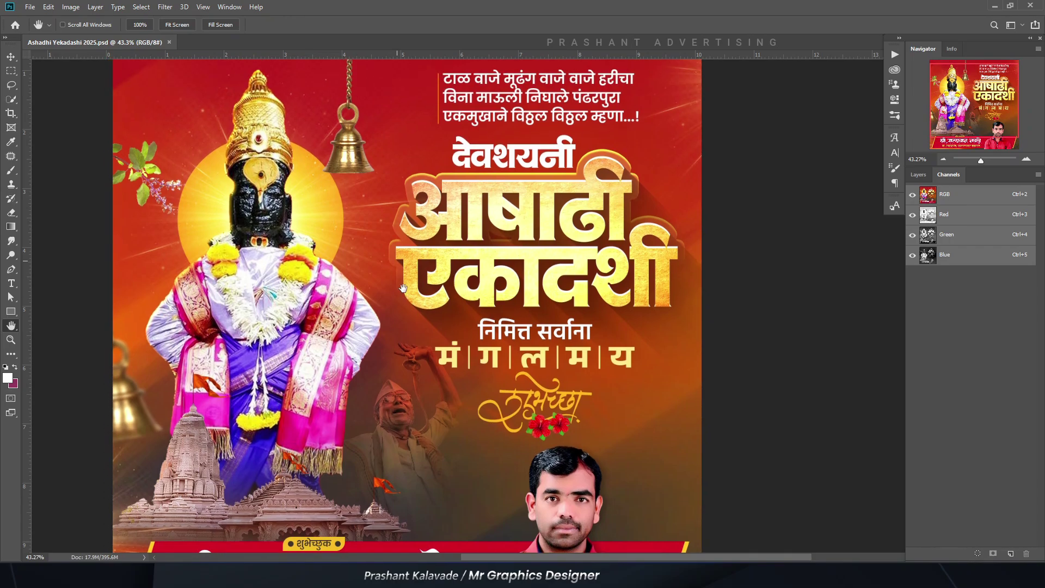
pyautogui.scroll(2, 266, 467)
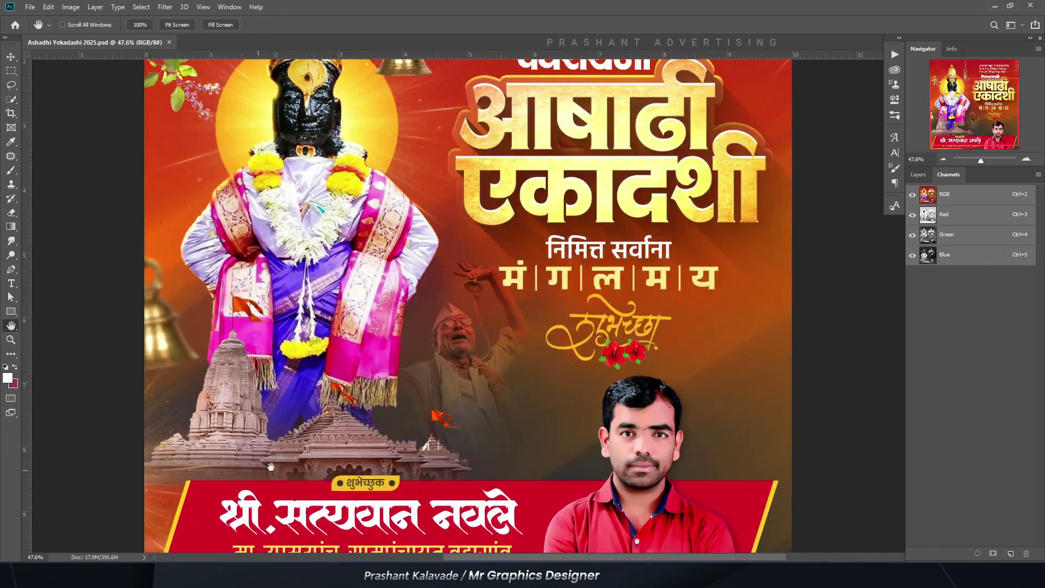
pyautogui.scroll(-3, 330, 435)
pyautogui.scroll(2, 408, 359)
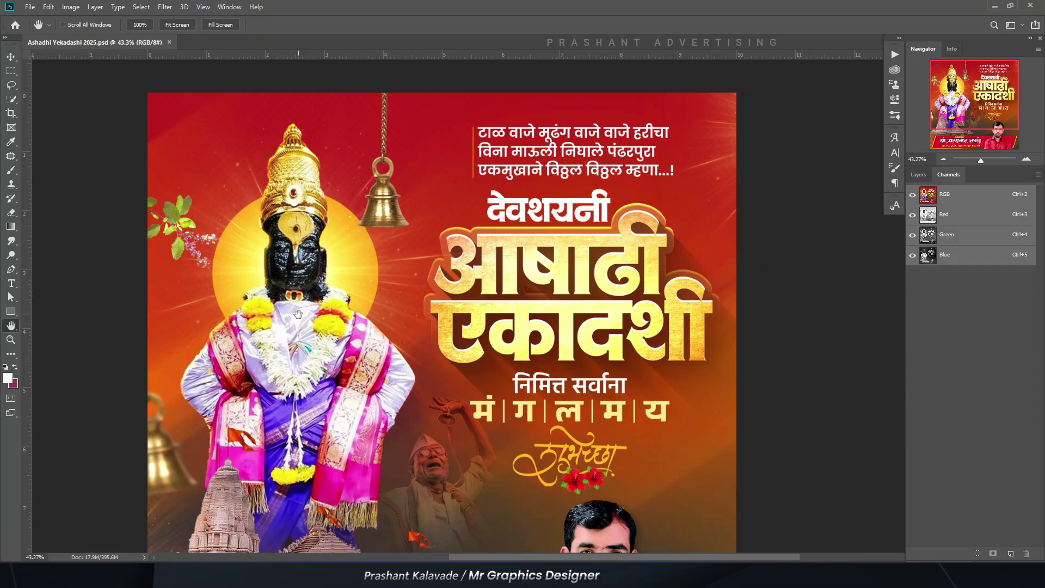
pyautogui.scroll(-2, 298, 311)
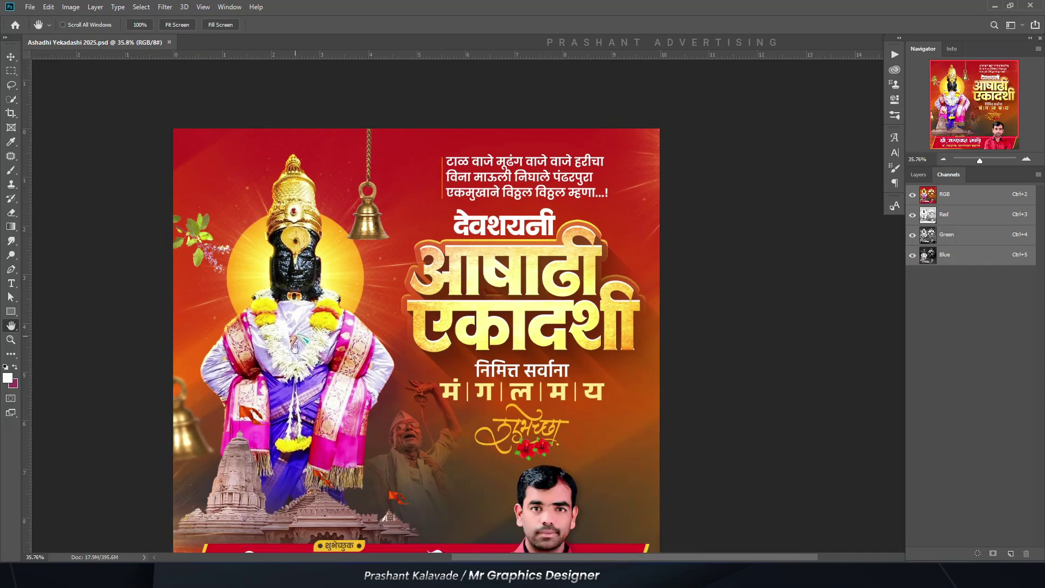
pyautogui.scroll(-1, 300, 363)
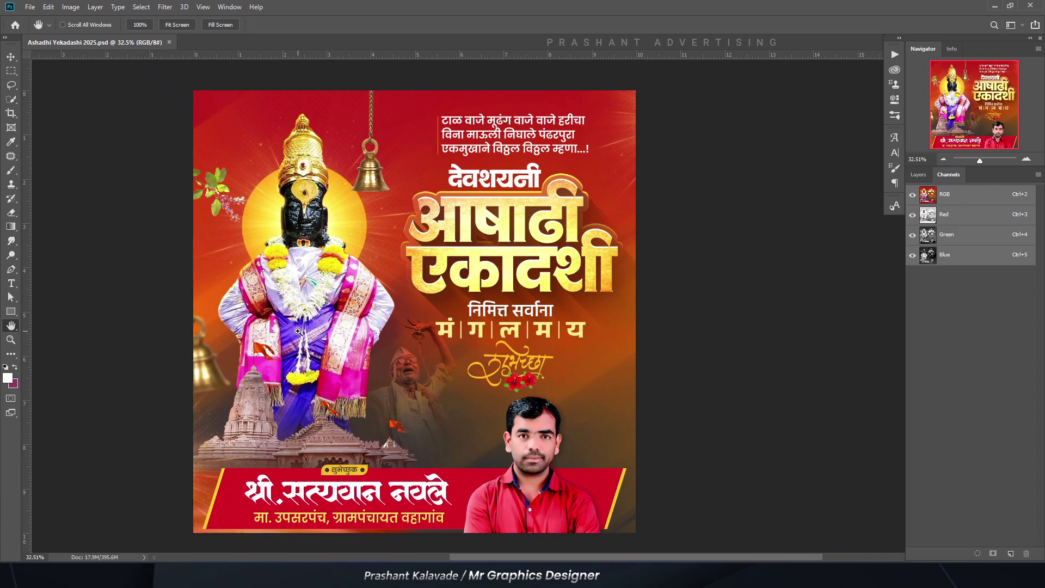
pyautogui.scroll(1, 297, 331)
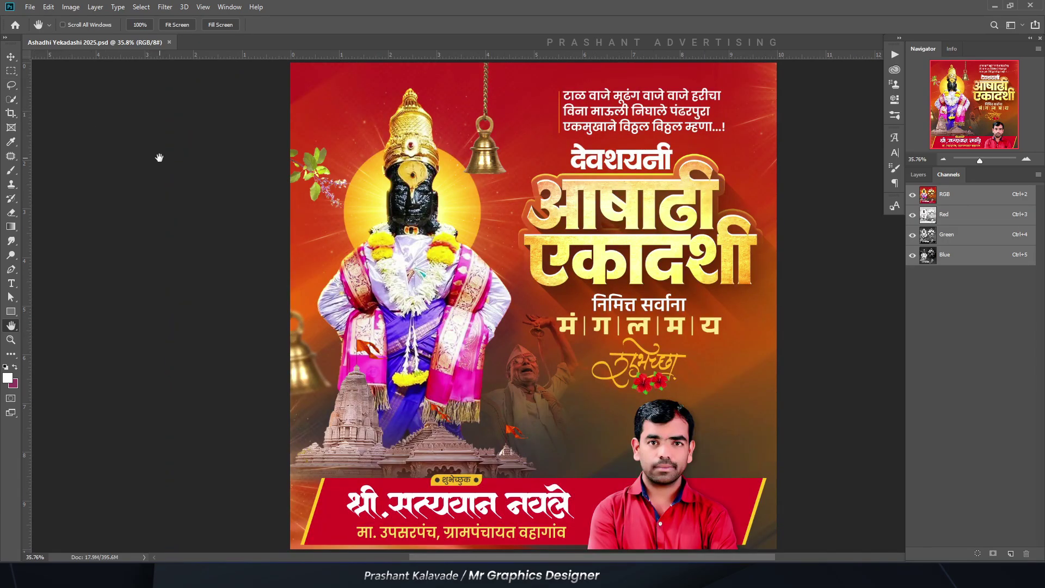
# Step: Check the poster's width, height and resolution in the Image Size settings without changing them
pyautogui.click(71, 7)
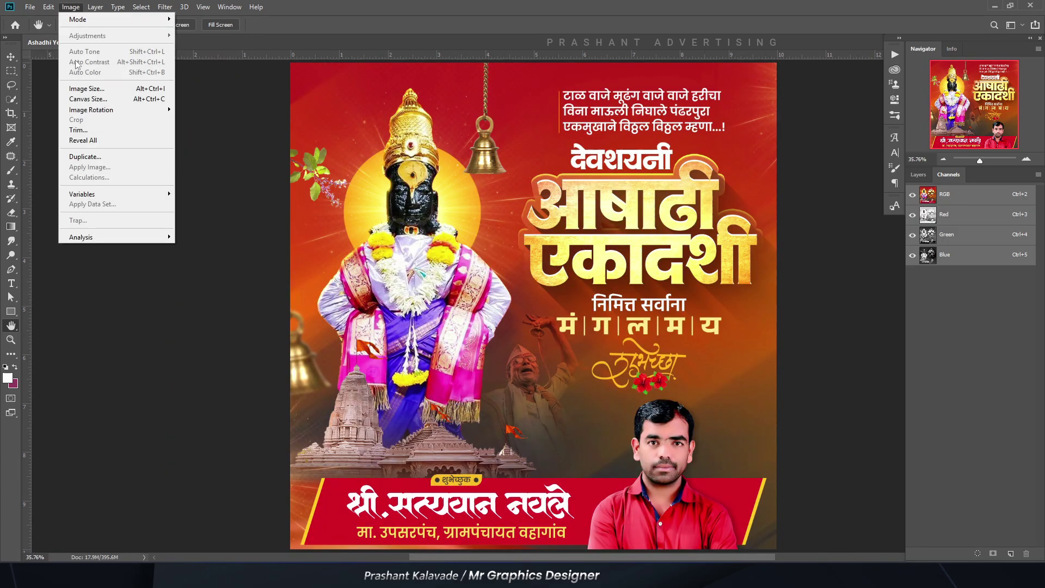
pyautogui.click(75, 92)
pyautogui.press('Tab')
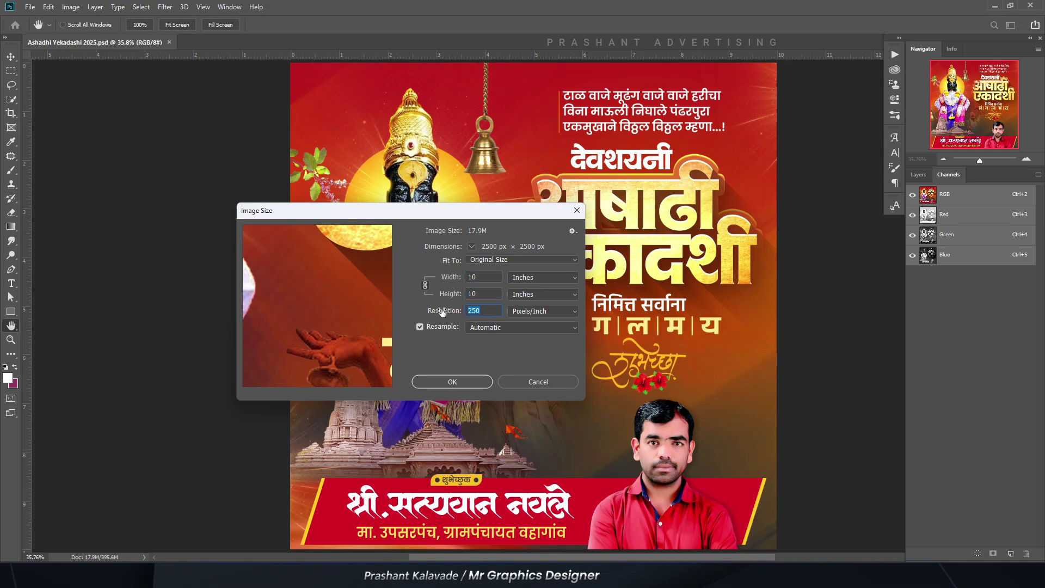
pyautogui.click(500, 309)
pyautogui.hotkey('ctrl', 'a')
pyautogui.click(525, 383)
# Step: Create a new RGB document 10 by 10 inches at a resolution of 250 pixels/inch
pyautogui.click(30, 7)
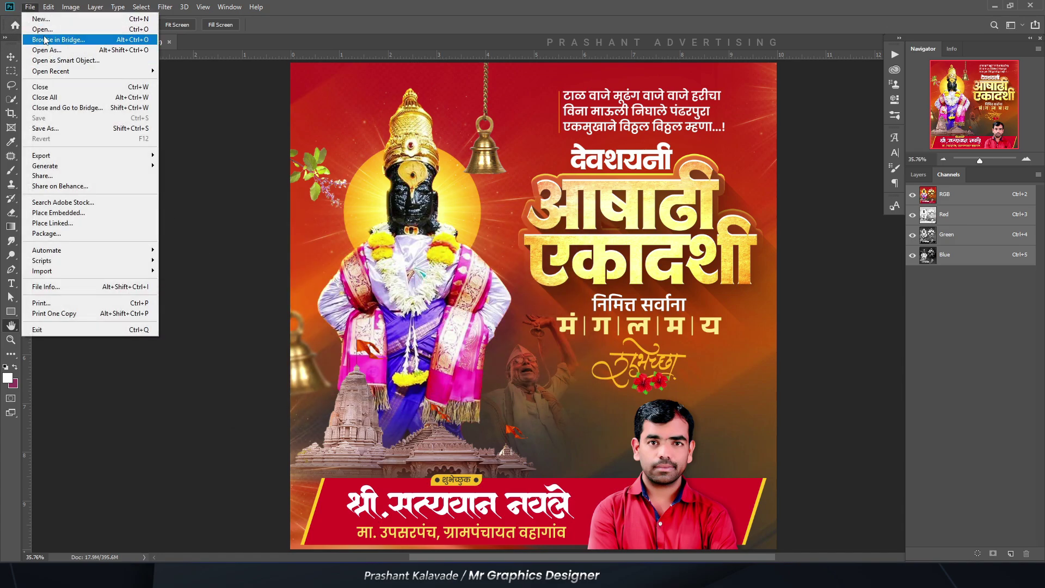
pyautogui.click(37, 21)
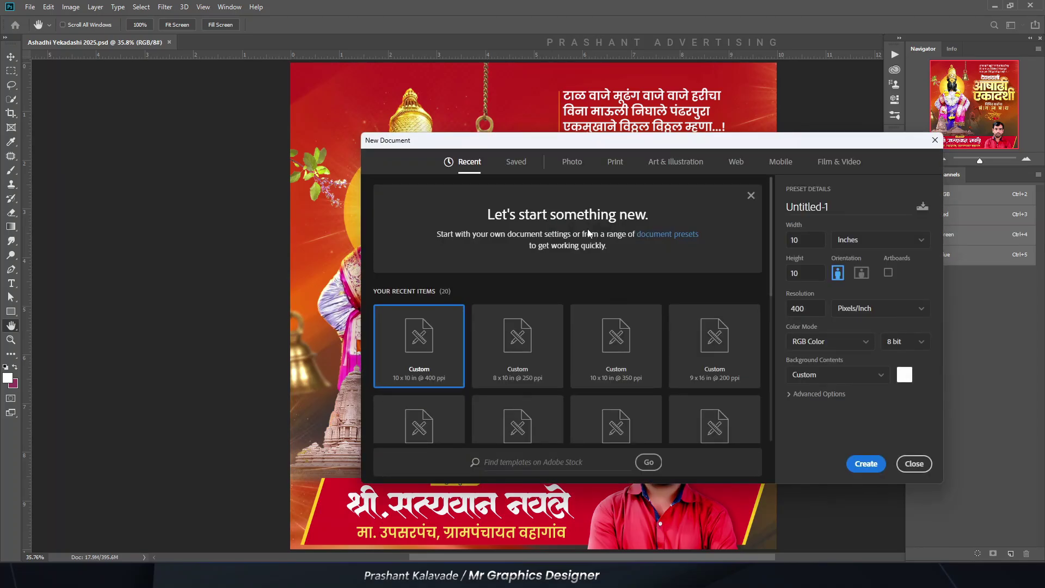
pyautogui.moveTo(547, 154); pyautogui.dragTo(362, 127)
pyautogui.click(625, 286)
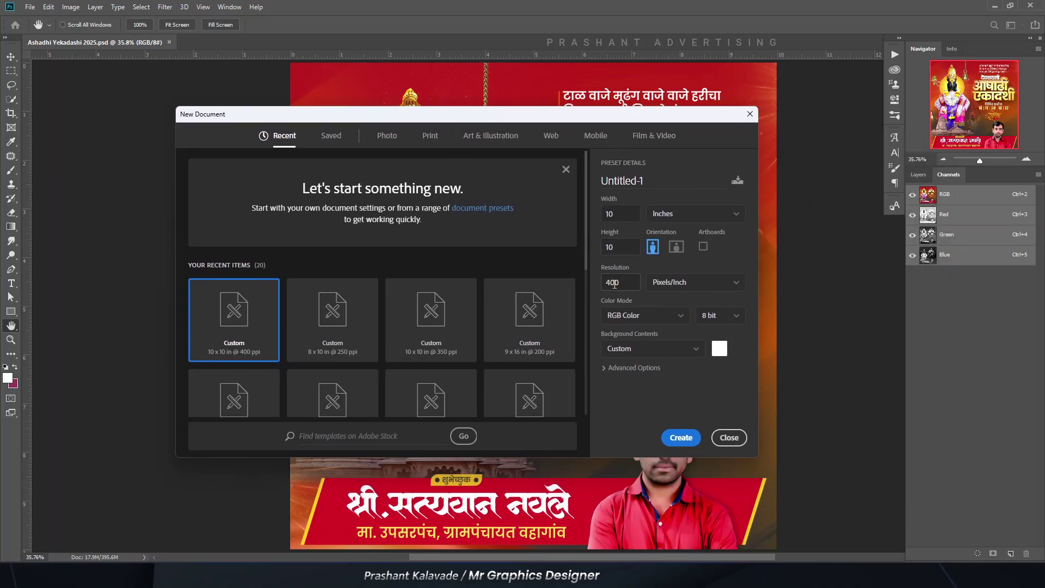
pyautogui.moveTo(624, 285); pyautogui.dragTo(560, 271)
pyautogui.write('250')
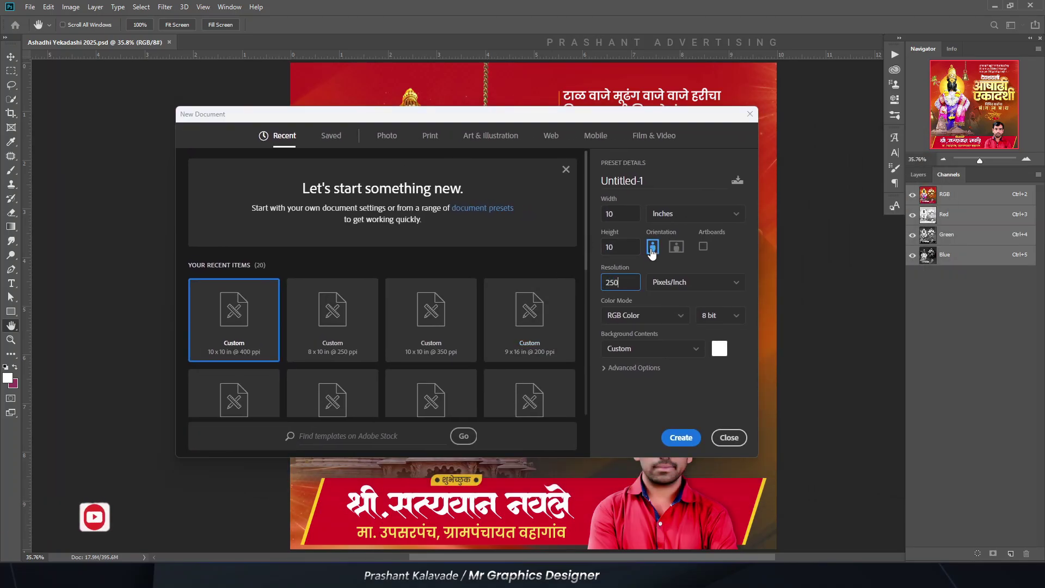
pyautogui.click(622, 245)
pyautogui.hotkey('shift', 'Tab')
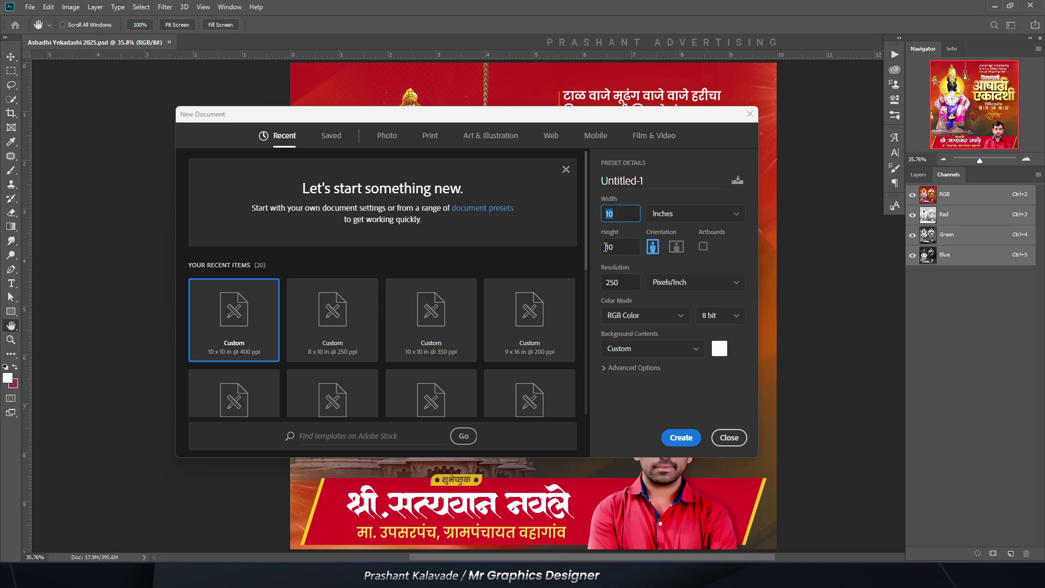
pyautogui.press('Tab')
pyautogui.click(653, 249)
pyautogui.moveTo(620, 288); pyautogui.dragTo(596, 283)
pyautogui.click(681, 437)
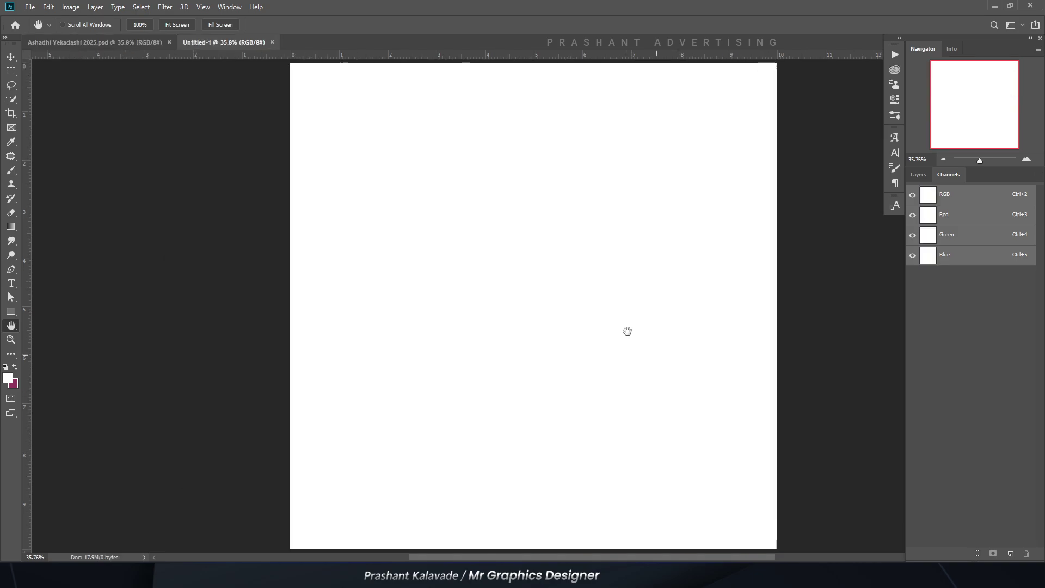
# Step: Go back to Ashadhi Yekadashi 2025.psd, show its layers and collapse the Group 4 and TITLE groups
pyautogui.click(144, 42)
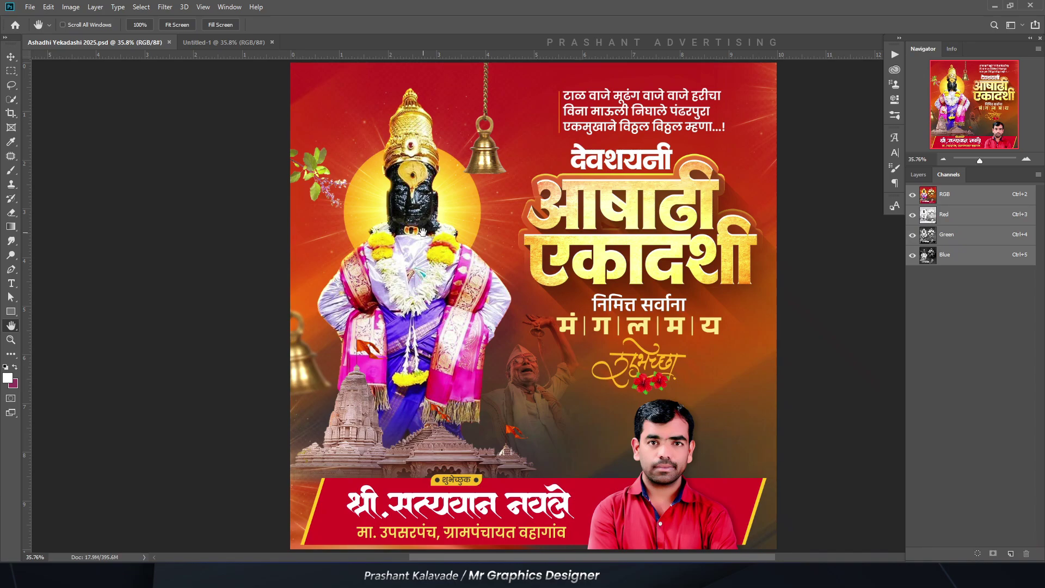
pyautogui.click(217, 39)
pyautogui.click(139, 39)
pyautogui.click(918, 174)
pyautogui.click(938, 252)
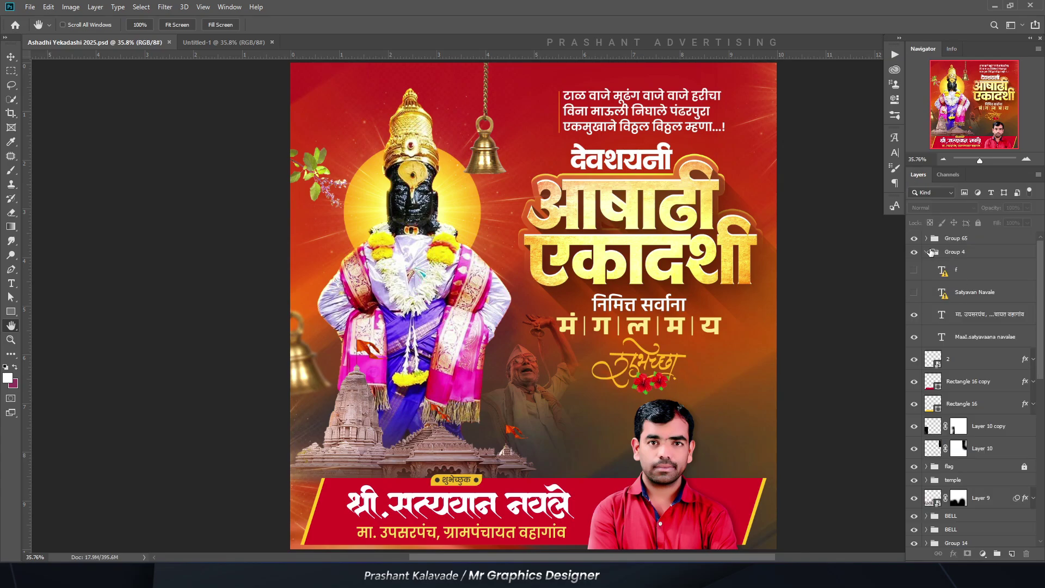
pyautogui.scroll(-10, 953, 430)
pyautogui.scroll(4, 925, 375)
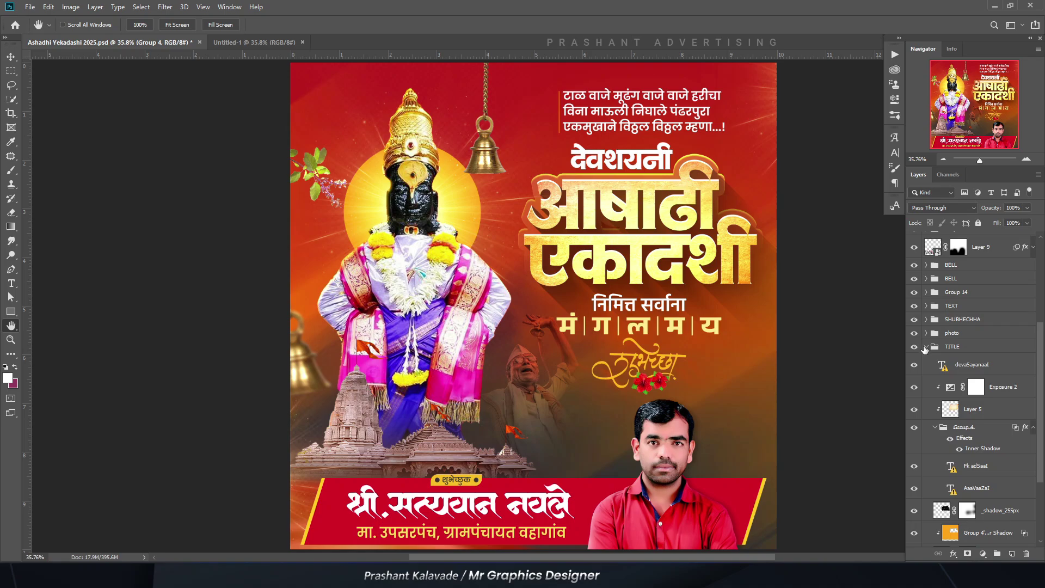
pyautogui.click(926, 348)
pyautogui.scroll(2, 950, 414)
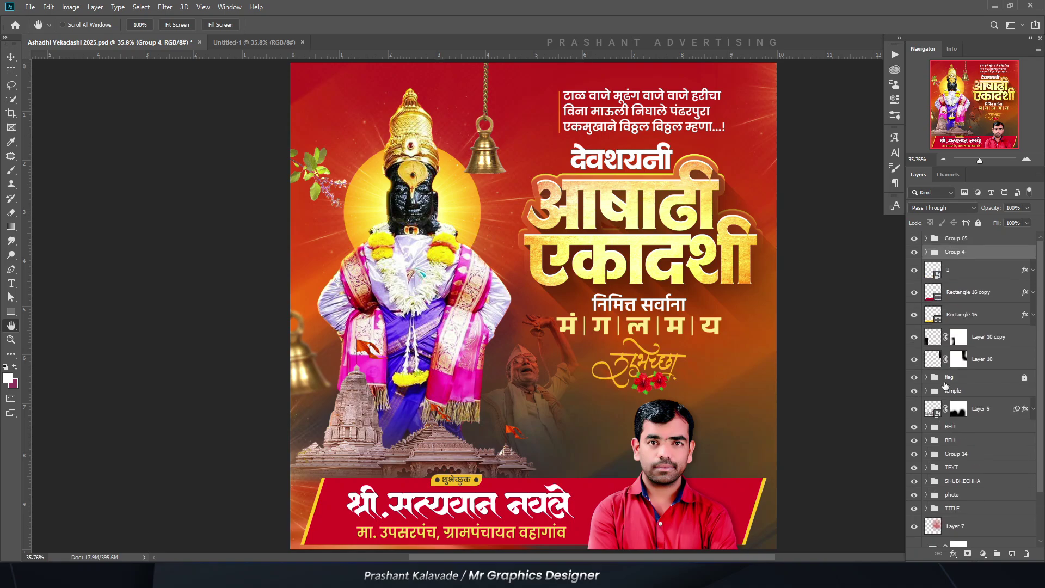
# Step: Select the TITLE group, and hide and reshow the TITLE, photo and SHUBHECHHA groups one by one to check their contents
pyautogui.scroll(-2, 970, 430)
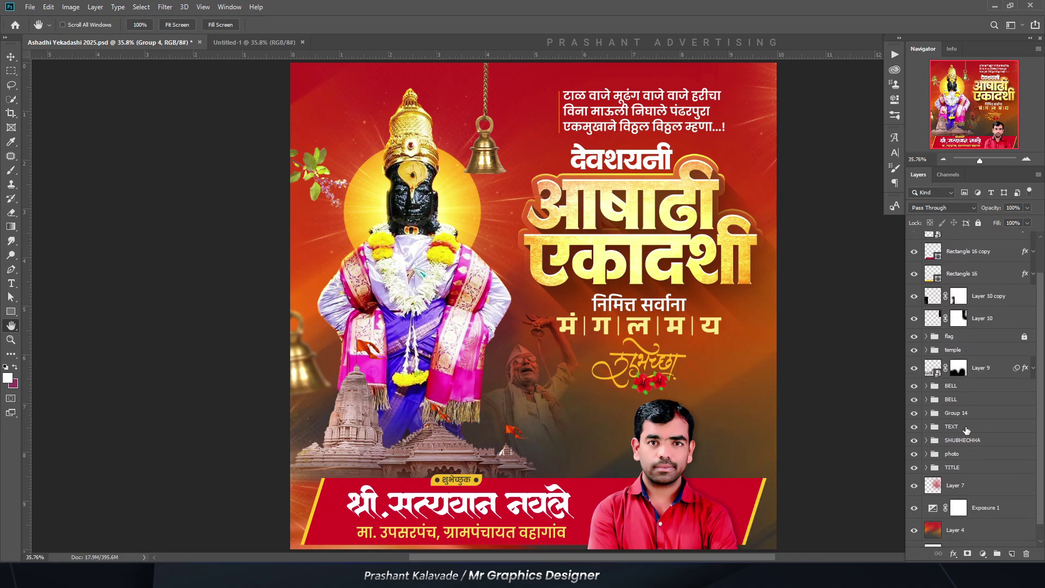
pyautogui.scroll(-1, 964, 435)
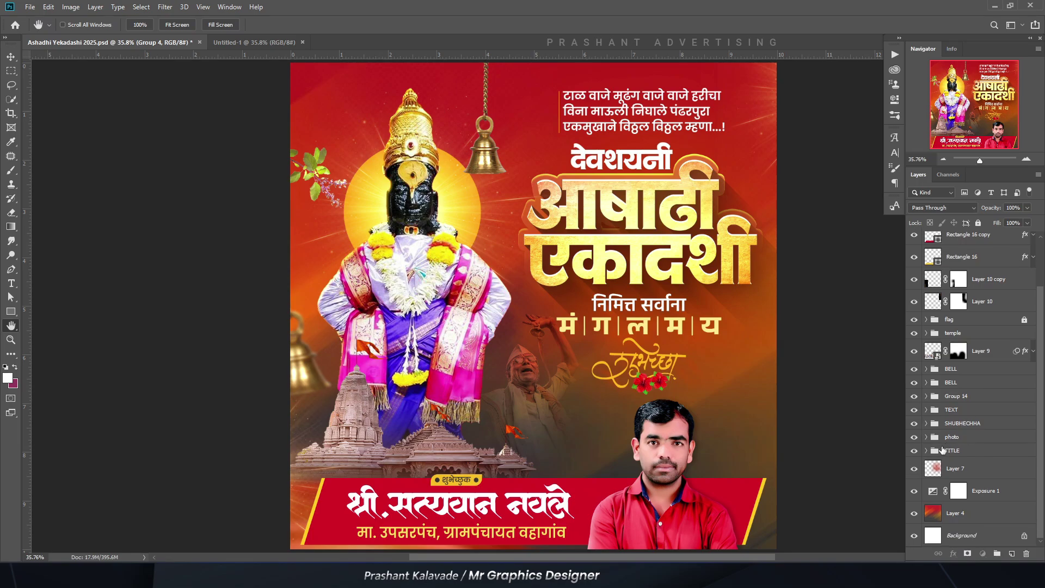
pyautogui.click(942, 450)
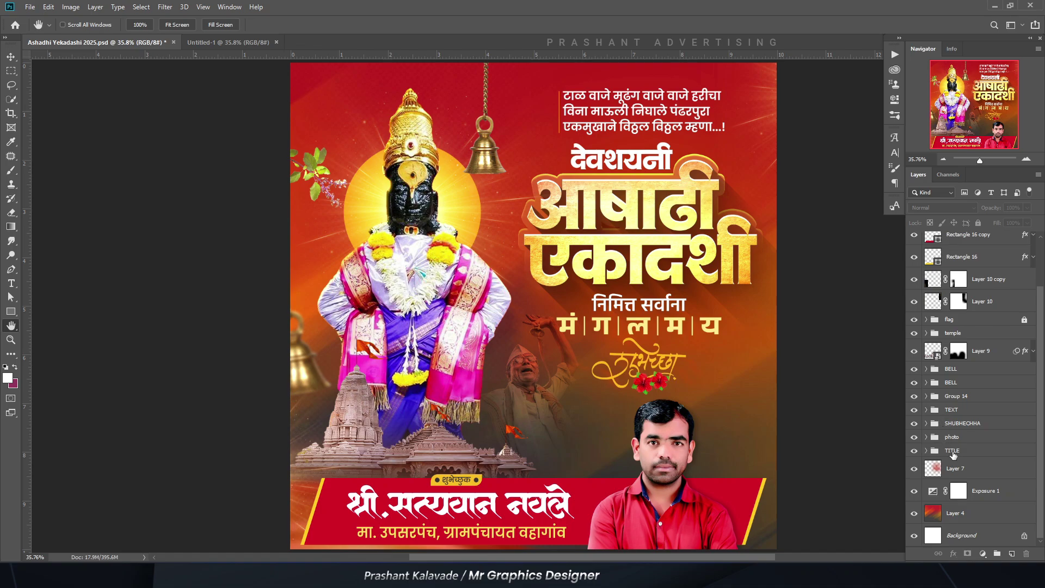
pyautogui.click(952, 452)
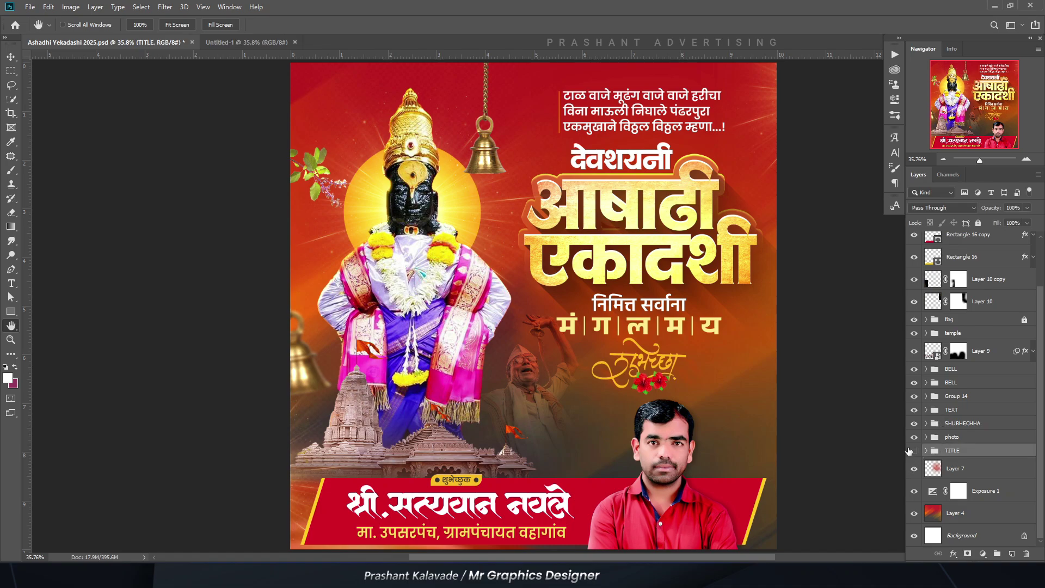
pyautogui.click(913, 451)
pyautogui.click(913, 451)
pyautogui.click(914, 437)
pyautogui.click(913, 436)
pyautogui.click(914, 423)
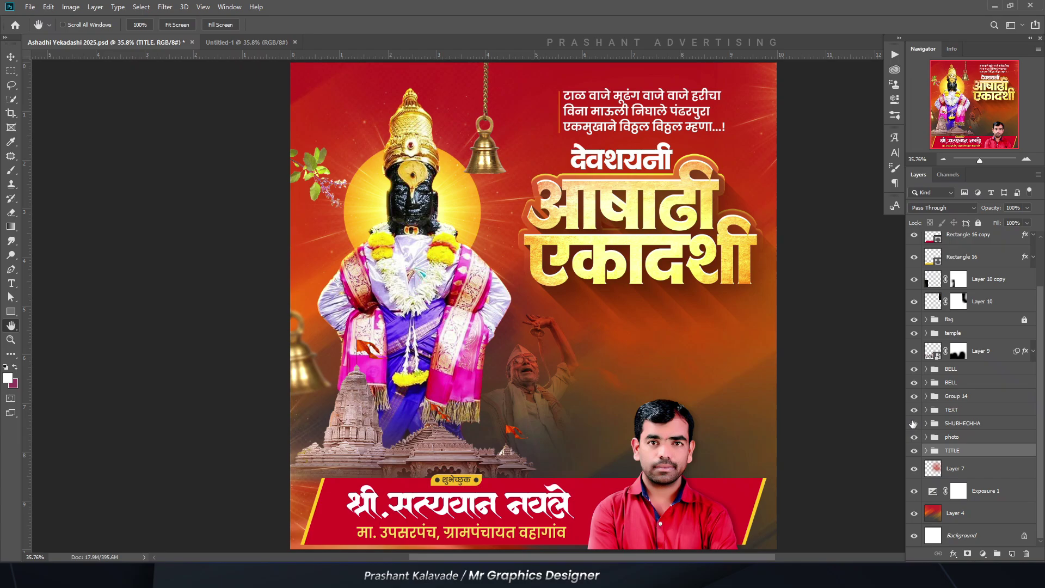
pyautogui.click(914, 424)
pyautogui.scroll(2, 545, 309)
pyautogui.scroll(-3, 544, 309)
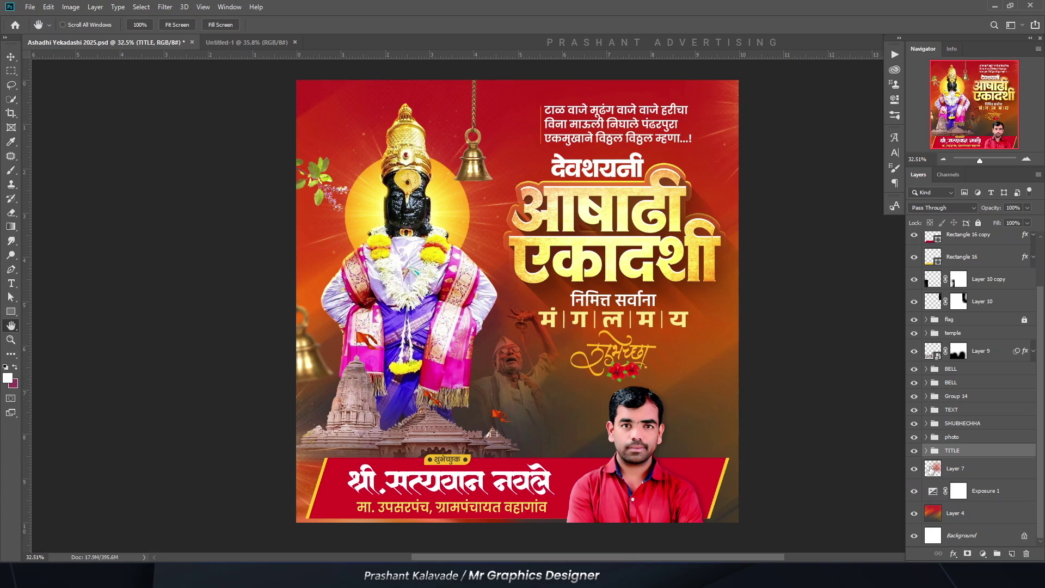
# Step: Select Exposure 1 and Layer 7 in the finished poster, and hide and reshow Layer 7 to check its effect
pyautogui.click(951, 516)
pyautogui.click(968, 495)
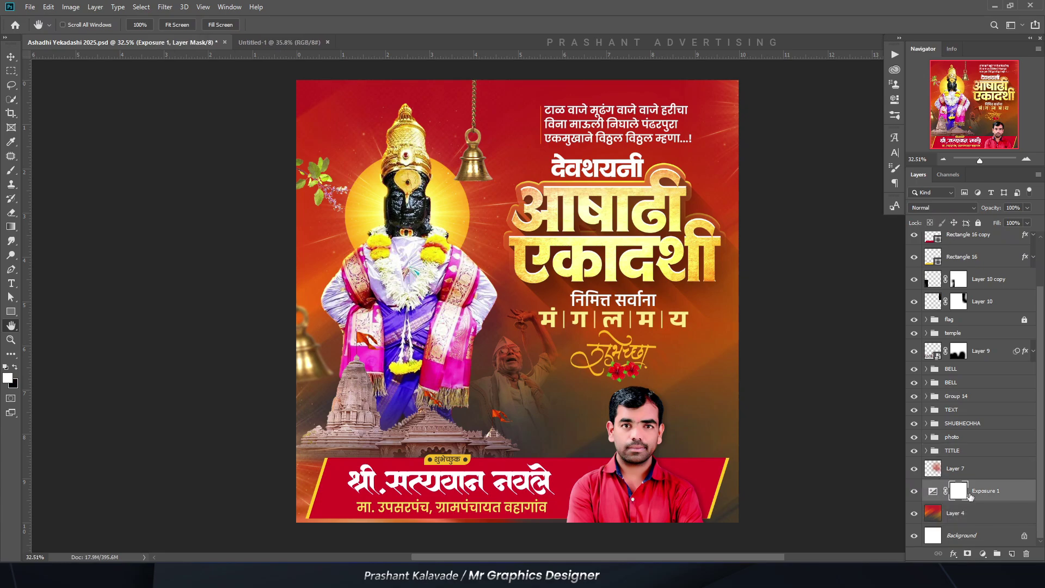
pyautogui.click(959, 477)
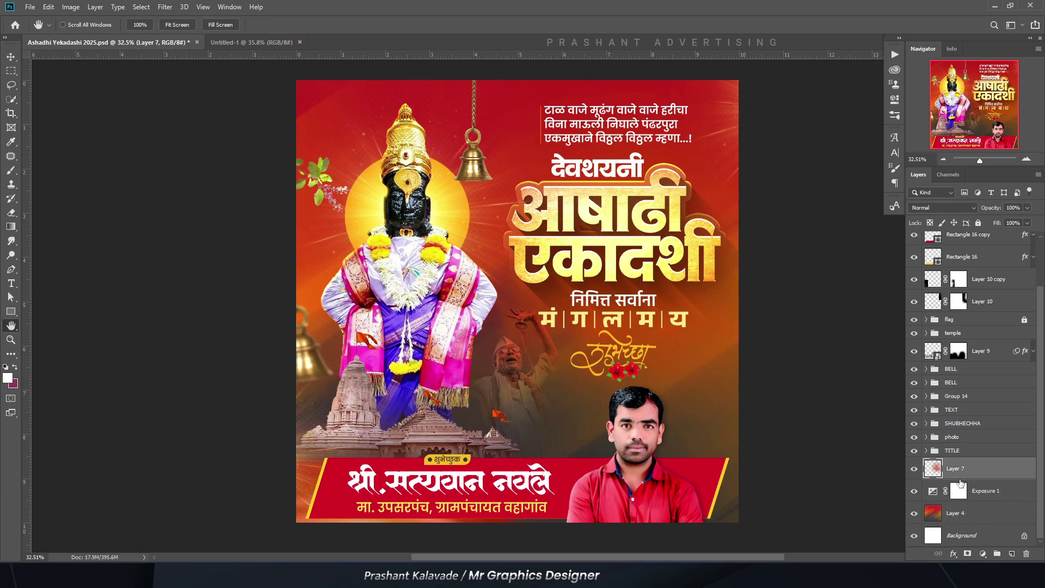
pyautogui.click(915, 470)
pyautogui.click(915, 470)
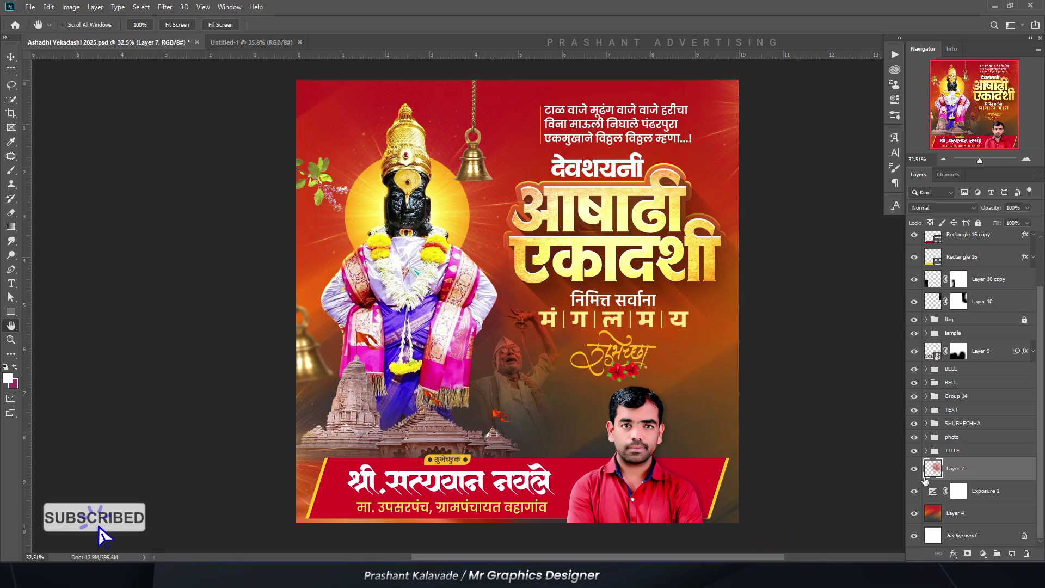
pyautogui.click(915, 471)
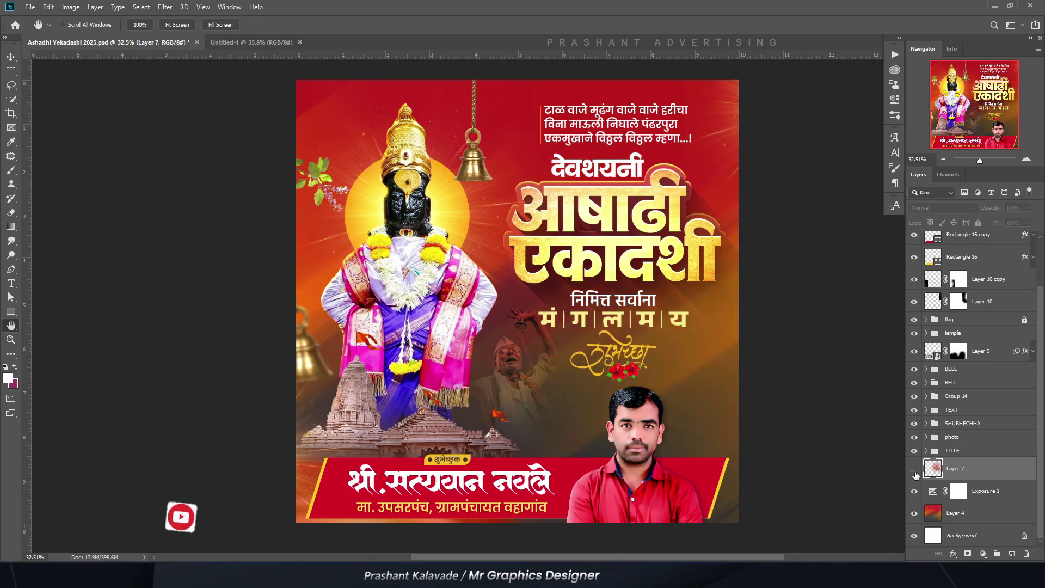
pyautogui.click(915, 472)
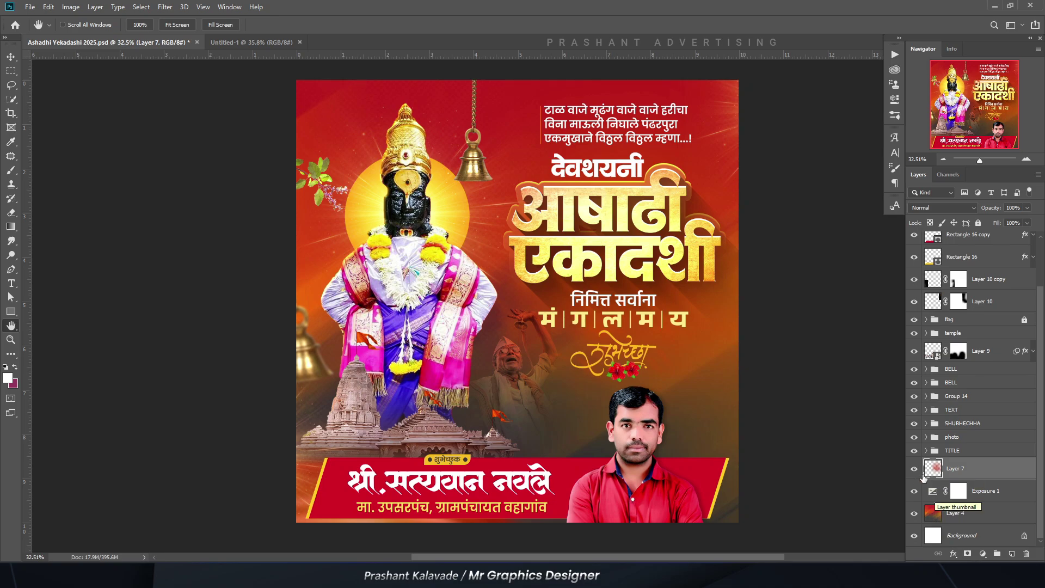
# Step: Convert the gradient background Layer 4 to a smart object
pyautogui.click(958, 514)
pyautogui.rightClick(967, 520)
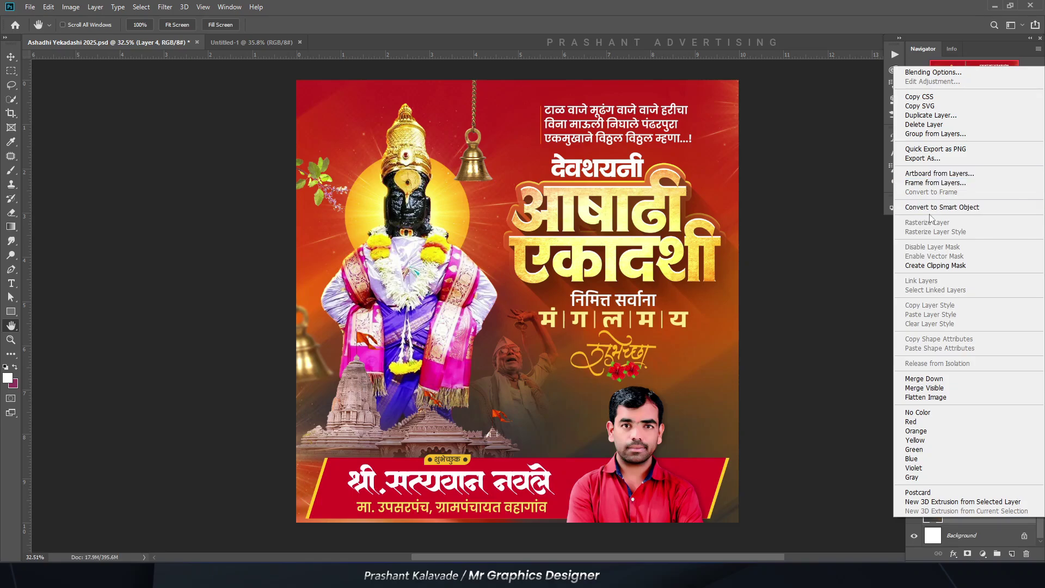
pyautogui.click(948, 207)
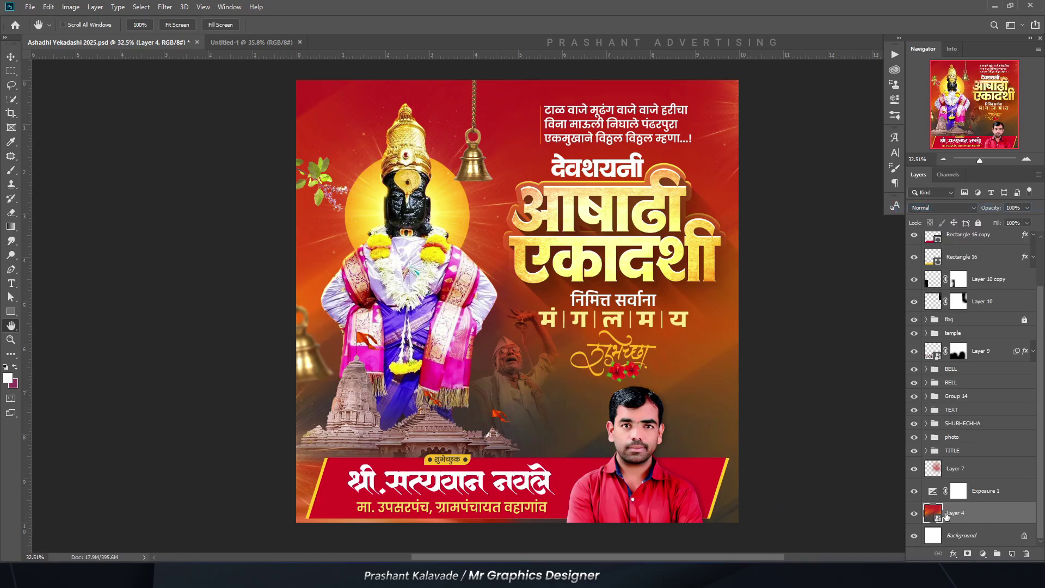
pyautogui.scroll(-1, 65, 246)
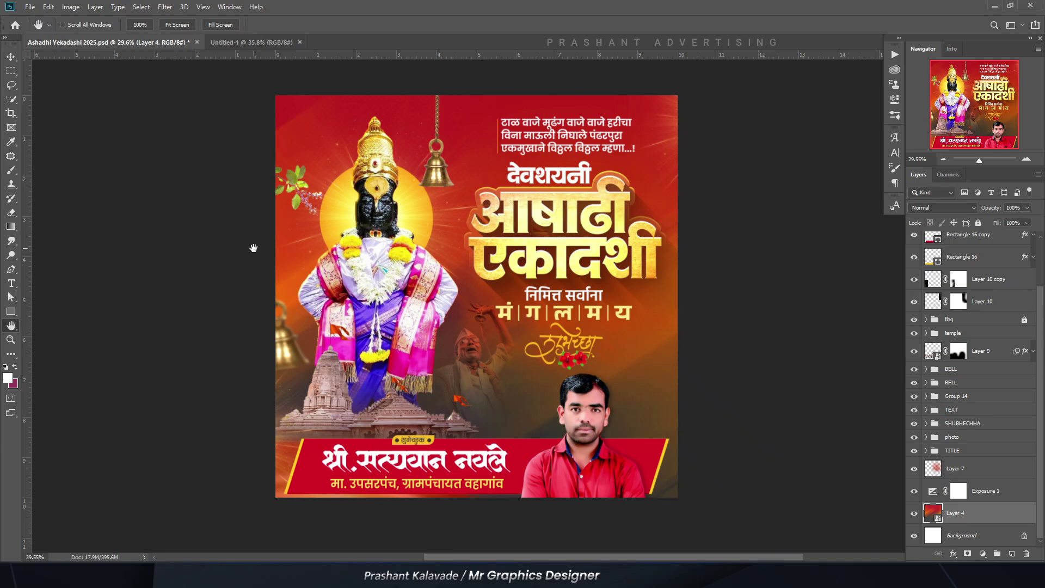
pyautogui.scroll(1, 240, 252)
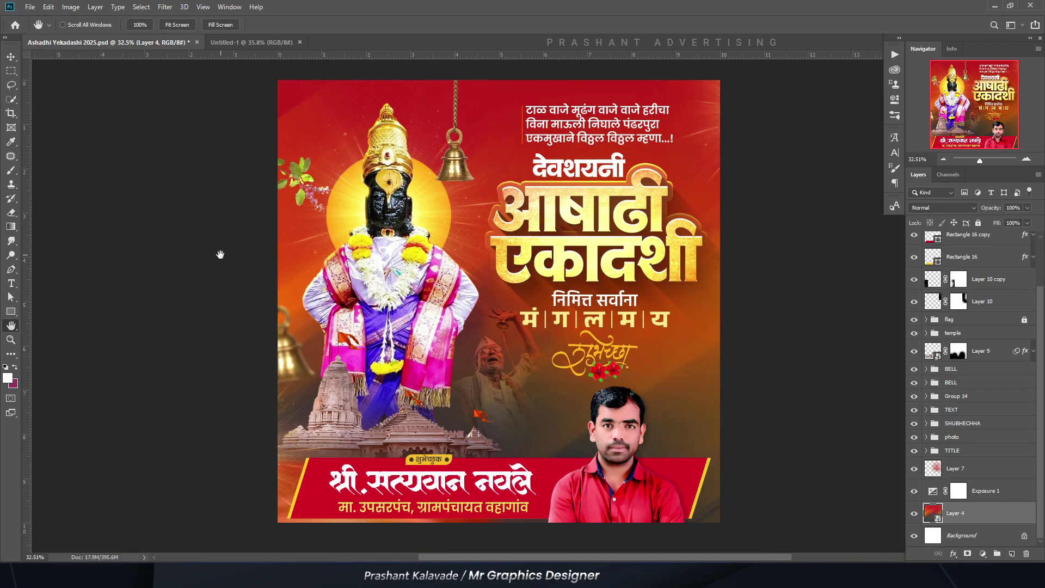
# Step: Copy the Layer 4 background and paste it into the Untitled-1 document
pyautogui.click(49, 6)
pyautogui.click(58, 83)
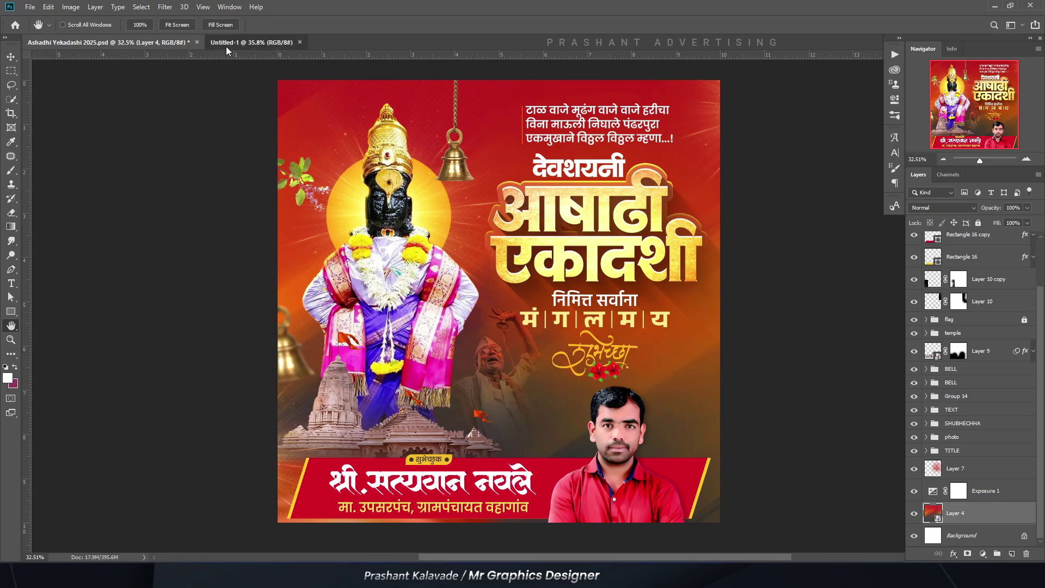
pyautogui.click(226, 44)
pyautogui.hotkey('ctrl', 'v')
pyautogui.scroll(-2, 312, 201)
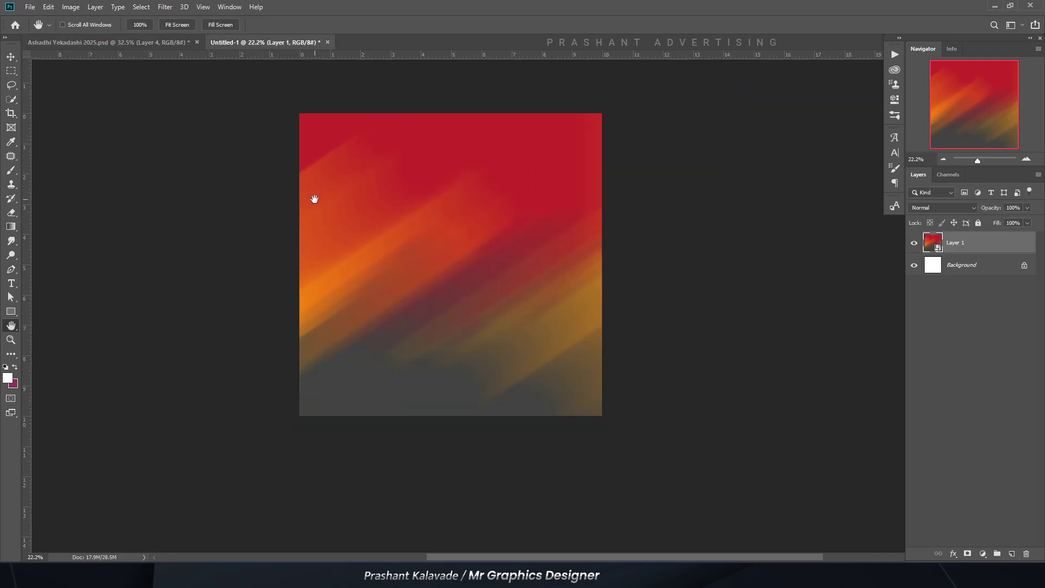
pyautogui.scroll(2, 350, 222)
# Step: Free Transform the pasted background and move it so it is centred on the canvas at 1250 px in X and Y
pyautogui.press('c')
pyautogui.press('v')
pyautogui.hotkey('ctrl', 't')
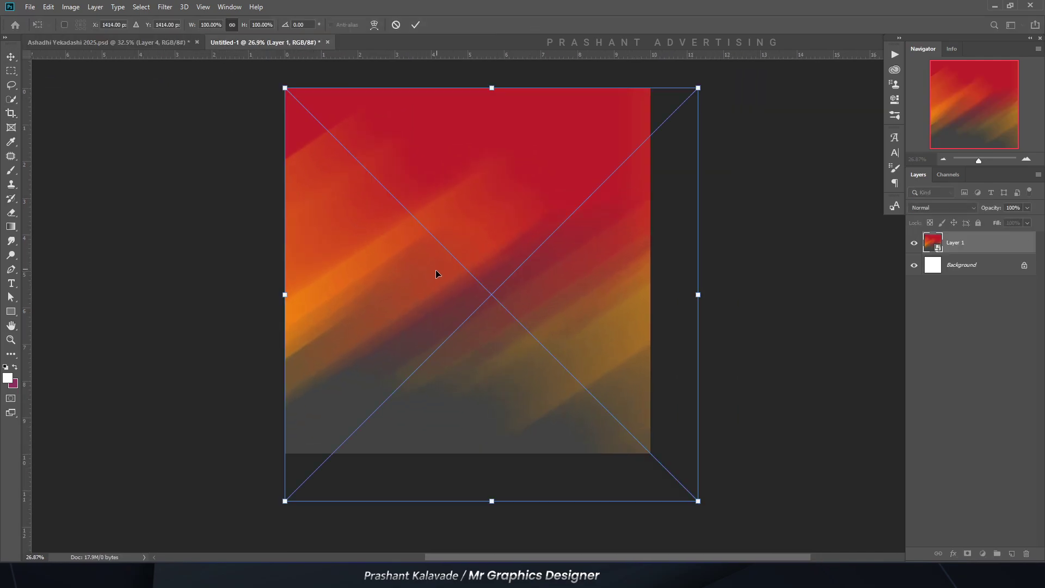
pyautogui.moveTo(437, 273); pyautogui.dragTo(400, 275)
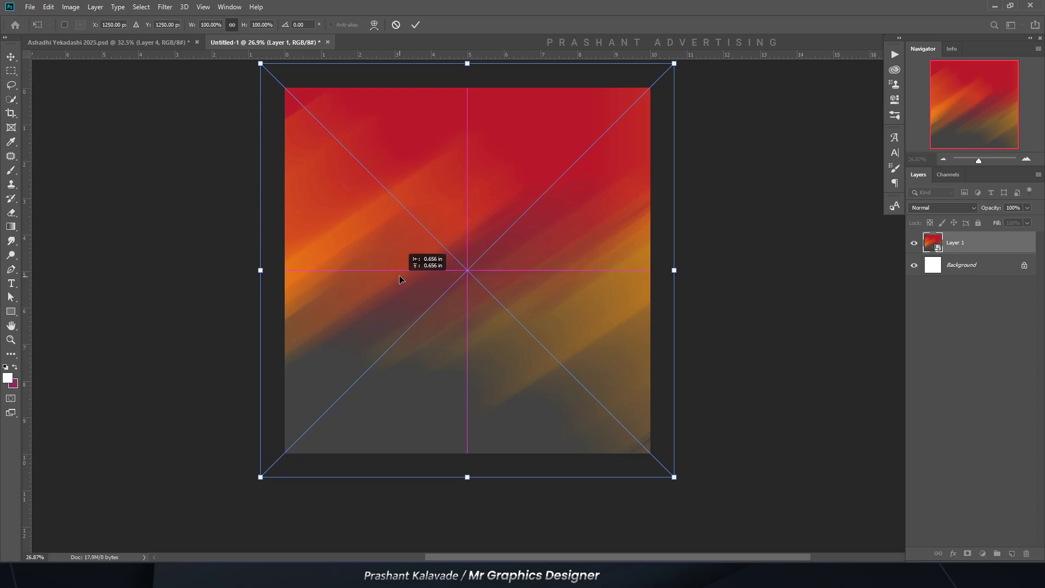
pyautogui.press('Return')
pyautogui.scroll(-1, 367, 252)
pyautogui.scroll(2, 301, 252)
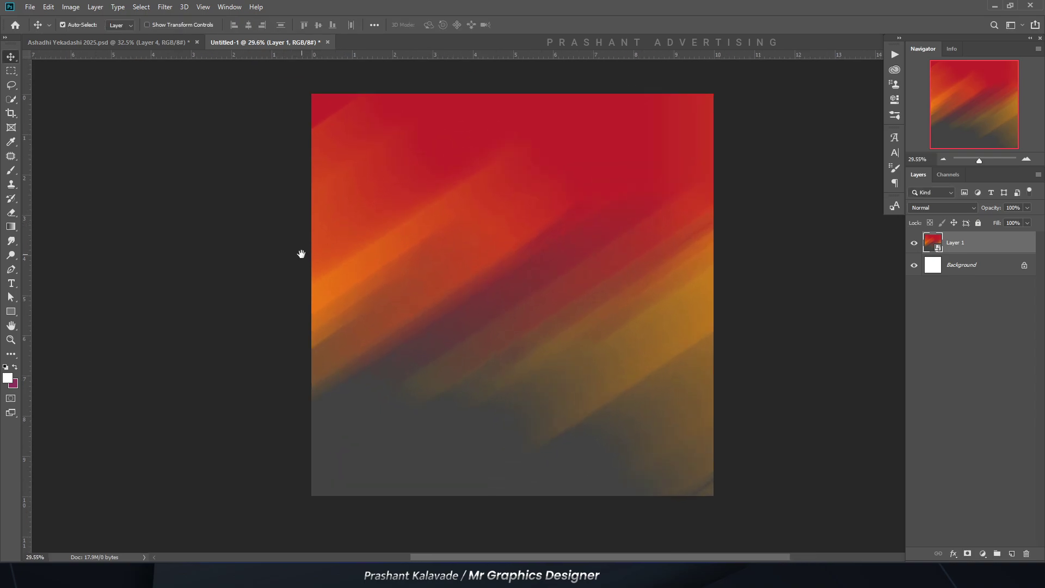
pyautogui.moveTo(301, 252); pyautogui.dragTo(283, 263)
pyautogui.scroll(2, 392, 262)
pyautogui.moveTo(382, 262); pyautogui.dragTo(362, 257)
pyautogui.scroll(-2, 354, 233)
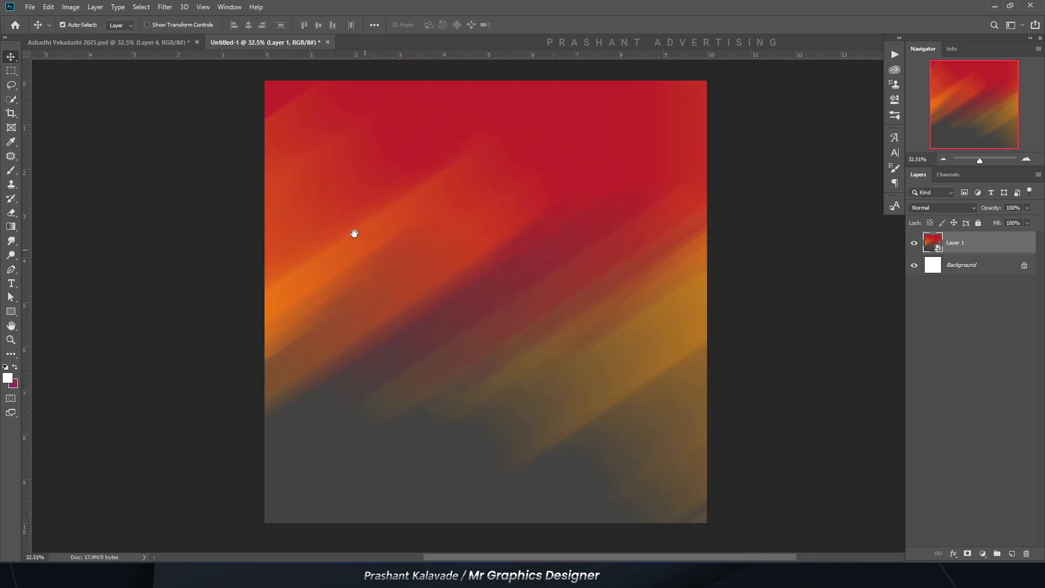
# Step: Place the PIC image from the aASHADHI YEKDASHI 2025 folder as an embedded object and confirm its placement
pyautogui.click(30, 7)
pyautogui.click(52, 199)
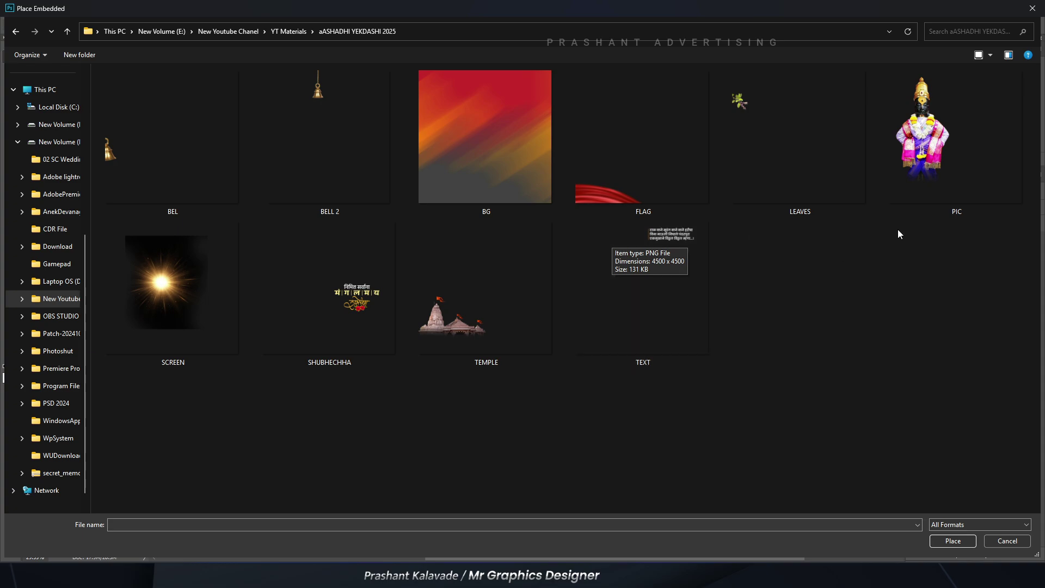
pyautogui.click(919, 179)
pyautogui.click(642, 201)
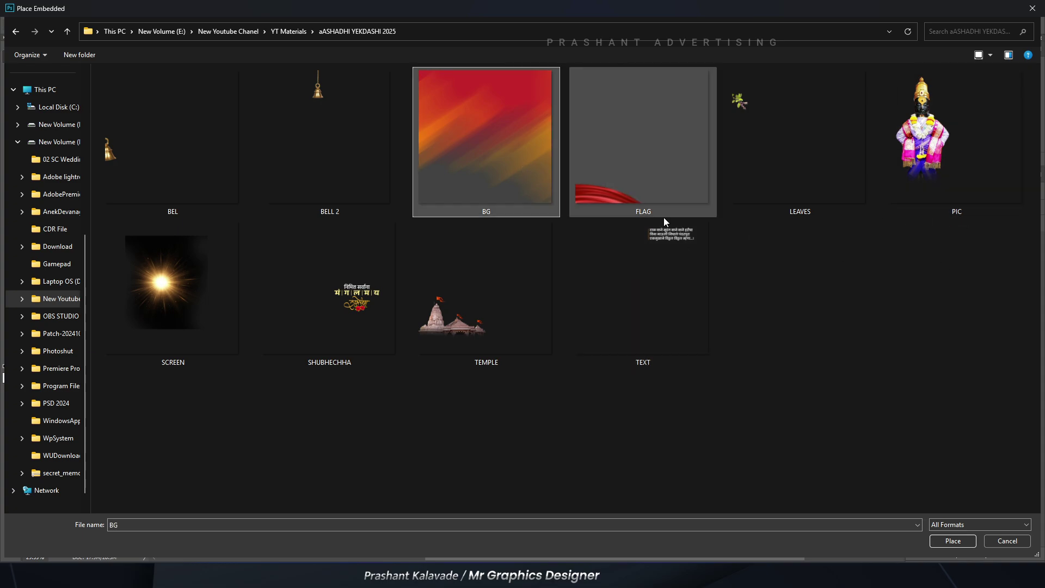
pyautogui.click(356, 283)
pyautogui.click(468, 310)
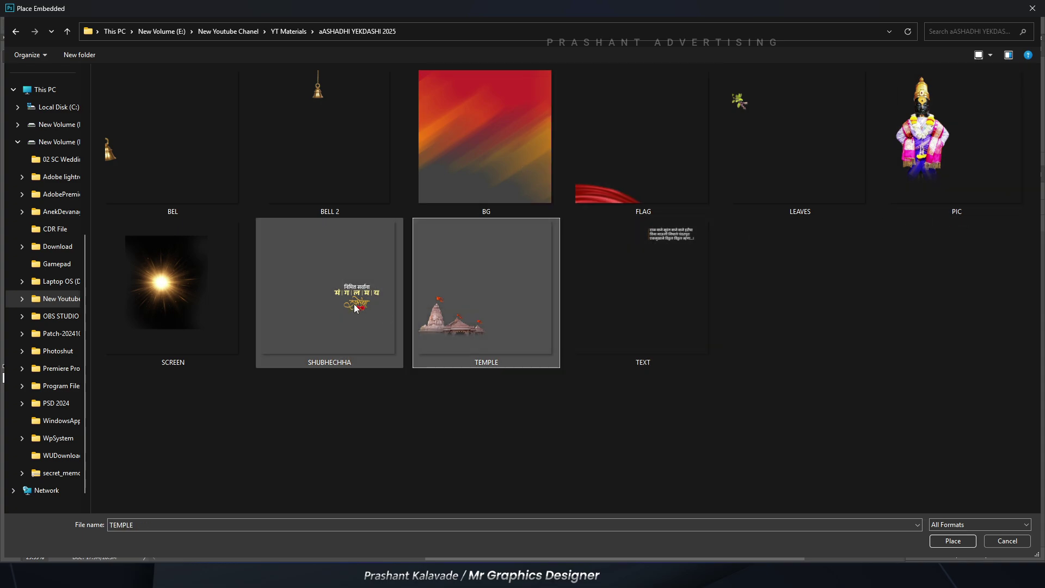
pyautogui.click(354, 304)
pyautogui.click(218, 283)
pyautogui.click(209, 174)
pyautogui.doubleClick(927, 169)
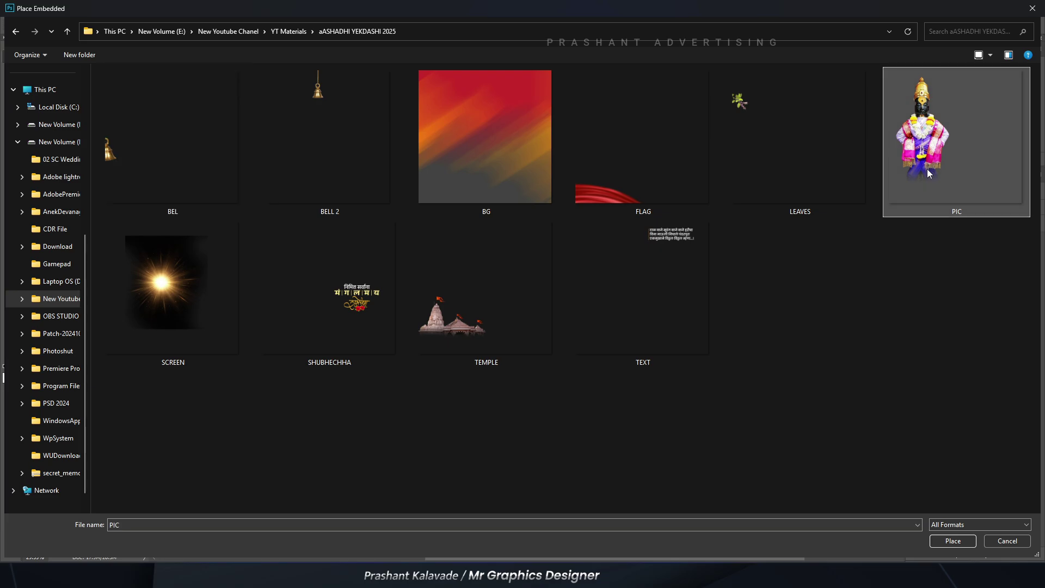
pyautogui.press('Return')
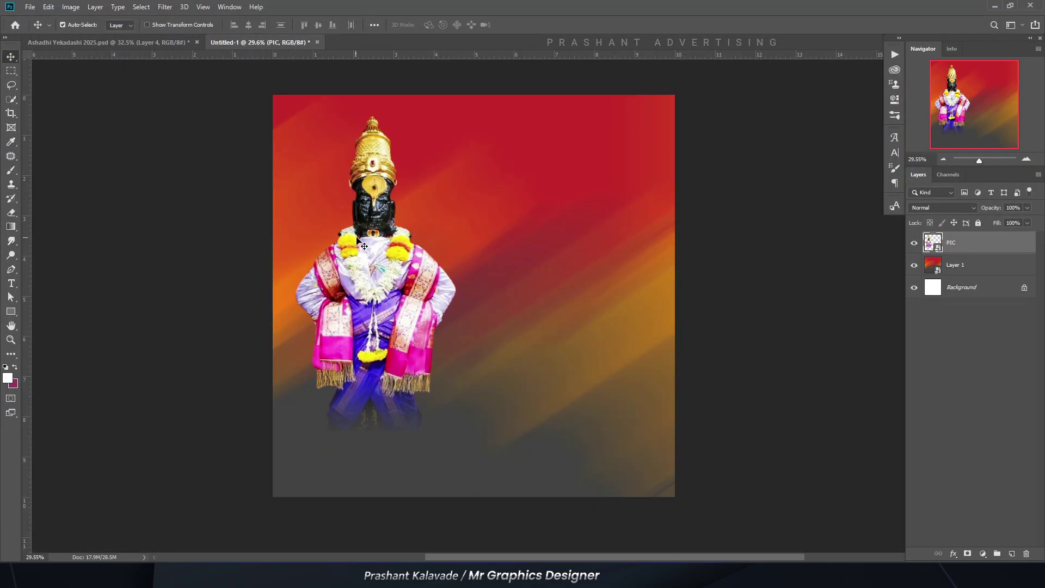
# Step: Check the halo in the finished poster and draw an ellipse about 603 by 603 px behind the statue's head, directly above Layer 1
pyautogui.scroll(3, 338, 200)
pyautogui.click(975, 267)
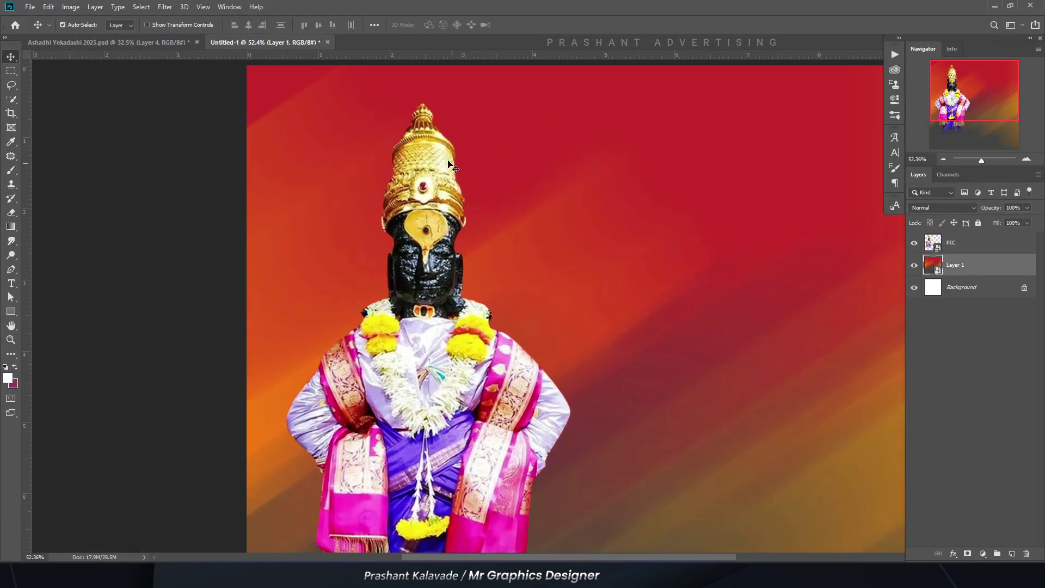
pyautogui.scroll(2, 445, 218)
pyautogui.click(136, 42)
pyautogui.scroll(1, 287, 177)
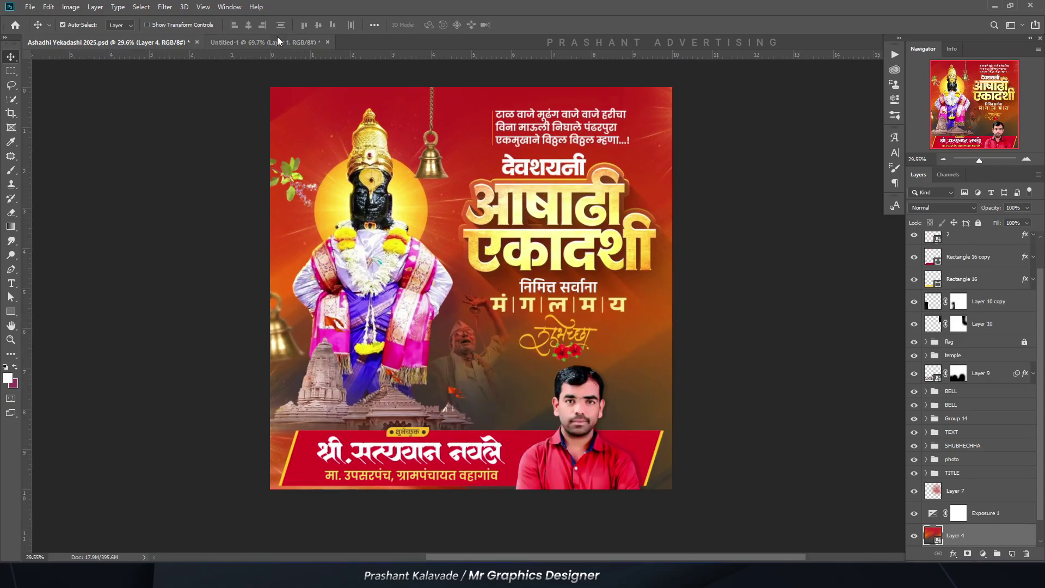
pyautogui.click(266, 42)
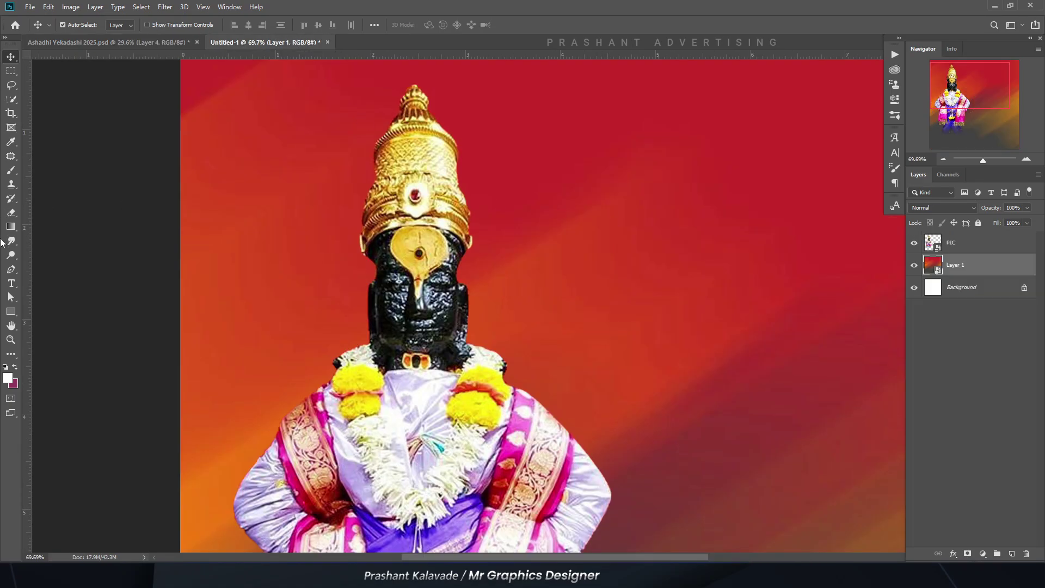
pyautogui.click(10, 311)
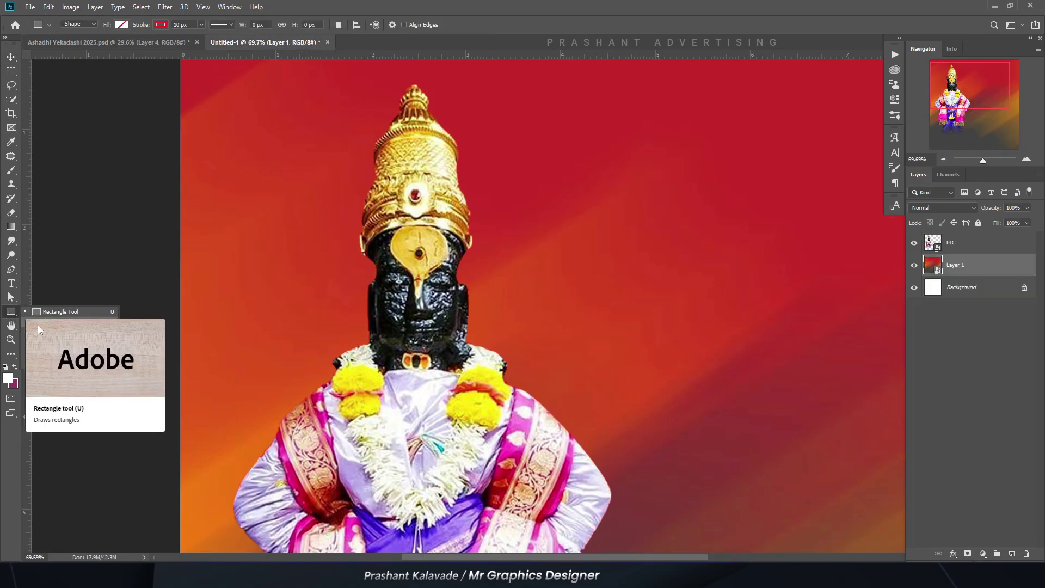
pyautogui.rightClick(10, 309)
pyautogui.click(44, 333)
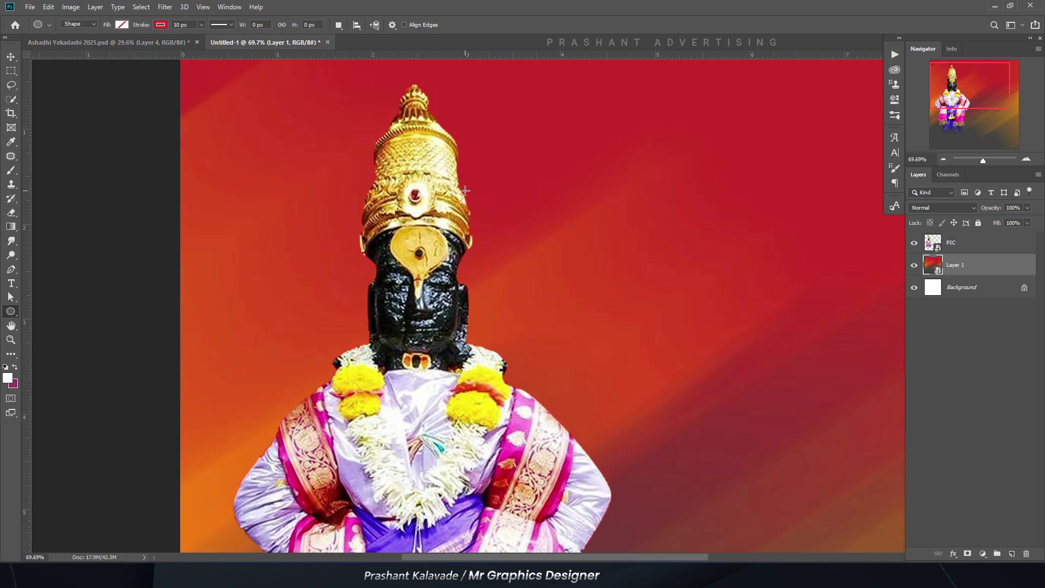
pyautogui.scroll(-2, 465, 190)
pyautogui.moveTo(344, 168); pyautogui.dragTo(485, 309)
# Step: Remove the circle's stroke and fill it with orange
pyautogui.click(161, 24)
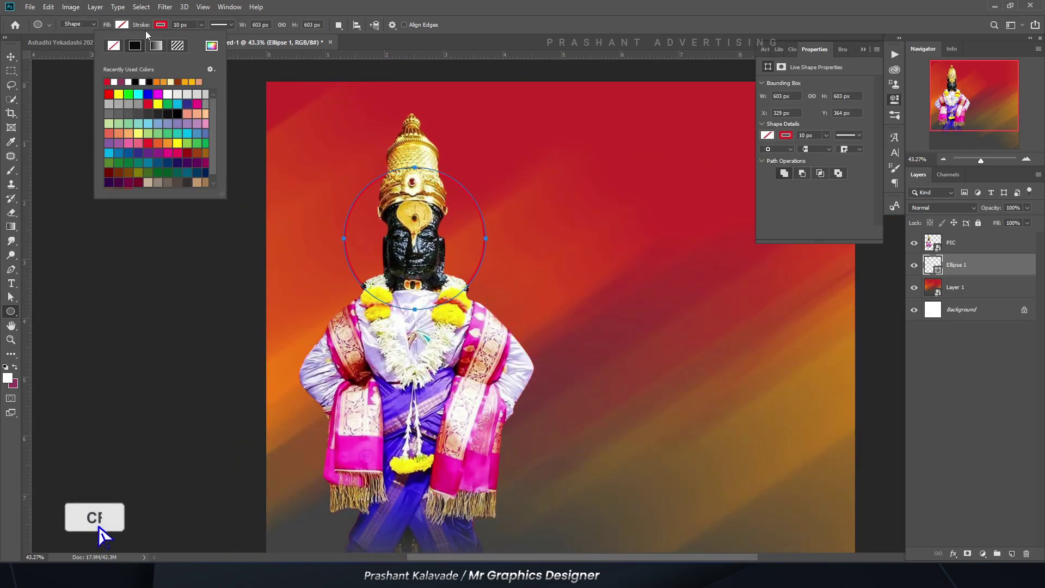
pyautogui.click(111, 48)
pyautogui.click(171, 46)
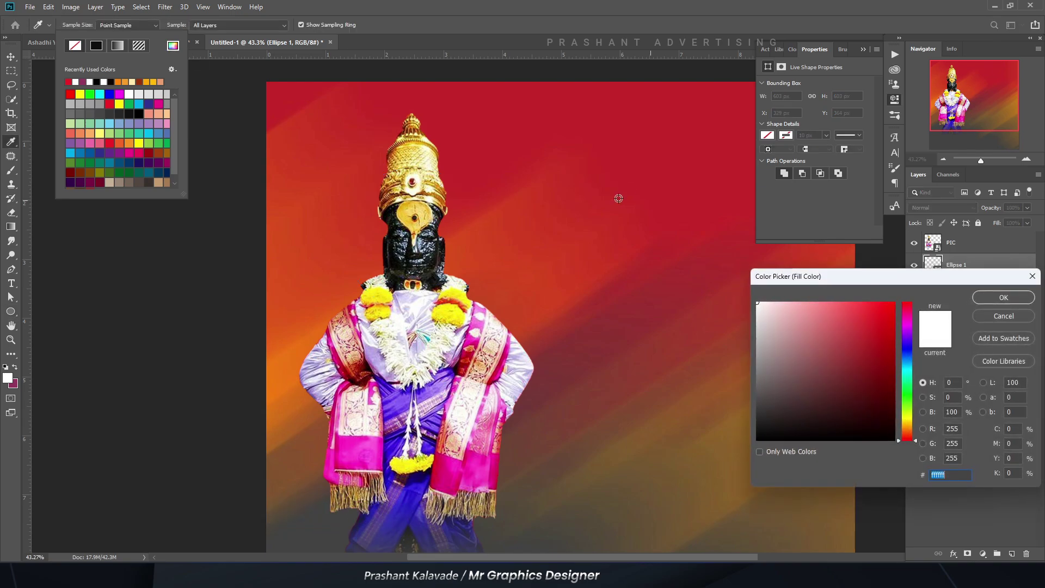
pyautogui.press('Return')
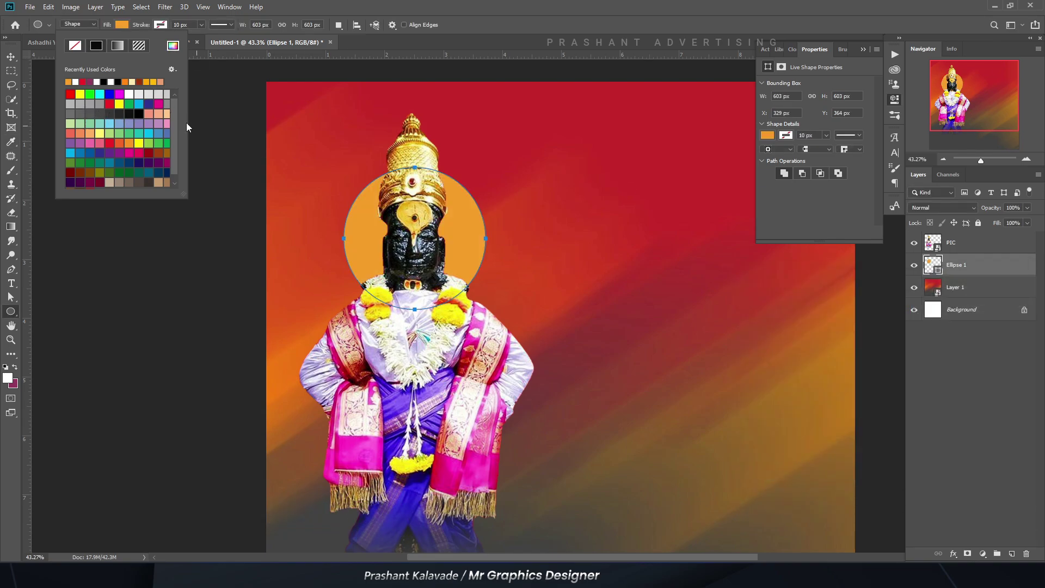
# Step: Nudge the orange circle to about X 334 px, Y 357 px so it sits centred behind the statue's head
pyautogui.click(10, 56)
pyautogui.hotkey('ctrl', 't')
pyautogui.moveTo(392, 240); pyautogui.dragTo(398, 231)
pyautogui.press('Return')
pyautogui.scroll(-2, 403, 241)
pyautogui.scroll(2, 403, 241)
pyautogui.scroll(-2, 398, 231)
pyautogui.scroll(1, 398, 230)
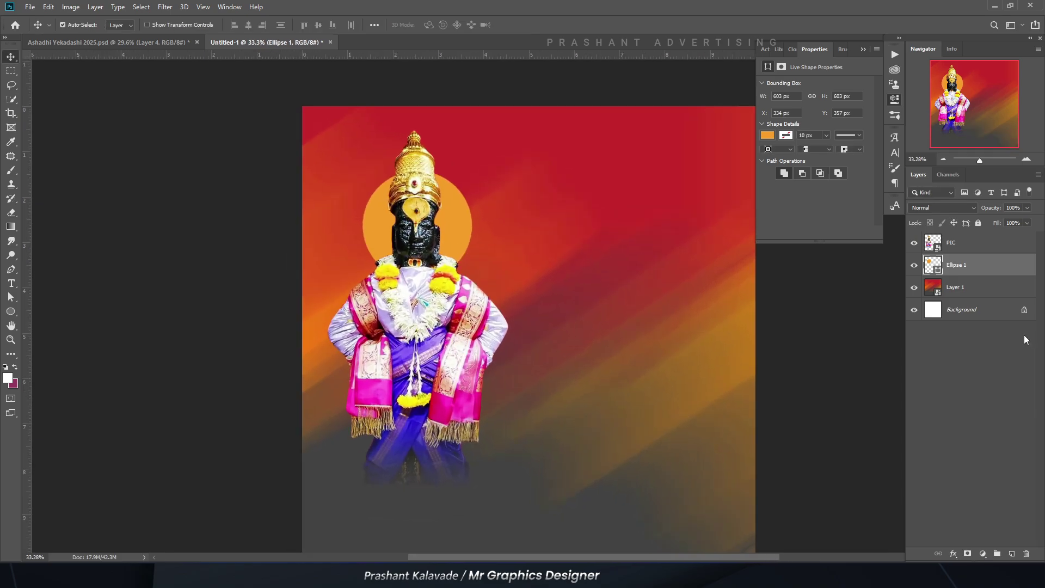
# Step: Add a new empty layer above the Ellipse 1 layer and switch to the Brush tool
pyautogui.click(1011, 555)
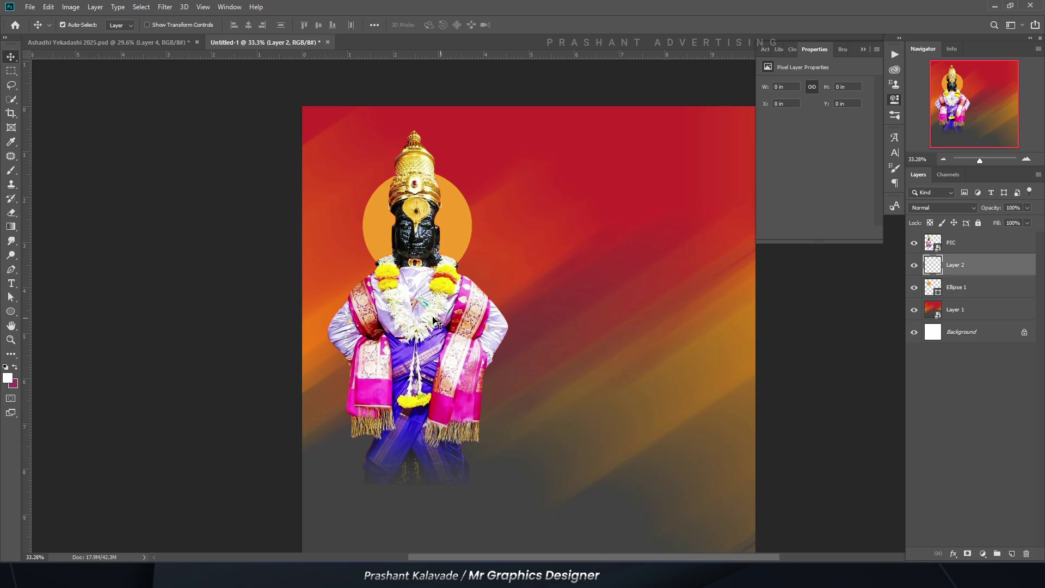
pyautogui.scroll(-1, 412, 294)
pyautogui.press('b')
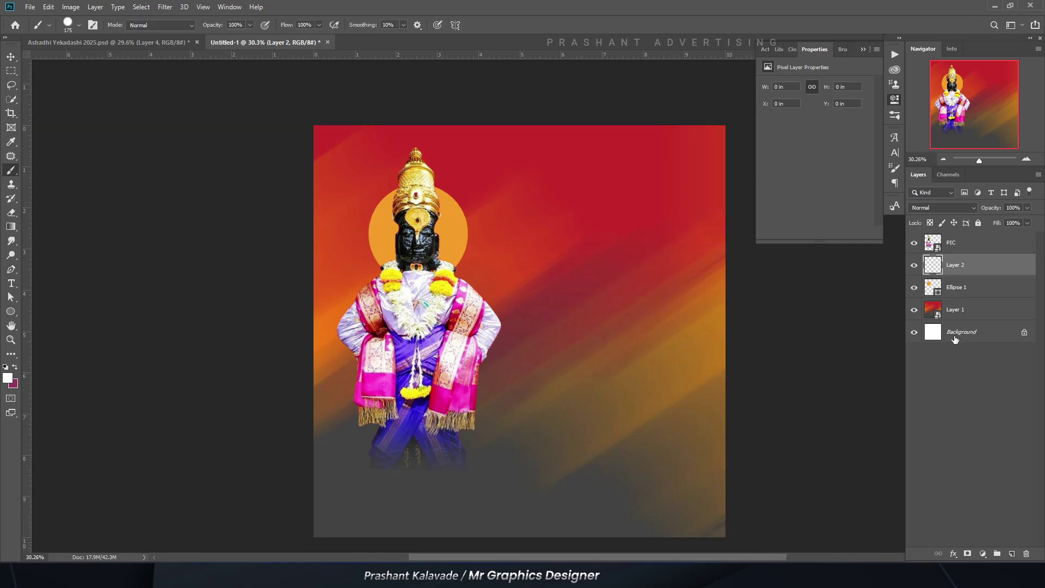
pyautogui.scroll(3, 391, 250)
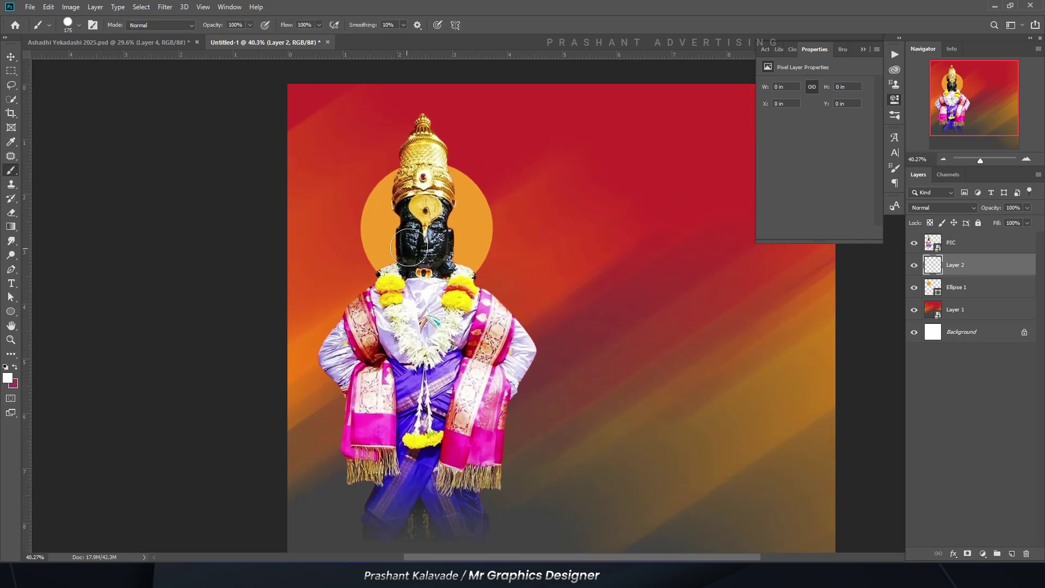
pyautogui.scroll(3, 392, 248)
# Step: Choose the soft round brush from the General Brushes and enlarge its tip
pyautogui.click(69, 24)
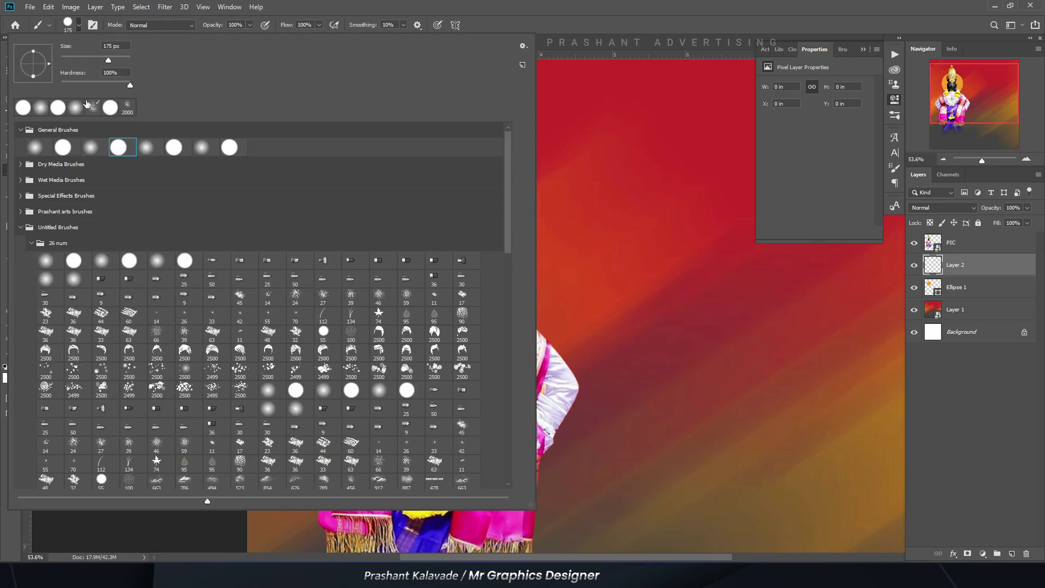
pyautogui.click(35, 147)
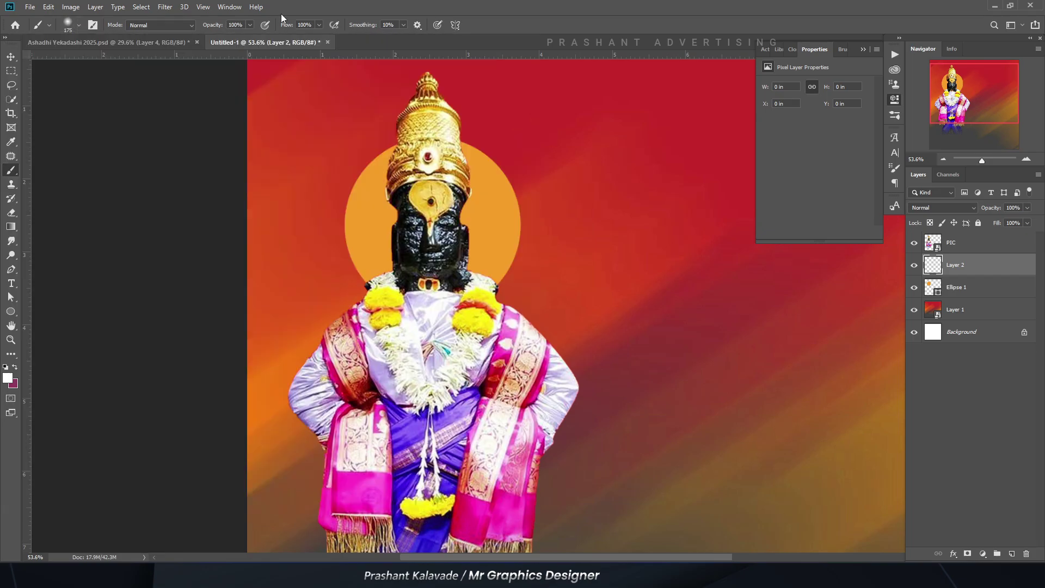
pyautogui.press('Return')
pyautogui.press(']')
pyautogui.press(']')
pyautogui.press(']')
# Step: Sample the circle's orange as the foreground colour and shift it to the yellow-orange ffc415
pyautogui.click(8, 378)
pyautogui.click(360, 226)
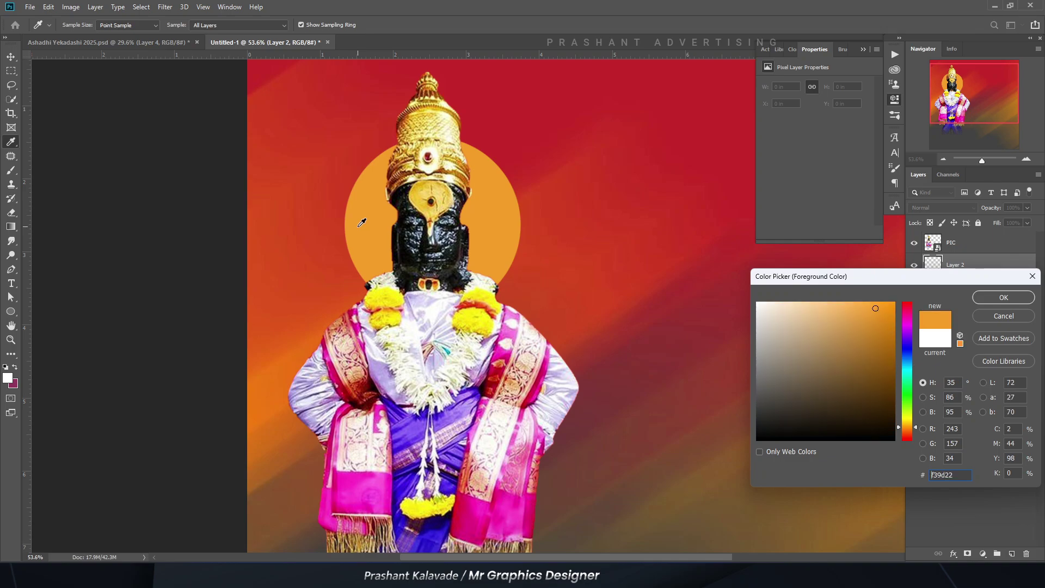
pyautogui.click(923, 429)
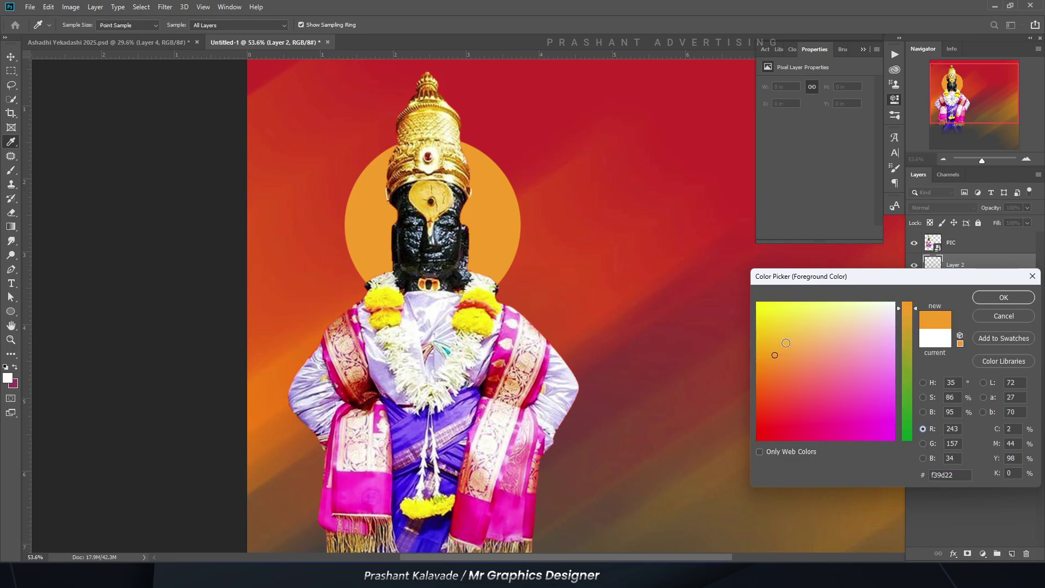
pyautogui.moveTo(772, 351); pyautogui.dragTo(768, 334)
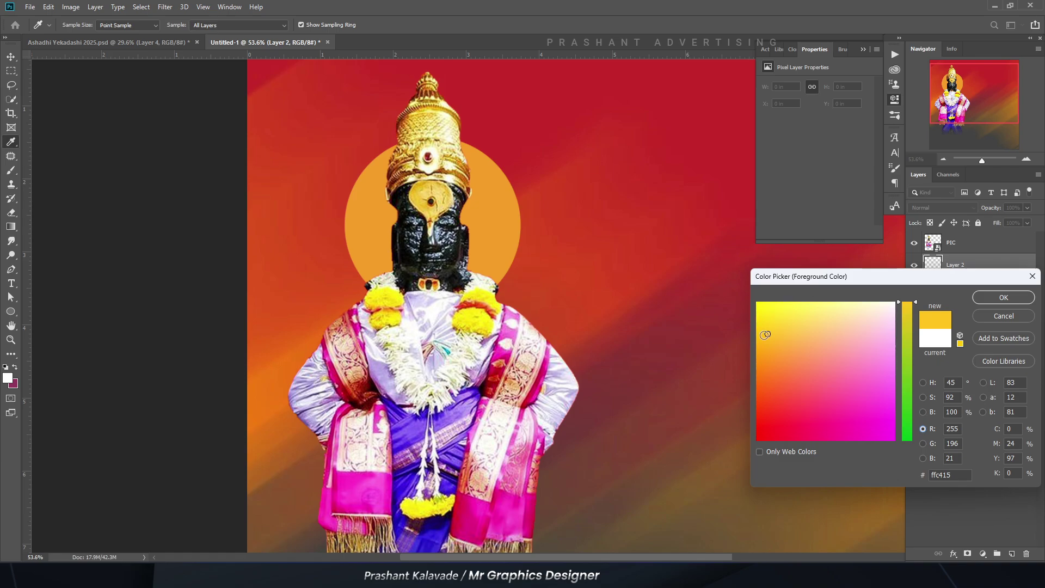
pyautogui.press('Return')
# Step: Enlarge the soft brush to 500 px and paint one yellow-orange dab behind the statue's face on Layer 2
pyautogui.press('b')
pyautogui.scroll(2, 418, 225)
pyautogui.press(']')
pyautogui.press(']')
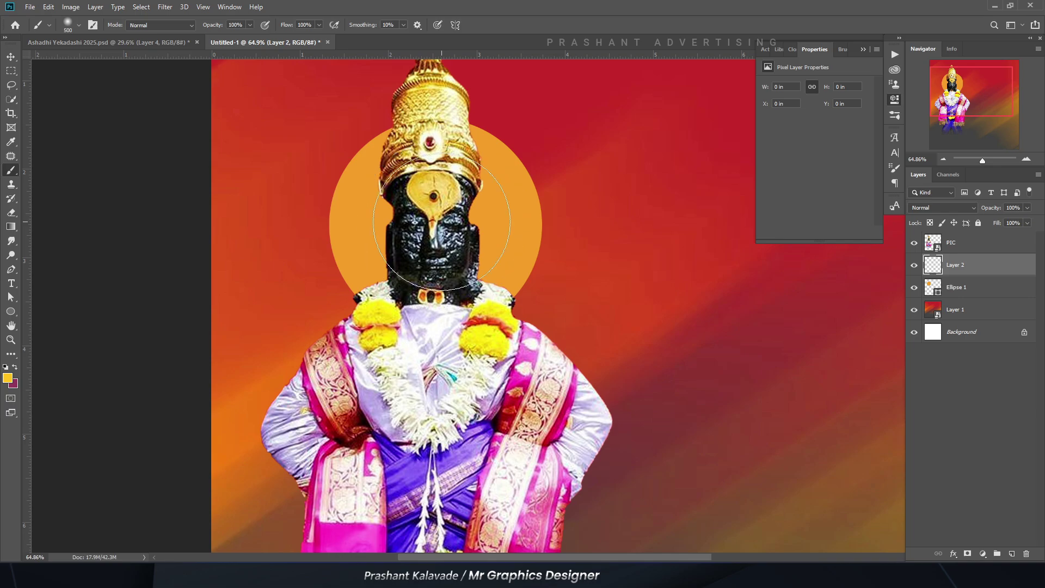
pyautogui.click(441, 223)
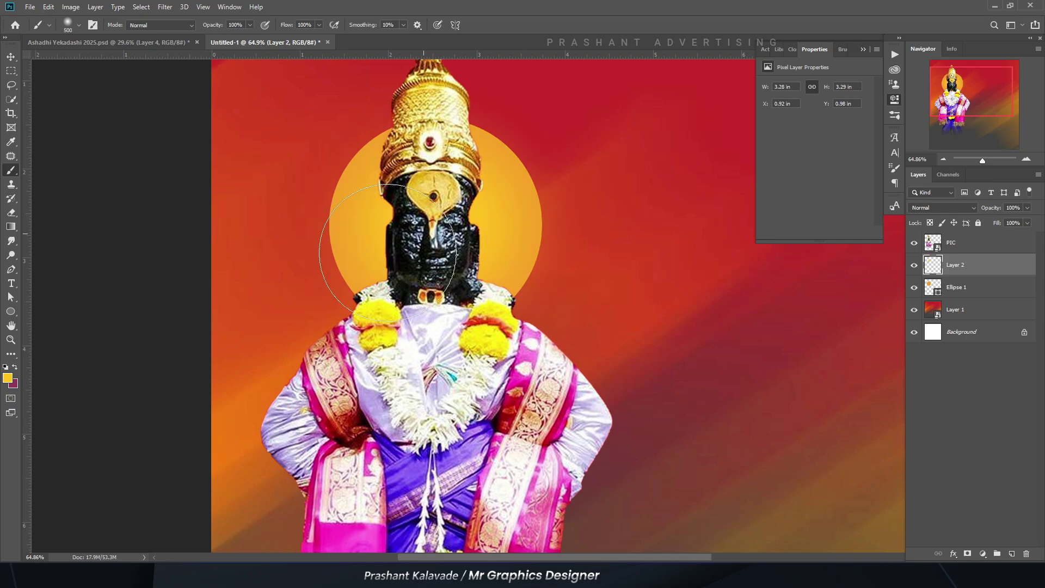
# Step: Set the foreground colour to bright yellow ffe50c and paint a short stroke over the centre of the glow on Layer 2
pyautogui.click(8, 379)
pyautogui.click(762, 313)
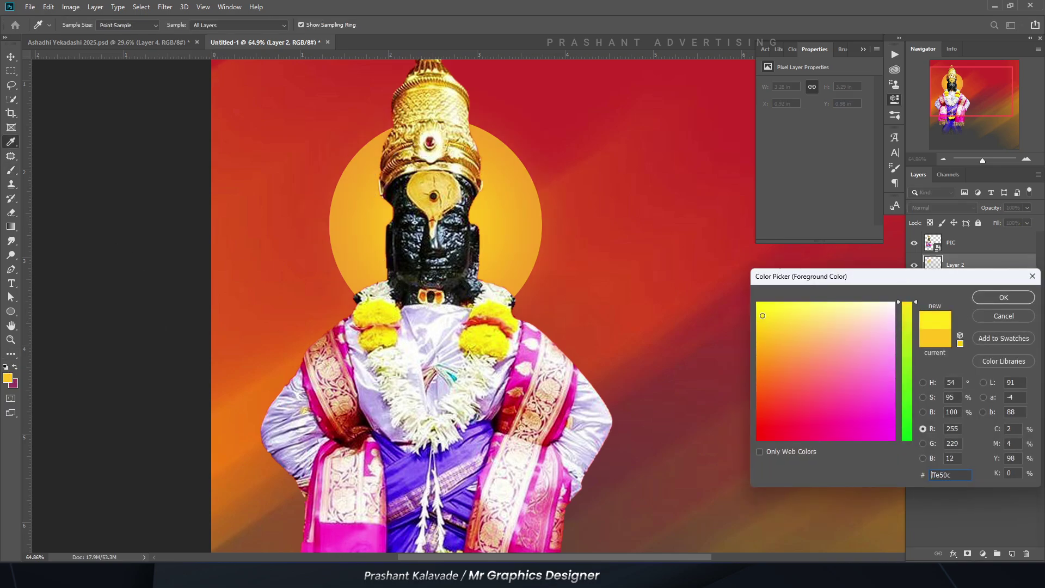
pyautogui.press('Return')
pyautogui.moveTo(423, 225)
pyautogui.mouseDown()
pyautogui.moveTo(416, 220)
pyautogui.moveTo(436, 228)
pyautogui.mouseUp()
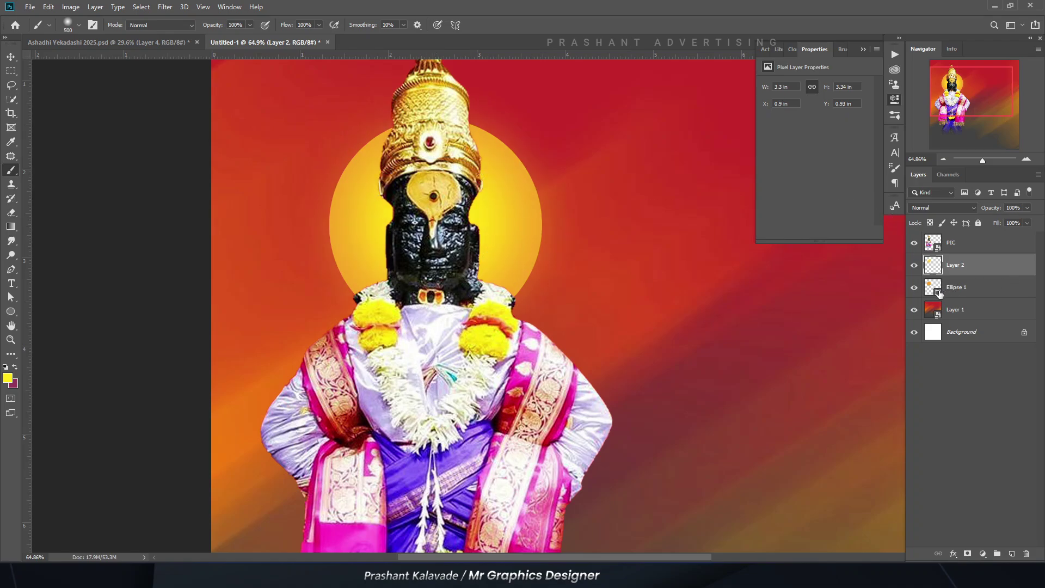
# Step: Set the fill of the Ellipse 1 circle to the deeper orange f39019
pyautogui.doubleClick(939, 292)
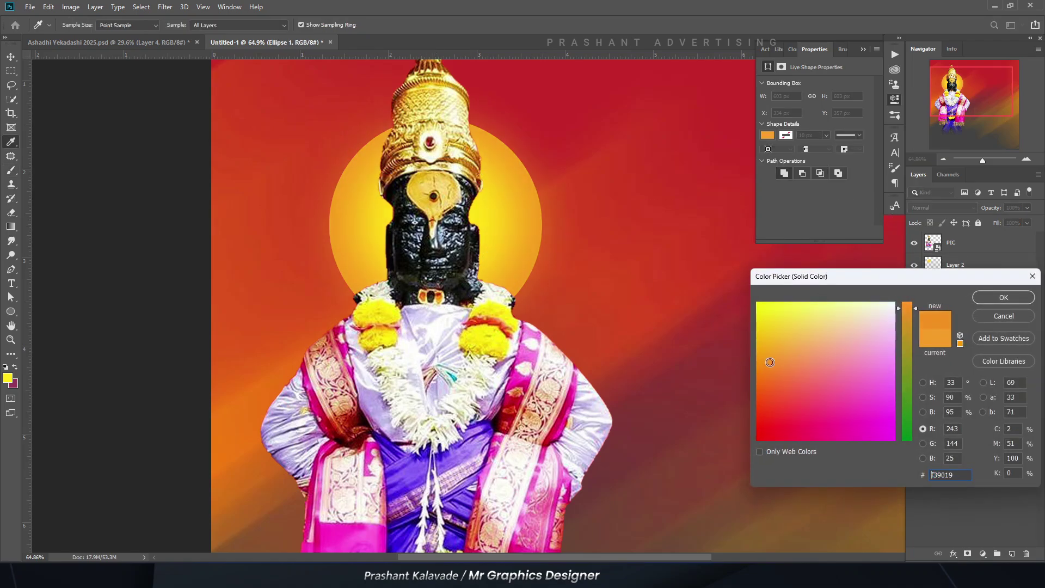
pyautogui.press('Return')
pyautogui.scroll(2, 843, 324)
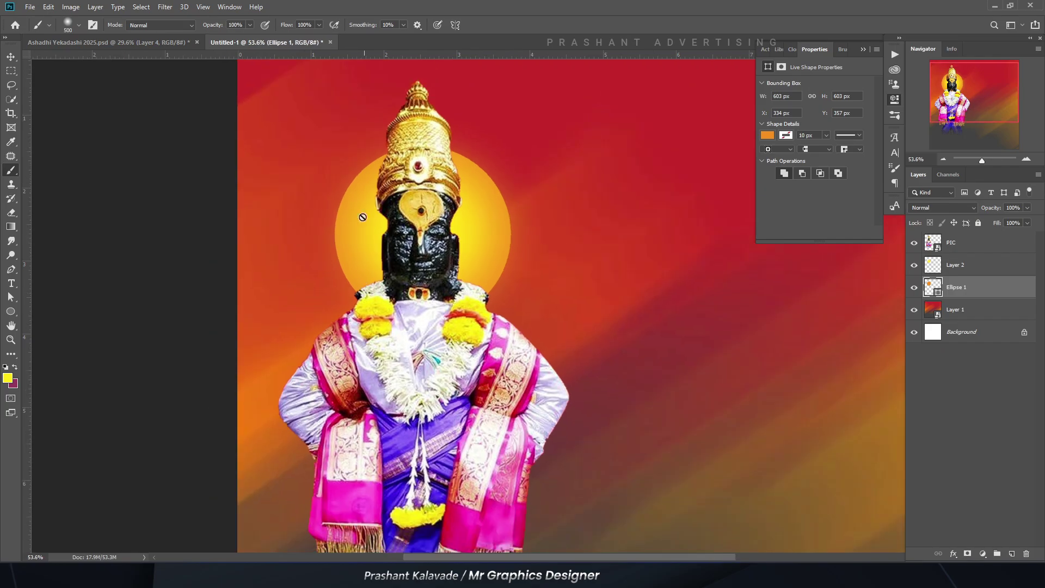
# Step: Toggle Layer 2 off and on repeatedly to compare the orange circle with and without the painted yellow glow
pyautogui.click(914, 266)
pyautogui.click(914, 265)
pyautogui.click(914, 266)
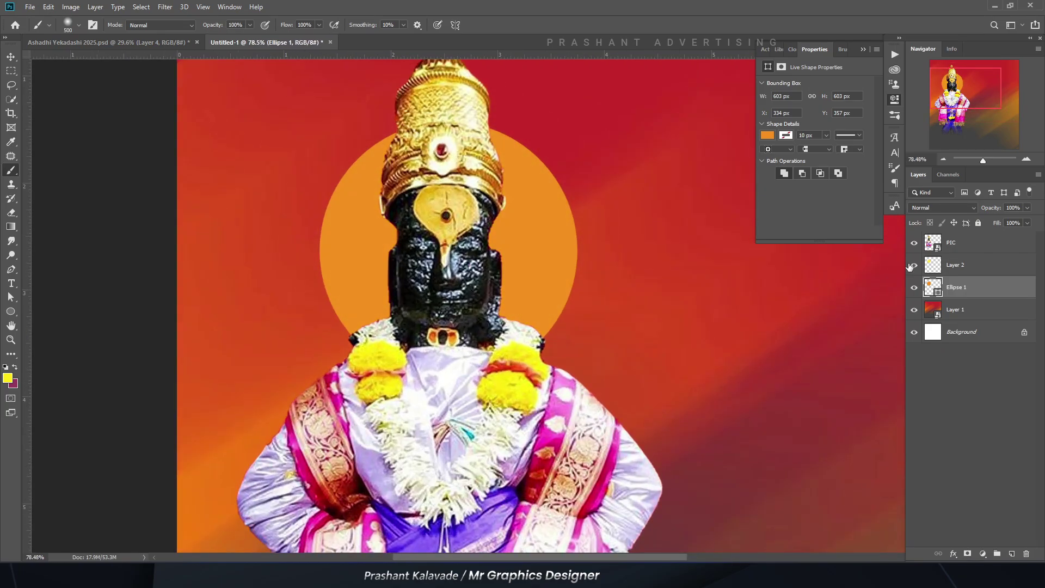
pyautogui.click(914, 266)
pyautogui.click(914, 265)
pyautogui.click(914, 266)
pyautogui.click(914, 266)
pyautogui.click(914, 266)
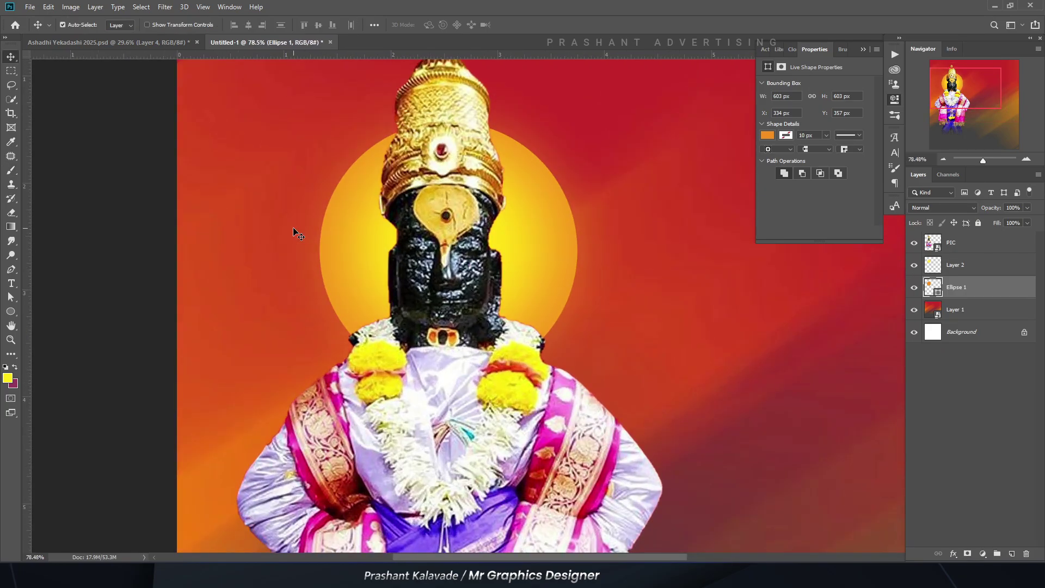
pyautogui.press('v')
pyautogui.scroll(-6, 344, 238)
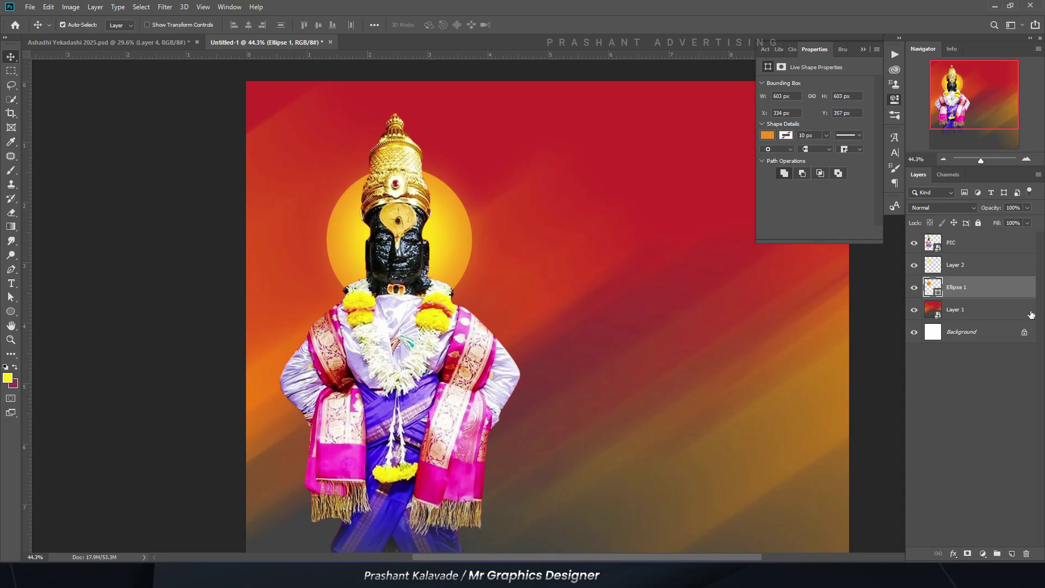
# Step: Place the SCREEN light-burst image as an embedded object directly above Layer 2 at its default size
pyautogui.click(950, 266)
pyautogui.click(30, 6)
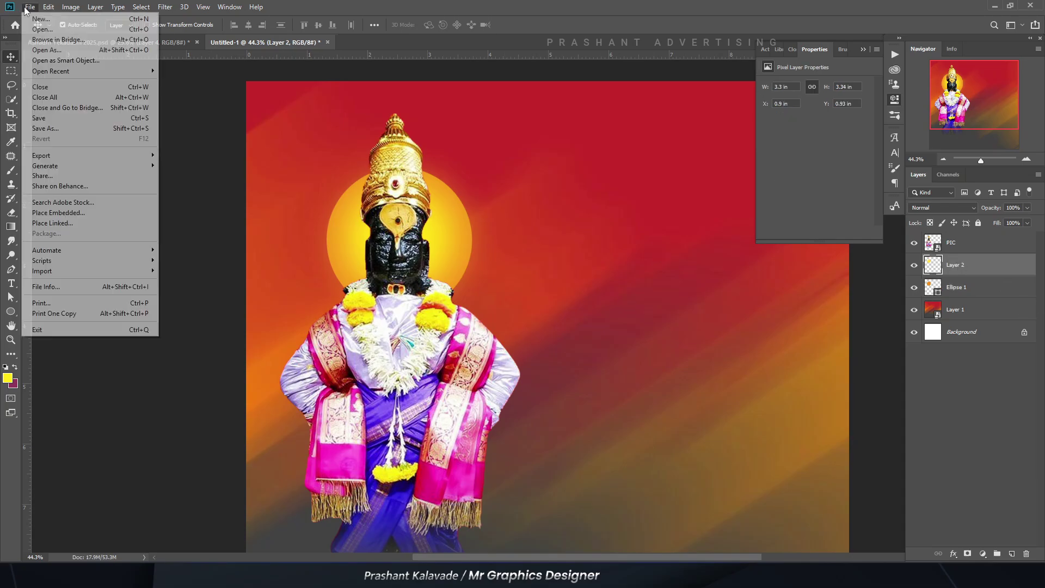
pyautogui.click(75, 213)
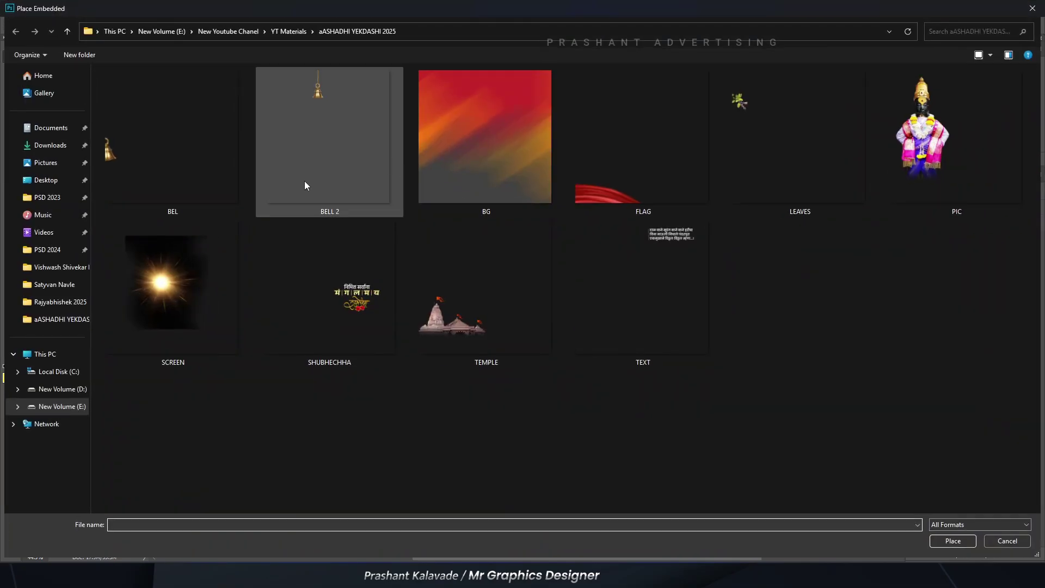
pyautogui.click(203, 292)
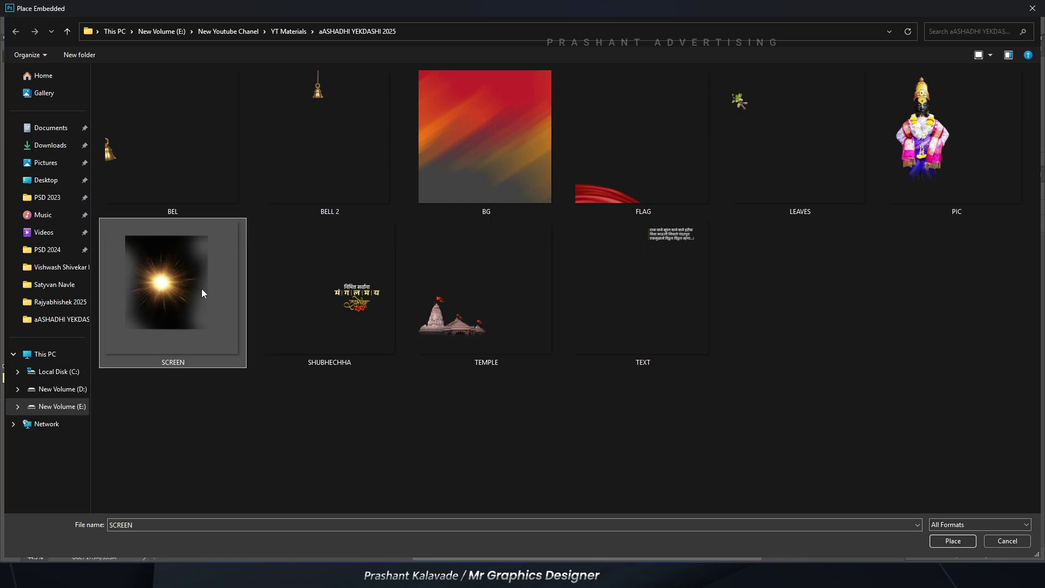
pyautogui.doubleClick(201, 293)
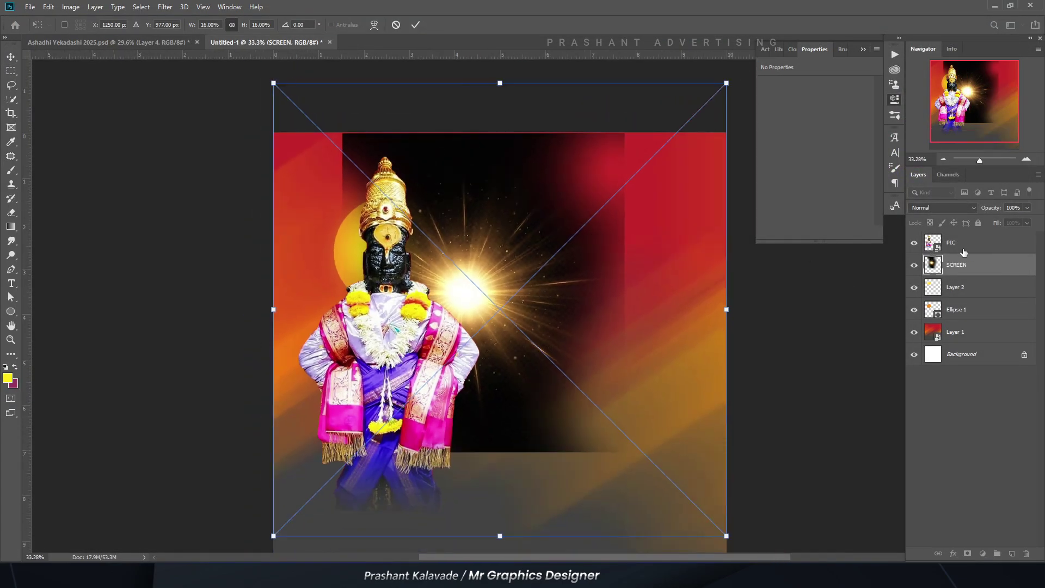
pyautogui.press('Return')
# Step: Set the light burst's blend mode to Screen
pyautogui.click(920, 207)
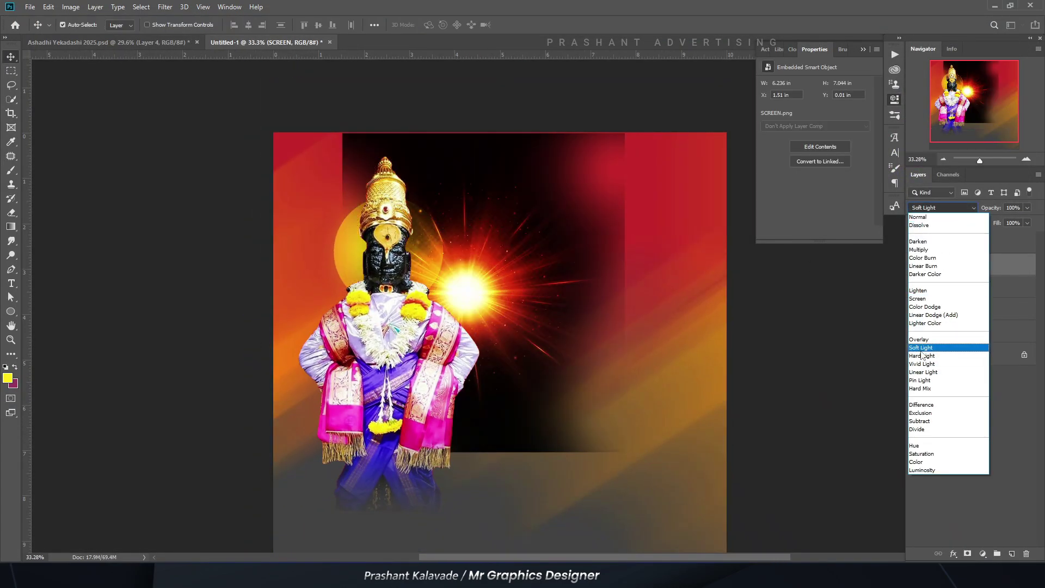
pyautogui.press('Up')
pyautogui.click(924, 303)
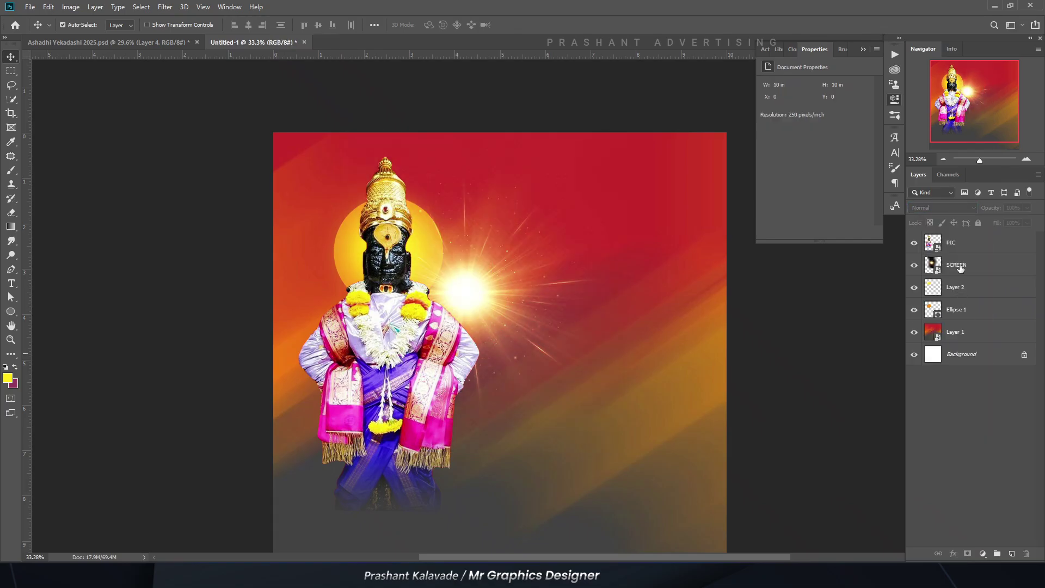
# Step: Move the light burst behind the statue's head and shrink it to about 6.02 by 6.81 in, at about X -0.12 in, Y -0.57 in
pyautogui.hotkey('ctrl', 't')
pyautogui.moveTo(456, 341); pyautogui.dragTo(380, 309)
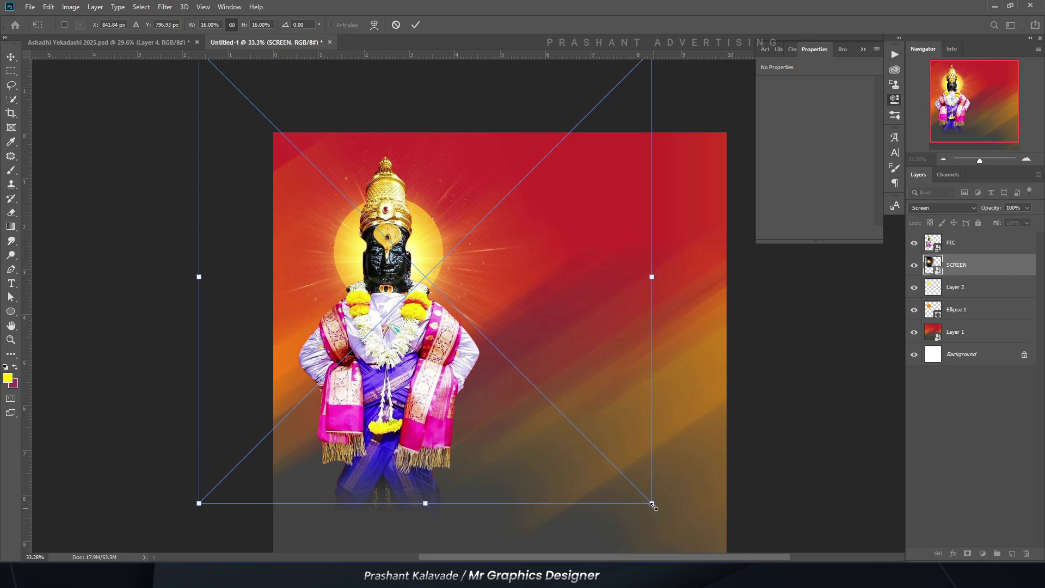
pyautogui.moveTo(652, 505); pyautogui.dragTo(646, 495)
pyautogui.press('Return')
pyautogui.scroll(3, 345, 243)
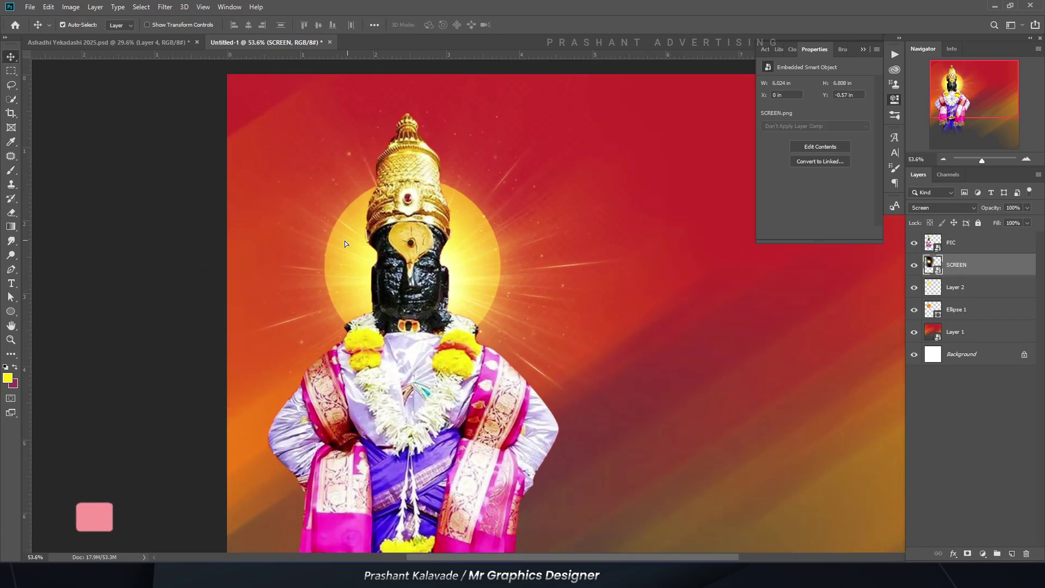
pyautogui.moveTo(345, 240); pyautogui.dragTo(338, 239)
pyautogui.scroll(2, 343, 240)
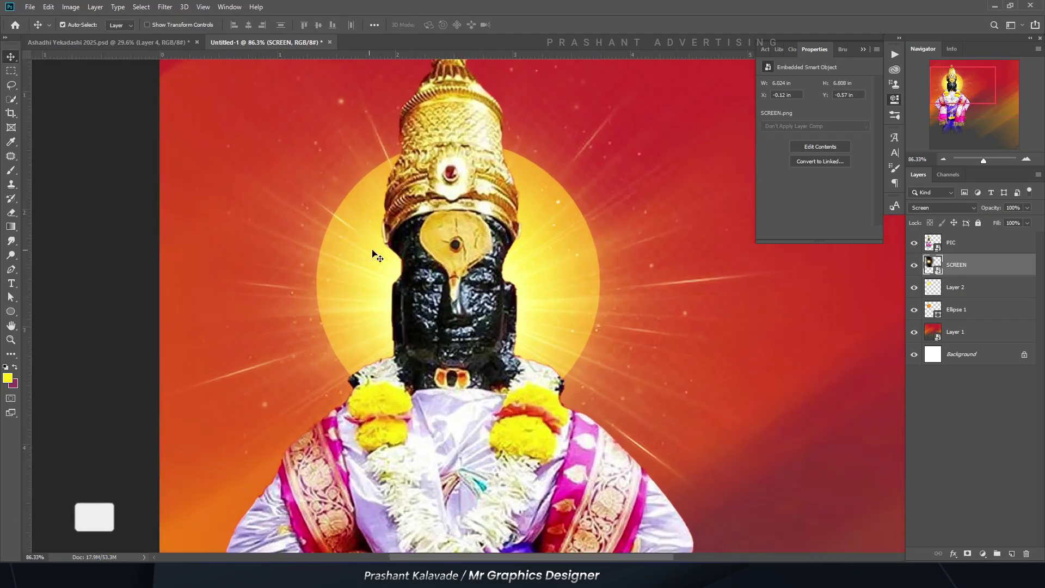
# Step: Check the halo in the finished poster and give Ellipse 1 a white Linear Dodge (Add) inner shadow: opacity 44%, distance 12 px, size 24 px
pyautogui.click(128, 42)
pyautogui.scroll(2, 234, 44)
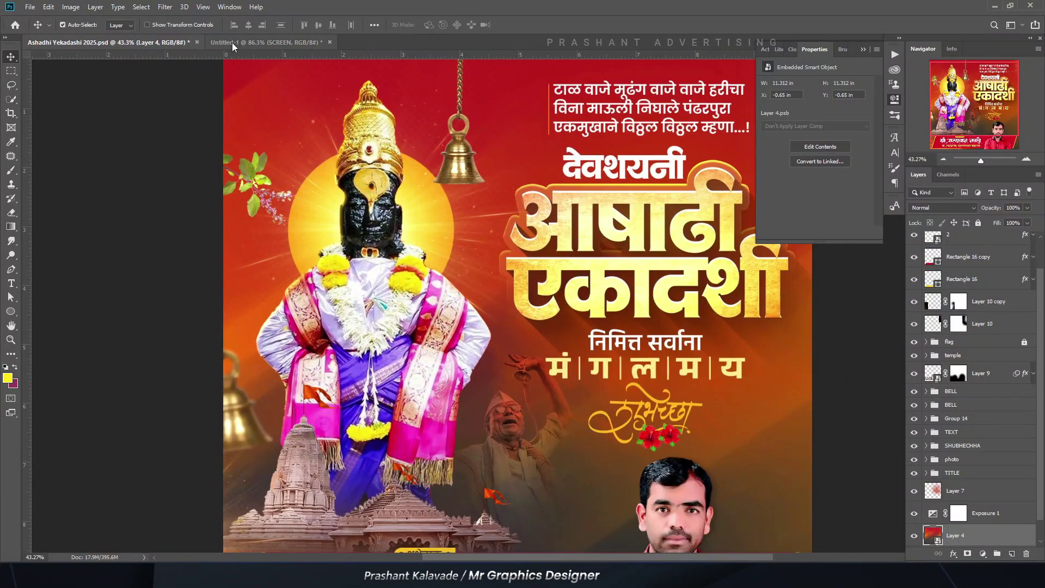
pyautogui.click(232, 42)
pyautogui.scroll(-1, 468, 186)
pyautogui.click(974, 314)
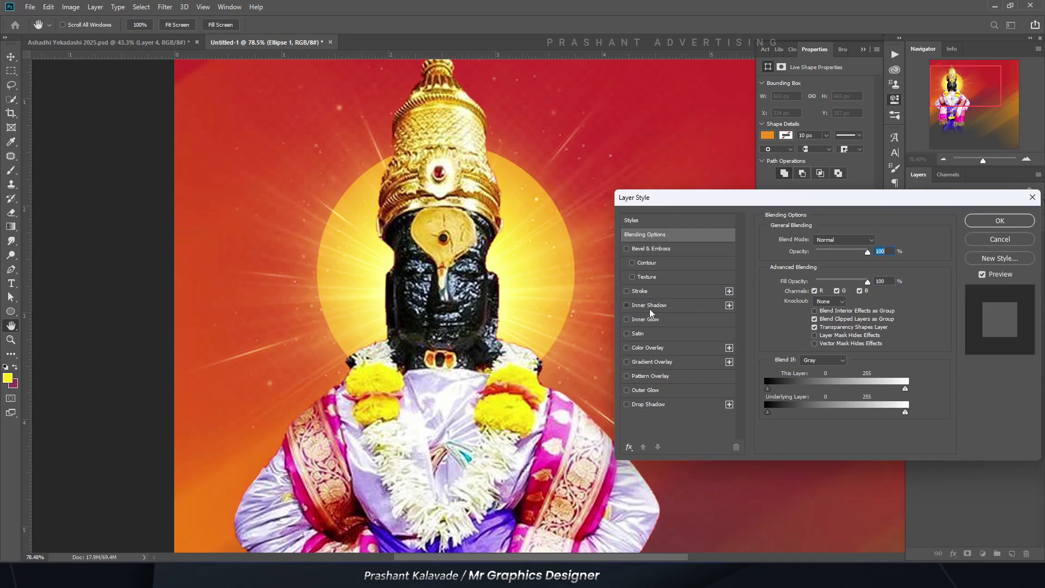
pyautogui.click(650, 308)
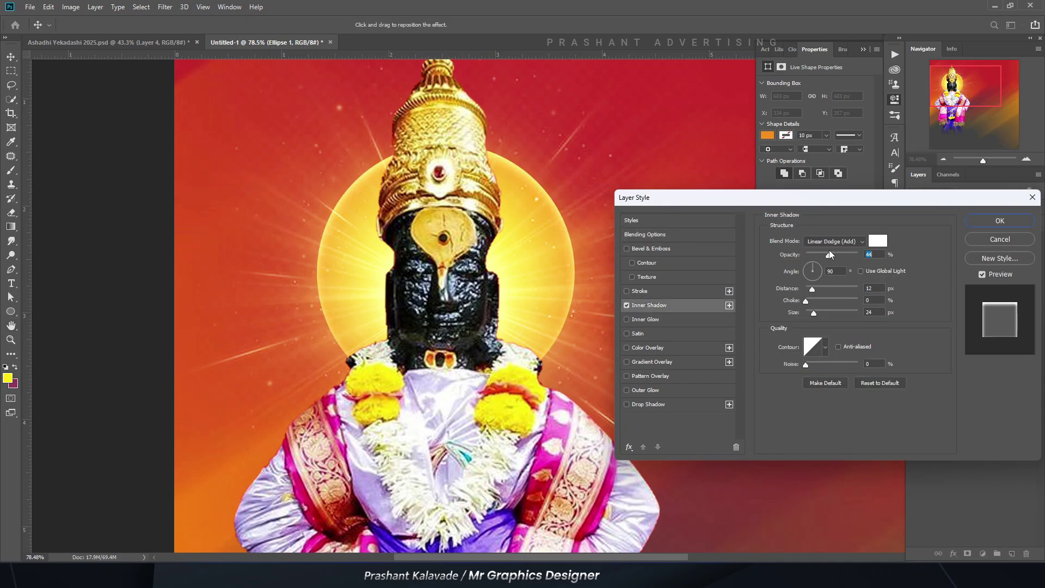
pyautogui.click(1000, 220)
pyautogui.scroll(-5, 340, 248)
pyautogui.scroll(3, 344, 218)
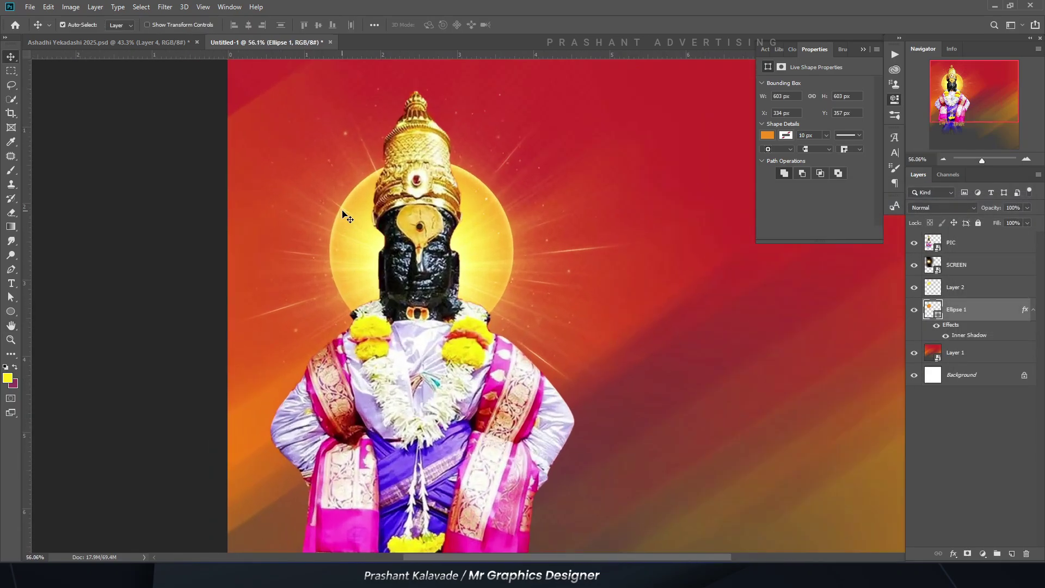
pyautogui.doubleClick(994, 318)
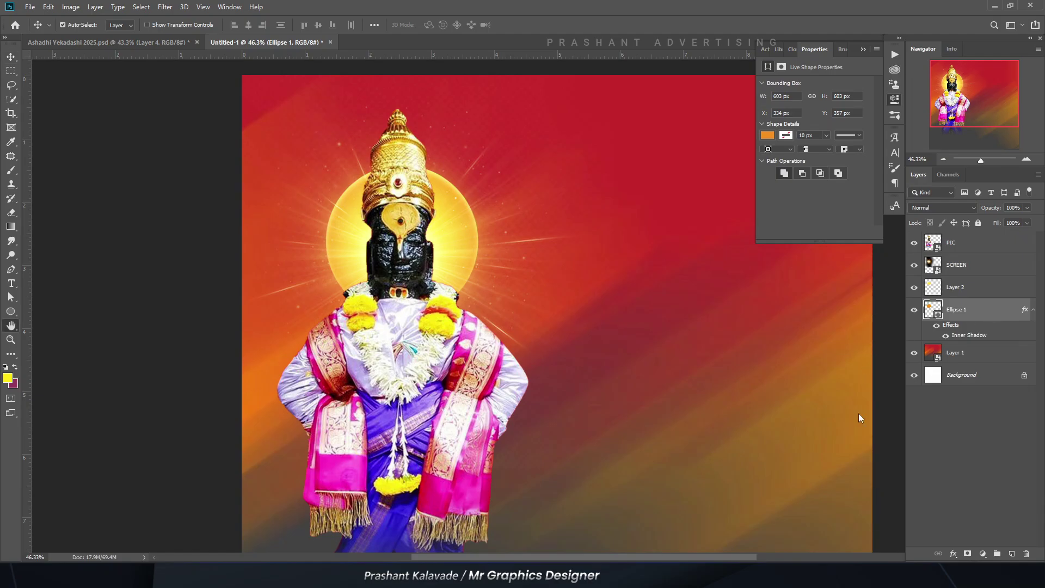
pyautogui.click(671, 406)
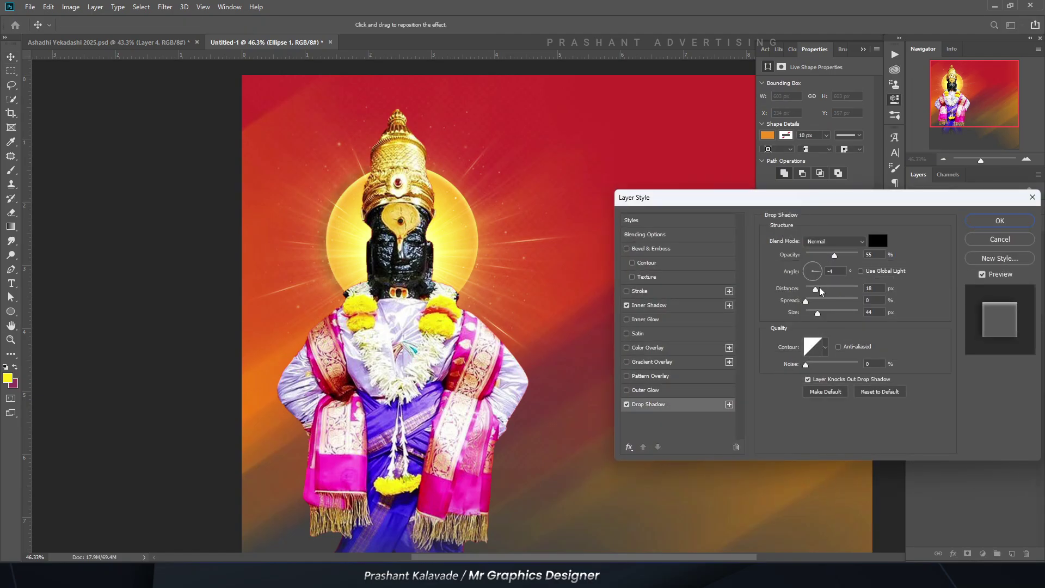
pyautogui.moveTo(822, 291); pyautogui.dragTo(827, 289)
pyautogui.click(829, 256)
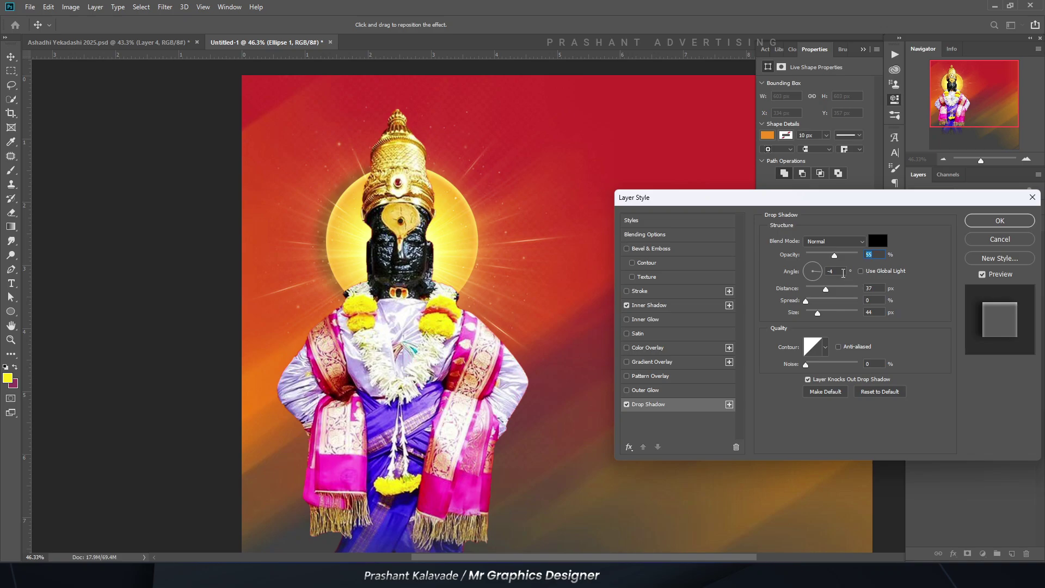
pyautogui.click(808, 268)
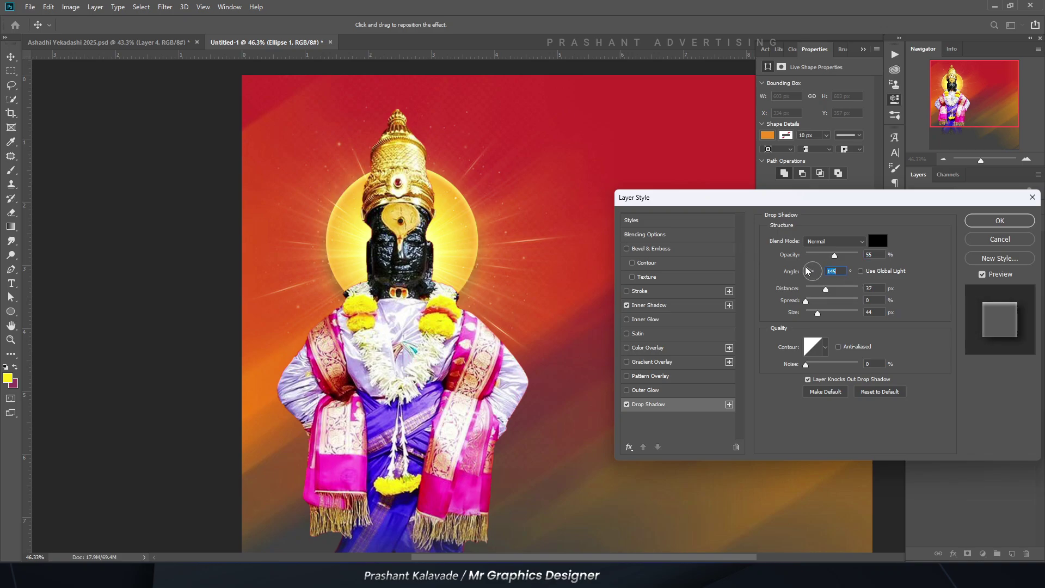
pyautogui.moveTo(818, 313); pyautogui.dragTo(814, 290)
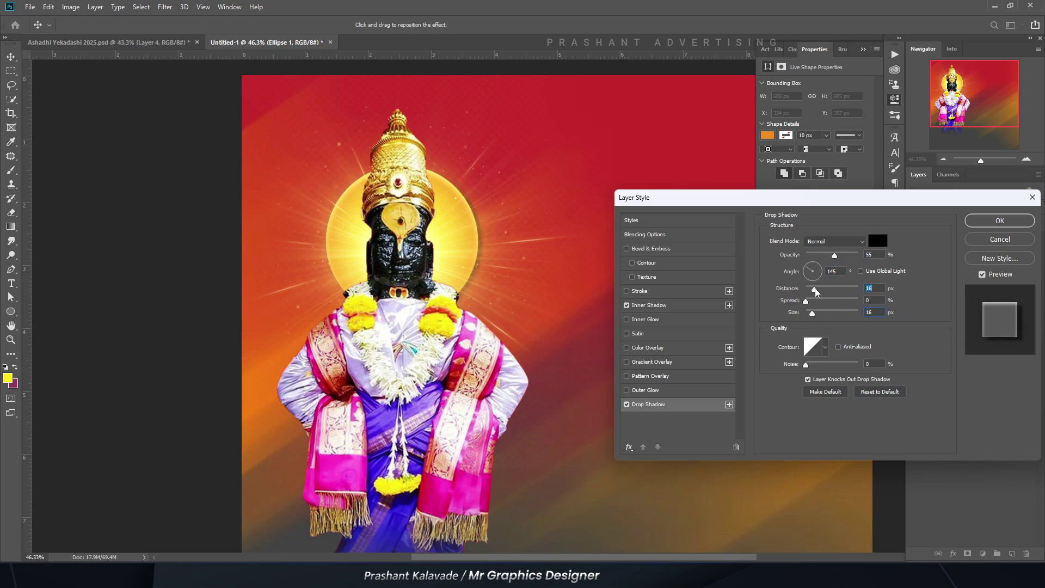
pyautogui.click(816, 256)
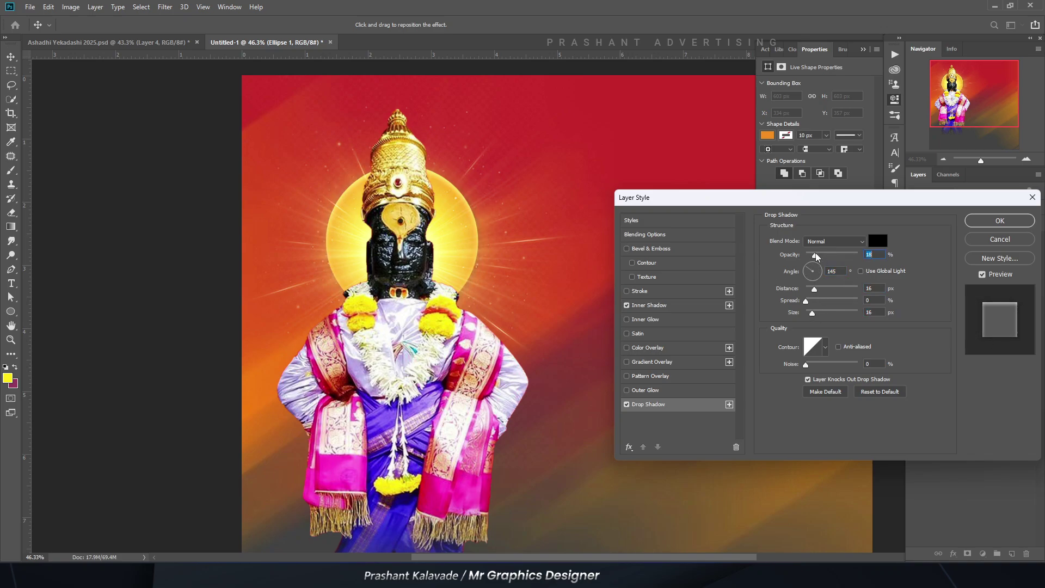
pyautogui.click(1000, 240)
# Step: Review the halo on the whole poster and collapse the floating Properties panel to clear the canvas
pyautogui.scroll(-3, 436, 338)
pyautogui.scroll(2, 370, 282)
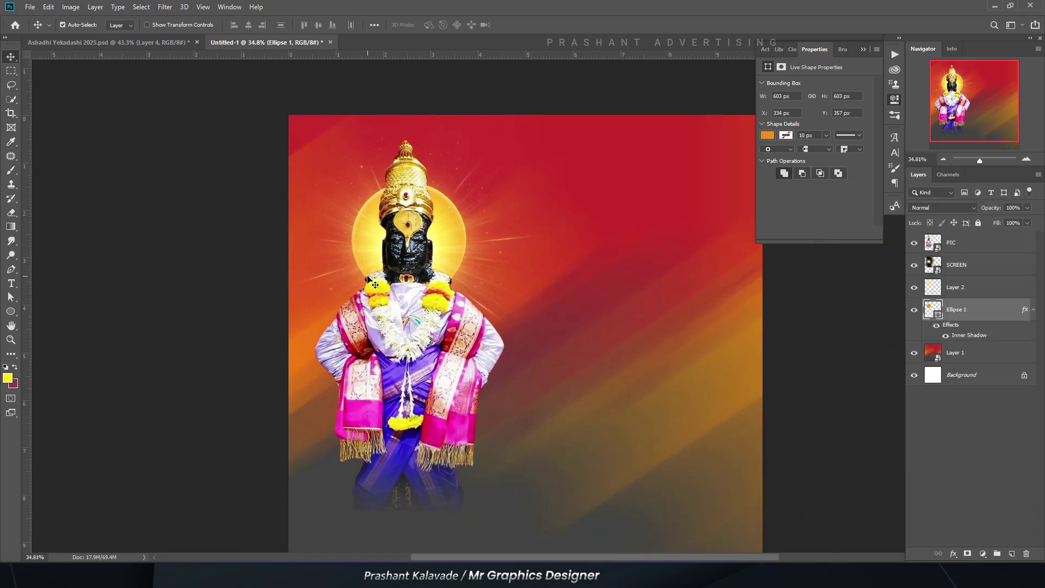
pyautogui.scroll(-1, 375, 285)
pyautogui.scroll(1, 385, 314)
pyautogui.click(862, 49)
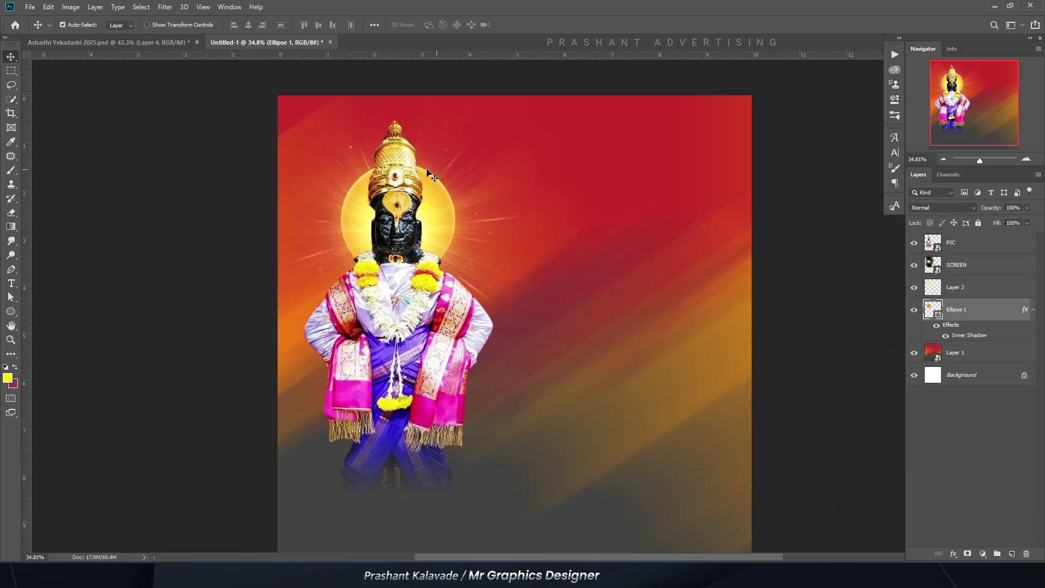
# Step: Group the PIC, SCREEN, Layer 2 and Ellipse 1 layers into a group named PHOTO, leaving no layer selected
pyautogui.moveTo(323, 246); pyautogui.dragTo(344, 230)
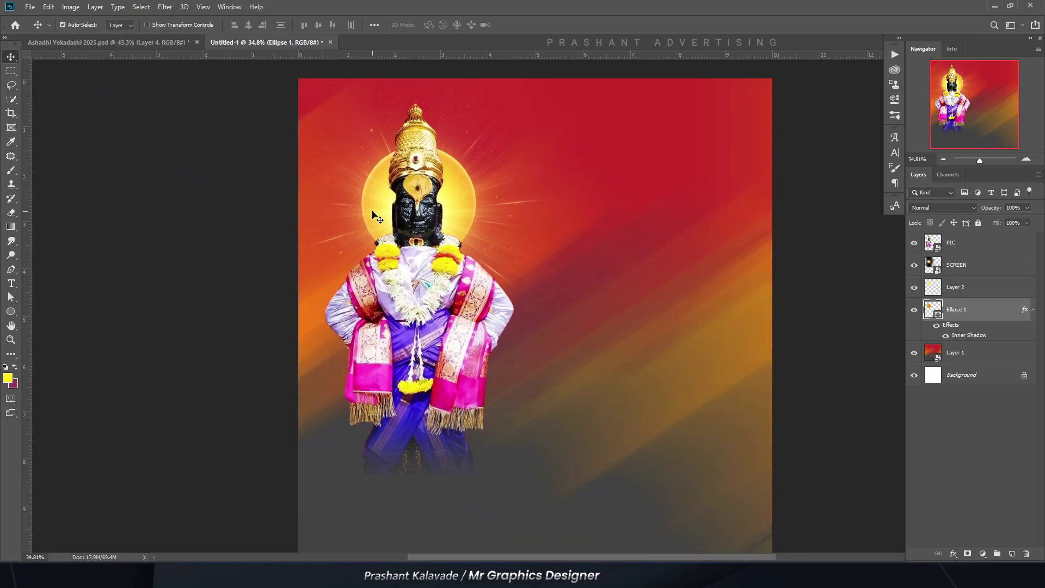
pyautogui.click(959, 251)
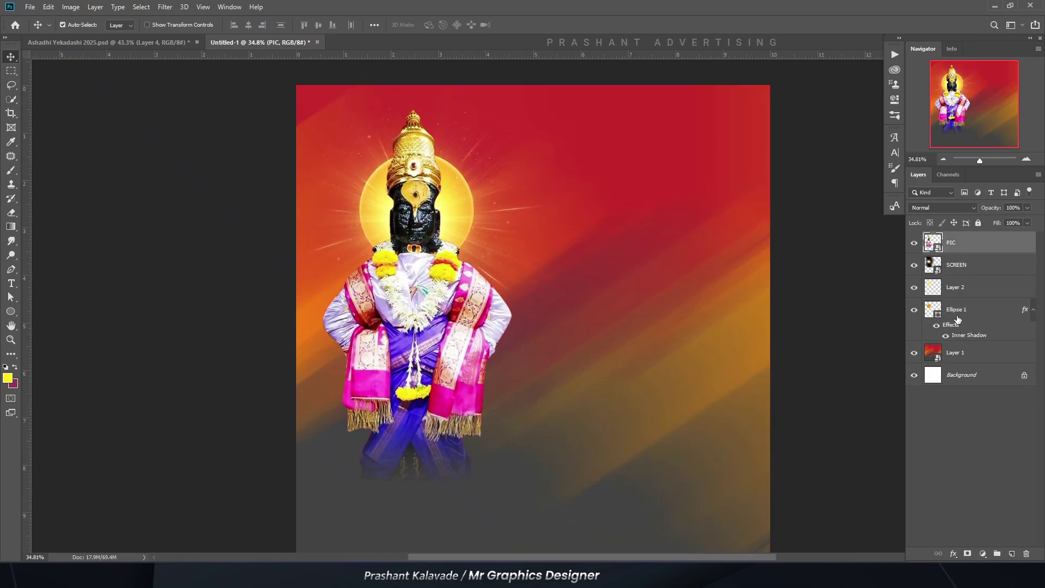
pyautogui.keyDown('shift'); pyautogui.click(958, 318); pyautogui.keyUp('shift')
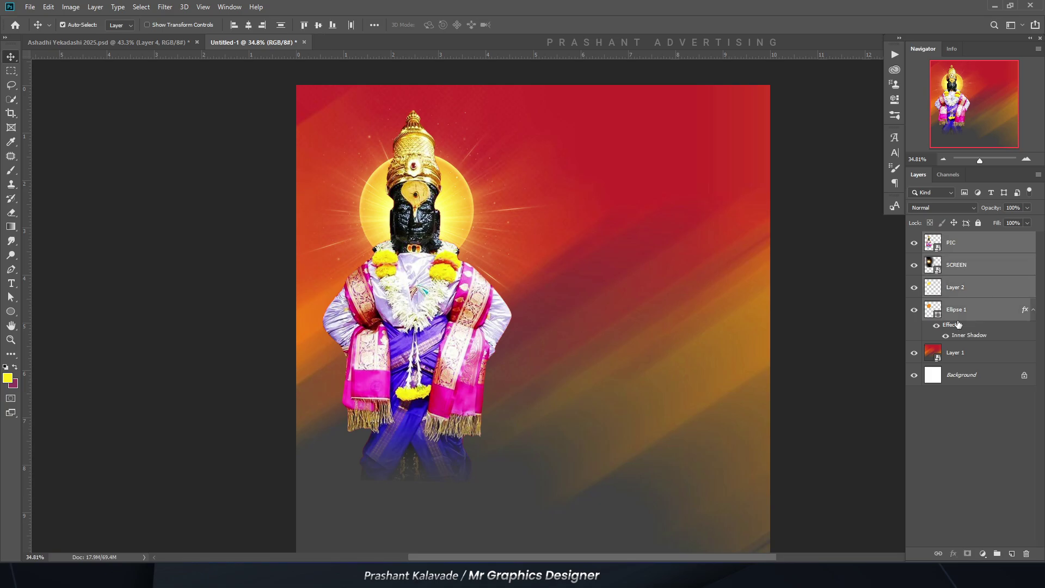
pyautogui.hotkey('ctrl', 'g')
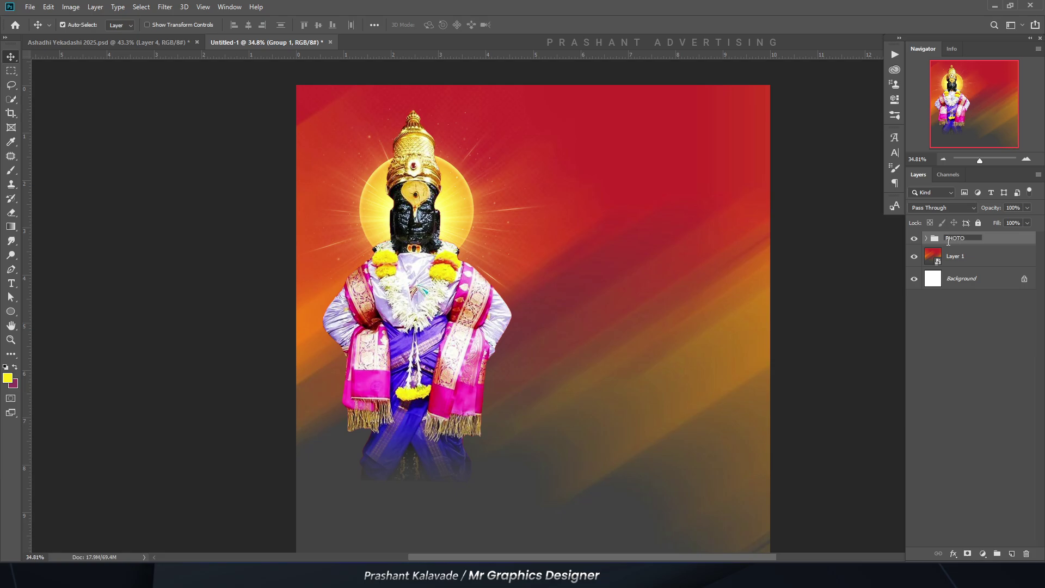
pyautogui.press('Return')
pyautogui.click(826, 297)
pyautogui.scroll(-2, 324, 223)
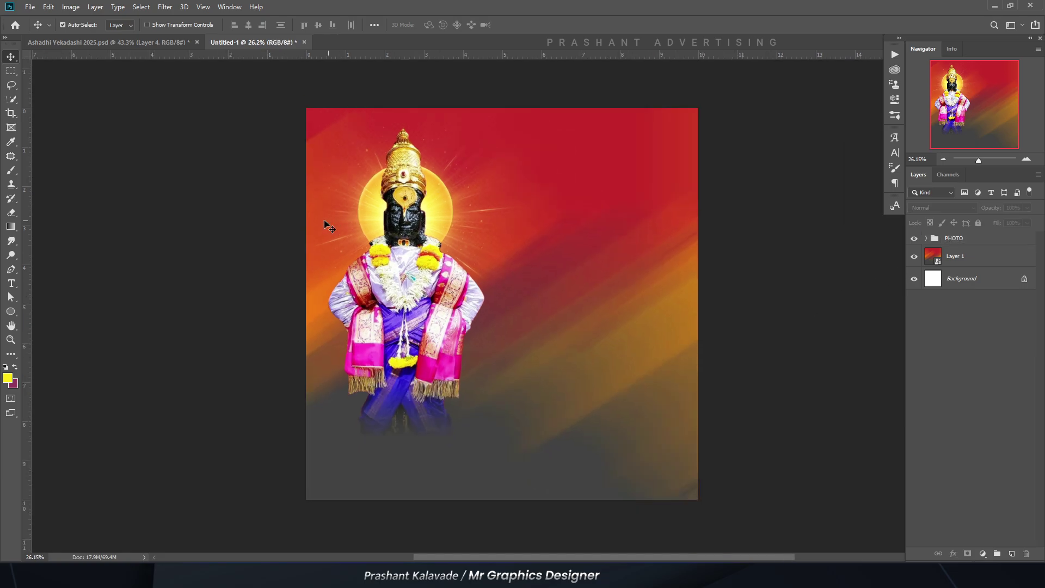
pyautogui.scroll(1, 583, 215)
pyautogui.scroll(-2, 444, 249)
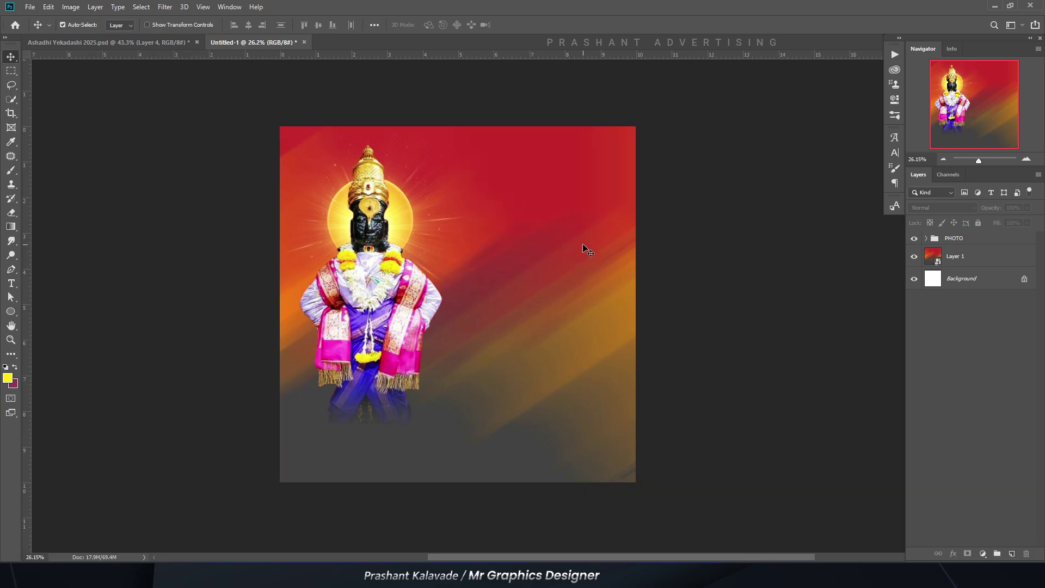
# Step: Place the hanging bell image BELL 2 as an embedded file at its default size and position beside the statue's crown
pyautogui.click(30, 6)
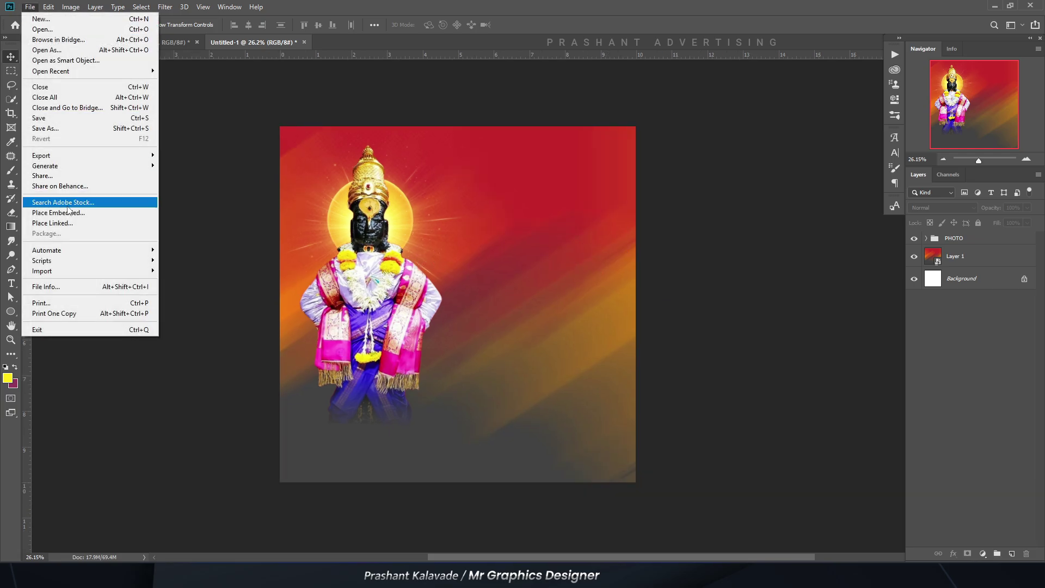
pyautogui.click(106, 207)
pyautogui.doubleClick(360, 172)
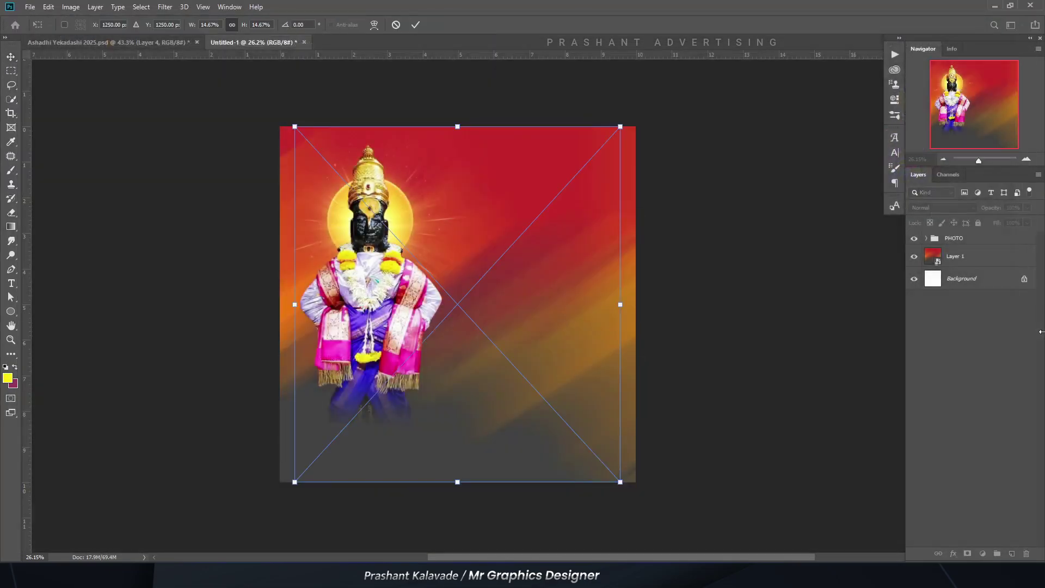
pyautogui.press('Return')
pyautogui.scroll(5, 419, 147)
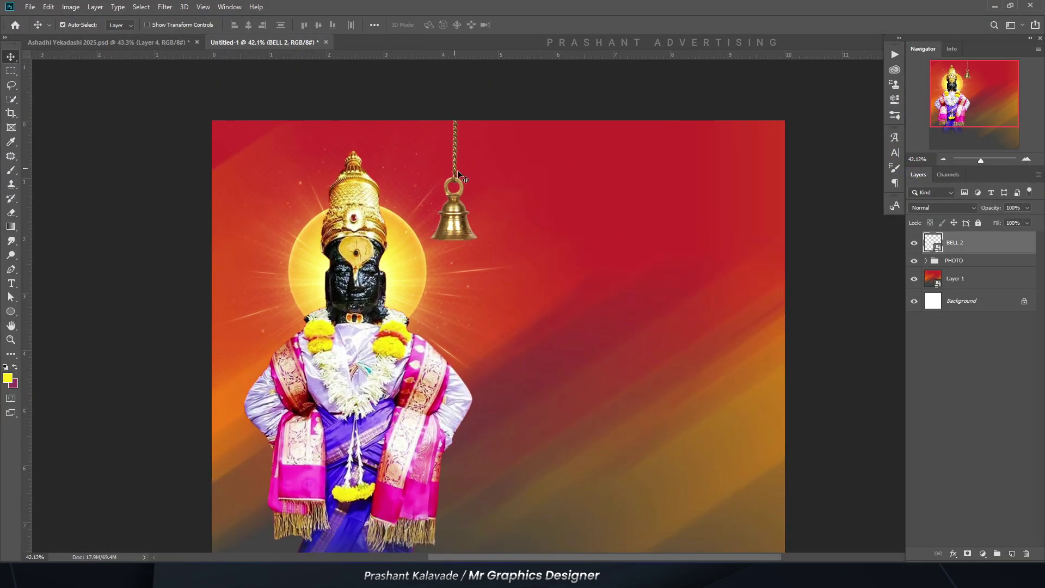
pyautogui.scroll(1, 427, 146)
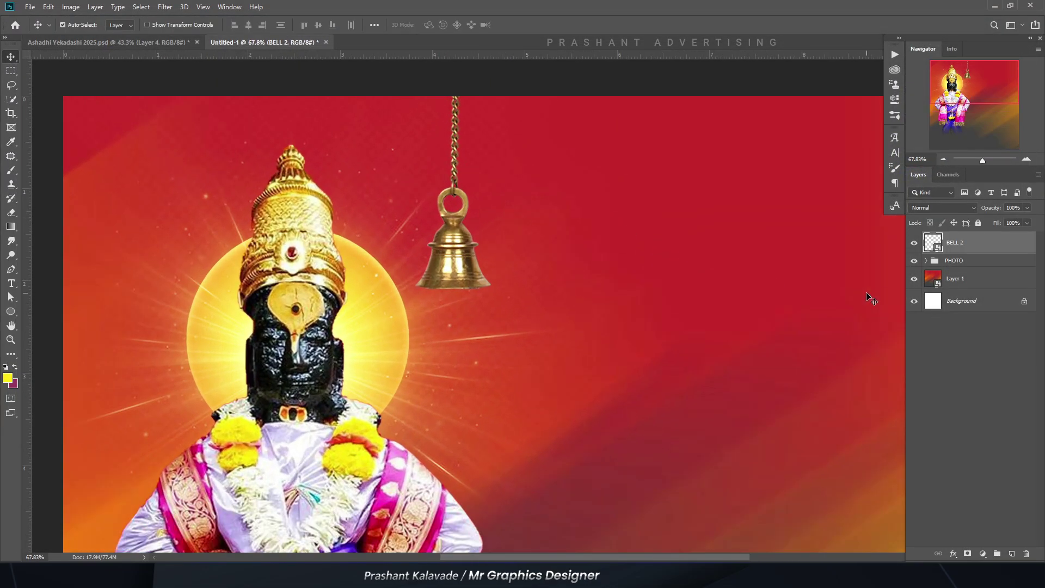
# Step: Add an Exposure adjustment clipped to the bell layer, with exposure +0.11 and gamma correction 0.89
pyautogui.click(983, 553)
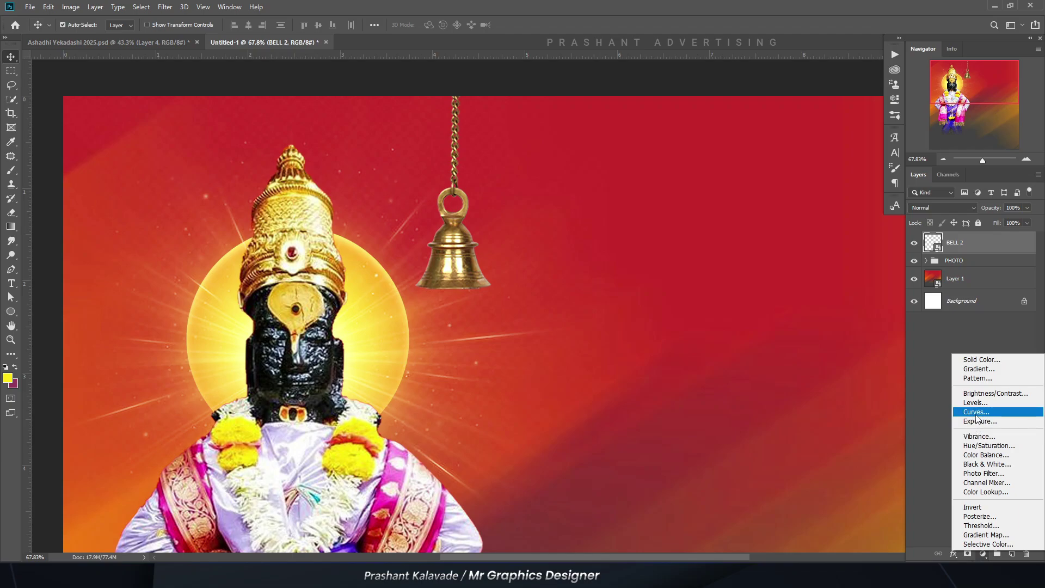
pyautogui.click(976, 421)
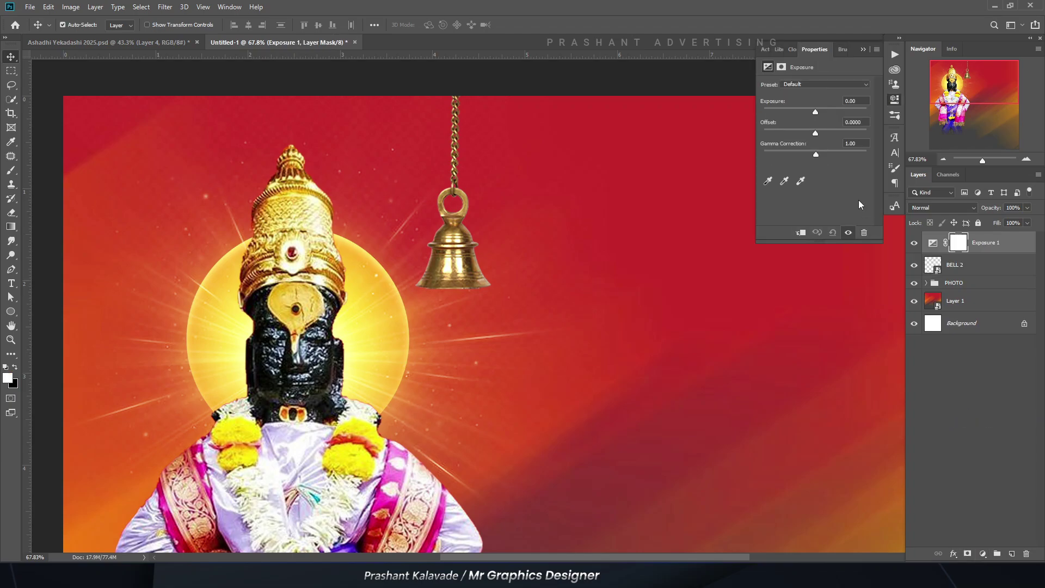
pyautogui.click(801, 232)
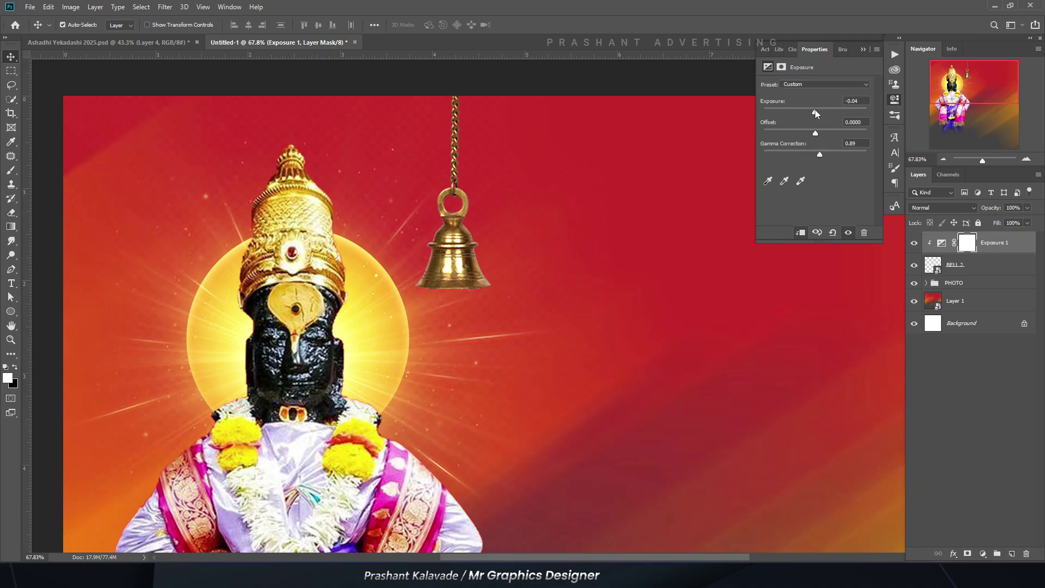
pyautogui.moveTo(815, 111); pyautogui.dragTo(816, 111)
# Step: Group the bell with its Exposure adjustment, name the group BELL, and collapse the floating Properties panel
pyautogui.hotkey('ctrl', '-')
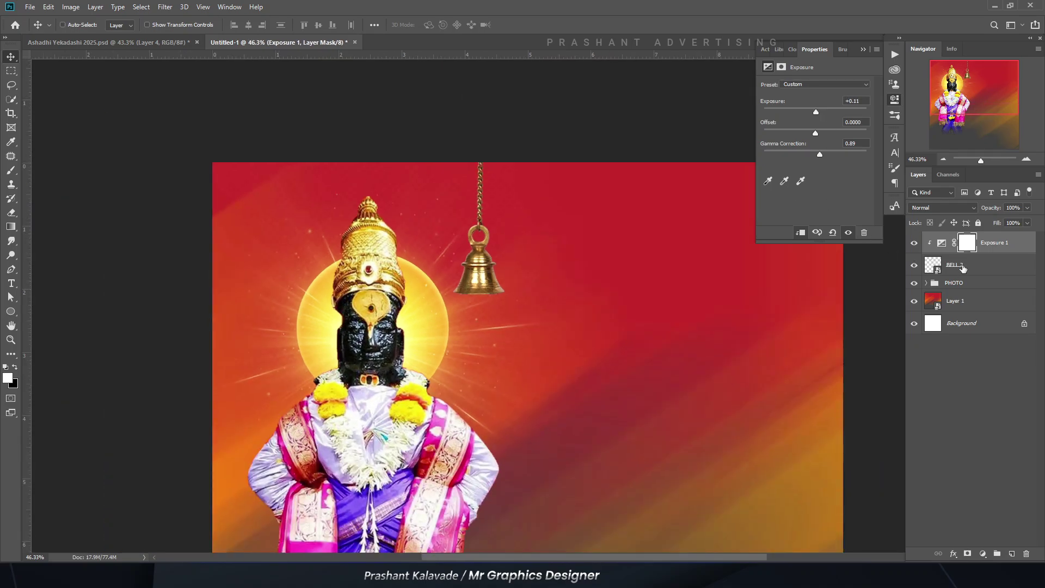
pyautogui.keyDown('shift'); pyautogui.click(962, 267); pyautogui.keyUp('shift')
pyautogui.hotkey('ctrl', 'g')
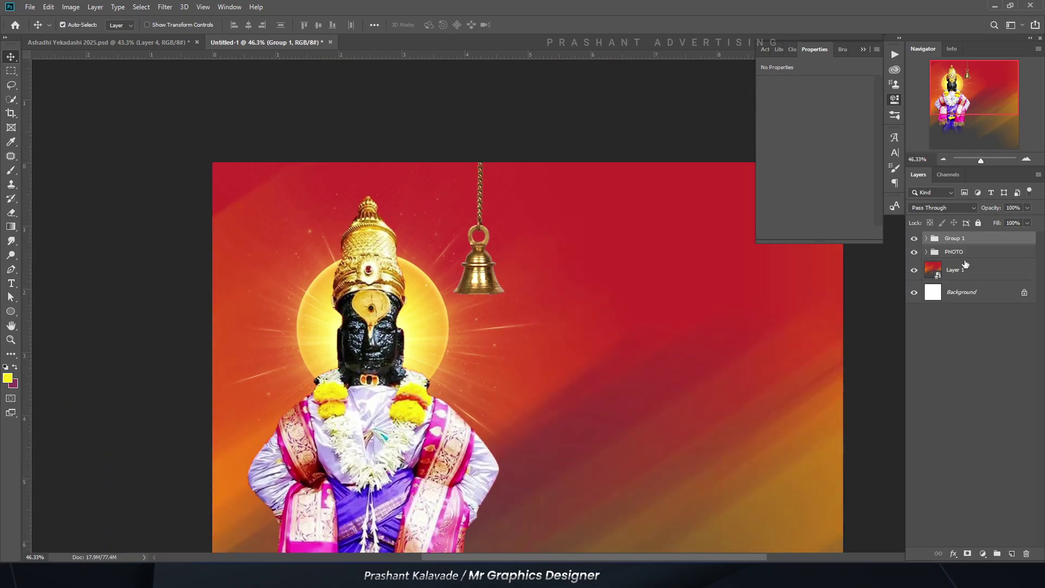
pyautogui.doubleClick(951, 239)
pyautogui.press('Return')
pyautogui.click(861, 49)
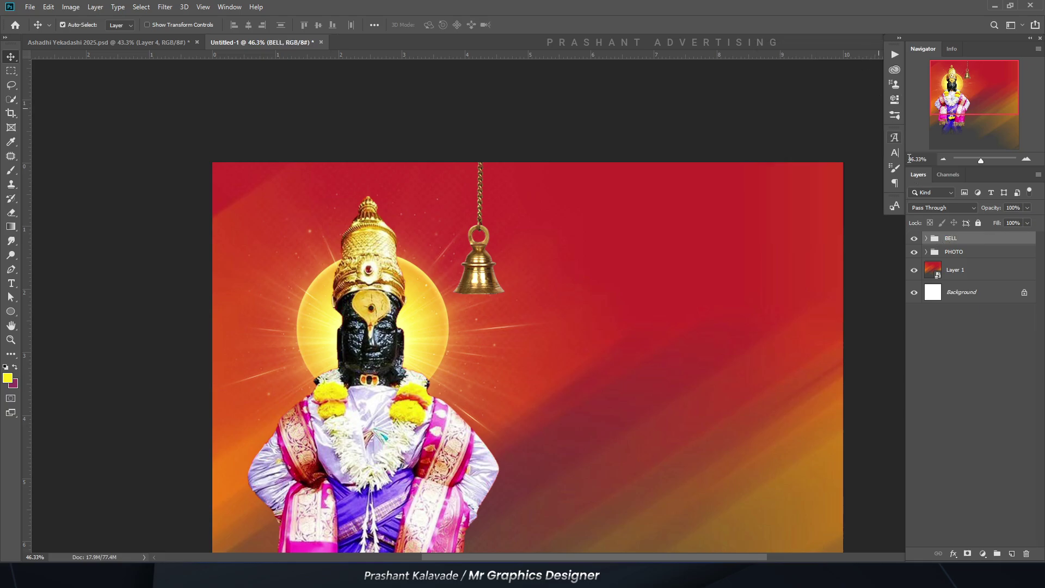
# Step: Duplicate the BELL group and place the copy over the statue's arm on the poster's left side, enlarged and tilted
pyautogui.hotkey('ctrl', 'j')
pyautogui.hotkey('ctrl', 't')
pyautogui.scroll(-2, 485, 214)
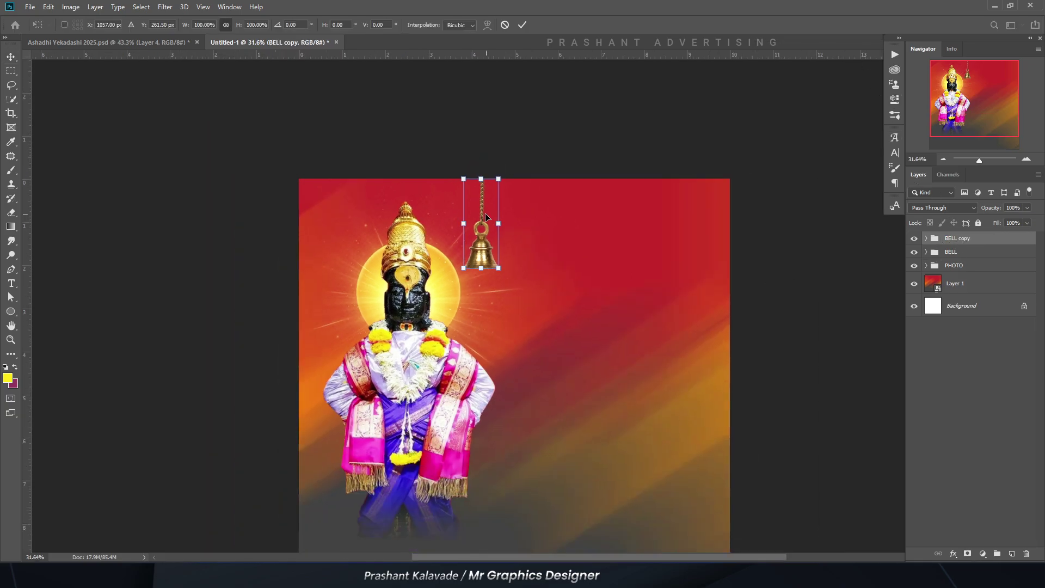
pyautogui.moveTo(485, 214); pyautogui.dragTo(256, 233)
pyautogui.scroll(-1, 256, 234)
pyautogui.press('Return')
# Step: Check the bell placement in the finished poster and move the large bell copy to the new poster's left edge, adjusting its tilt
pyautogui.click(133, 46)
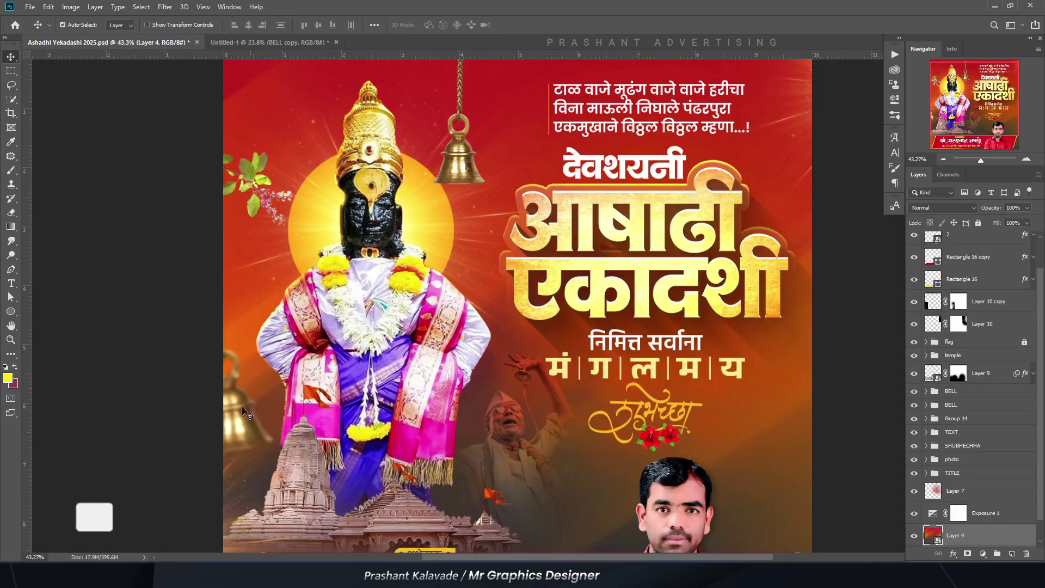
pyautogui.scroll(-2, 483, 288)
pyautogui.click(246, 44)
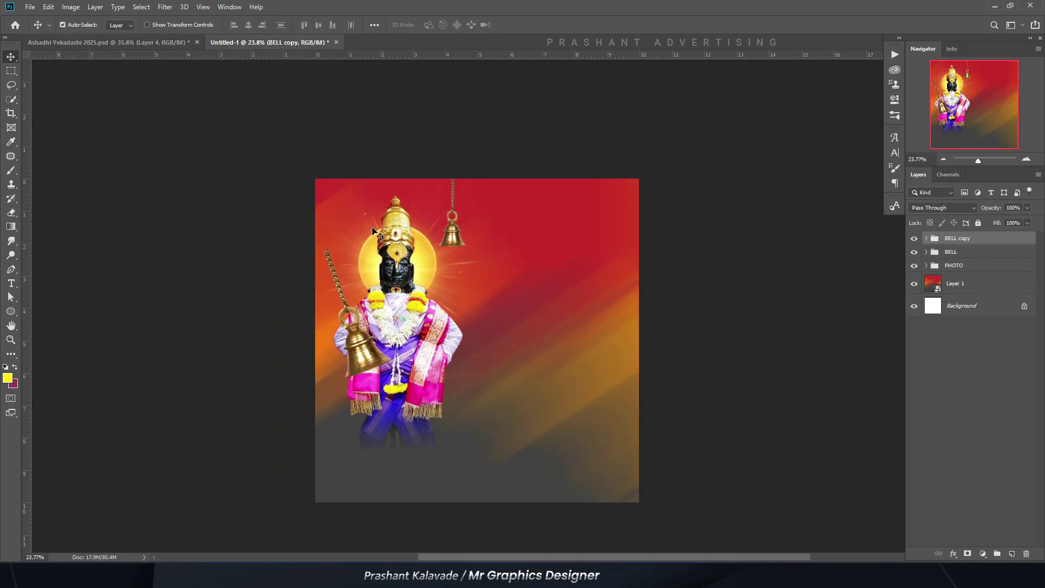
pyautogui.moveTo(366, 349); pyautogui.dragTo(329, 376)
pyautogui.hotkey('ctrl', 't')
pyautogui.moveTo(282, 260); pyautogui.dragTo(288, 302)
pyautogui.press('Return')
# Step: Transform the BELL 2 layer inside the BELL copy group so the large bell is partly cropped by the poster's left edge
pyautogui.rightClick(992, 280)
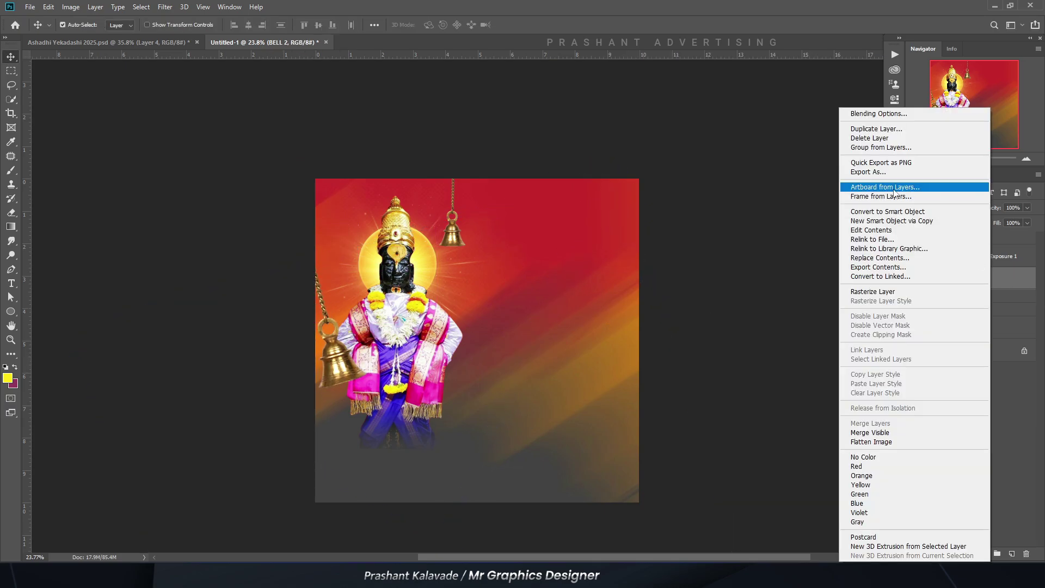
pyautogui.press('Escape')
pyautogui.hotkey('ctrl', 't')
pyautogui.moveTo(321, 331); pyautogui.dragTo(310, 342)
pyautogui.moveTo(295, 270); pyautogui.dragTo(298, 283)
pyautogui.press('Return')
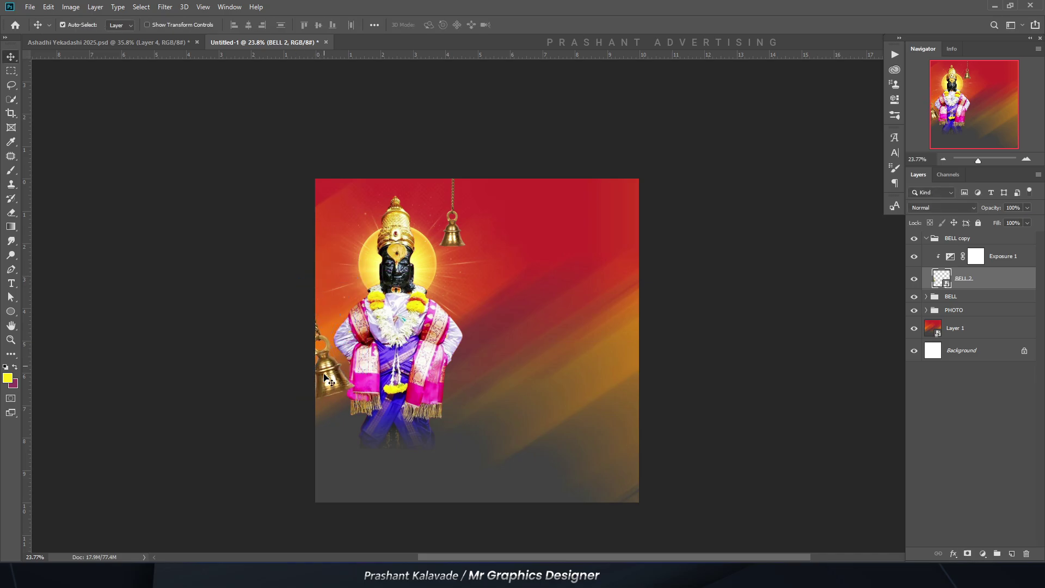
pyautogui.moveTo(317, 379); pyautogui.dragTo(320, 374)
# Step: Apply a Motion Blur to the large left bell with angle 0° and distance 29 pixels, and collapse the BELL copy group
pyautogui.scroll(4, 320, 375)
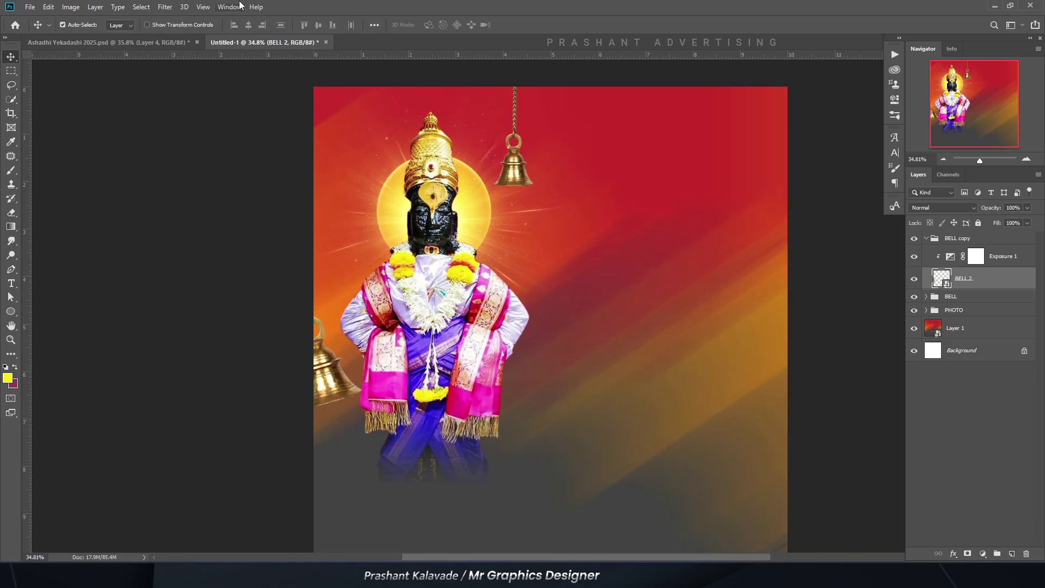
pyautogui.click(165, 7)
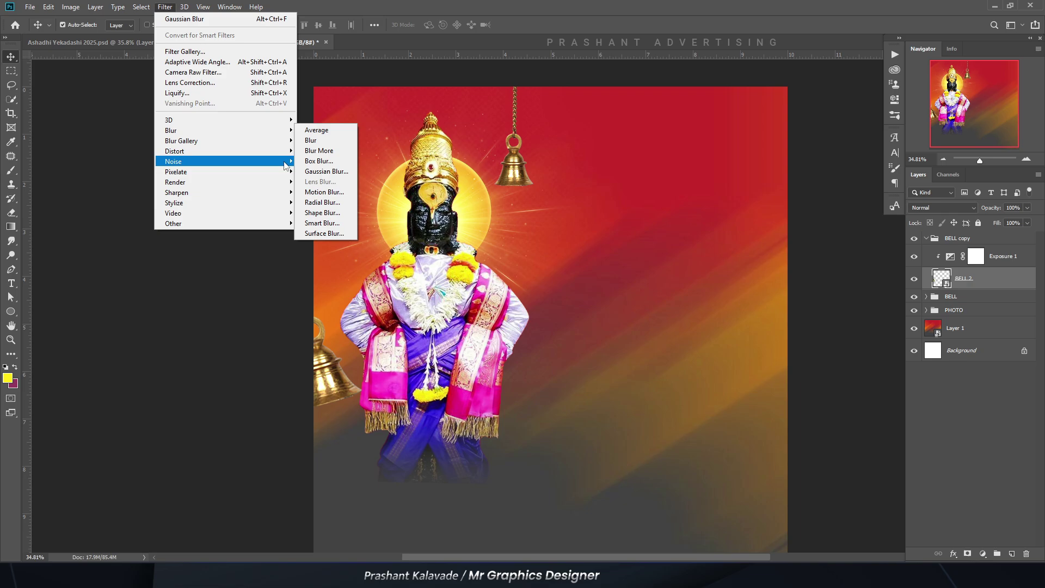
pyautogui.click(324, 192)
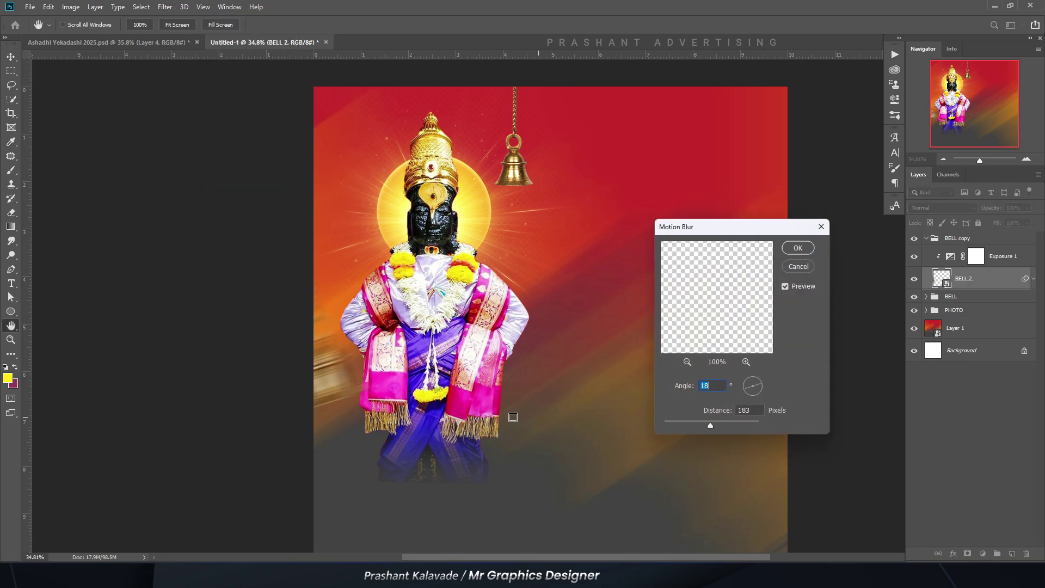
pyautogui.moveTo(756, 386); pyautogui.dragTo(759, 385)
pyautogui.moveTo(710, 425); pyautogui.dragTo(694, 425)
pyautogui.click(690, 388)
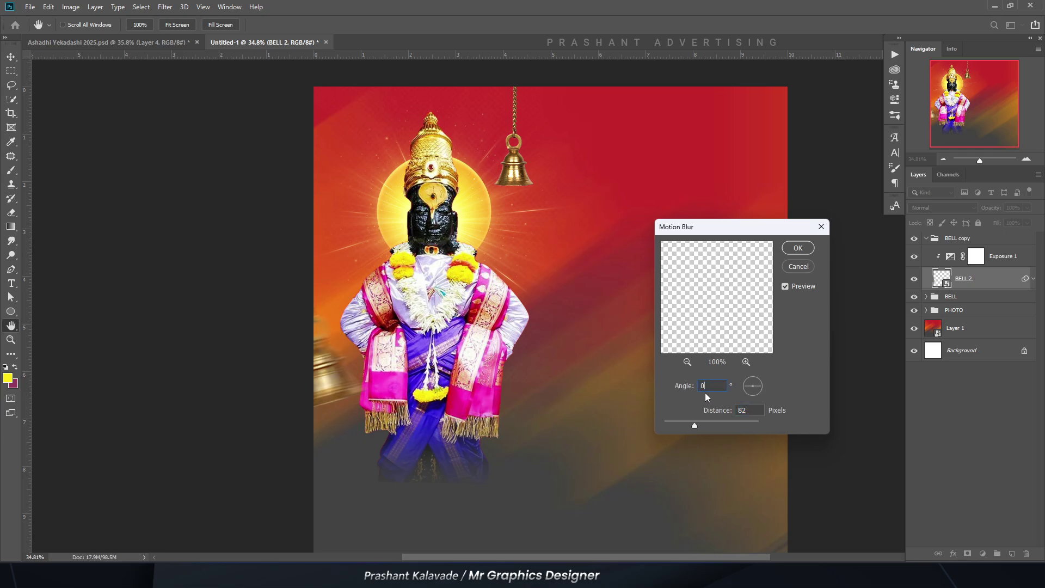
pyautogui.moveTo(691, 423); pyautogui.dragTo(681, 423)
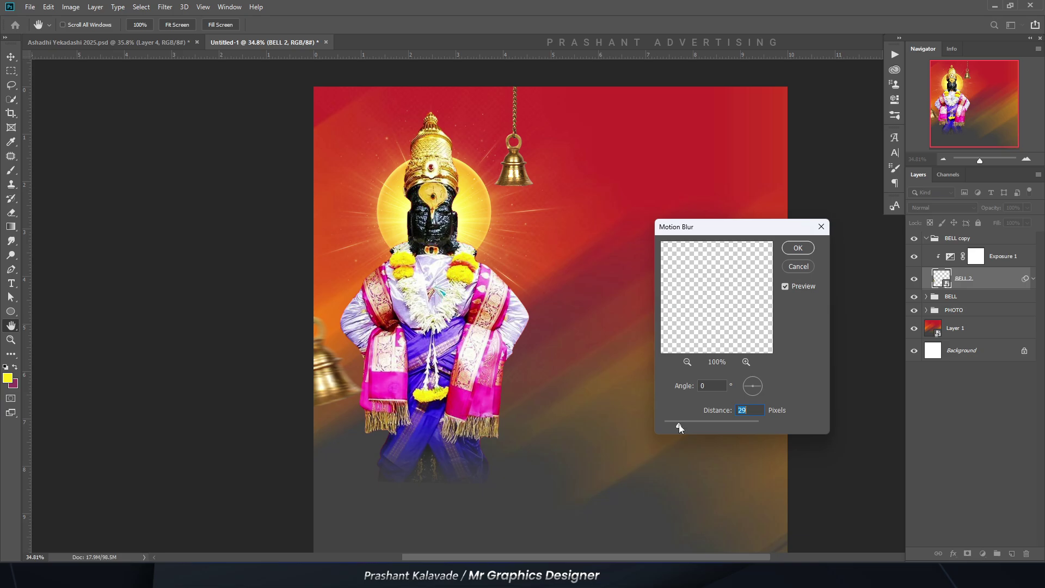
pyautogui.press('Return')
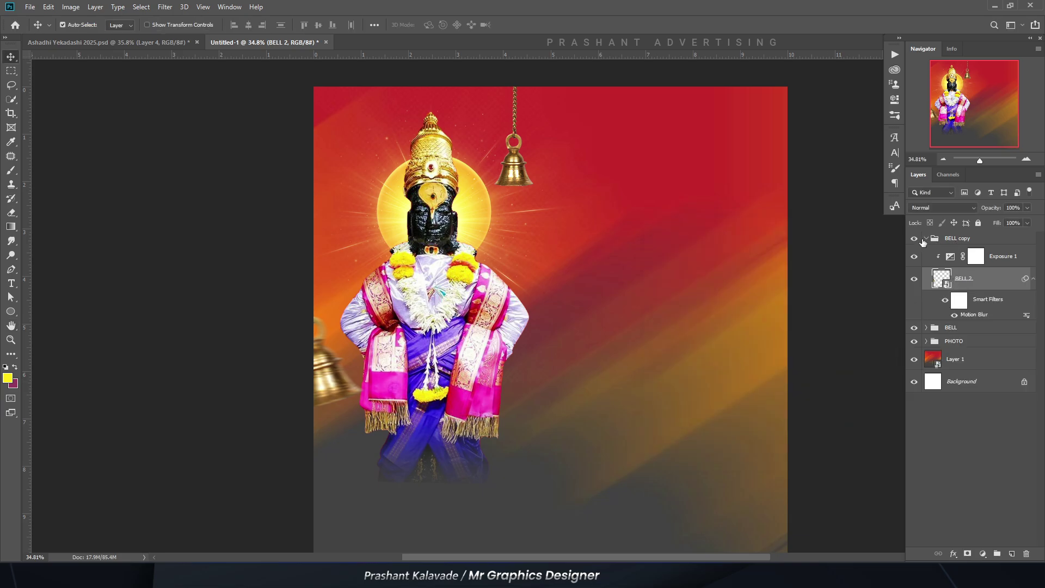
pyautogui.click(926, 240)
pyautogui.click(953, 243)
pyautogui.doubleClick(951, 252)
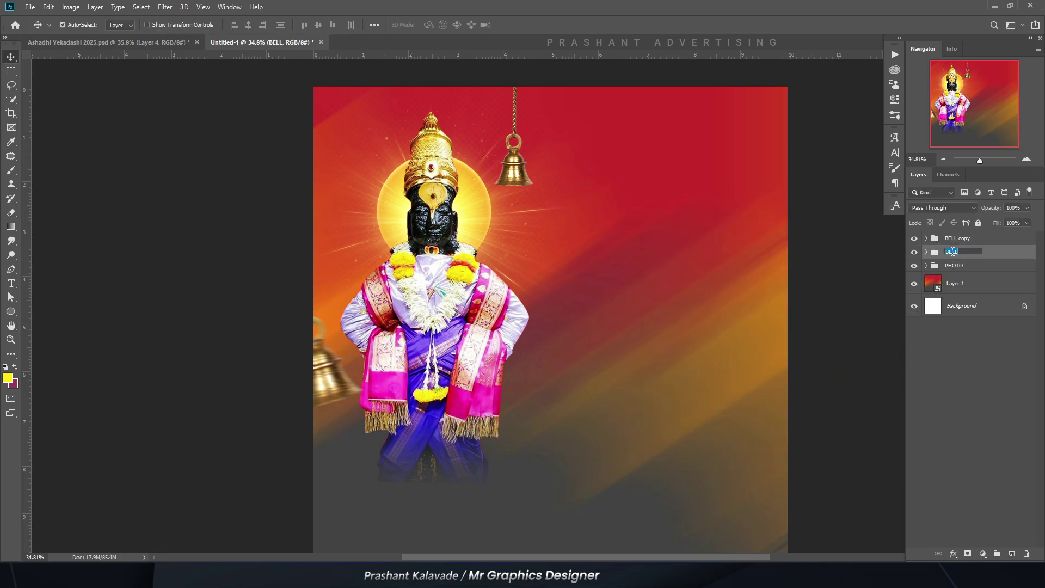
pyautogui.press('Return')
pyautogui.click(959, 242)
pyautogui.doubleClick(959, 239)
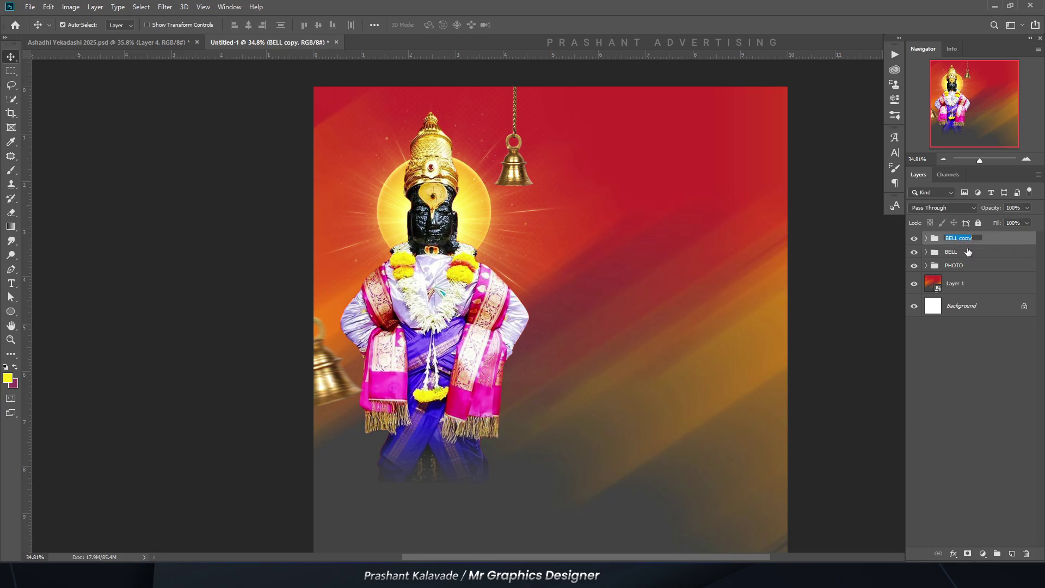
pyautogui.click(842, 257)
# Step: Place the TEMPLE image as an embedded file at its default size and position, in front of the statue's feet
pyautogui.scroll(-2, 479, 275)
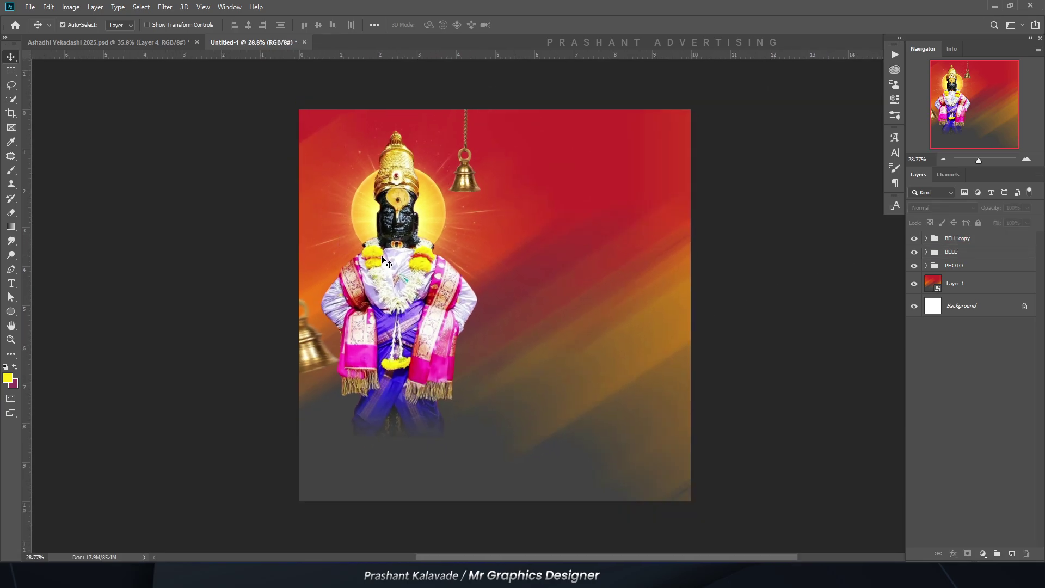
pyautogui.scroll(1, 387, 264)
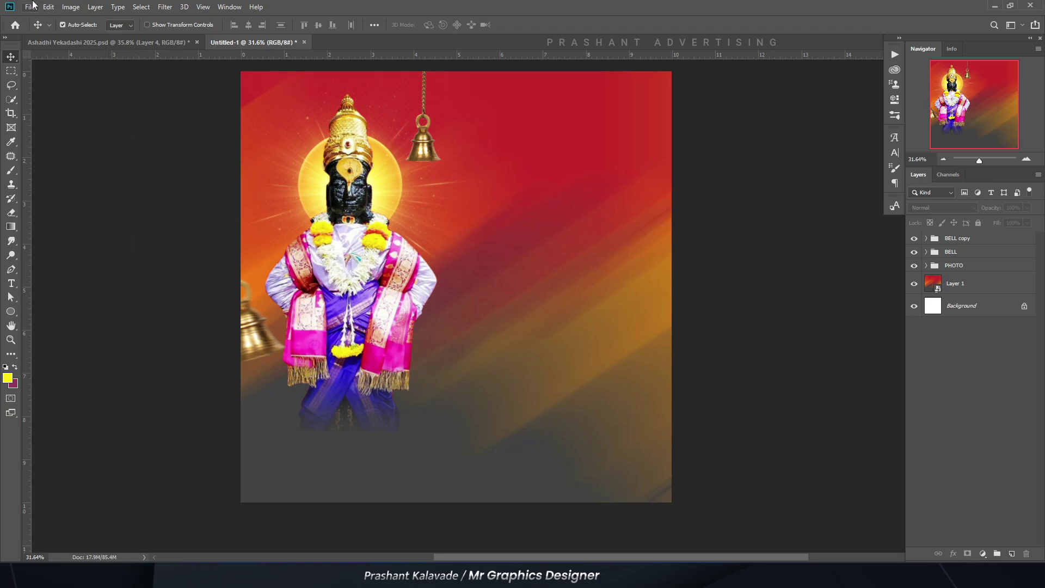
pyautogui.click(33, 5)
pyautogui.click(64, 207)
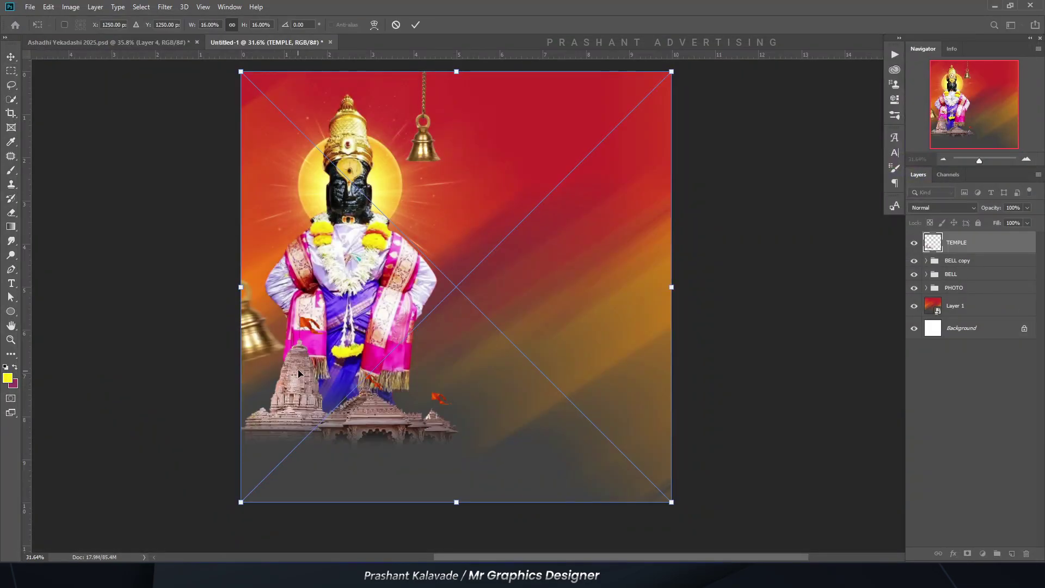
pyautogui.press('Return')
pyautogui.scroll(5, 328, 393)
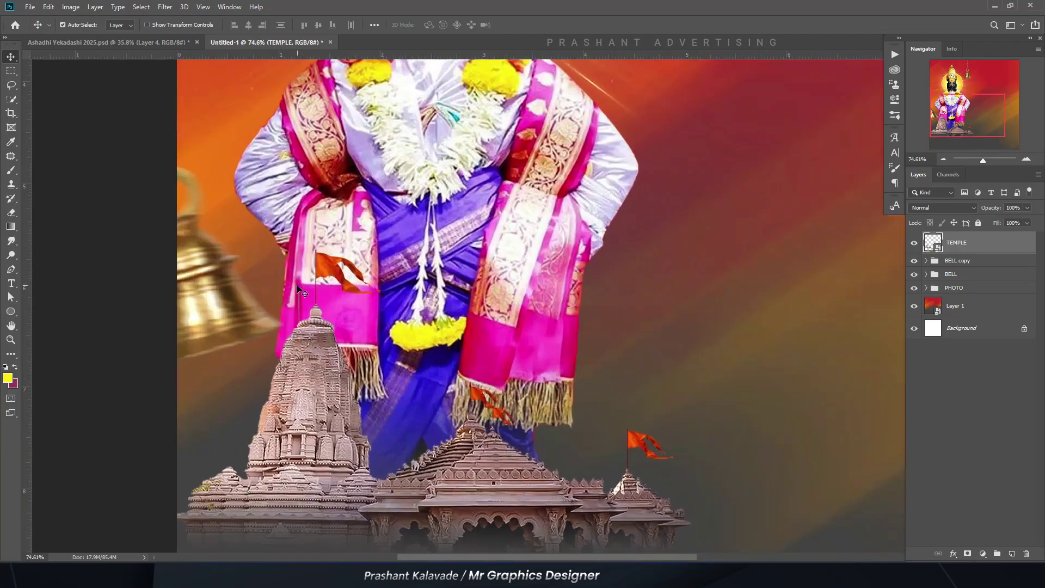
pyautogui.scroll(-3, 368, 250)
# Step: Switch to the finished poster, hide Layer 10 and Layer 10 copy, expand the temple group and examine the temple area
pyautogui.hotkey('ctrl', 'Tab')
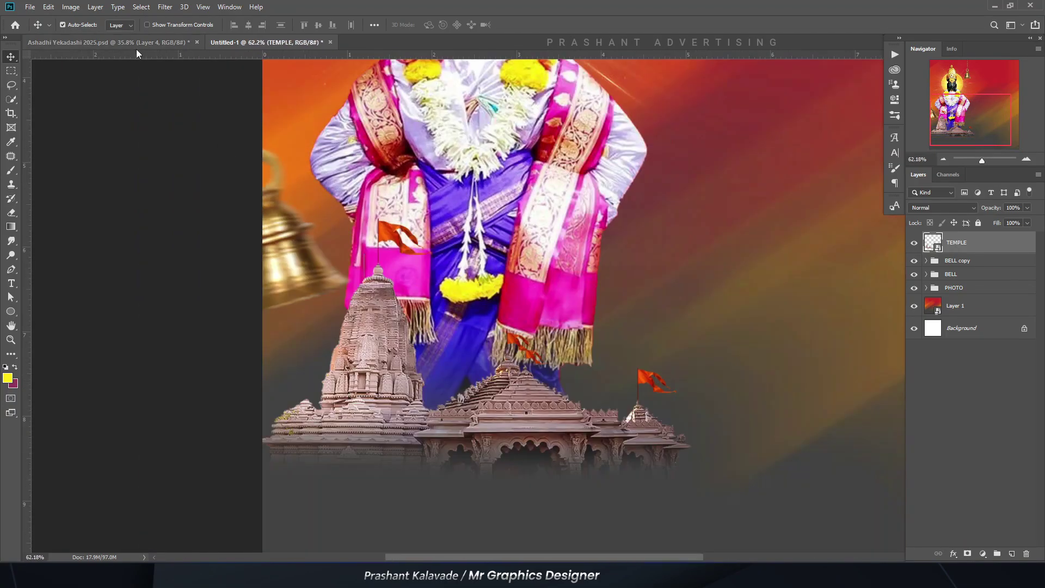
pyautogui.scroll(3, 708, 327)
pyautogui.click(784, 321)
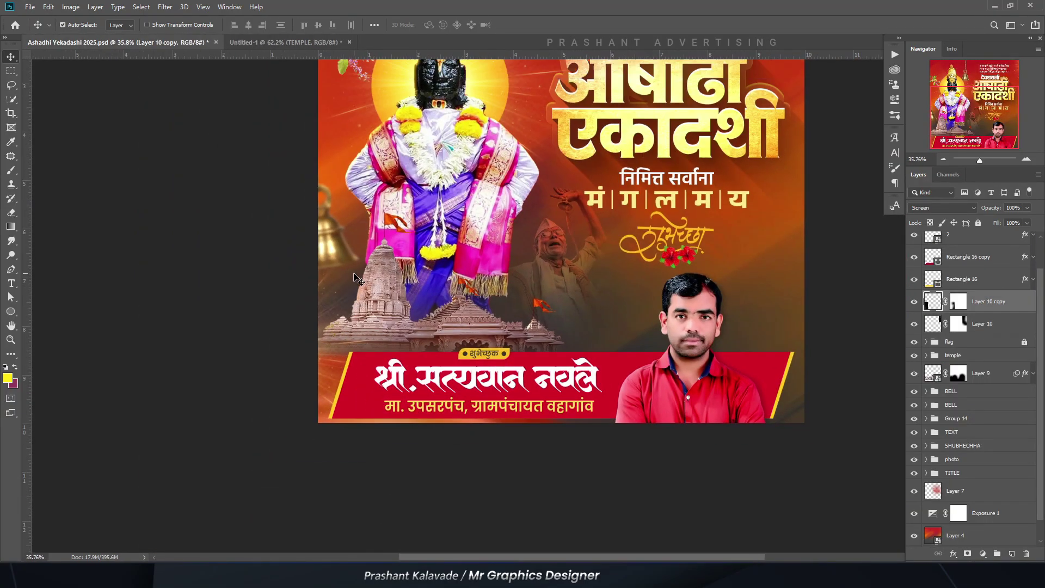
pyautogui.scroll(2, 784, 321)
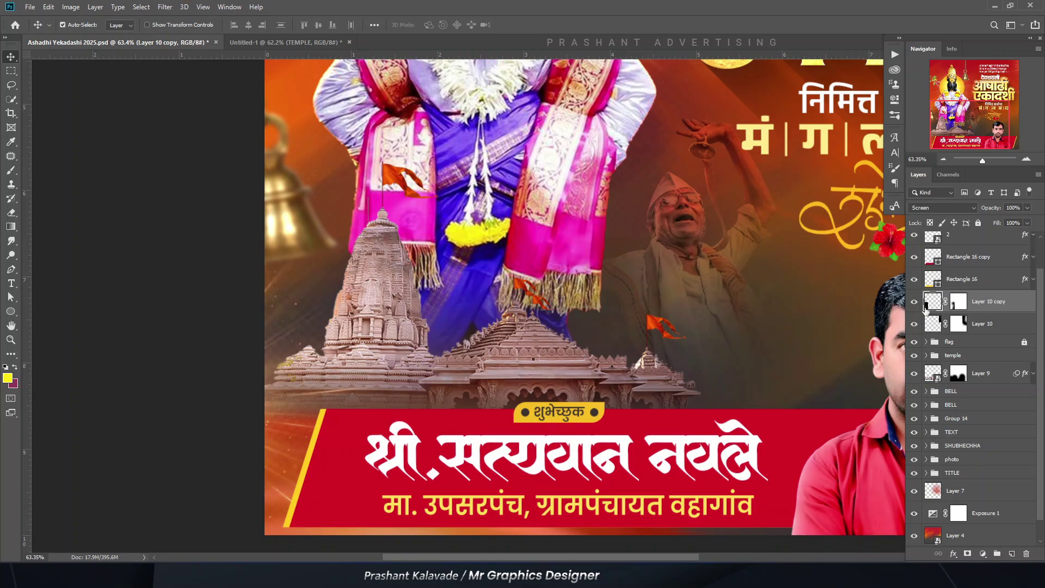
pyautogui.click(914, 323)
pyautogui.click(773, 369)
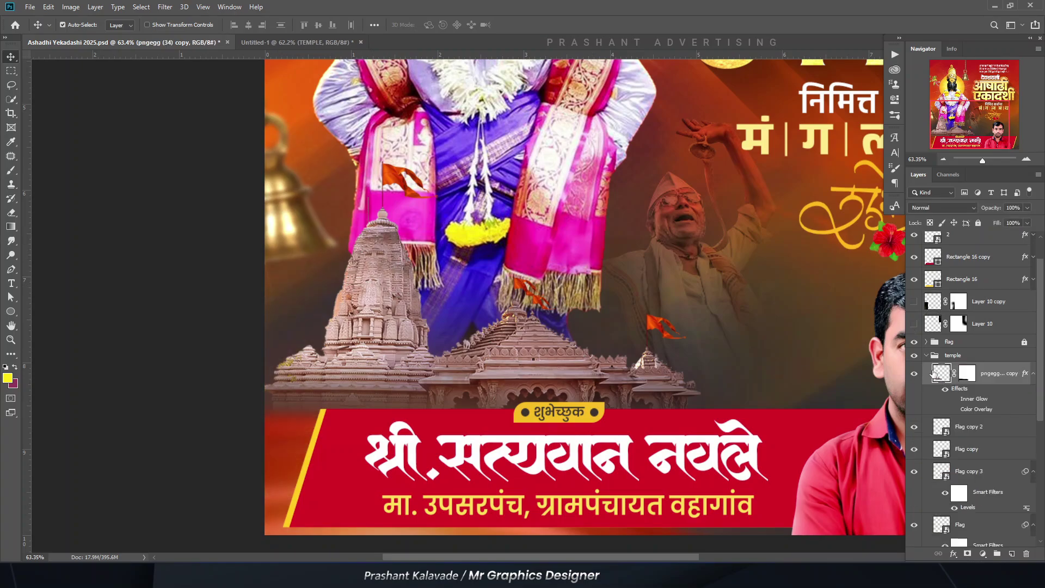
pyautogui.scroll(-2, 832, 396)
pyautogui.scroll(2, 871, 397)
pyautogui.scroll(-2, 871, 397)
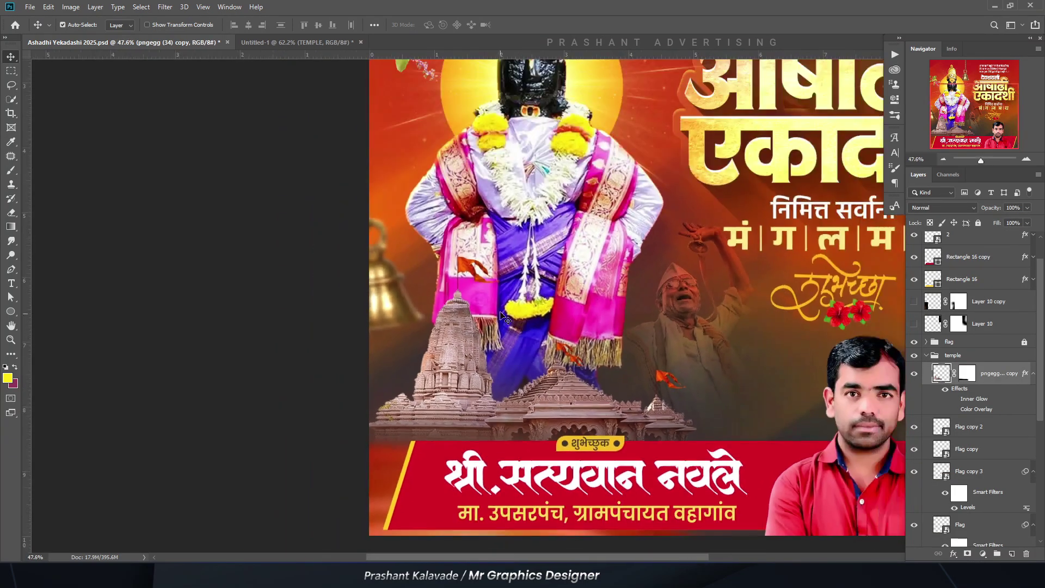
pyautogui.scroll(2, 882, 403)
pyautogui.scroll(-1, 384, 372)
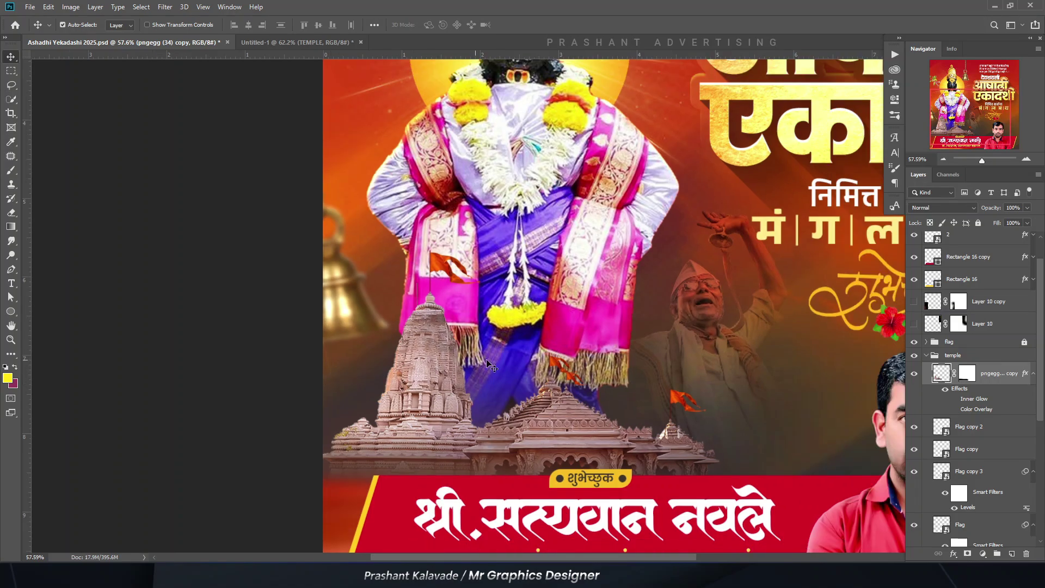
# Step: Toggle the visibility of the temple image layer in the finished poster to compare the artwork with and without it
pyautogui.click(915, 374)
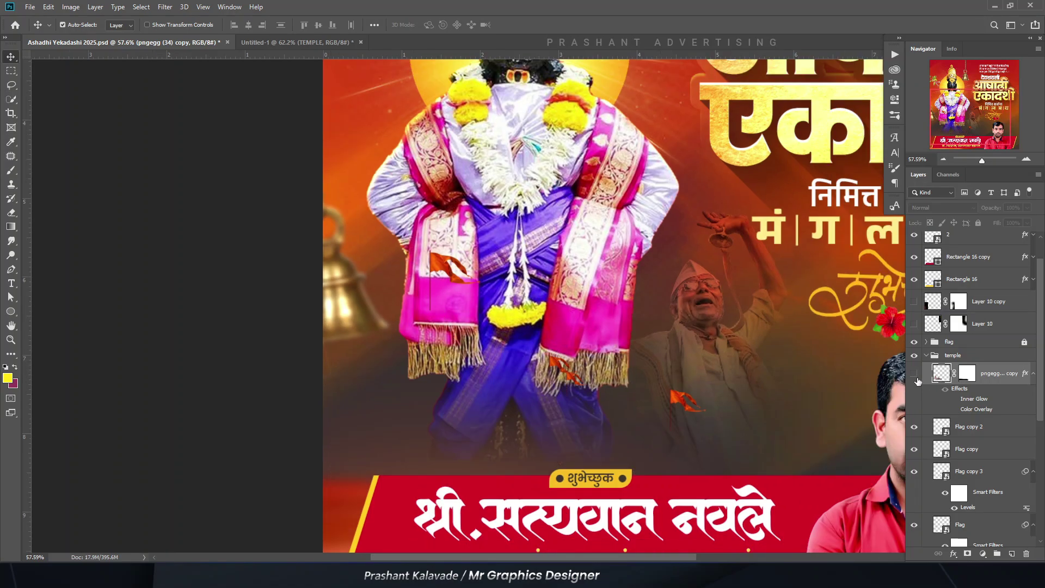
pyautogui.click(914, 374)
pyautogui.click(914, 374)
pyautogui.click(915, 374)
pyautogui.scroll(-2, 381, 316)
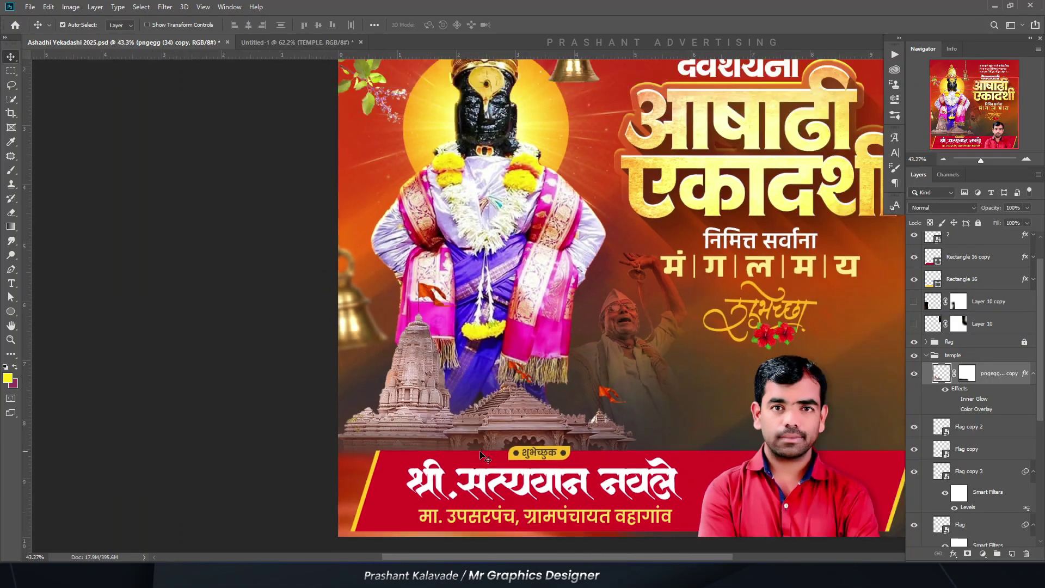
# Step: Examine the orange flags on the temple spires and the overall composition of the finished poster
pyautogui.scroll(1, 163, 456)
pyautogui.scroll(-1, 314, 362)
pyautogui.scroll(7, 344, 294)
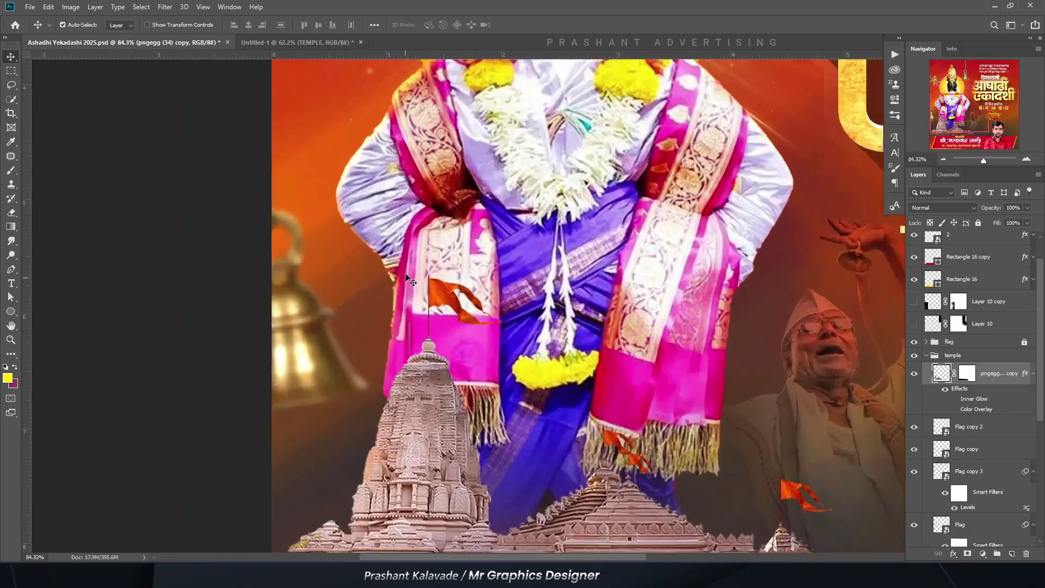
pyautogui.moveTo(460, 294); pyautogui.dragTo(439, 277)
pyautogui.scroll(-4, 392, 264)
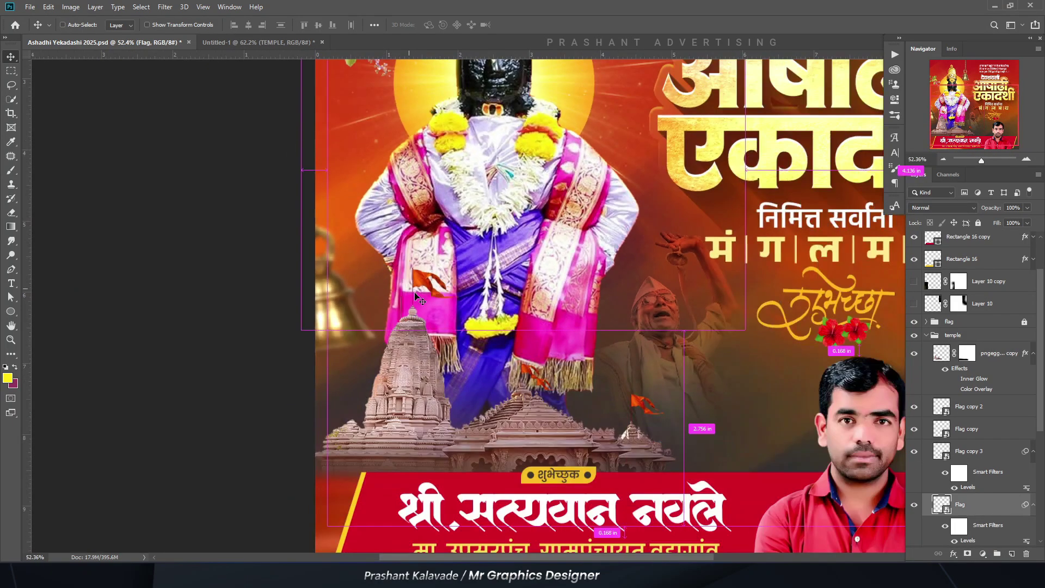
pyautogui.scroll(3, 394, 272)
pyautogui.scroll(-2, 402, 298)
pyautogui.scroll(3, 401, 298)
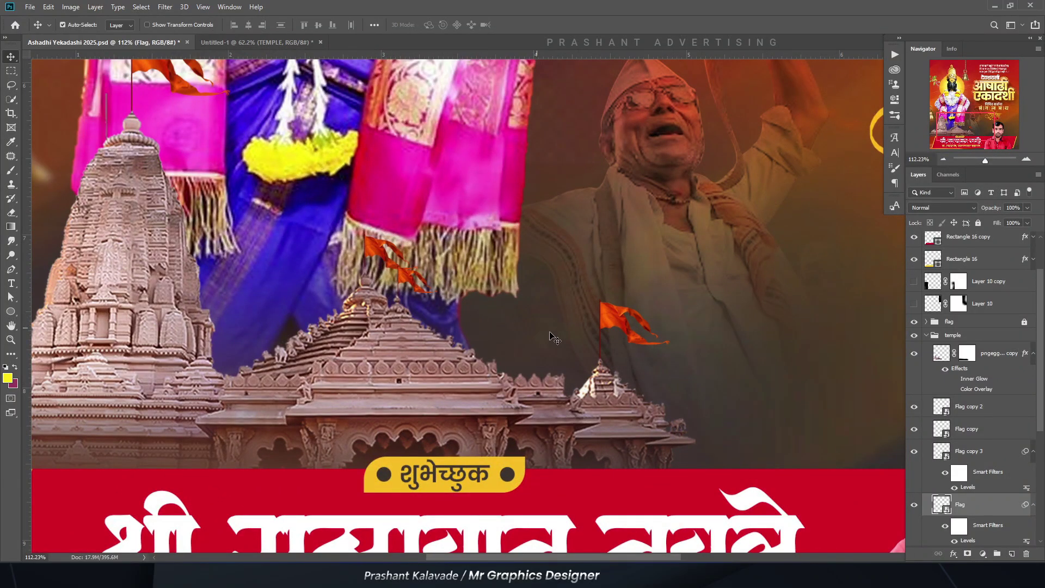
pyautogui.scroll(-5, 550, 335)
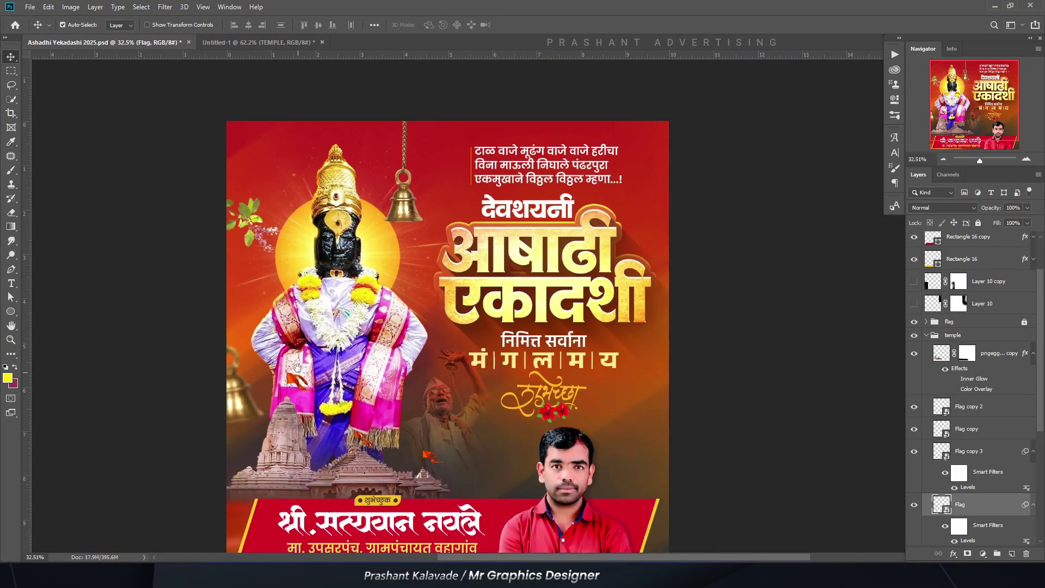
pyautogui.moveTo(414, 316); pyautogui.dragTo(375, 255)
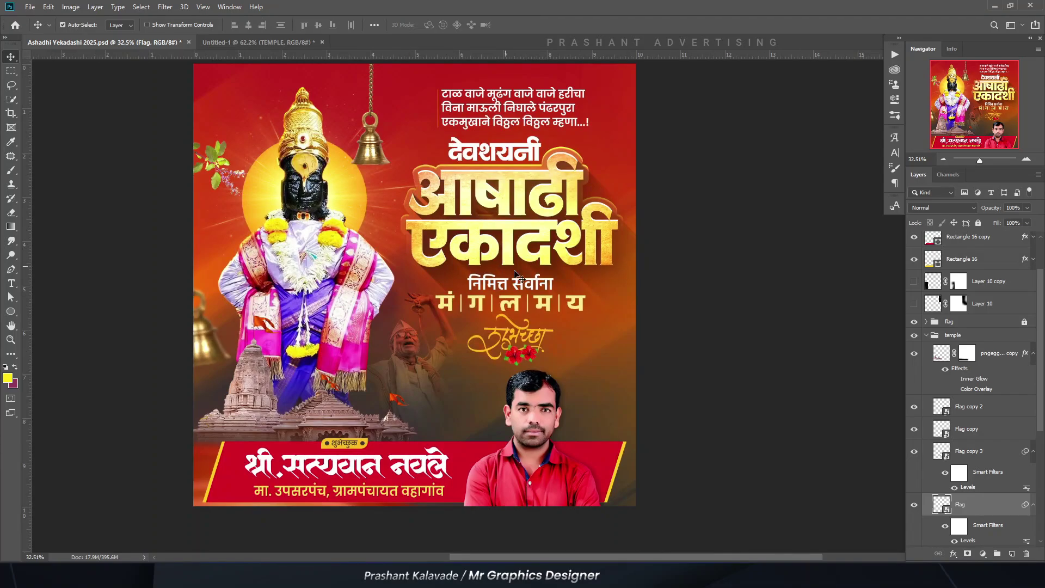
pyautogui.scroll(1, 523, 354)
# Step: Place the FLAG image as an embedded file in the new poster at its default size and position, above the TEMPLE layer
pyautogui.click(282, 42)
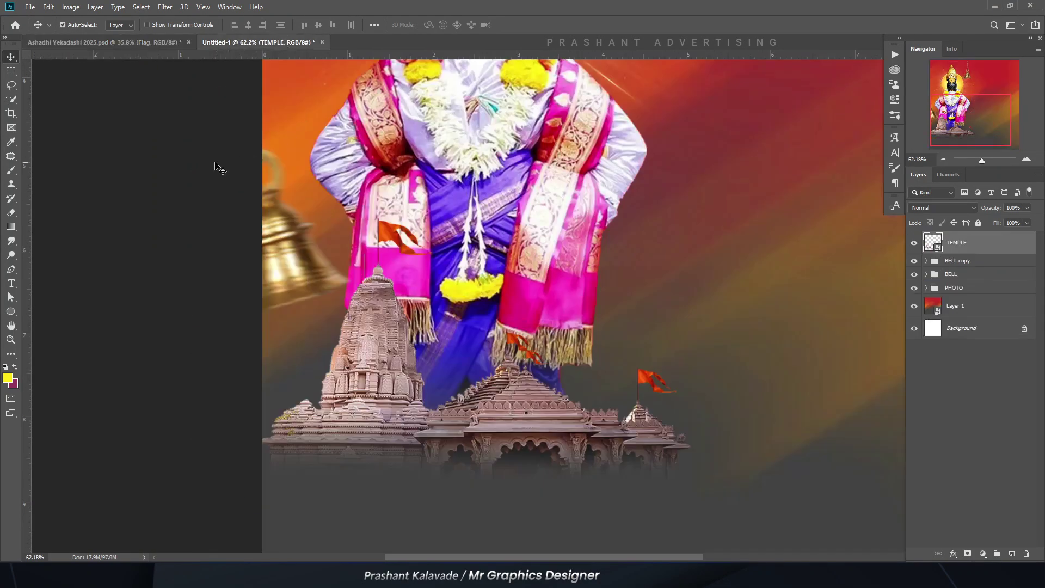
pyautogui.click(215, 167)
pyautogui.scroll(-2, 211, 245)
pyautogui.moveTo(178, 217); pyautogui.dragTo(189, 287)
pyautogui.scroll(-1, 190, 272)
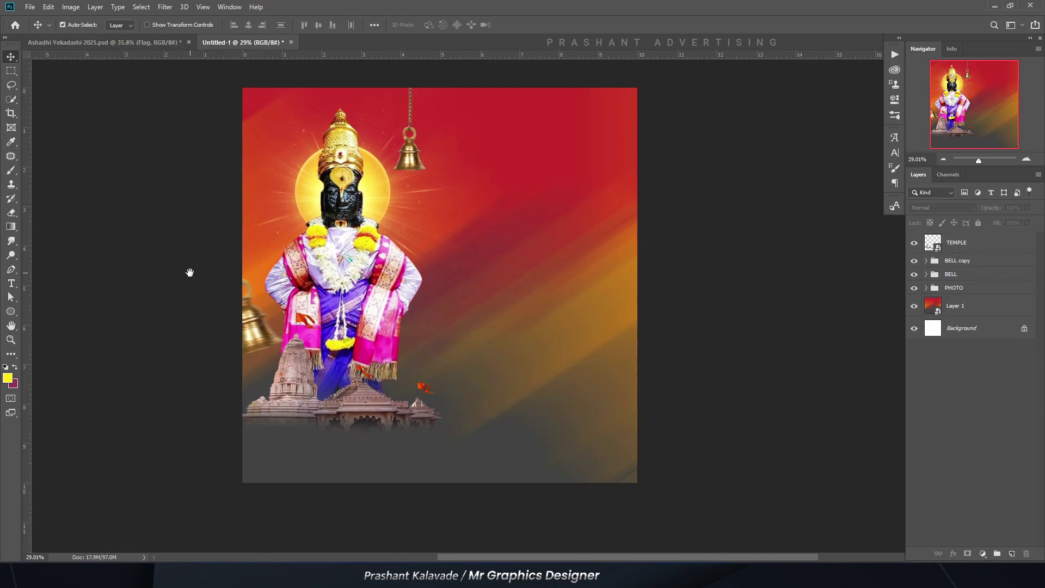
pyautogui.click(956, 251)
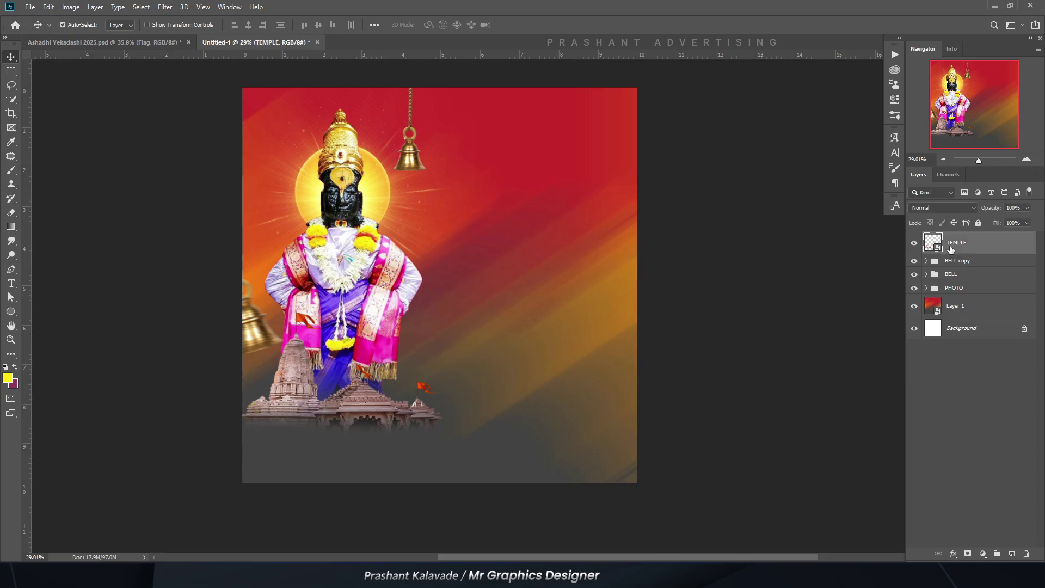
pyautogui.click(821, 231)
pyautogui.click(30, 6)
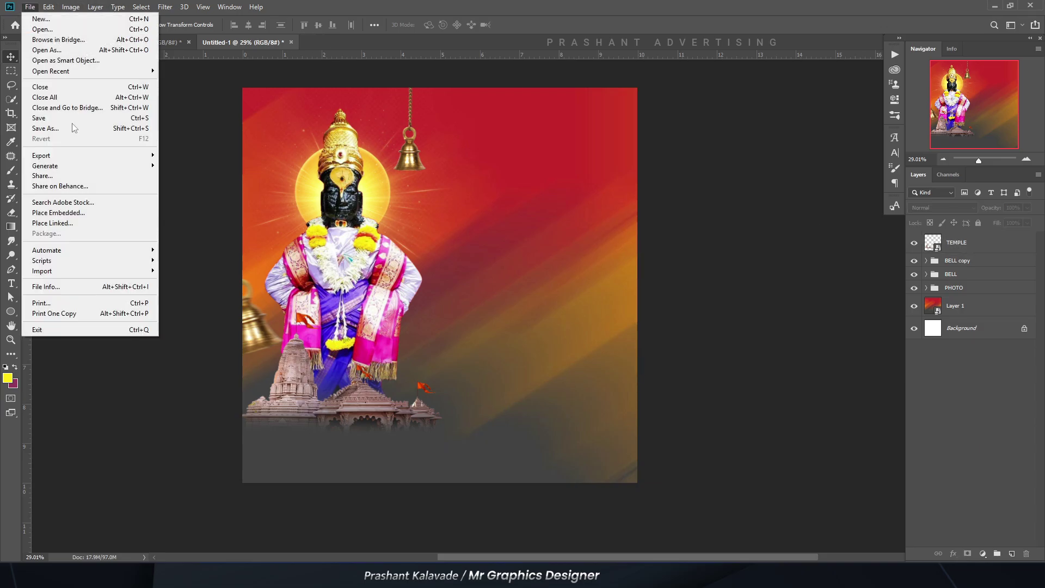
pyautogui.click(58, 212)
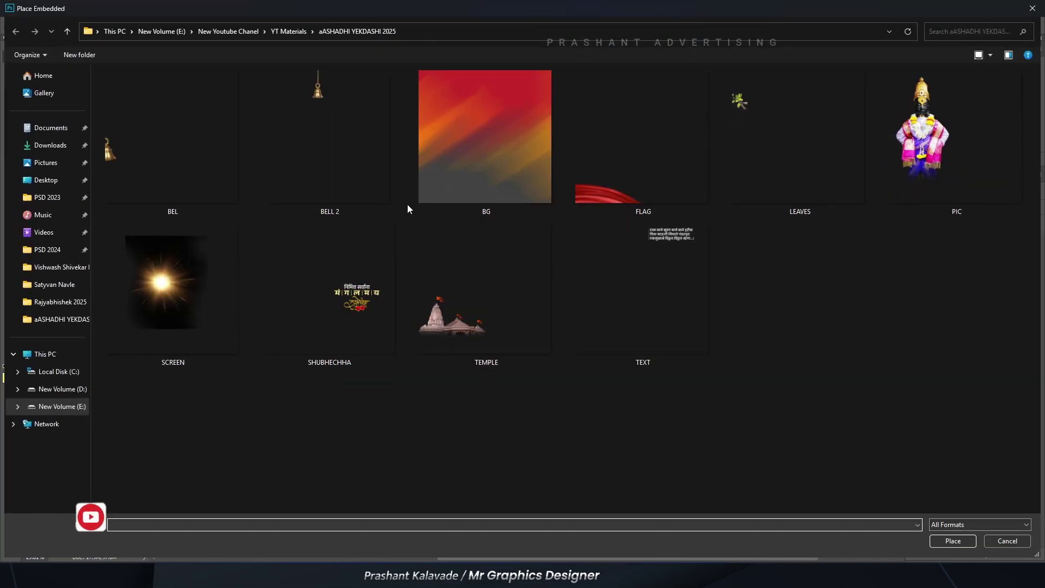
pyautogui.click(619, 174)
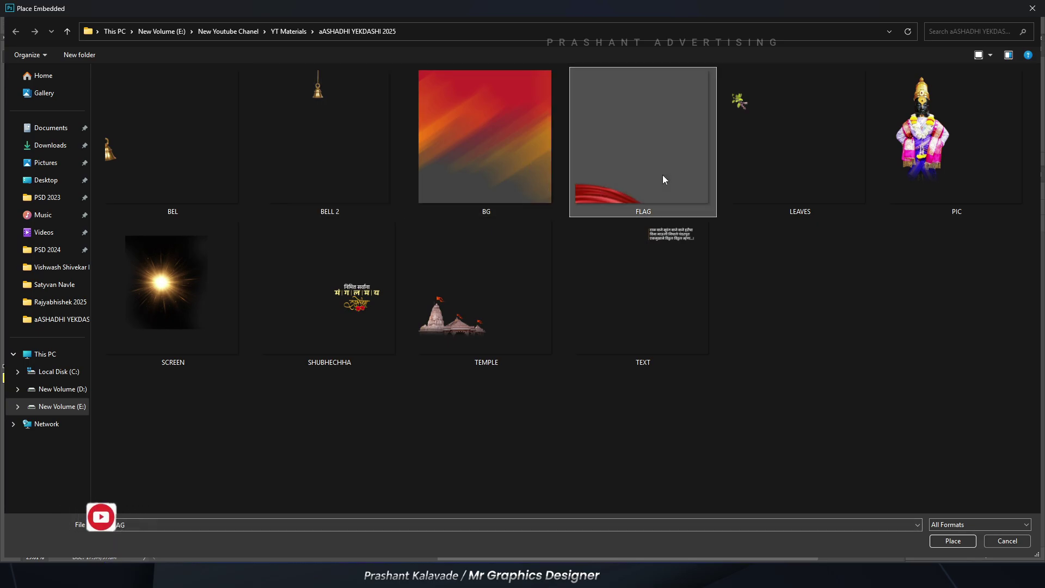
pyautogui.doubleClick(627, 169)
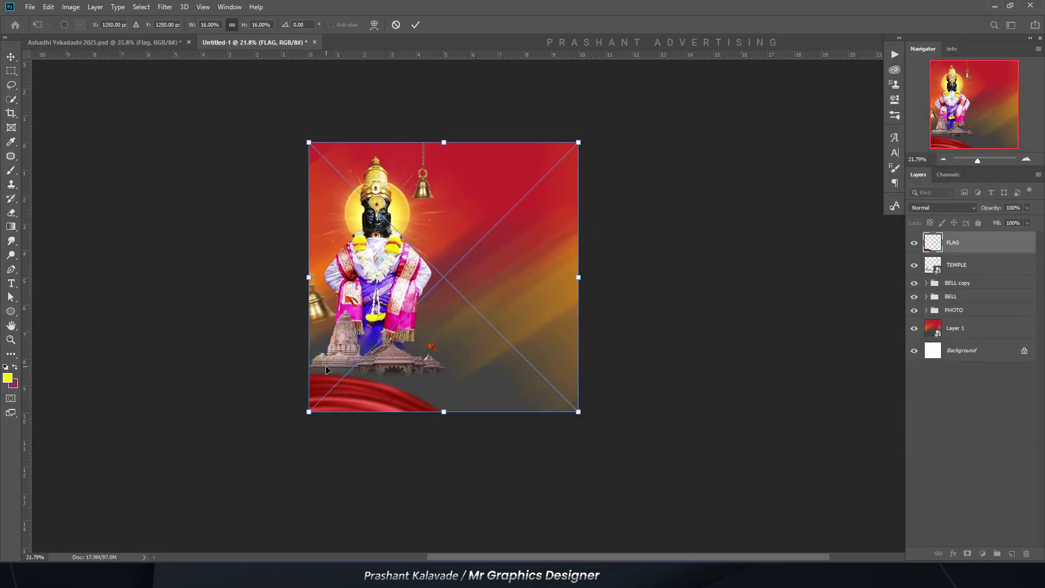
pyautogui.press('Return')
pyautogui.scroll(2, 355, 397)
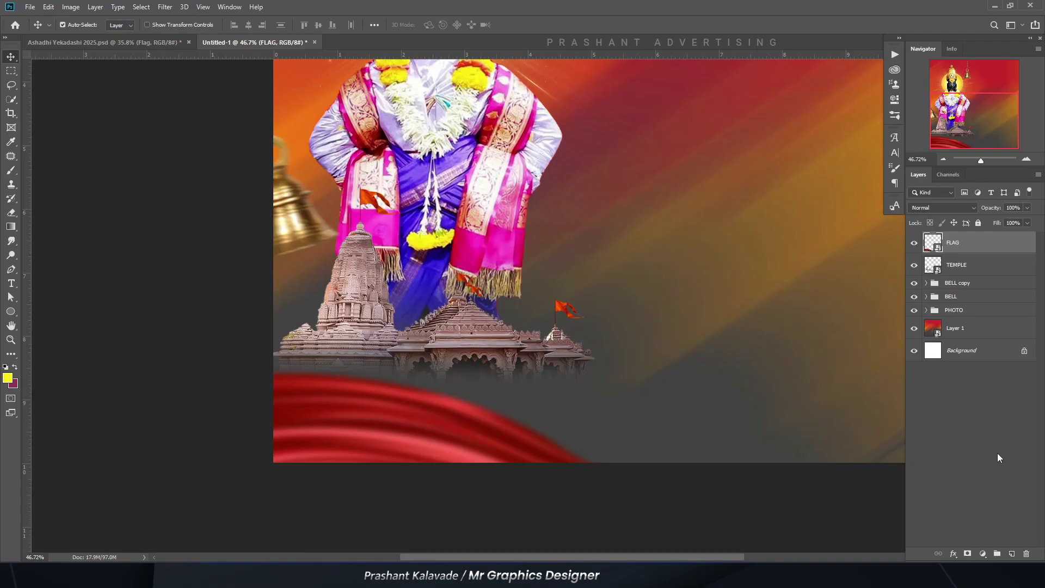
# Step: Add a Hue/Saturation adjustment with Hue +17 and clip it to the FLAG layer
pyautogui.scroll(-2, 387, 462)
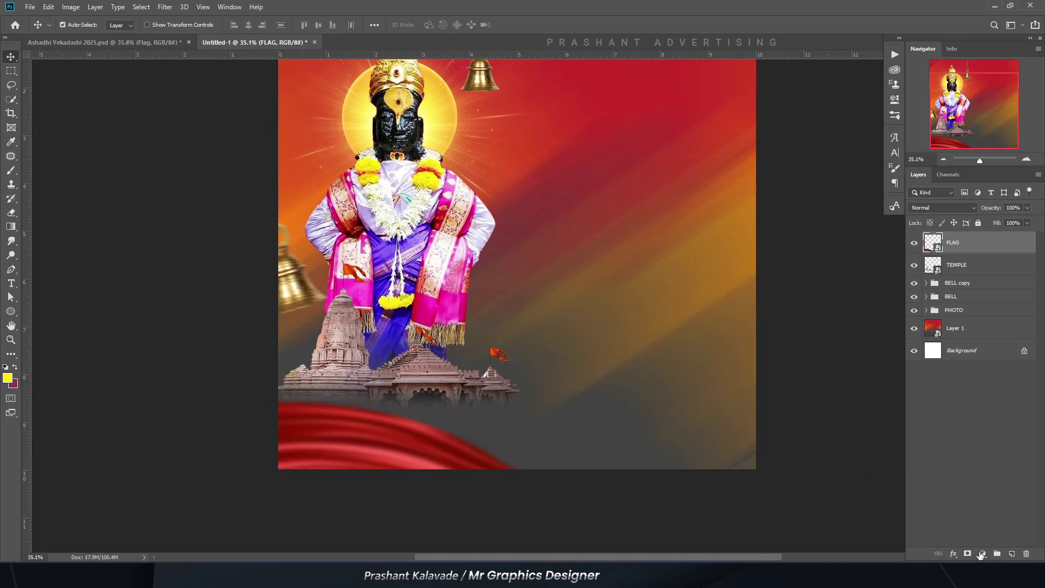
pyautogui.click(982, 554)
pyautogui.click(978, 450)
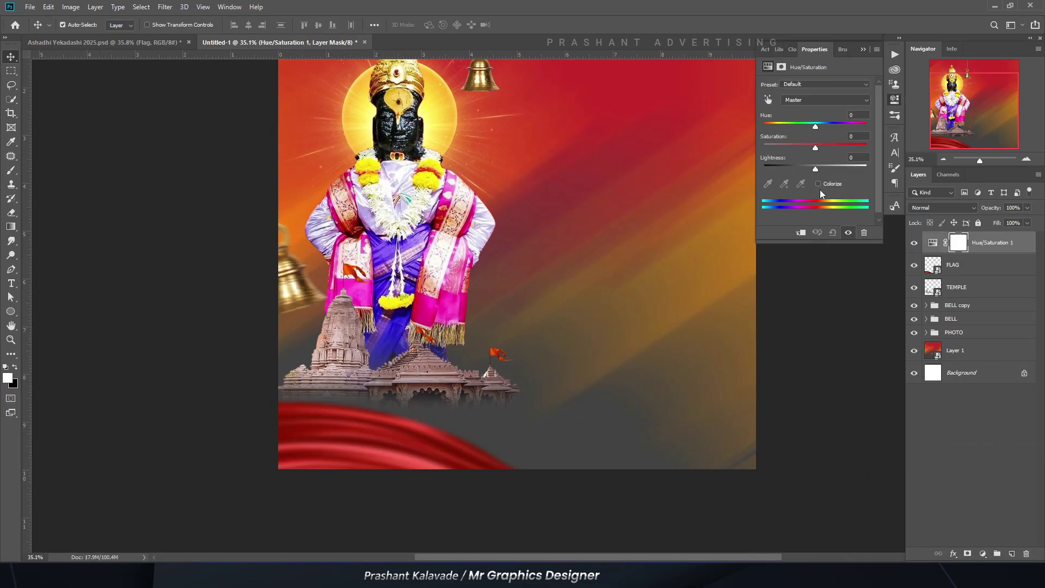
pyautogui.moveTo(816, 126); pyautogui.dragTo(824, 127)
pyautogui.click(800, 233)
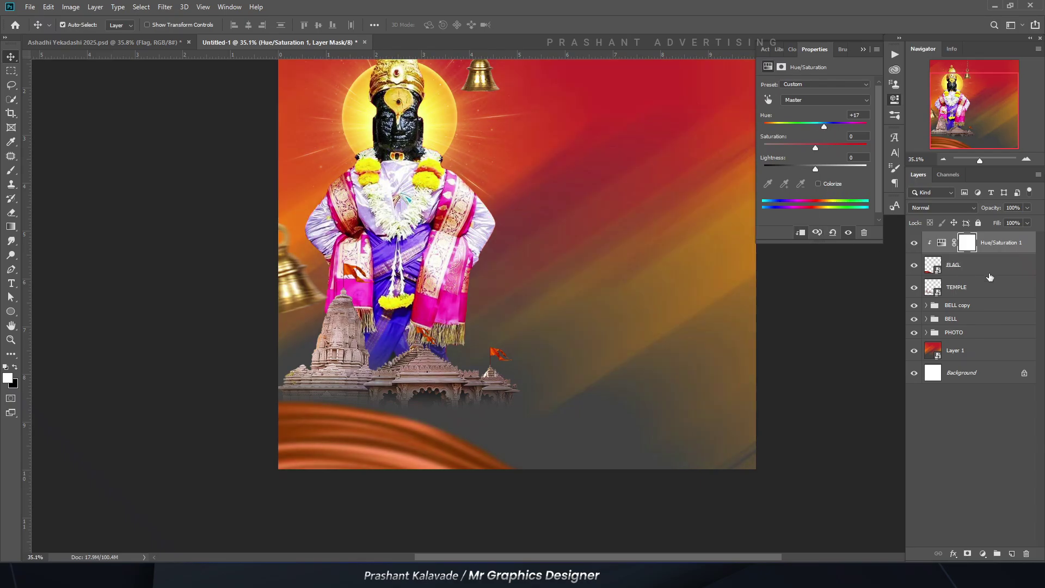
# Step: Apply a Gaussian Blur with a 16.6 pixel radius to the FLAG layer, collapse its filter list and select the Hue/Saturation adjustment
pyautogui.click(958, 265)
pyautogui.click(141, 7)
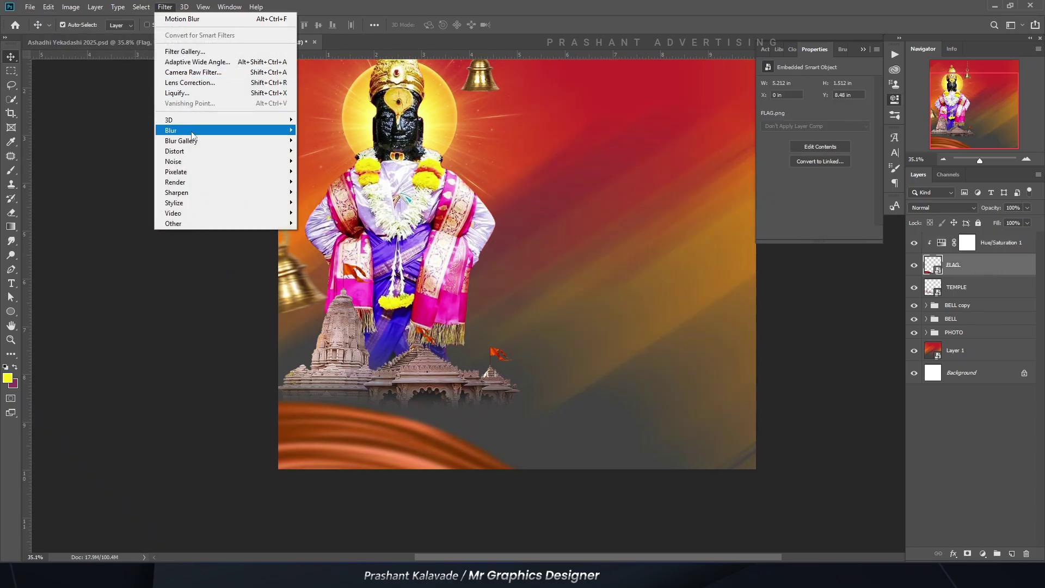
pyautogui.moveTo(195, 132)
pyautogui.click(326, 171)
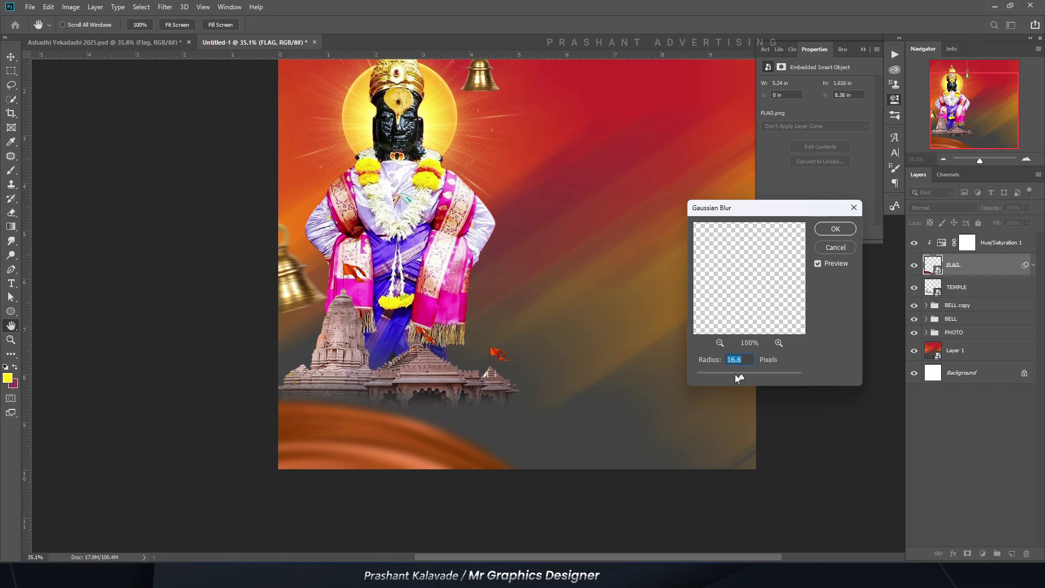
pyautogui.press('Return')
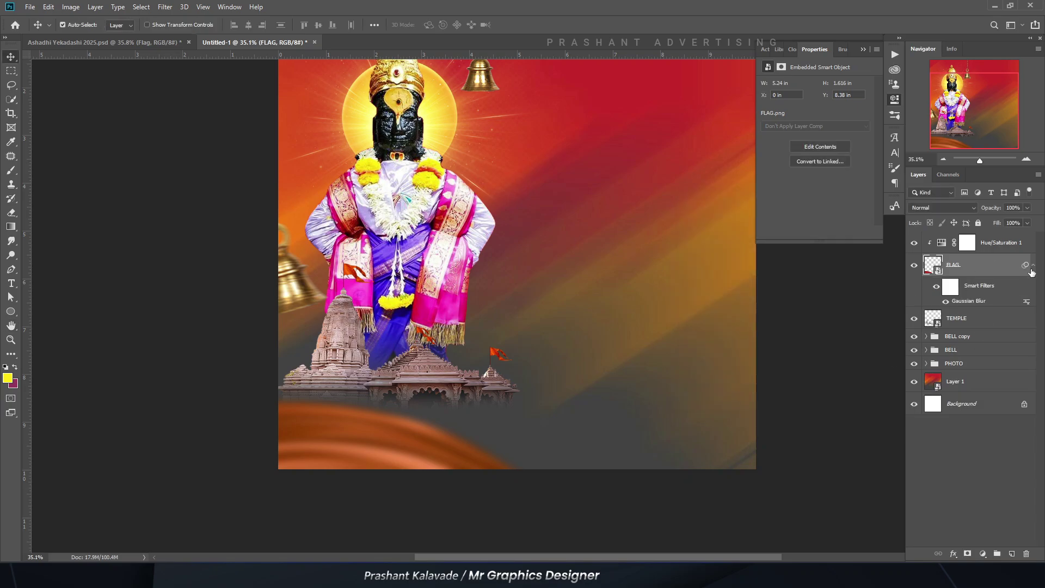
pyautogui.click(1033, 266)
pyautogui.click(968, 242)
pyautogui.scroll(1, 326, 406)
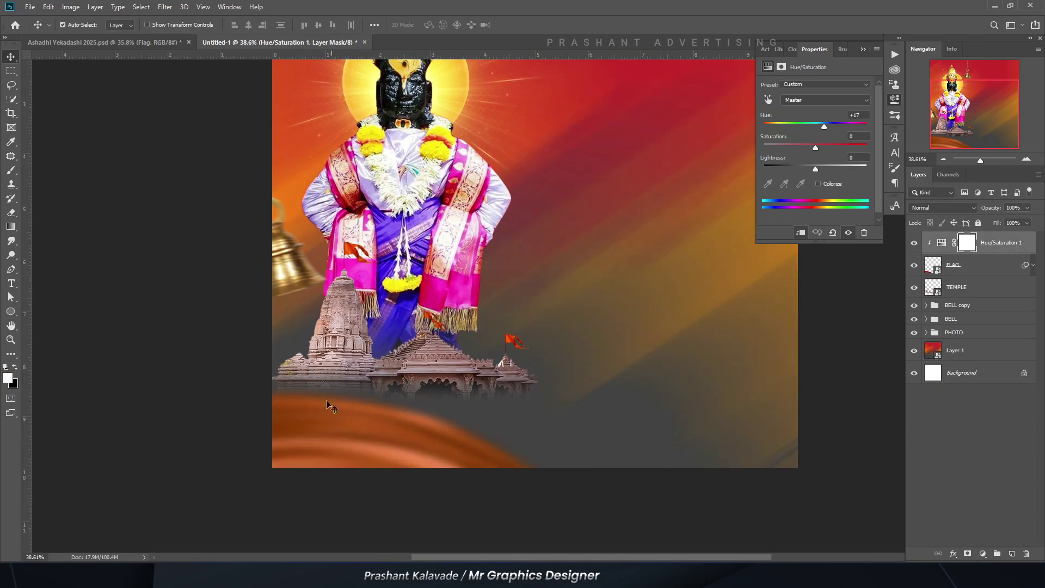
# Step: Inspect the lower left corner of the finished poster and look through its layers for the flag artwork
pyautogui.click(134, 44)
pyautogui.scroll(-2, 340, 433)
pyautogui.scroll(3, 355, 442)
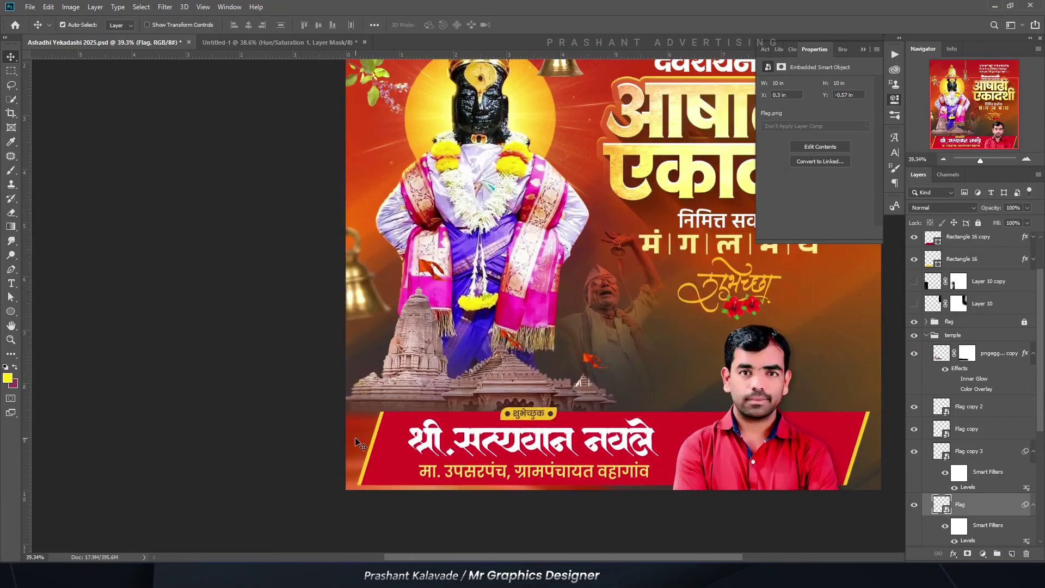
pyautogui.click(326, 447)
pyautogui.scroll(-1, 964, 484)
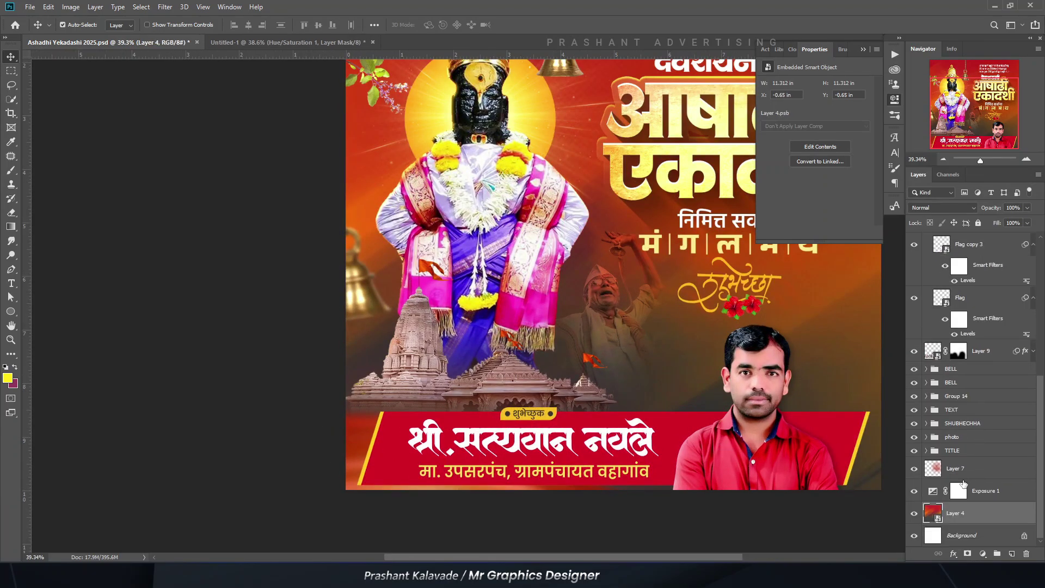
pyautogui.scroll(1, 966, 485)
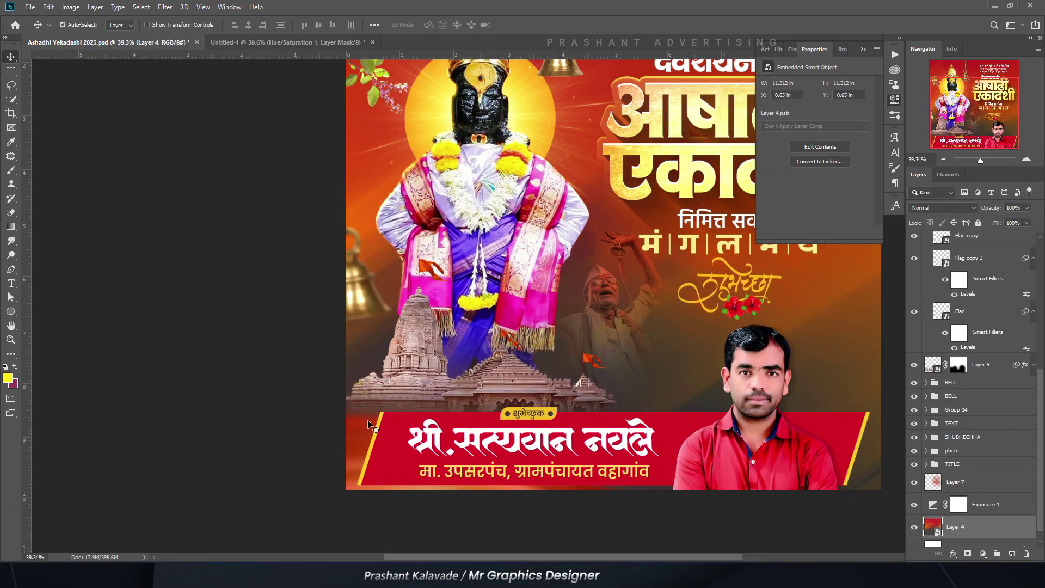
pyautogui.scroll(10, 979, 371)
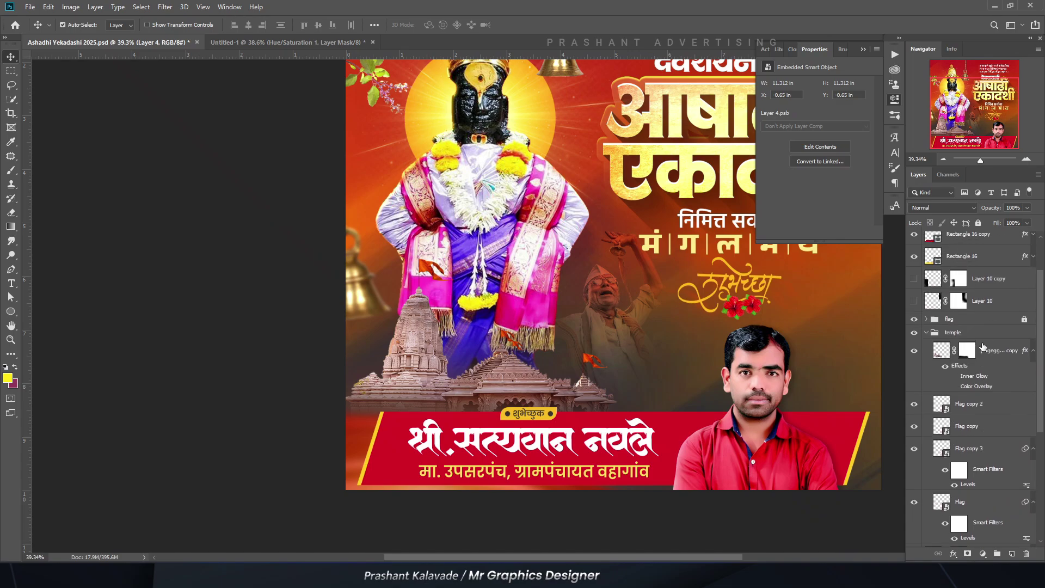
# Step: Copy the "6 copy 5" glow layer from the finished poster's flag group into the new poster
pyautogui.click(920, 336)
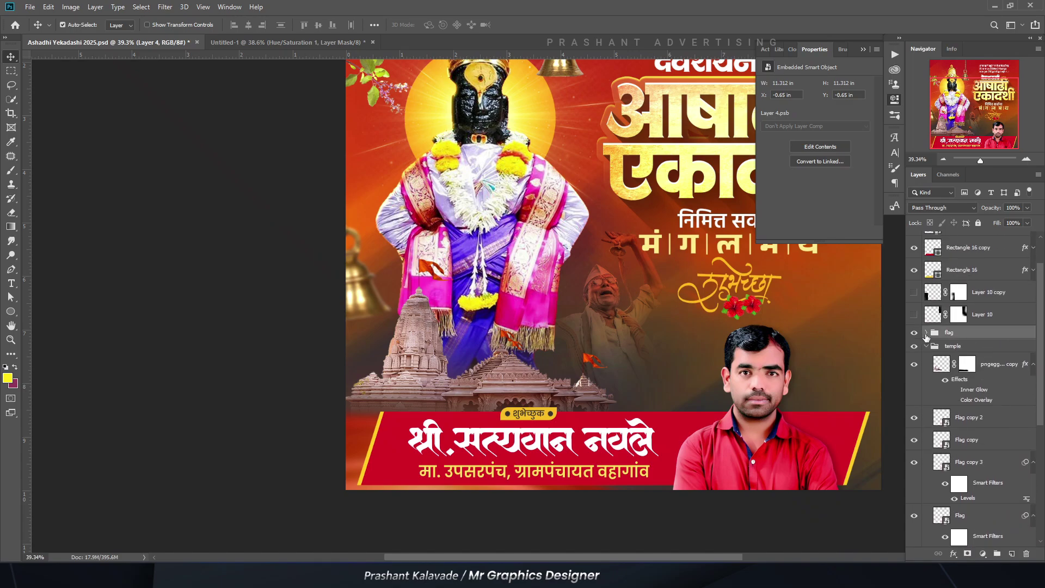
pyautogui.click(927, 333)
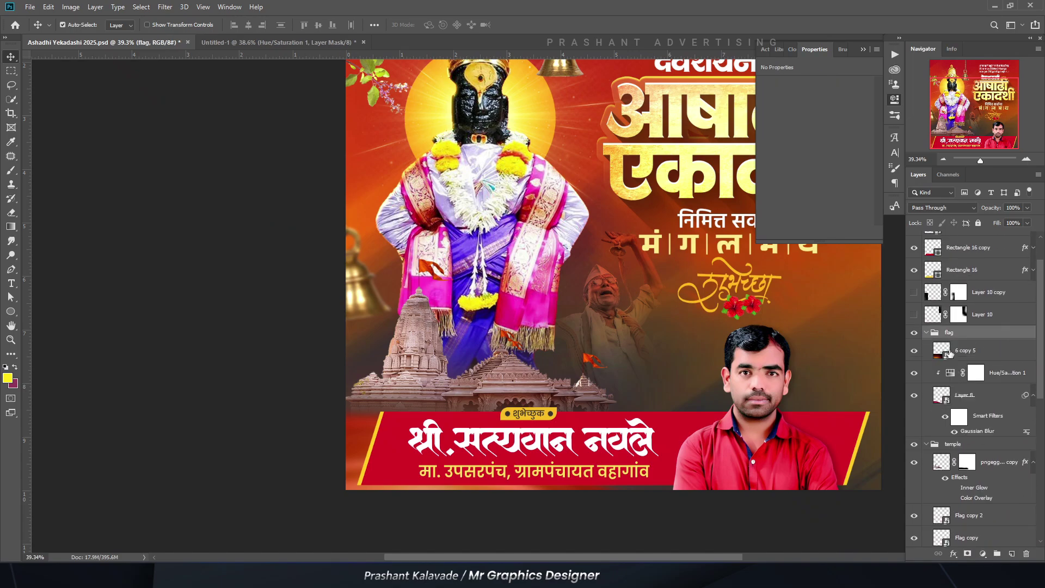
pyautogui.click(948, 354)
pyautogui.moveTo(325, 122); pyautogui.dragTo(517, 260)
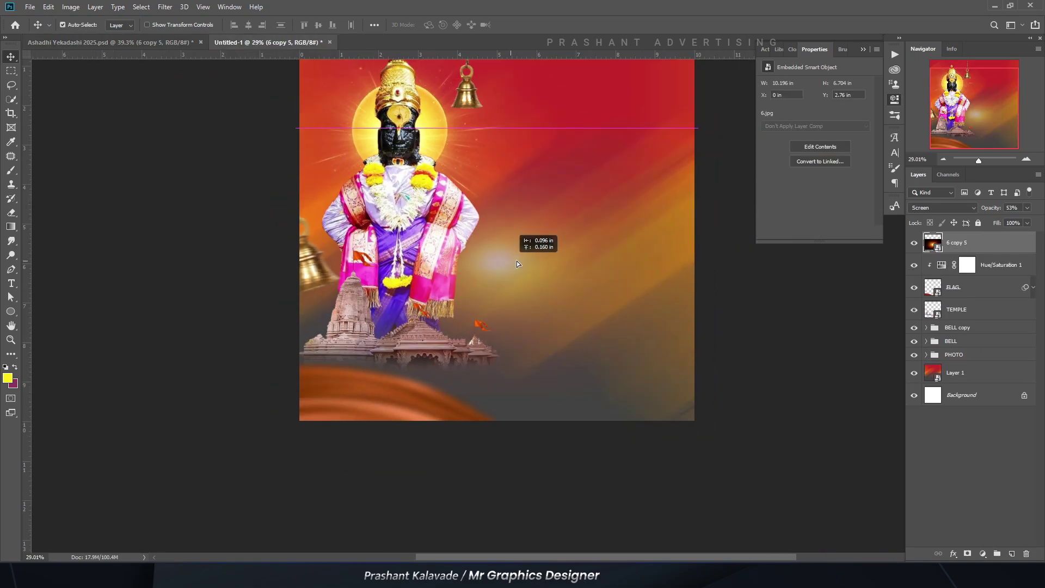
# Step: Move the glow onto the flag in the poster's lower left corner and set the layer's opacity to 64%
pyautogui.hotkey('ctrl', 'z')
pyautogui.click(1027, 207)
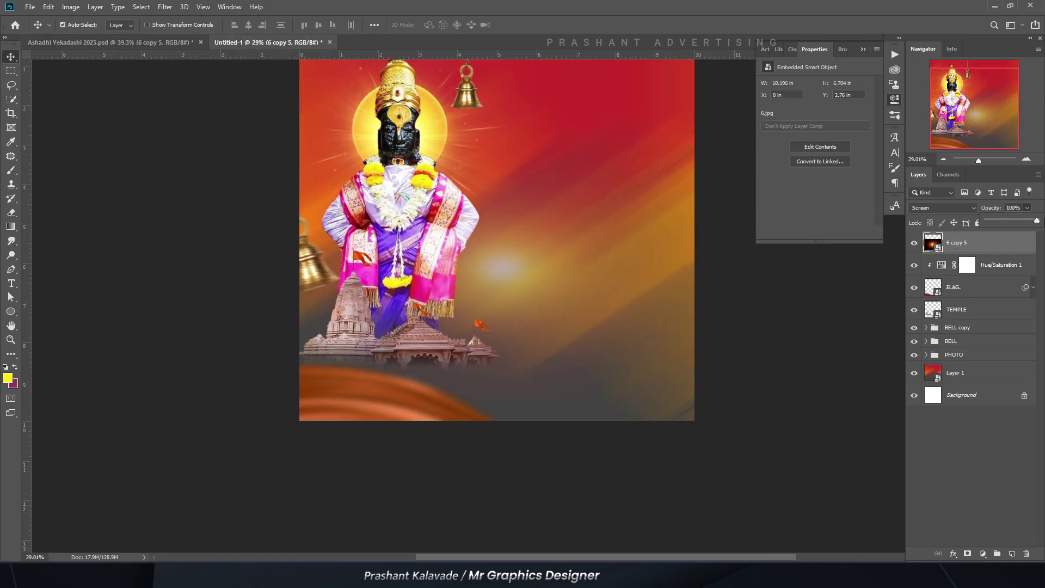
pyautogui.moveTo(460, 255); pyautogui.dragTo(374, 423)
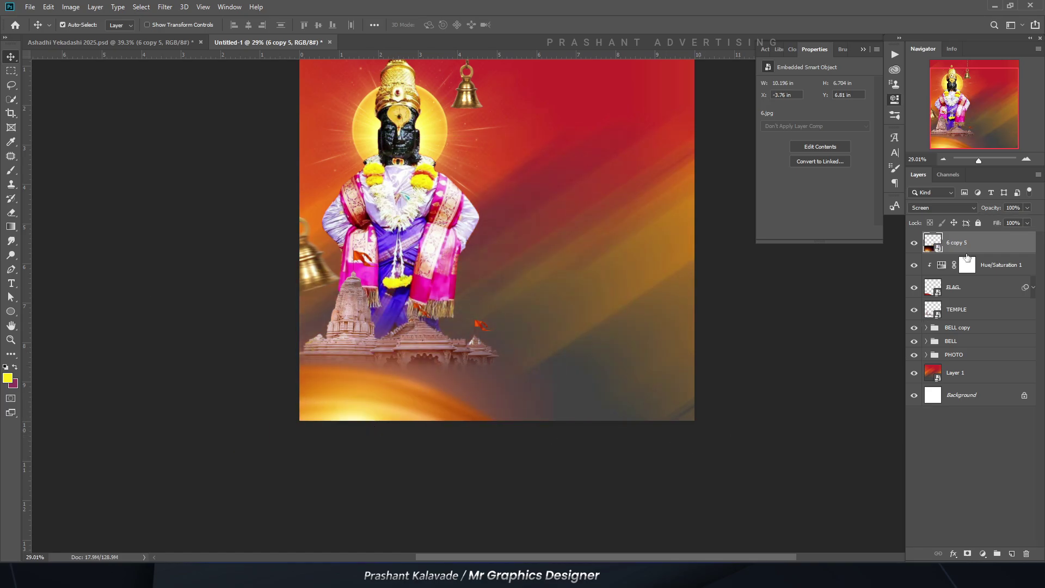
pyautogui.click(1027, 208)
pyautogui.moveTo(1030, 220); pyautogui.dragTo(1010, 223)
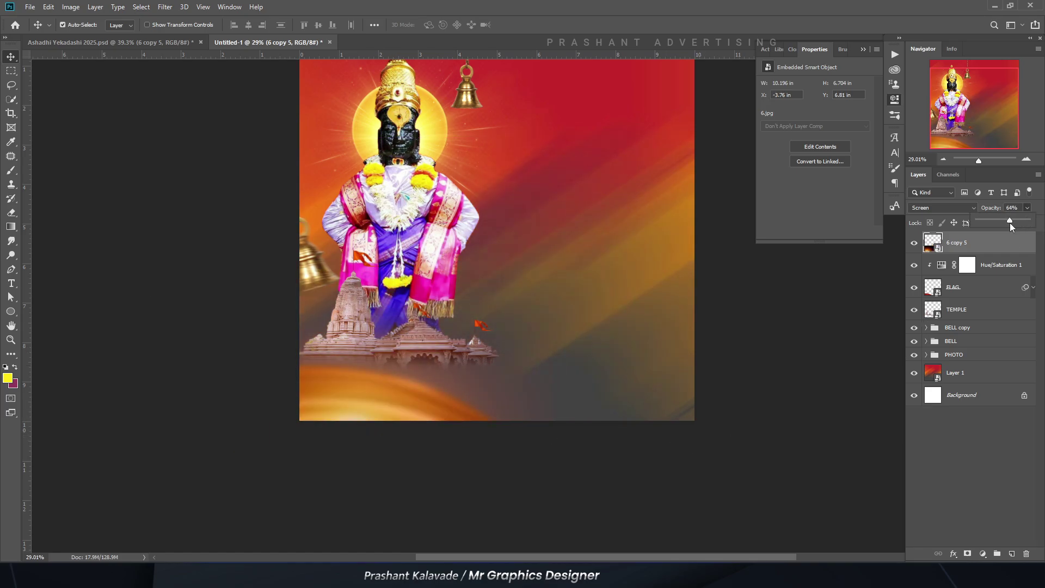
# Step: Group the FLAG layer, its Hue/Saturation adjustment and the glow layer, and name the group FLAG
pyautogui.click(969, 287)
pyautogui.keyDown('shift'); pyautogui.click(955, 248); pyautogui.keyUp('shift')
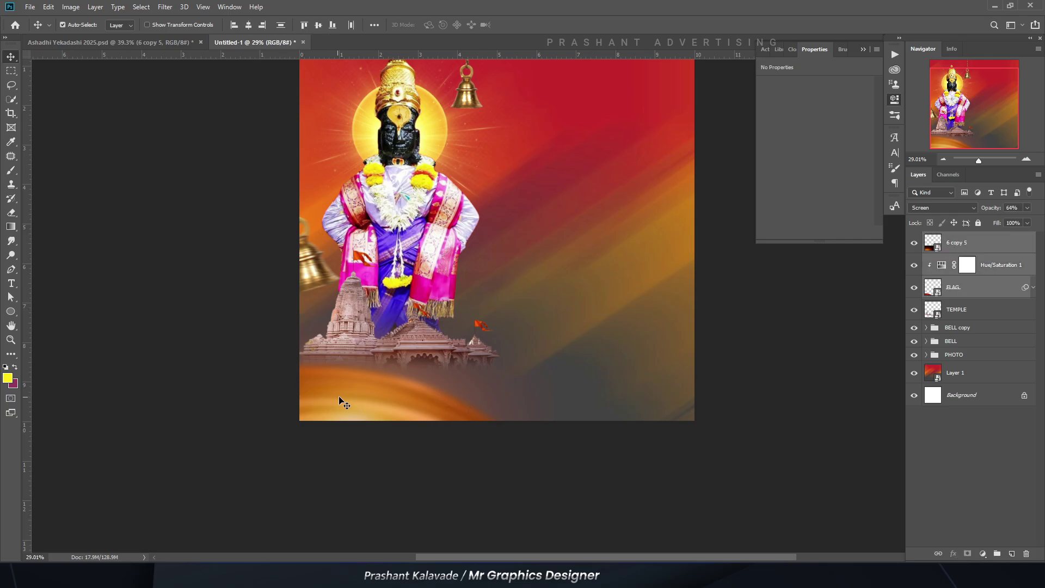
pyautogui.scroll(2, 344, 403)
pyautogui.scroll(-2, 460, 421)
pyautogui.hotkey('ctrl', 'g')
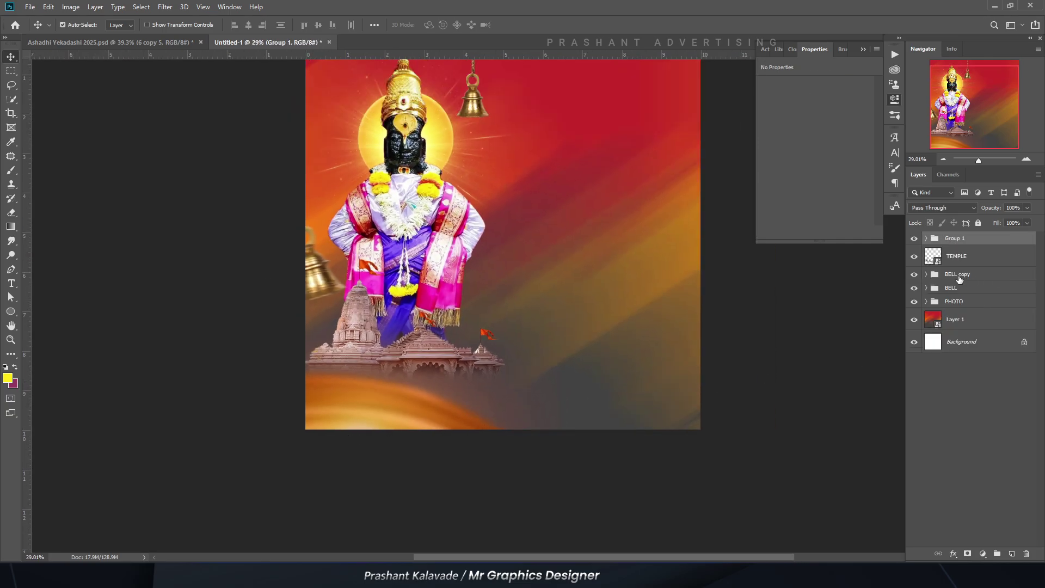
pyautogui.doubleClick(954, 239)
pyautogui.press('Return')
pyautogui.scroll(-1, 552, 268)
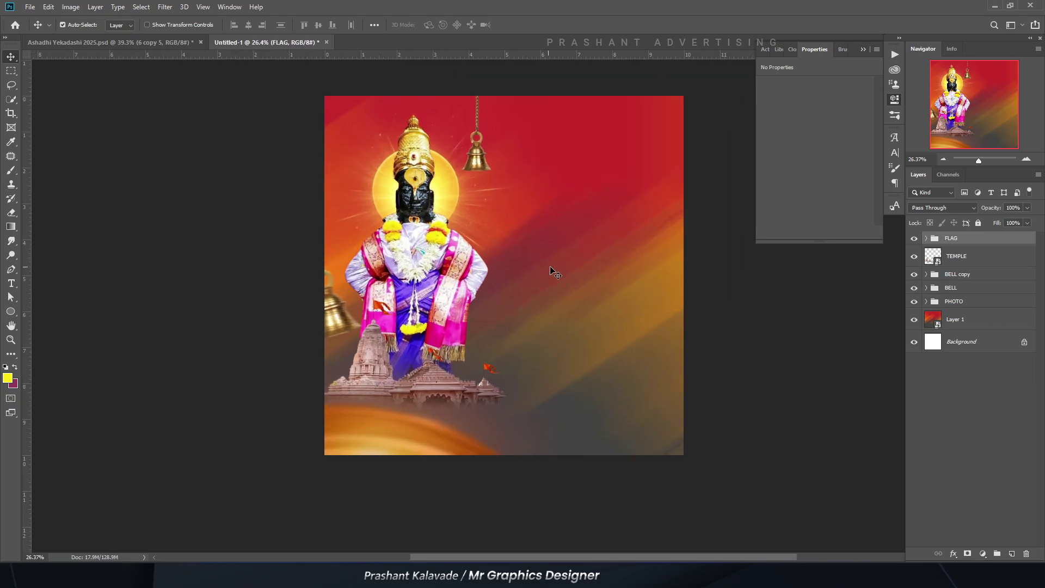
pyautogui.scroll(2, 566, 301)
pyautogui.click(863, 49)
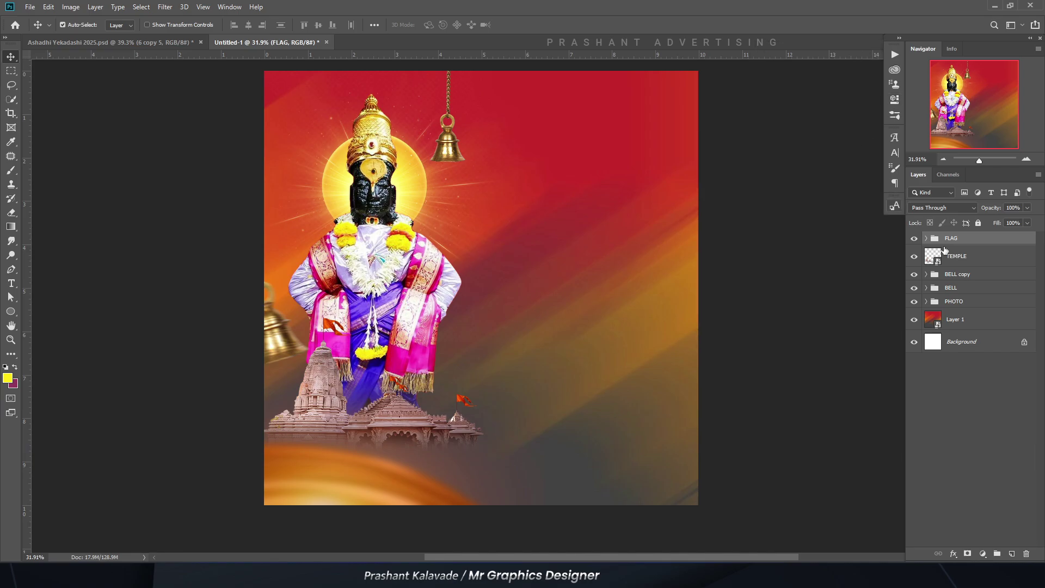
# Step: Add a black drop shadow to the PIC deity layer with angle -4°, distance 13 px and size 44 px, and lower its opacity
pyautogui.scroll(-1, 297, 336)
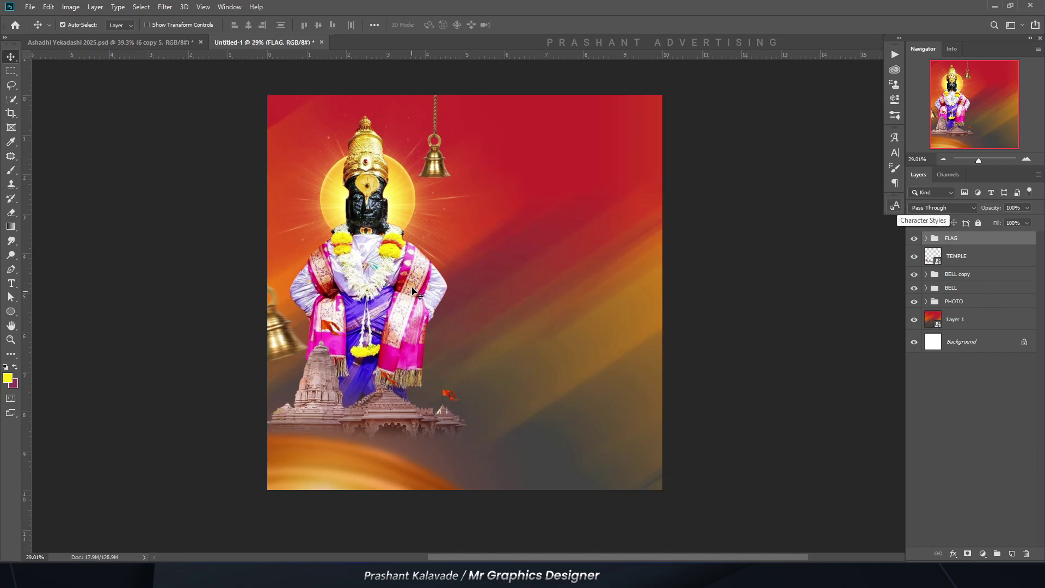
pyautogui.scroll(1, 415, 280)
pyautogui.scroll(1, 315, 256)
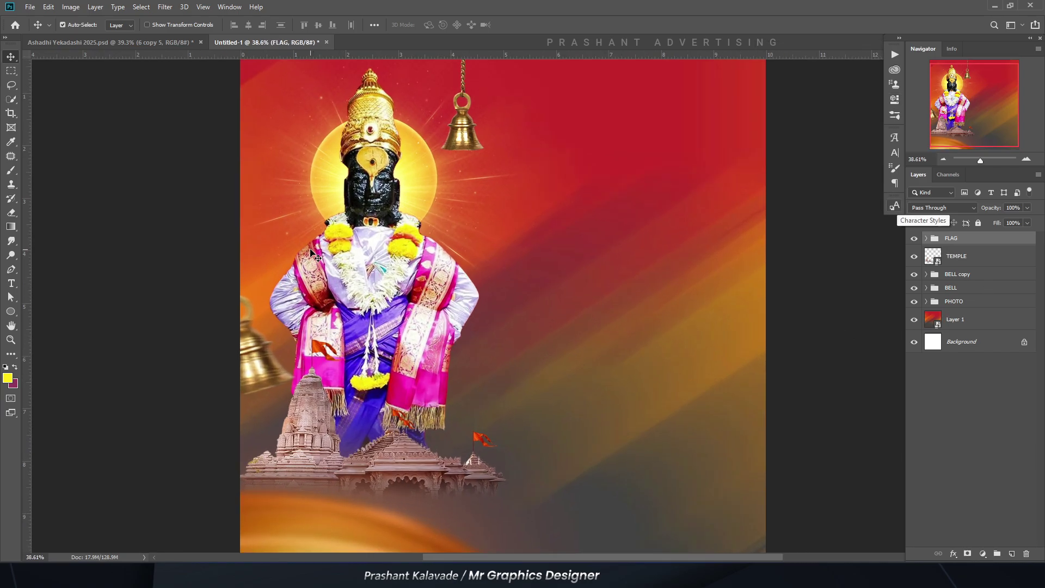
pyautogui.click(294, 244)
pyautogui.click(1012, 321)
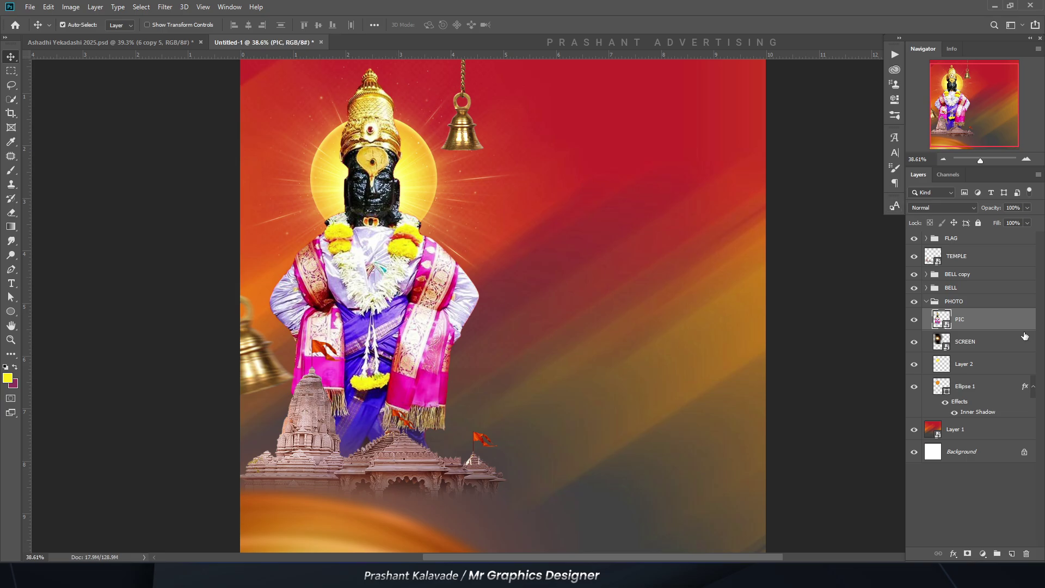
pyautogui.doubleClick(1001, 319)
pyautogui.click(707, 404)
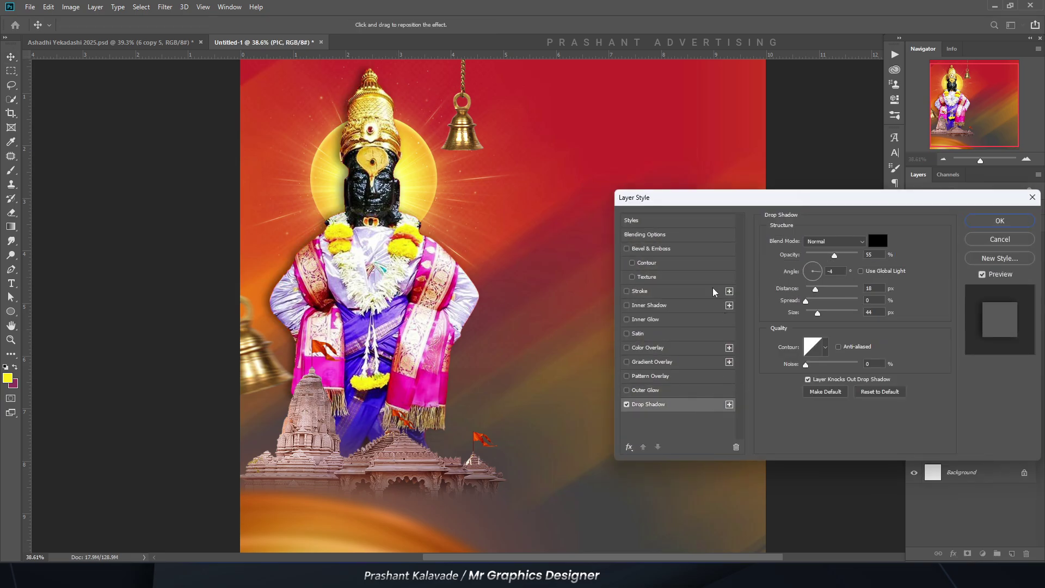
pyautogui.moveTo(817, 293); pyautogui.dragTo(815, 290)
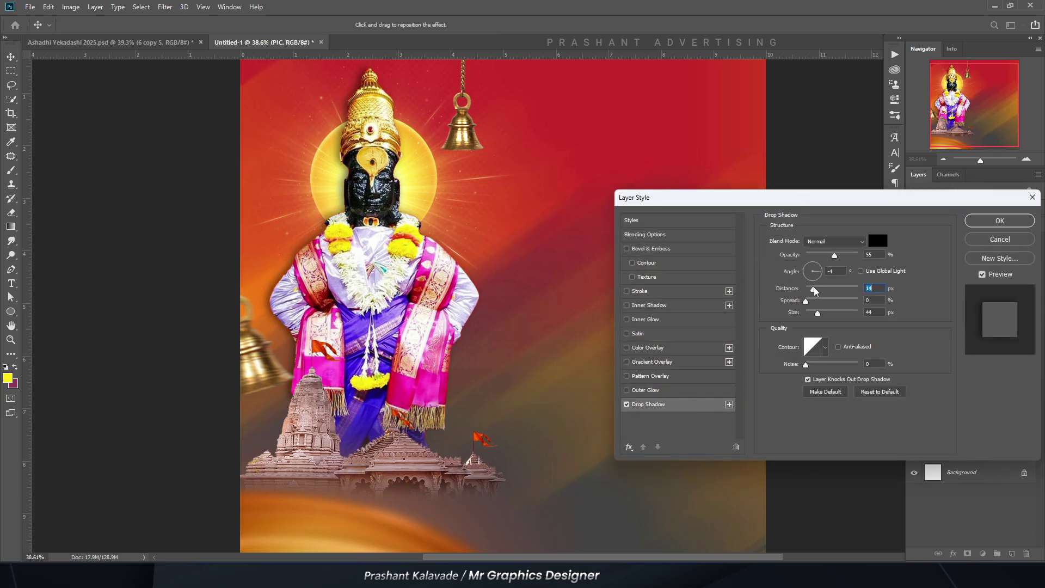
pyautogui.click(819, 256)
pyautogui.press('Return')
pyautogui.scroll(-2, 285, 236)
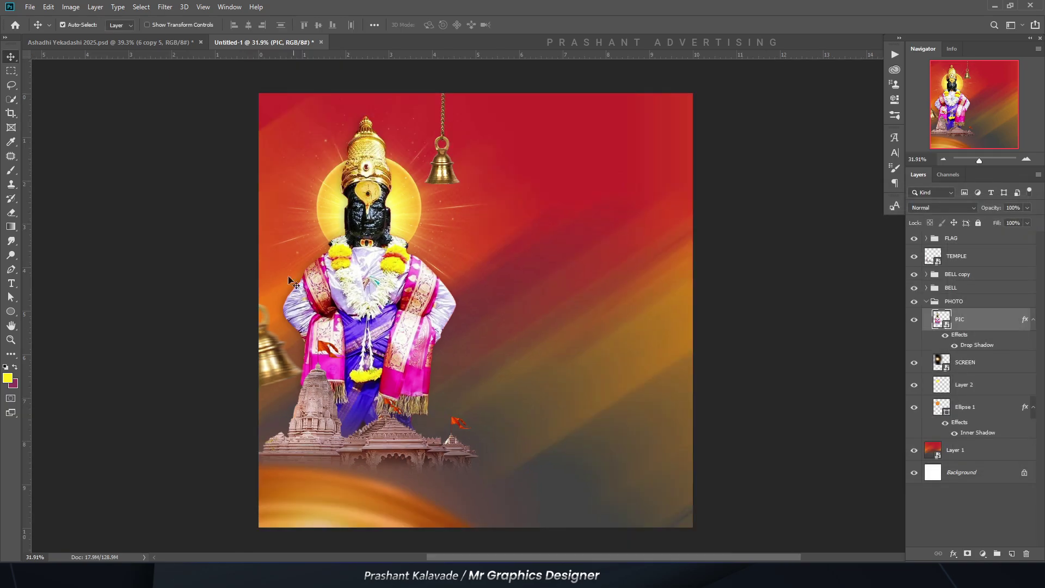
# Step: Set the opacity of the PIC layer's drop shadow to 34%
pyautogui.scroll(4, 285, 236)
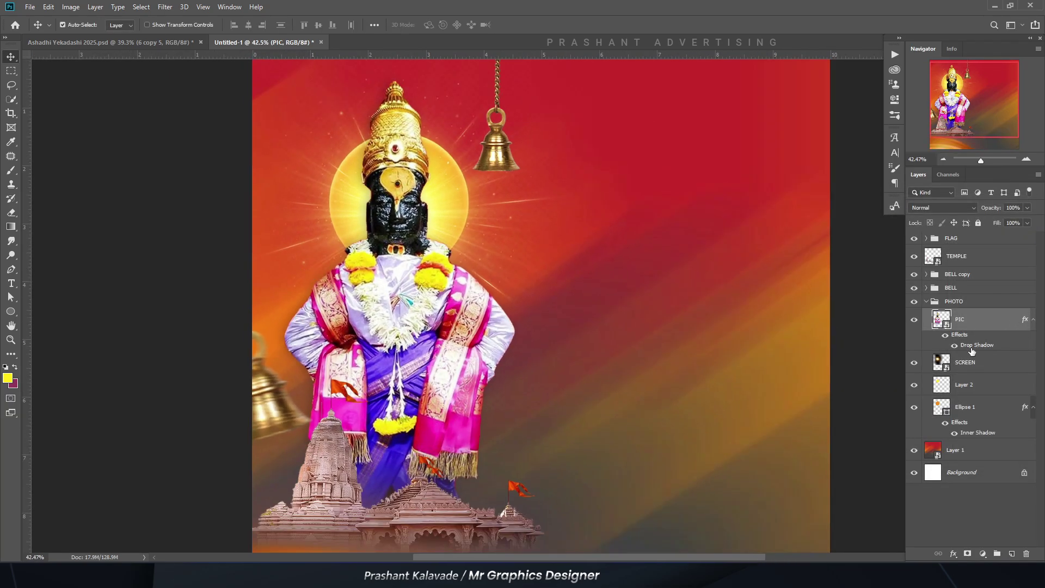
pyautogui.doubleClick(971, 343)
pyautogui.click(825, 256)
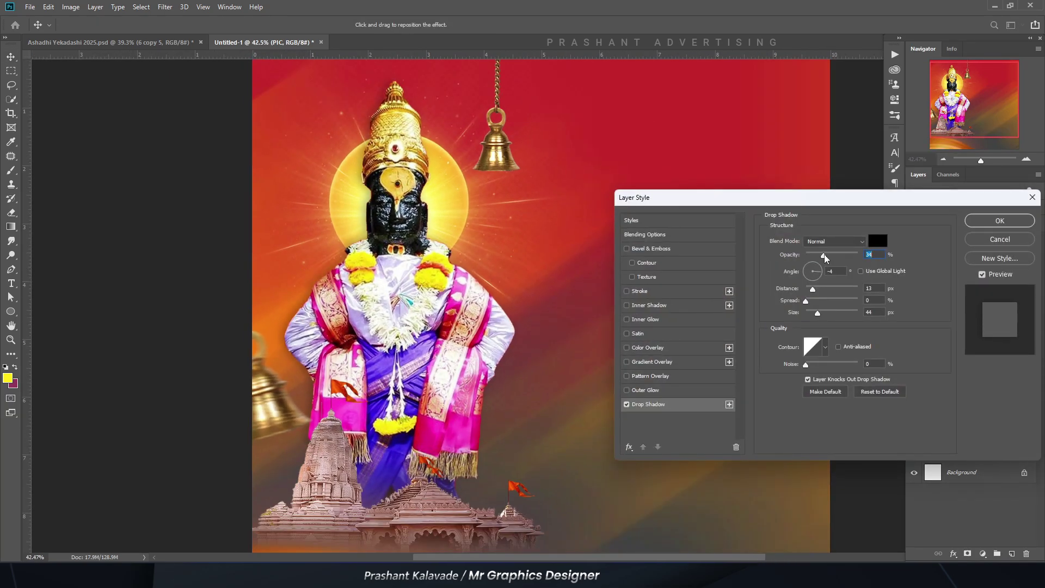
pyautogui.press('Return')
pyautogui.scroll(-3, 457, 304)
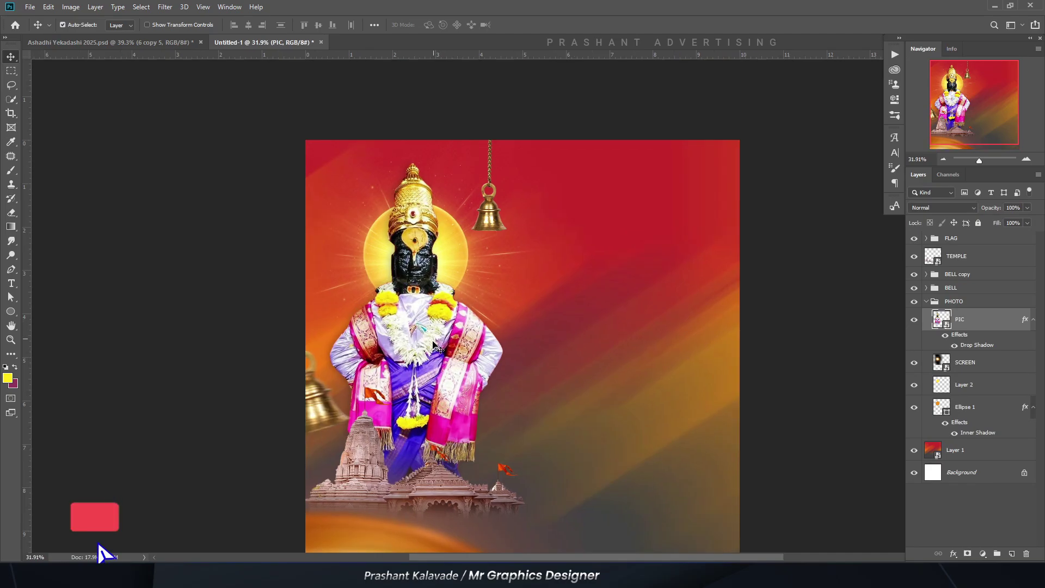
pyautogui.scroll(-1, 327, 289)
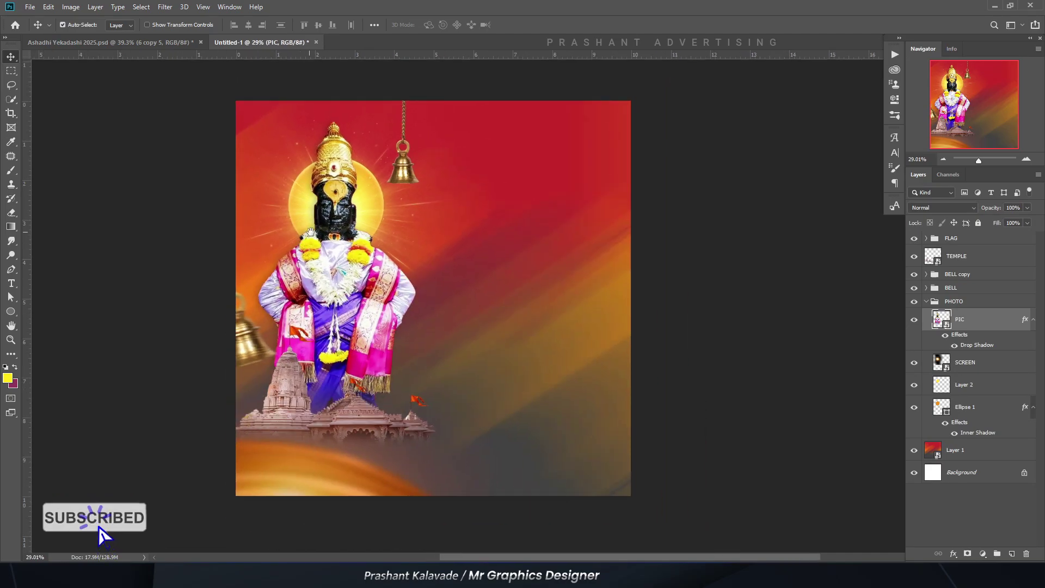
# Step: Place the LEAVES image as an embedded file in the poster at its default size and position, above the FLAG group
pyautogui.click(56, 156)
pyautogui.click(30, 7)
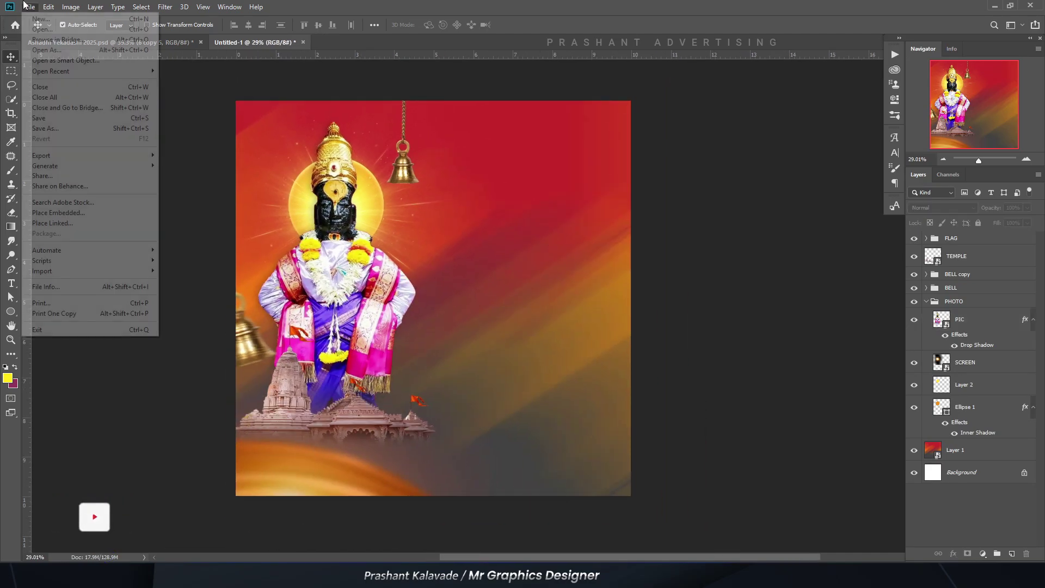
pyautogui.click(60, 213)
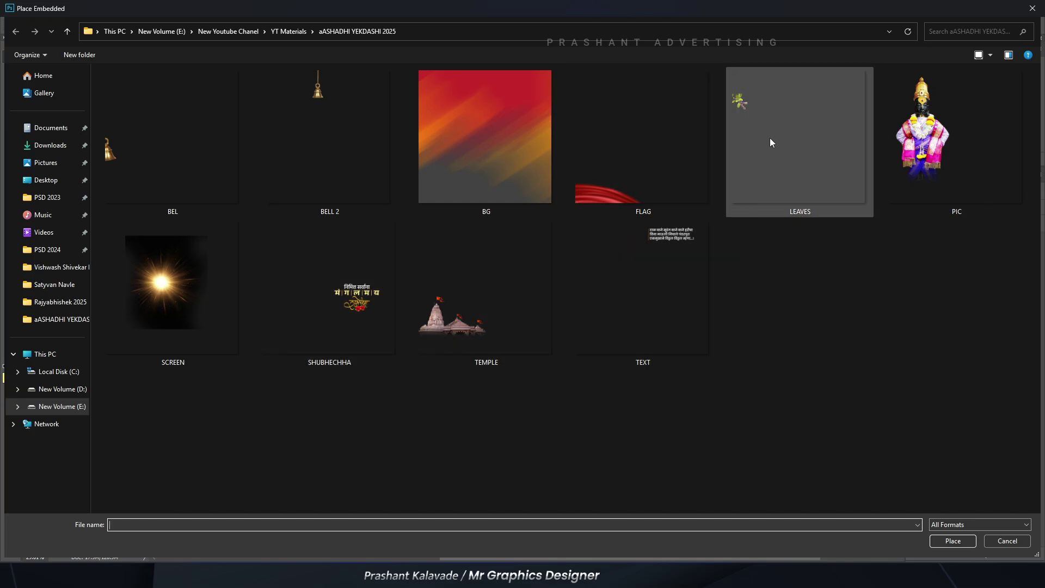
pyautogui.doubleClick(770, 139)
pyautogui.press('Return')
pyautogui.scroll(3, 639, 243)
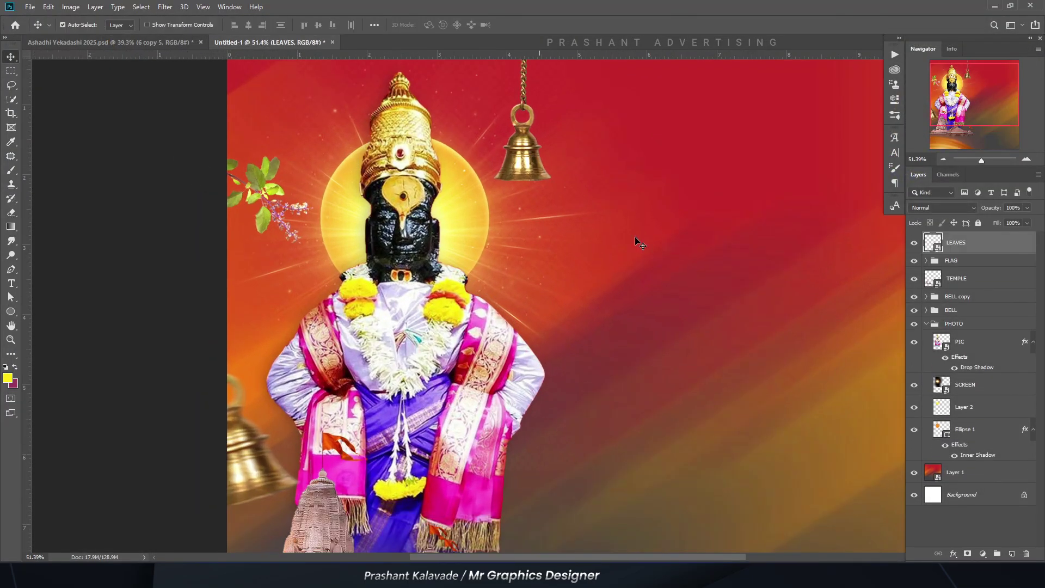
# Step: Transform the LEAVES layer, moving the leaves slightly towards the poster's left edge
pyautogui.rightClick(953, 252)
pyautogui.hotkey('ctrl', 't')
pyautogui.moveTo(288, 213)
pyautogui.mouseDown()
pyautogui.moveTo(333, 215)
pyautogui.moveTo(279, 214)
pyautogui.mouseUp()
pyautogui.press('Return')
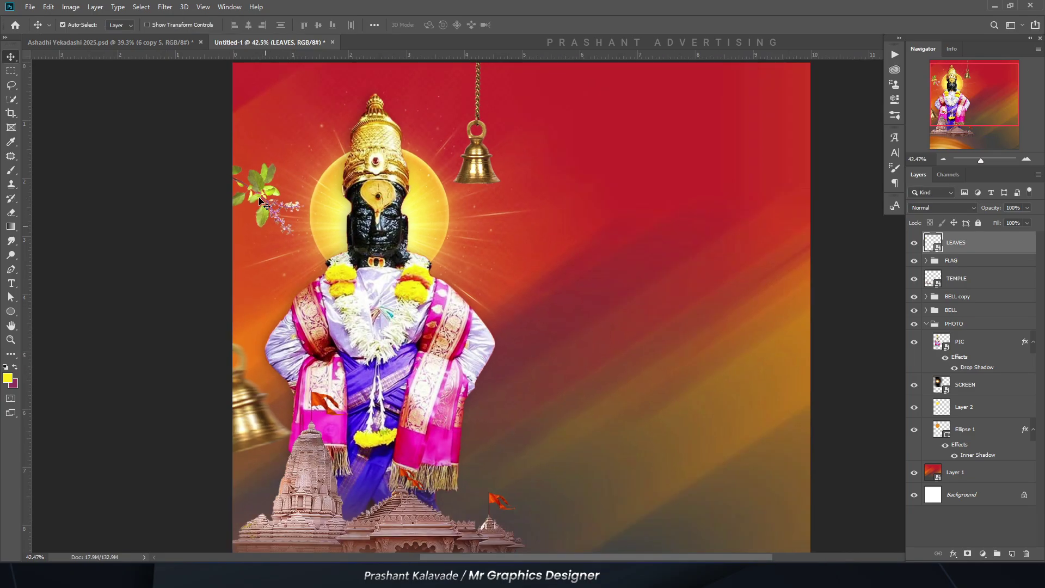
pyautogui.scroll(-2, 260, 211)
pyautogui.scroll(1, 216, 197)
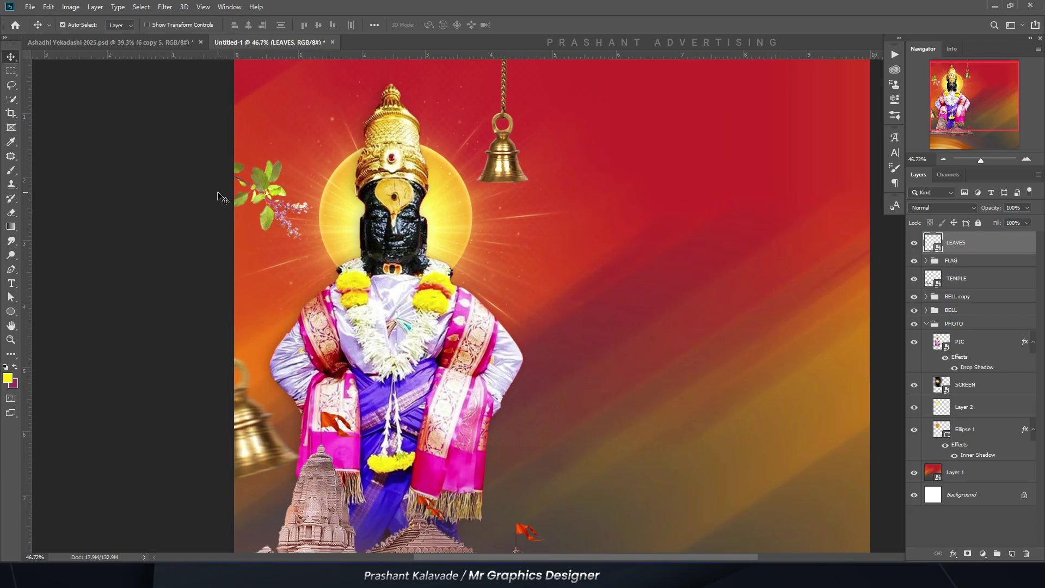
pyautogui.scroll(-3, 218, 199)
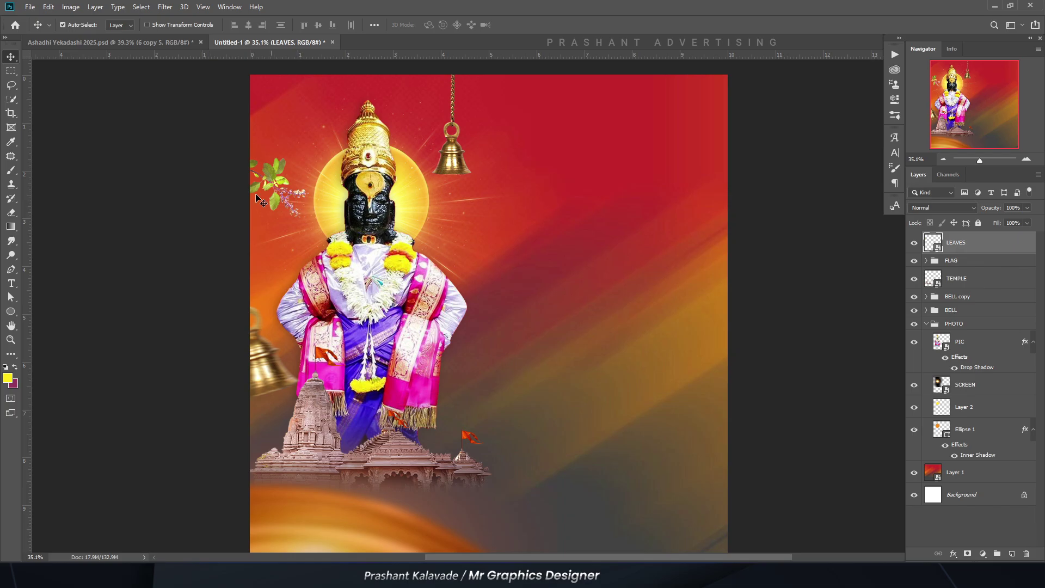
# Step: Place the SHUBHECHHA greeting image as an embedded file at its default size and position, above the LEAVES layer, and deselect it
pyautogui.click(184, 154)
pyautogui.scroll(-2, 184, 154)
pyautogui.click(26, 7)
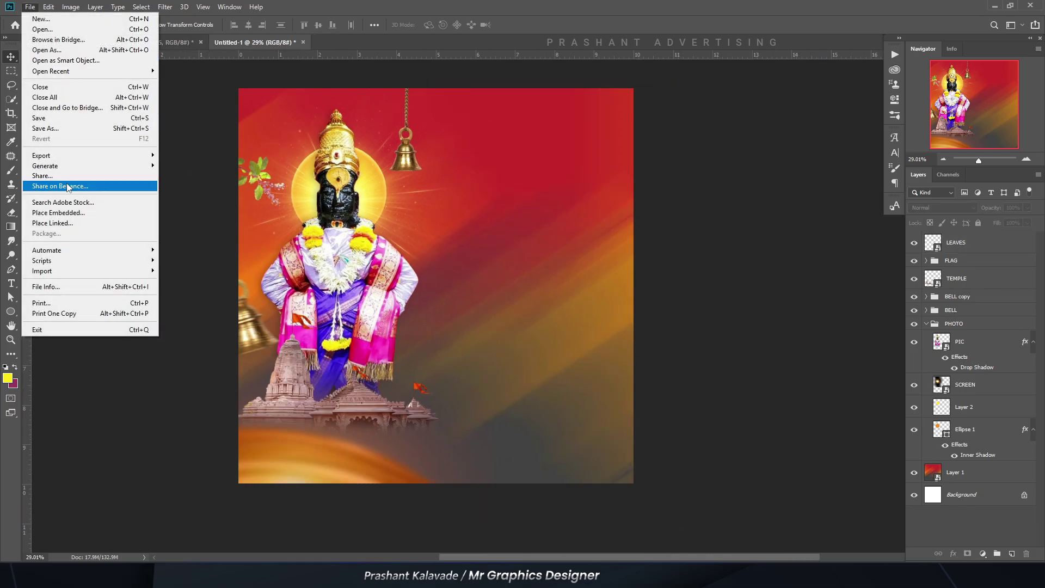
pyautogui.click(60, 213)
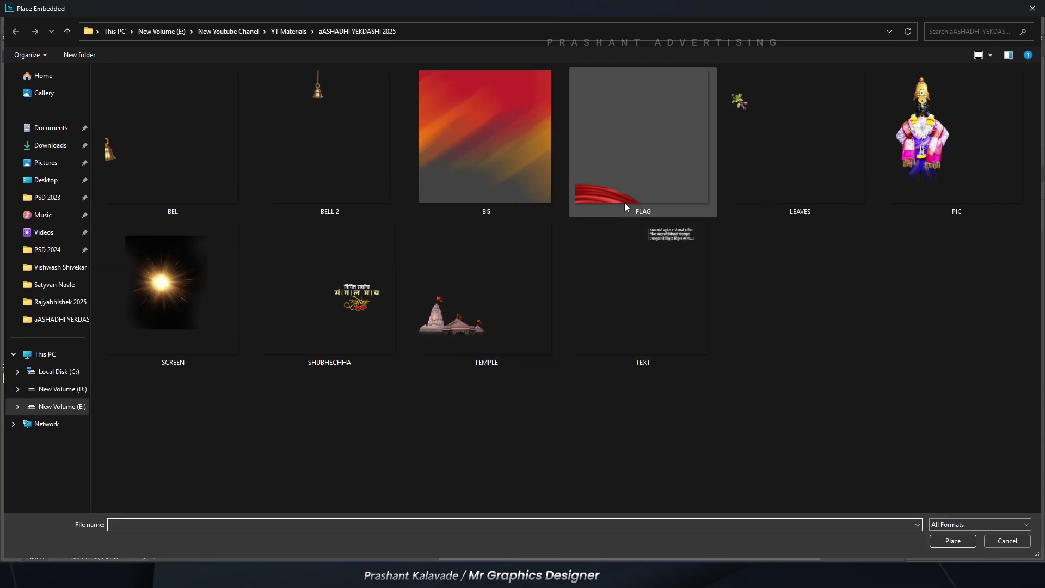
pyautogui.click(625, 202)
pyautogui.click(770, 149)
pyautogui.click(931, 153)
pyautogui.click(480, 152)
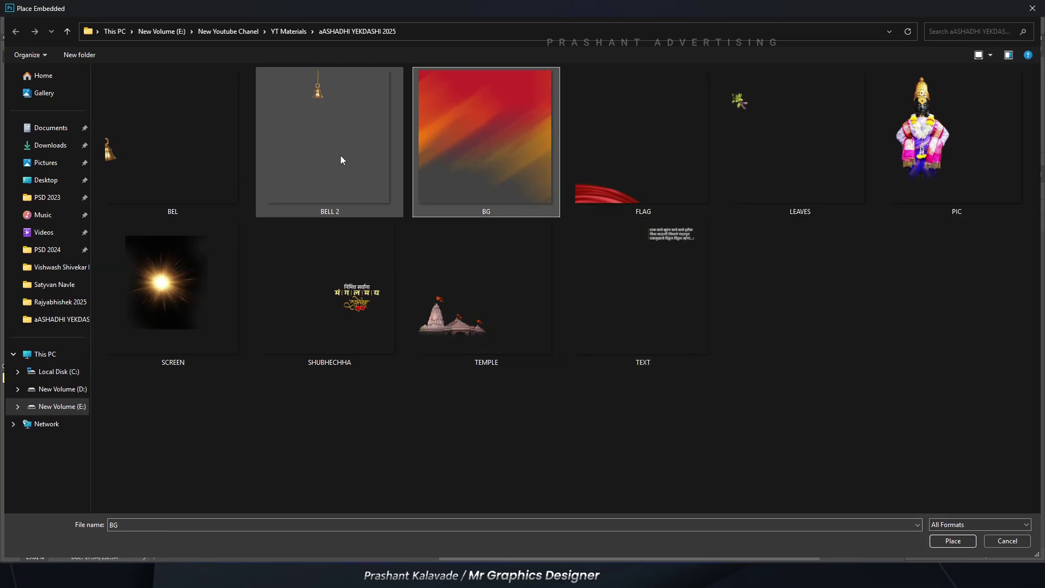
pyautogui.click(490, 294)
pyautogui.click(630, 292)
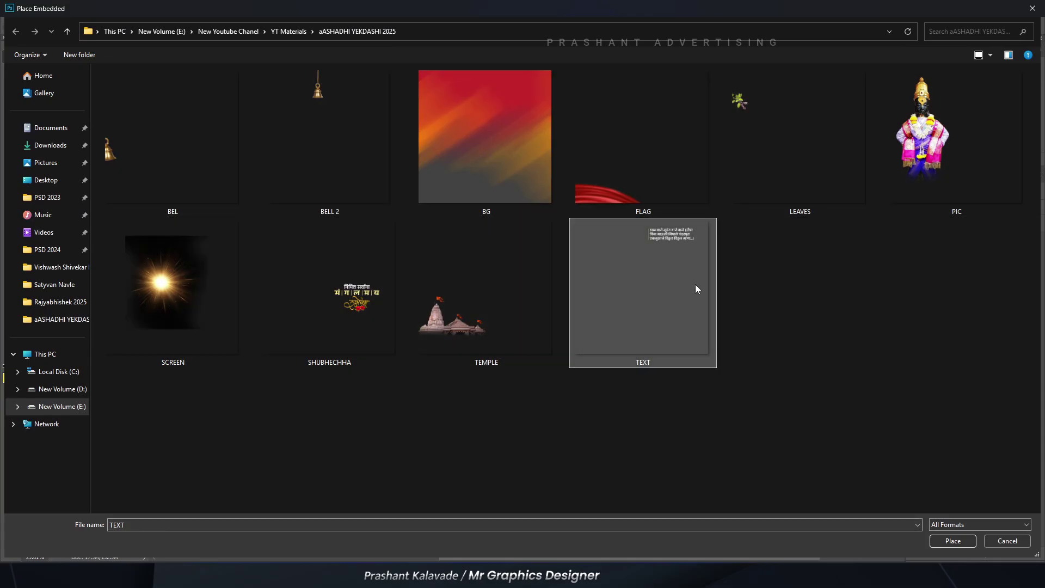
pyautogui.doubleClick(379, 292)
pyautogui.press('Return')
pyautogui.hotkey('ctrl', '0')
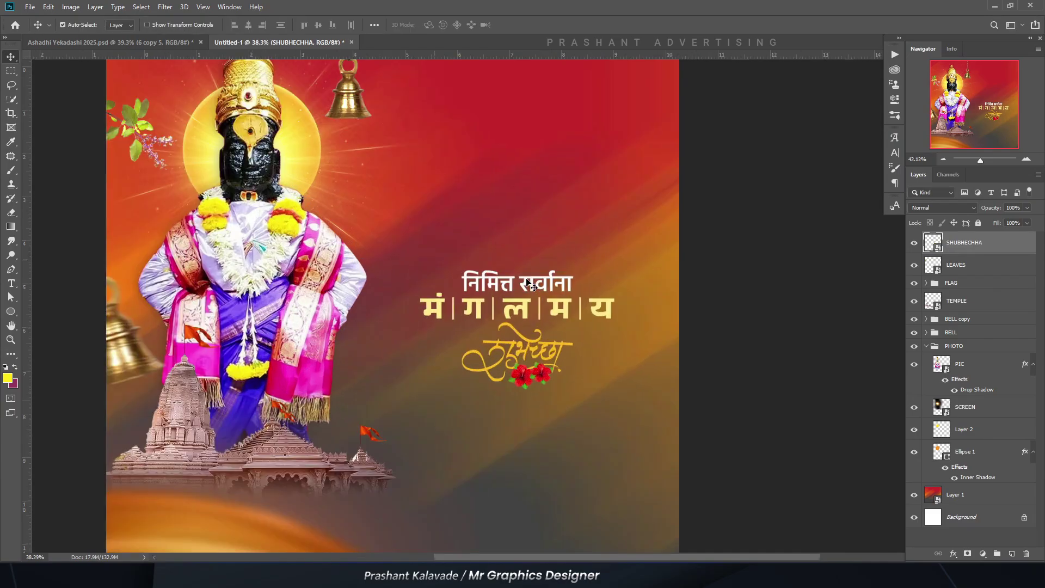
pyautogui.scroll(-2, 751, 293)
pyautogui.click(767, 292)
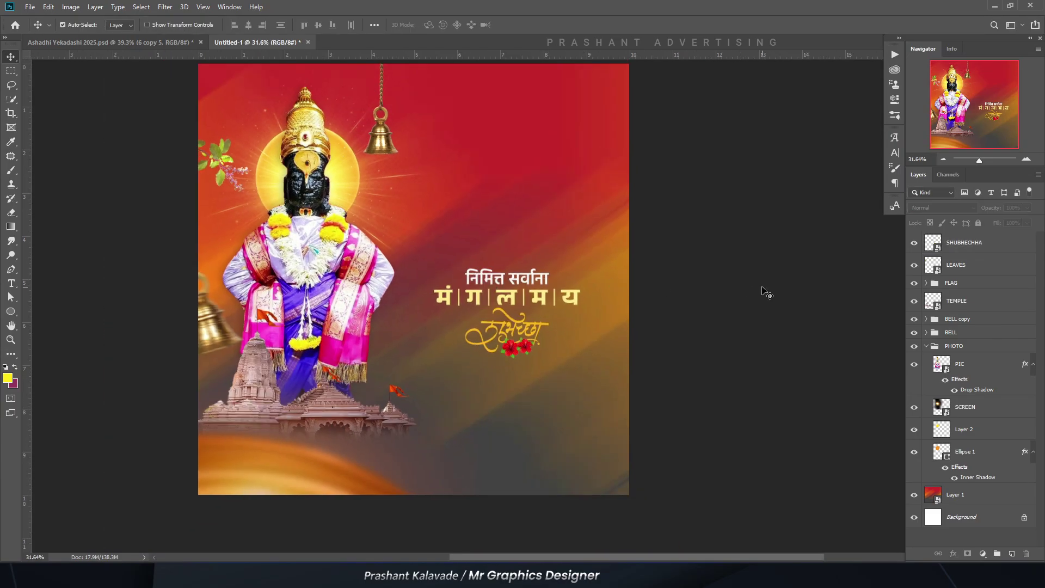
# Step: Switch to the web browser, search Google for "google marathi typing" and open the Google Input Tools online try-out page
pyautogui.hotkey('alt', 'Tab')
pyautogui.click(416, 282)
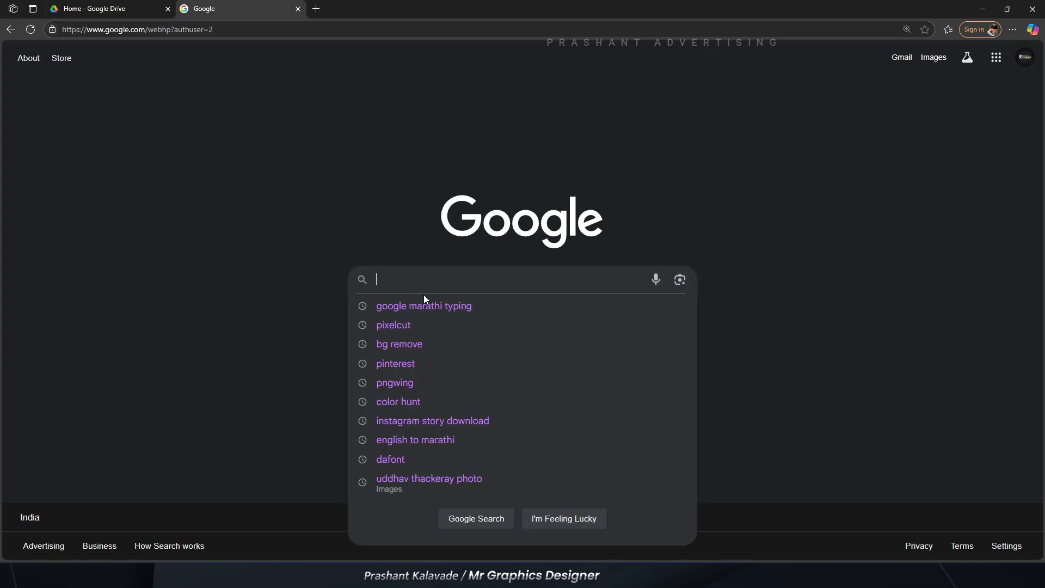
pyautogui.click(419, 306)
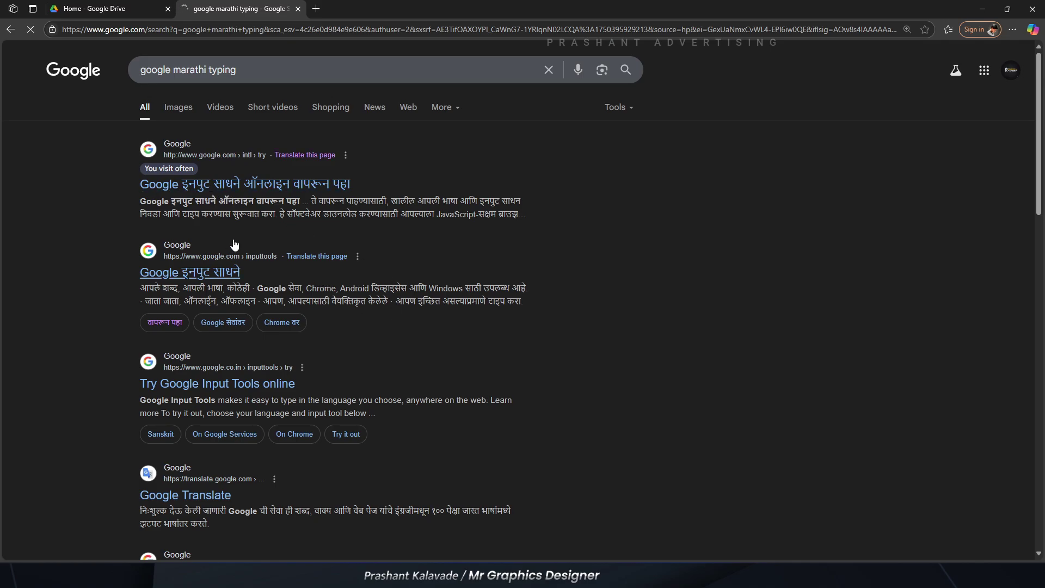
pyautogui.click(207, 183)
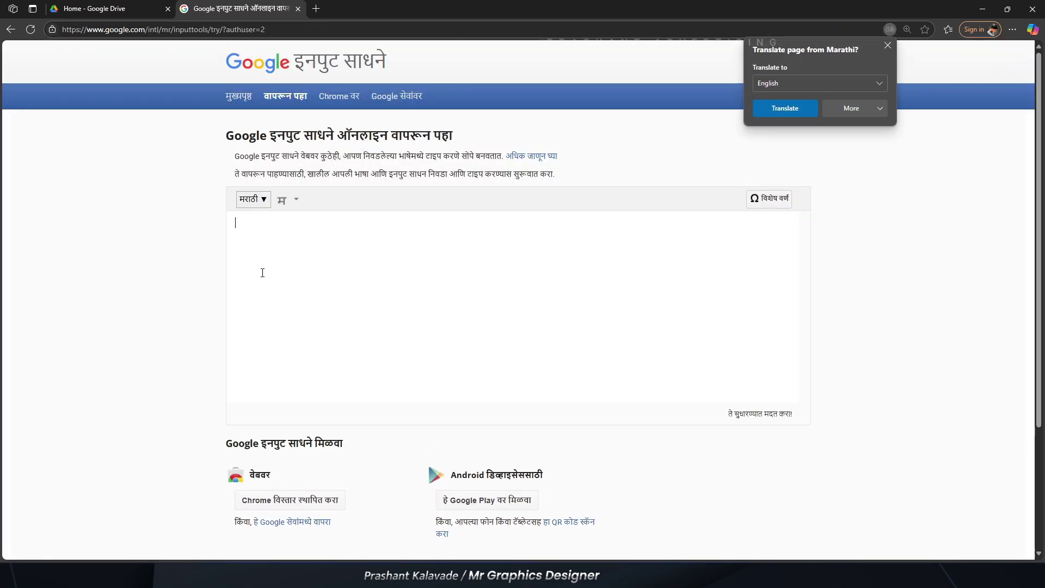
# Step: Enter "निमित्त सर्वाना मंगलमय शुभेच्छा" by Marathi transliteration in the Google Input Tools box and select all of it
pyautogui.click(264, 273)
pyautogui.write('NIMIT')
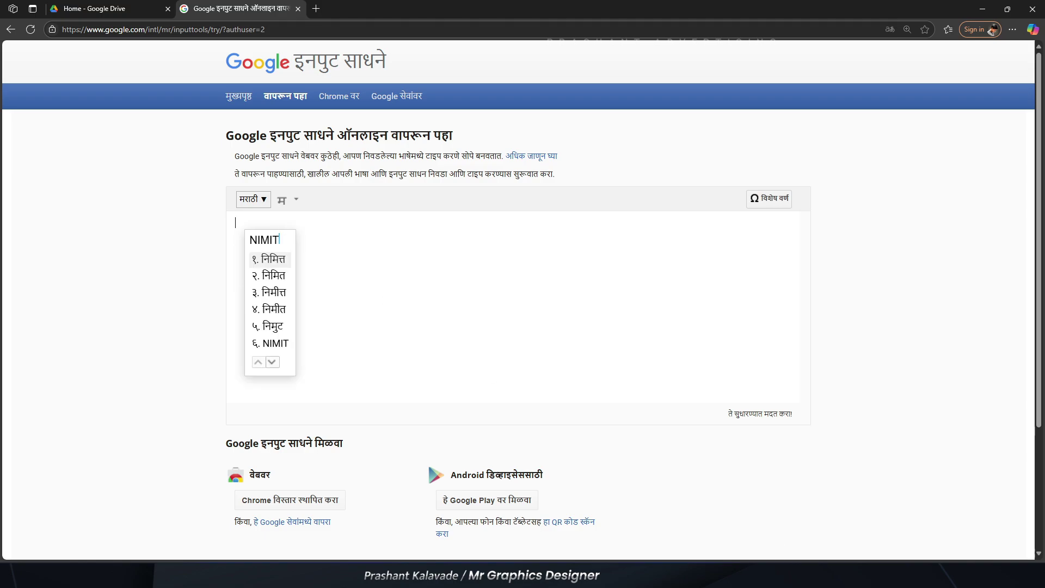
pyautogui.write(' SARVAN')
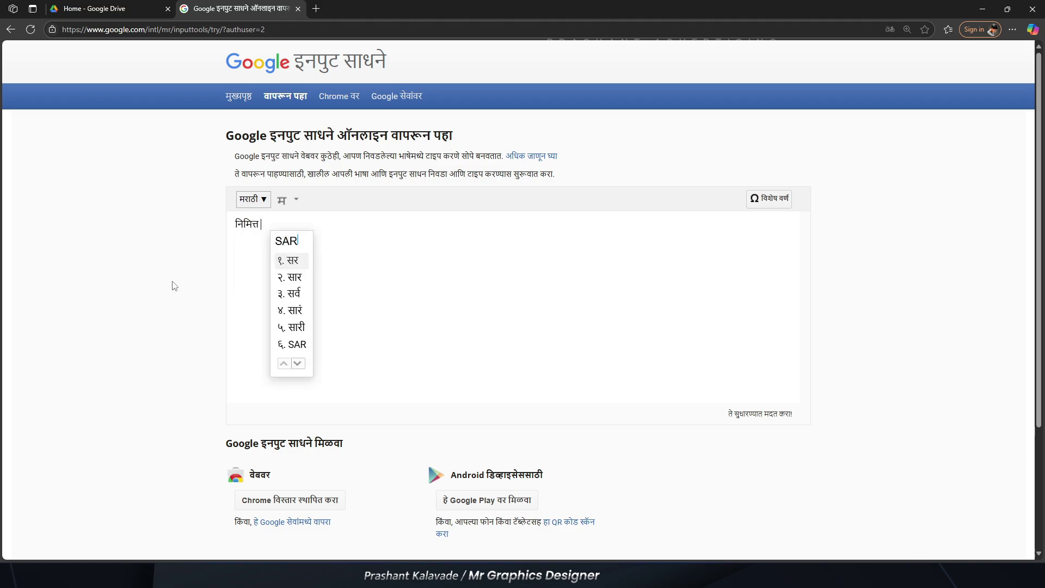
pyautogui.write('A MAN')
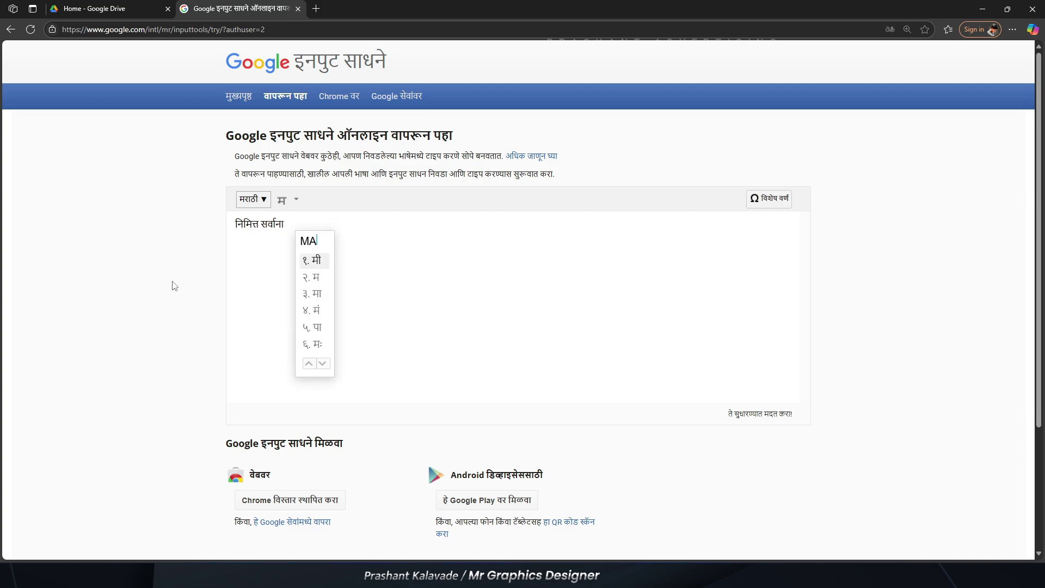
pyautogui.write('GALMAY S')
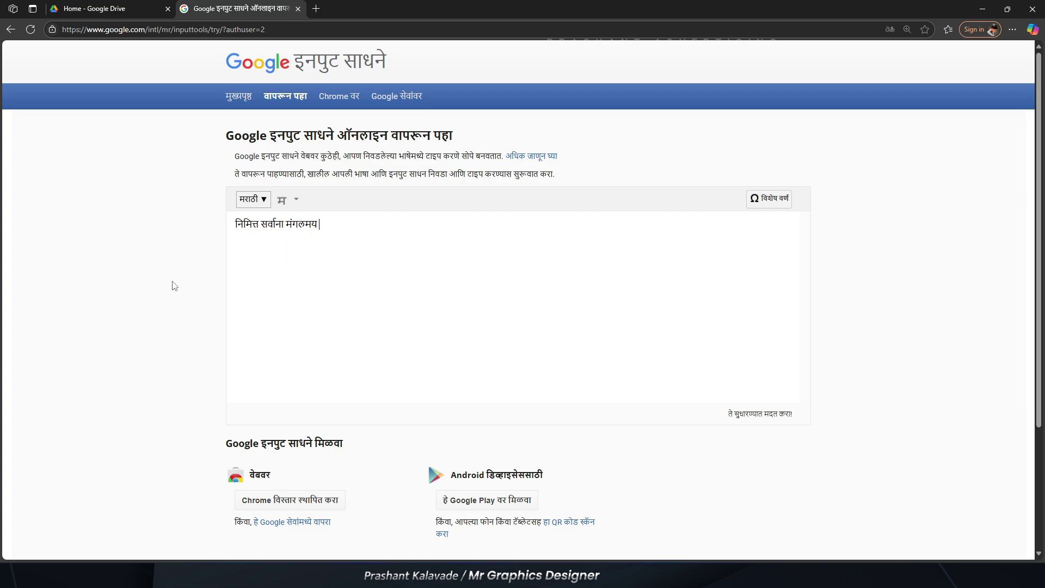
pyautogui.write('HUBHECHA')
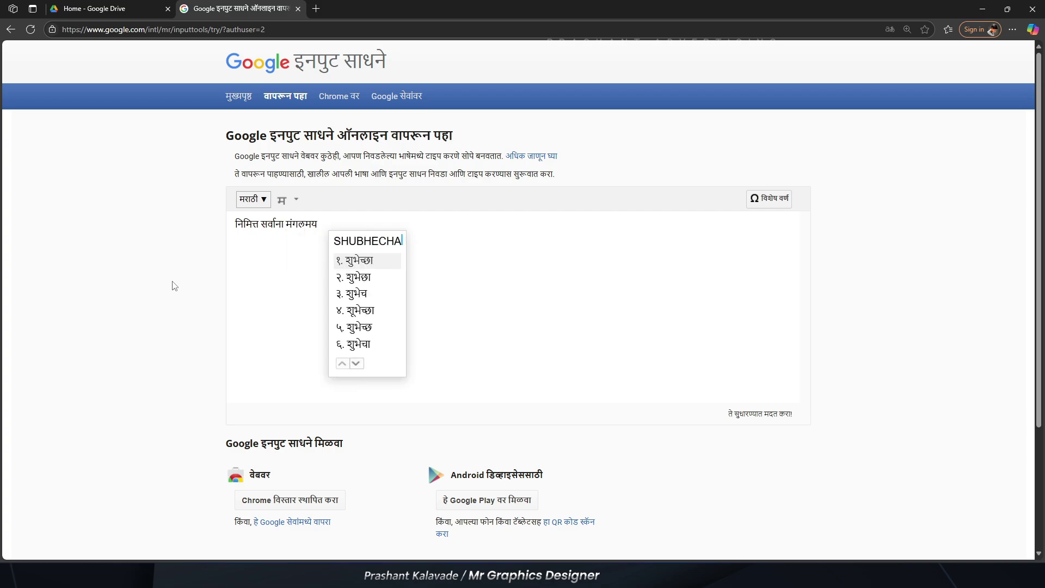
pyautogui.hotkey('ctrl', 'a')
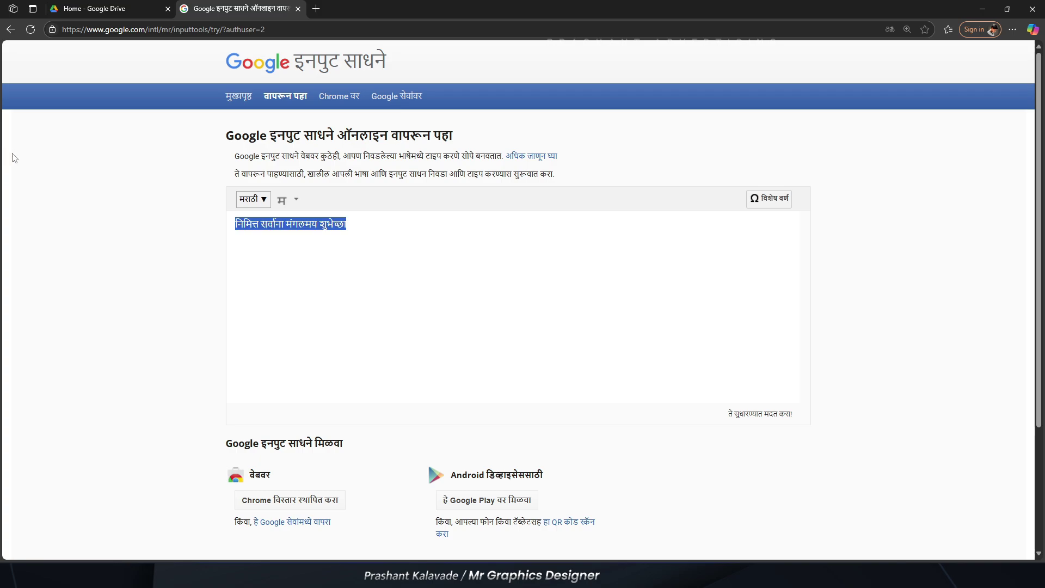
# Step: Switch to Photoshop, copy the white "निमित्त सर्वाना" text layer from Ashadhi Yekadashi 2025.psd and return to the Untitled-1 poster
pyautogui.click(385, 287)
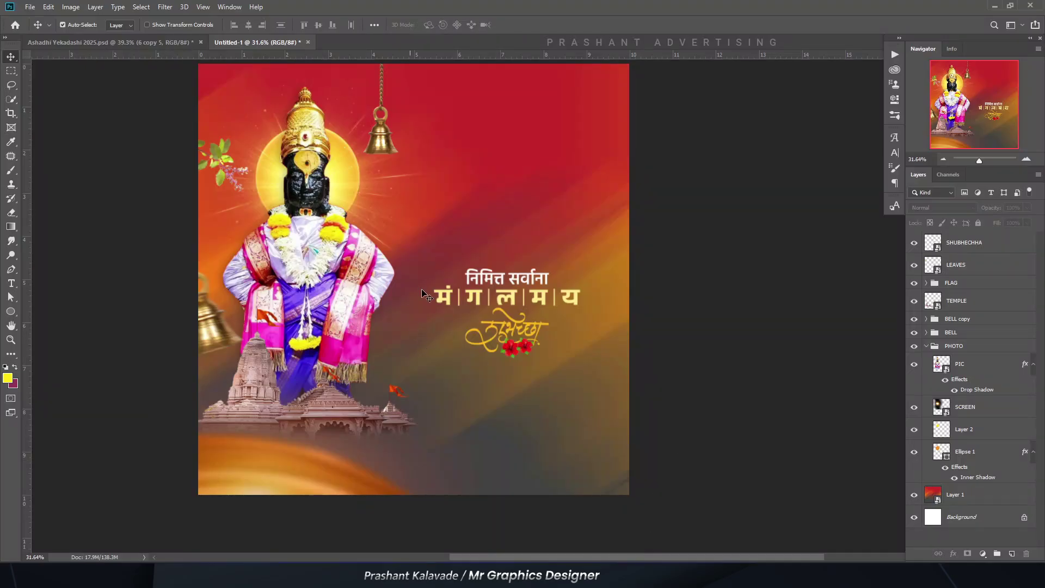
pyautogui.scroll(7, 490, 290)
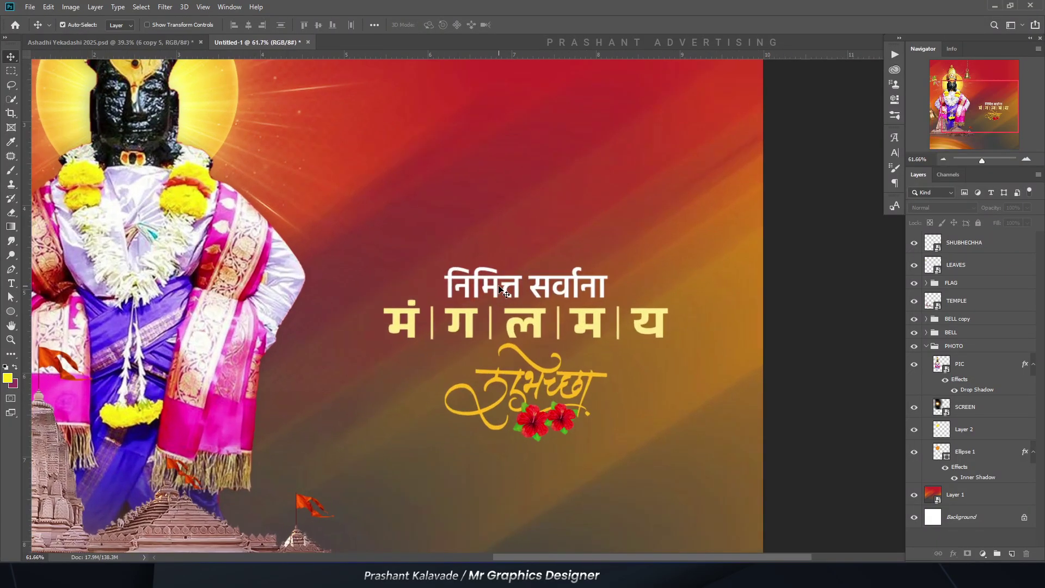
pyautogui.scroll(-6, 497, 290)
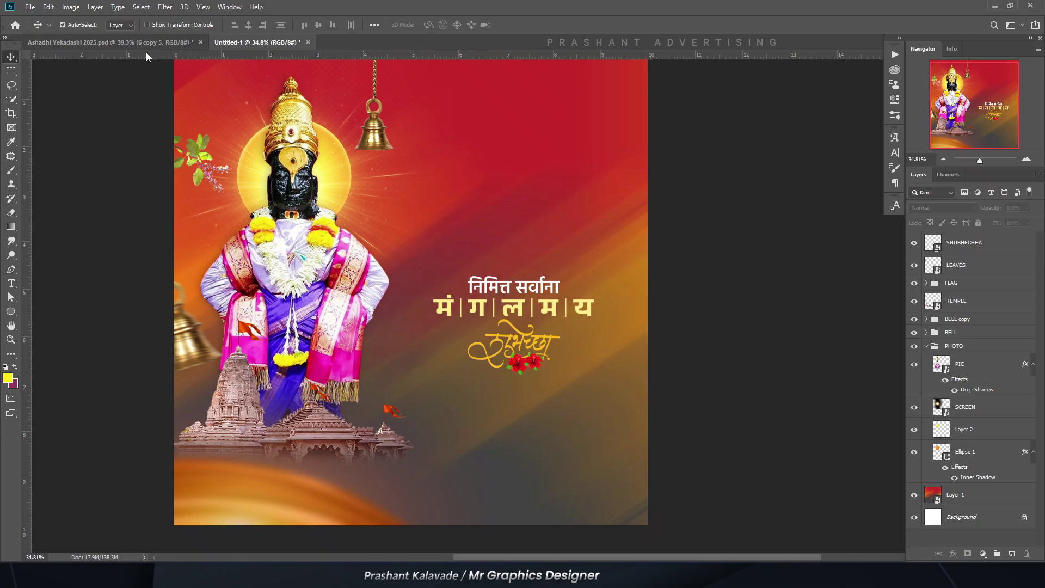
pyautogui.click(134, 42)
pyautogui.click(116, 43)
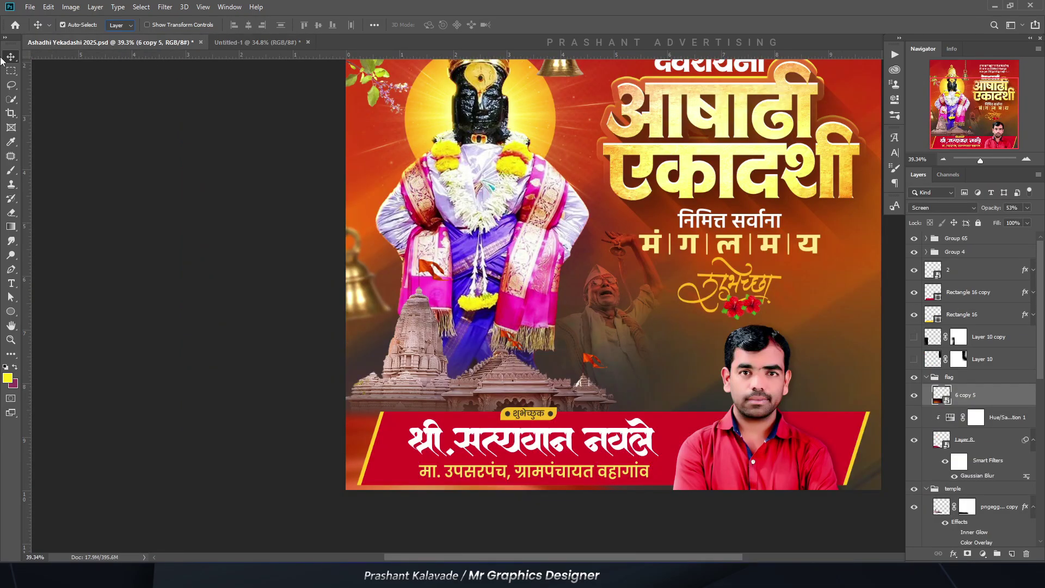
pyautogui.hscroll(3, 367, 165)
pyautogui.click(588, 220)
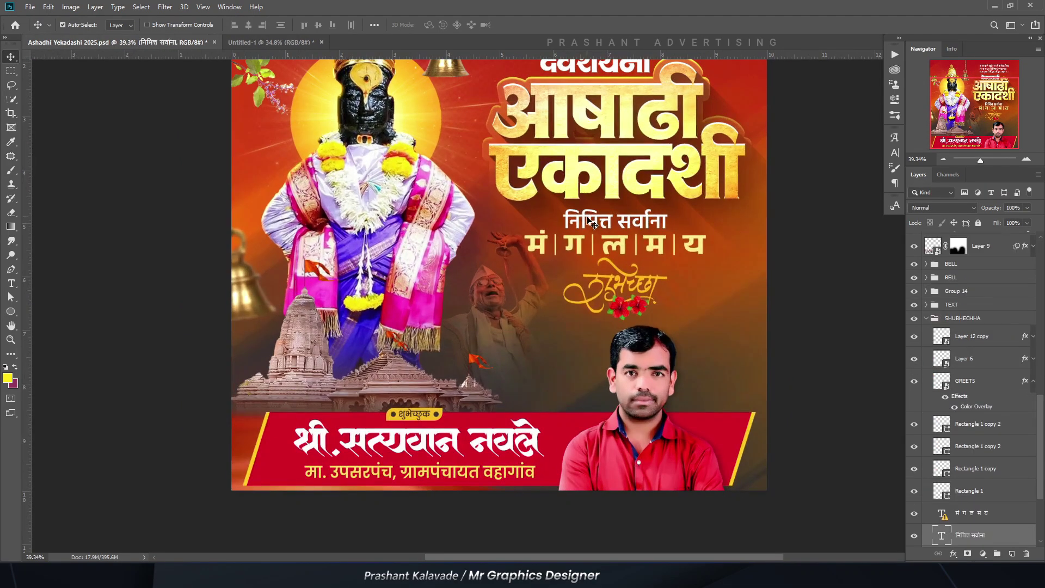
pyautogui.moveTo(615, 221); pyautogui.dragTo(485, 206)
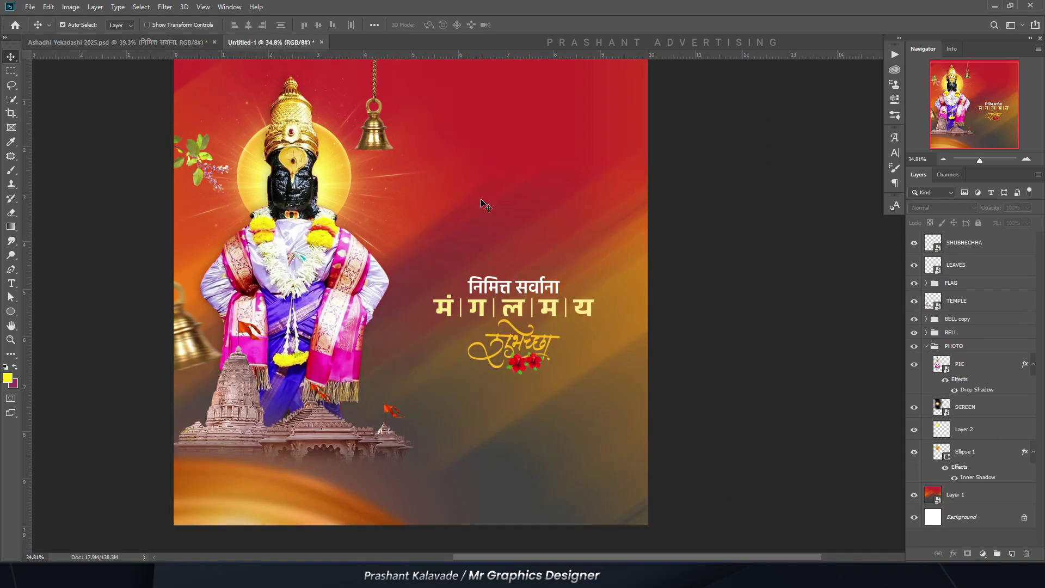
pyautogui.scroll(1, 537, 288)
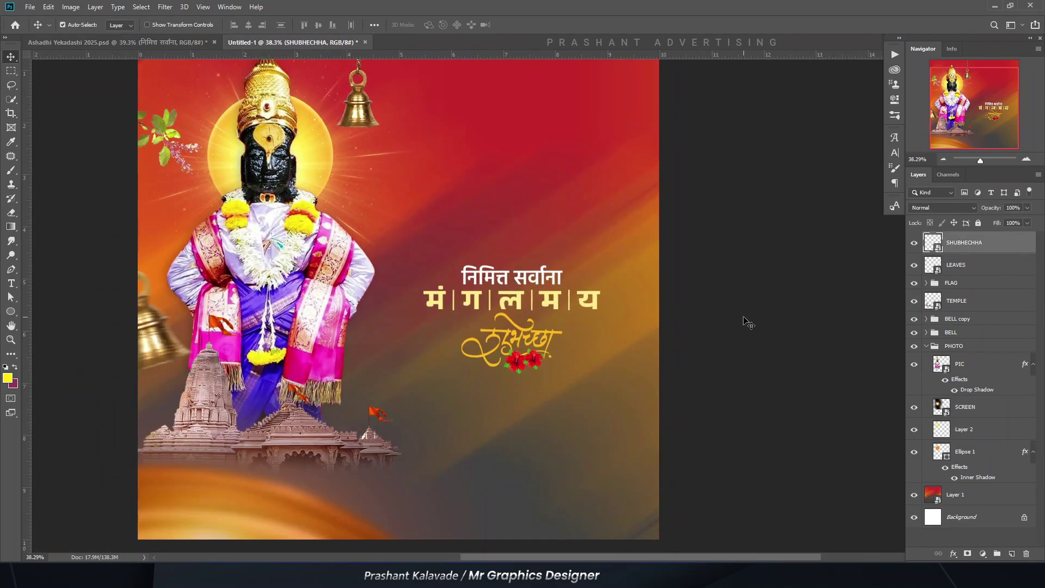
pyautogui.hotkey('ctrl', 'z')
pyautogui.scroll(2, 619, 331)
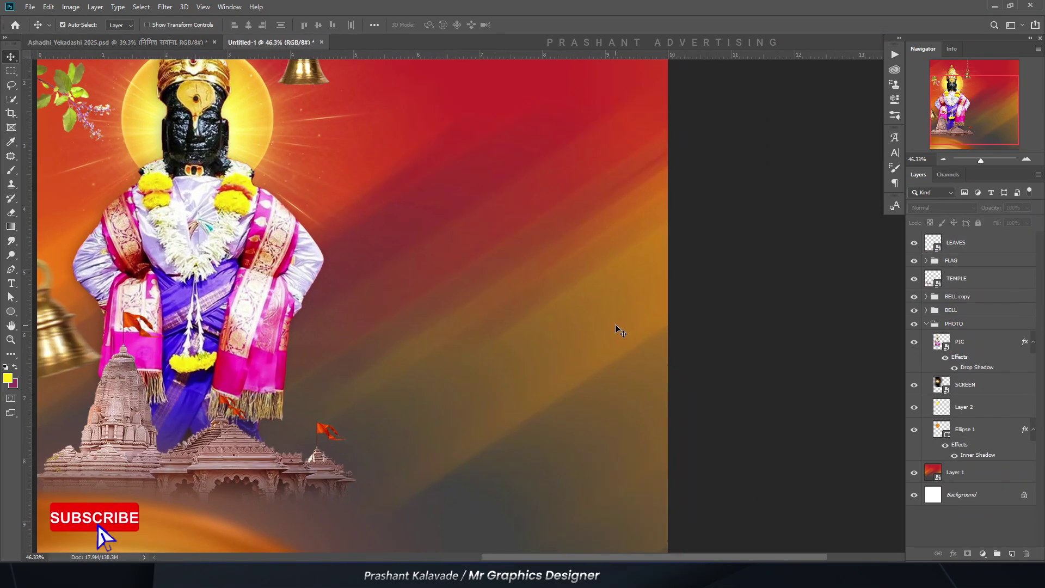
pyautogui.hotkey('ctrl', 'v')
pyautogui.hotkey('ctrl', 't')
pyautogui.moveTo(343, 306); pyautogui.dragTo(481, 279)
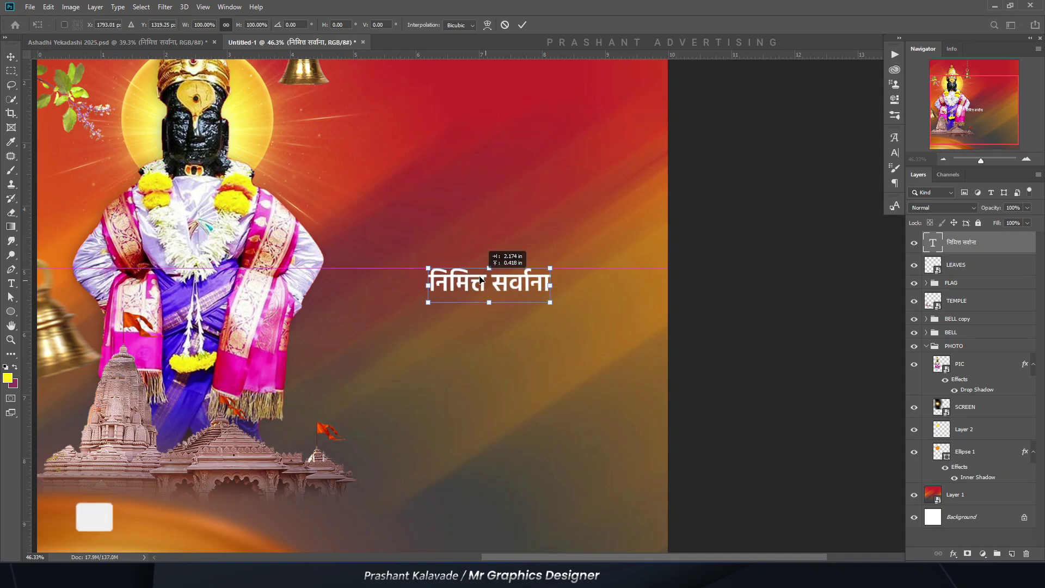
pyautogui.press('Return')
pyautogui.hotkey('ctrl', 'z')
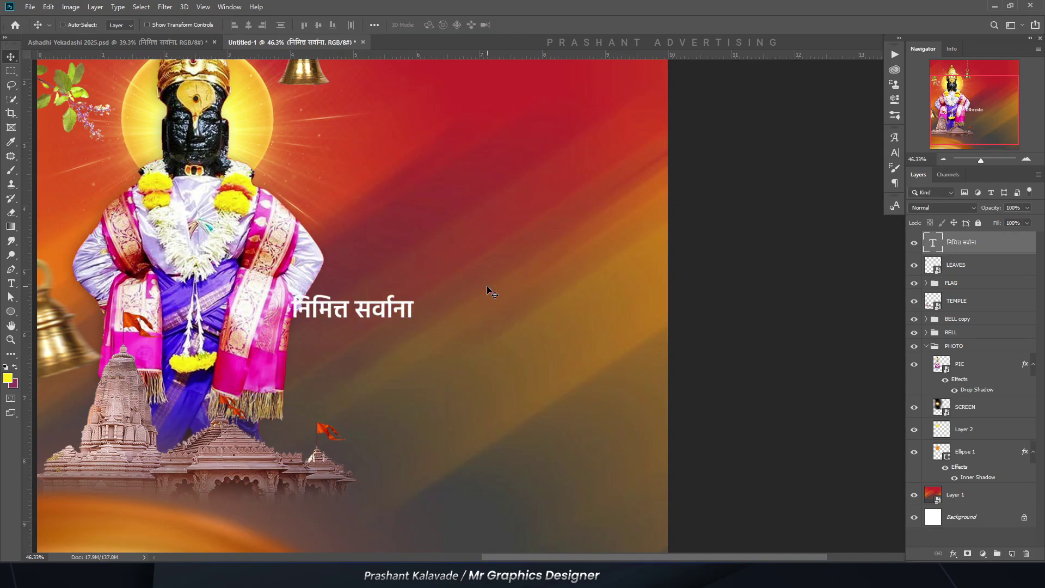
pyautogui.hotkey('ctrl', 'z')
pyautogui.hotkey('ctrl', 'v')
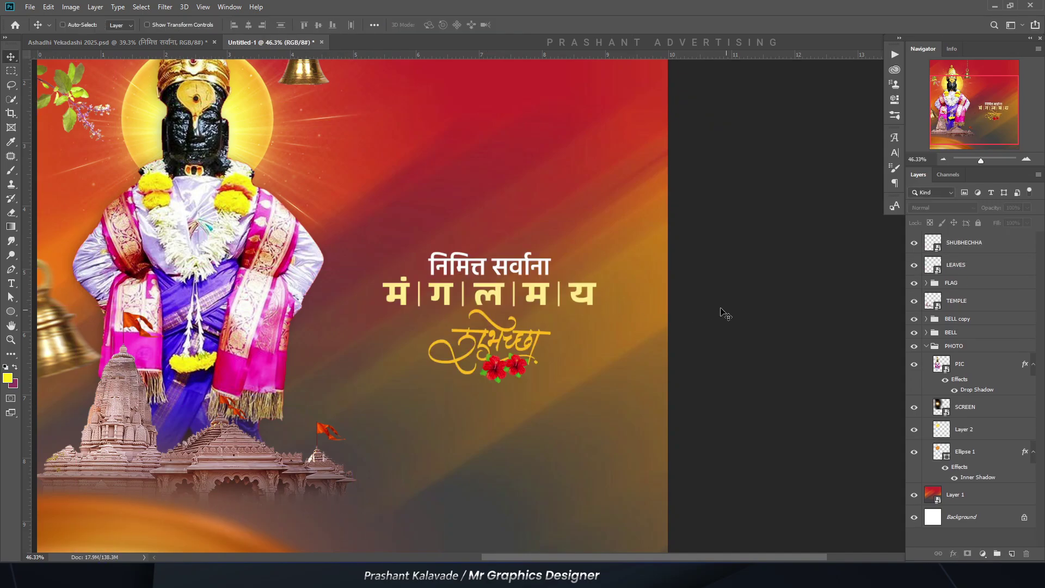
# Step: Paste the "निमित्त सर्वाना" text layer into the empty area beside the deity and delete the SHUBHECHHA artwork layer
pyautogui.hotkey('ctrl', 'v')
pyautogui.moveTo(332, 305); pyautogui.dragTo(491, 298)
pyautogui.press('Return')
pyautogui.click(991, 273)
pyautogui.press('Delete')
# Step: Duplicate the "निमित्त सर्वाना" line directly below itself and replace the copy's wording with "मंगलमय" copied from the Google Input Tools page
pyautogui.click(496, 249)
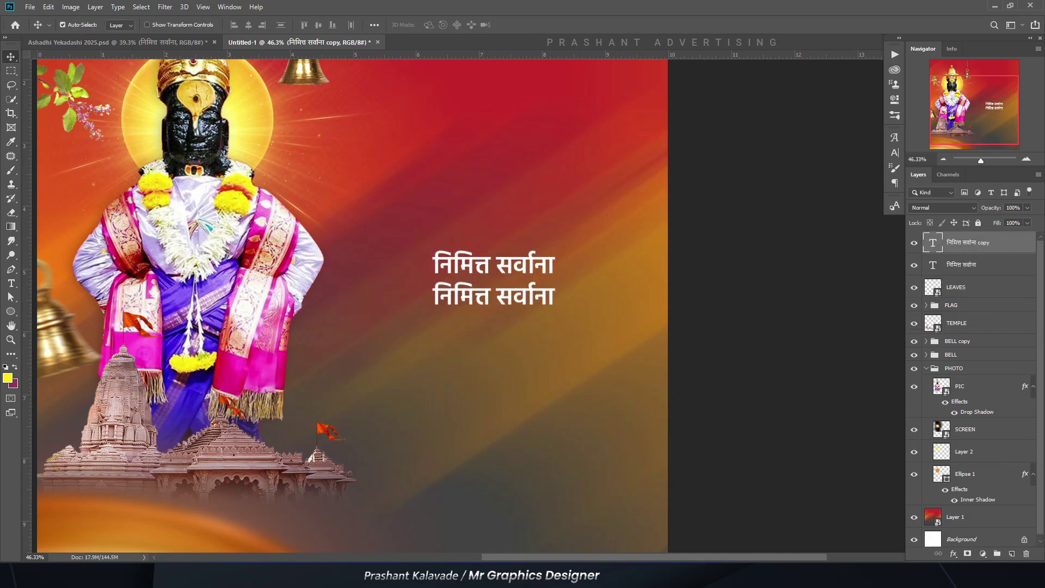
pyautogui.hotkey('alt', 'Tab')
pyautogui.moveTo(287, 227); pyautogui.dragTo(477, 229)
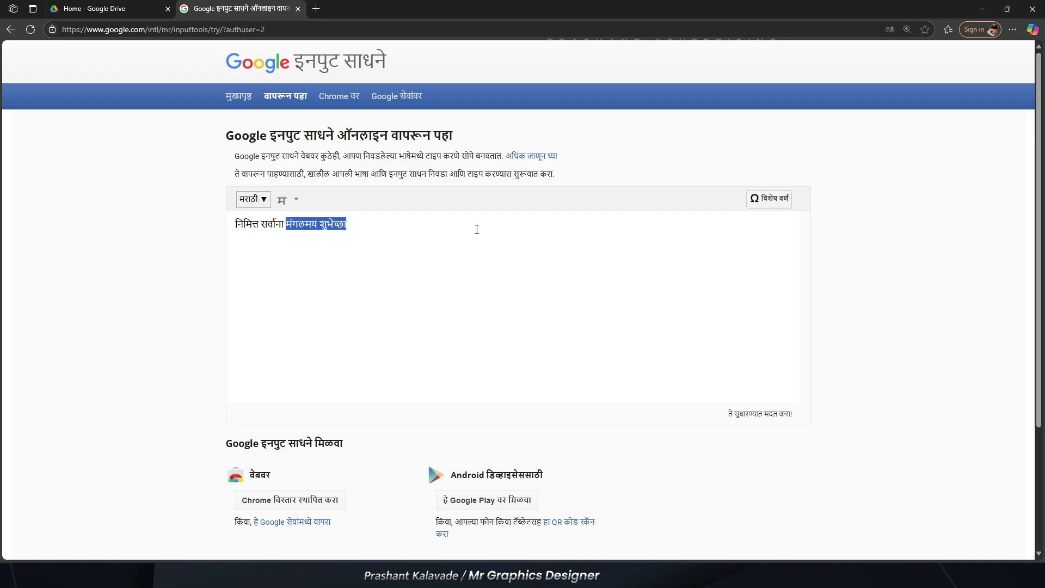
pyautogui.click(308, 220)
pyautogui.hotkey('alt', 'Tab')
pyautogui.doubleClick(504, 296)
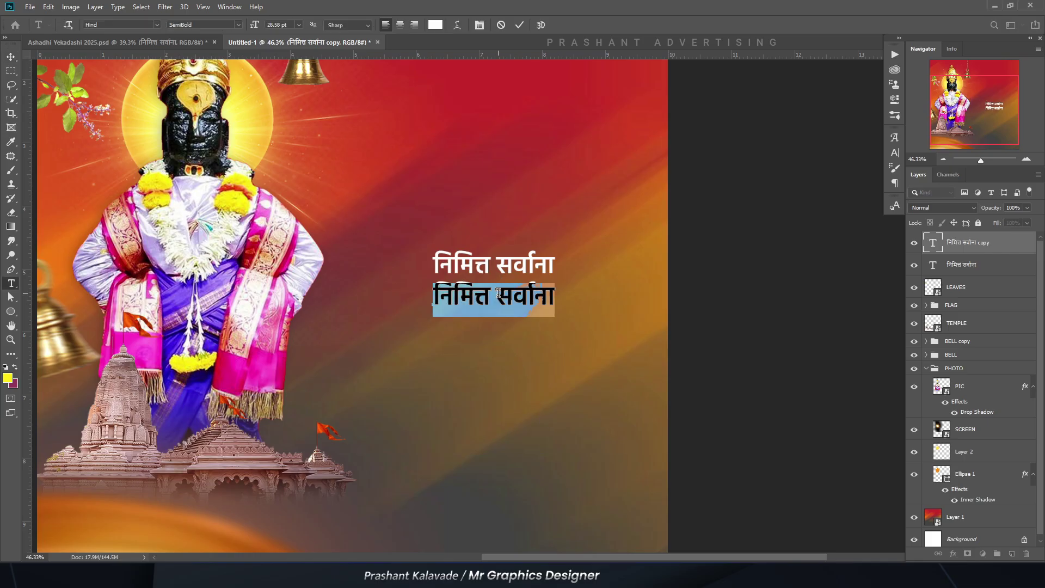
pyautogui.write('मंगलमय')
# Step: Insert spaces between the letters of "मंगलमय" so the line reads "मं ग ल म य", and finish the text edit
pyautogui.scroll(2, 498, 296)
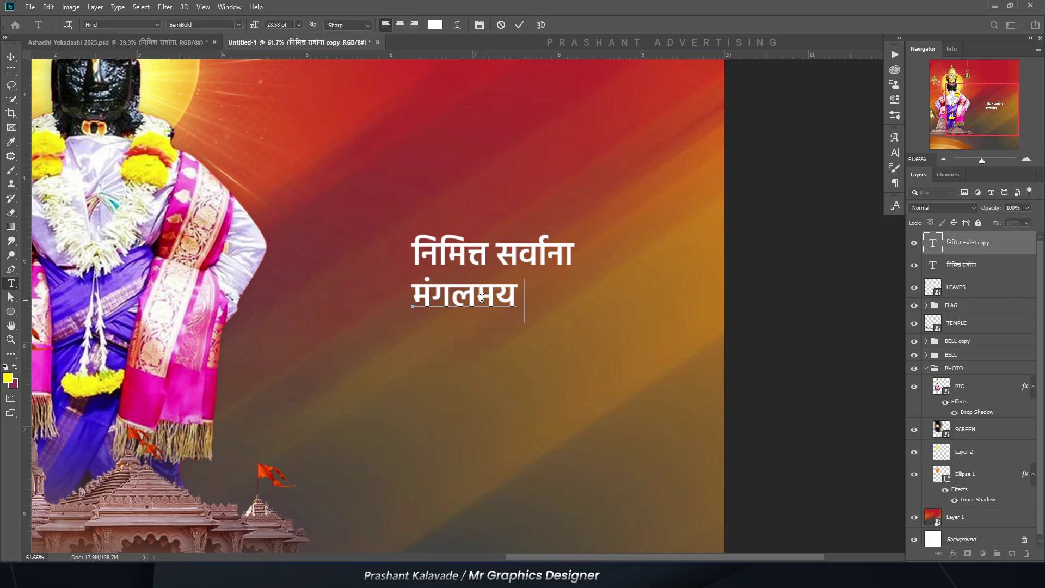
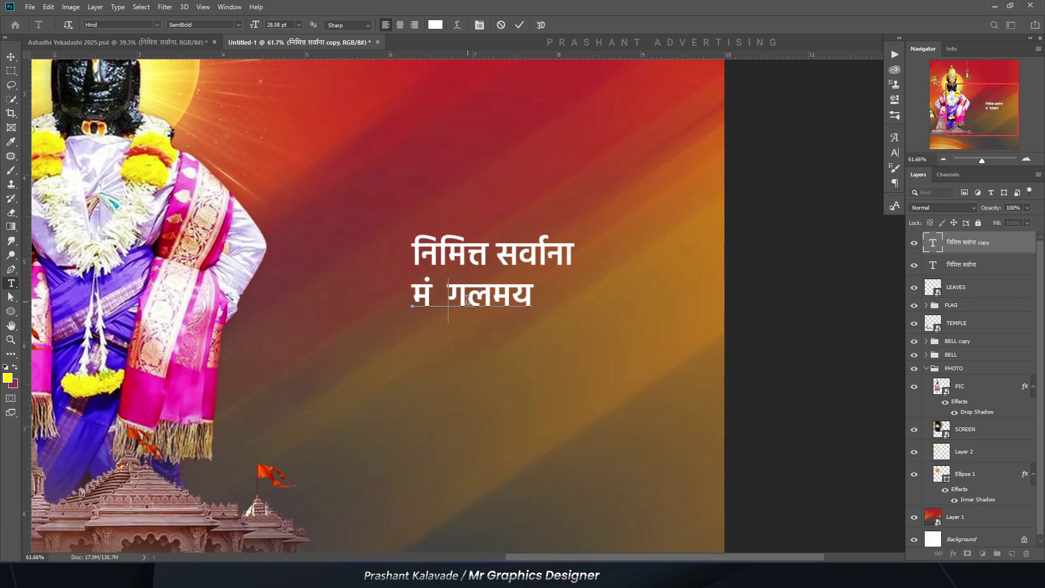
pyautogui.click(466, 297)
pyautogui.click(507, 298)
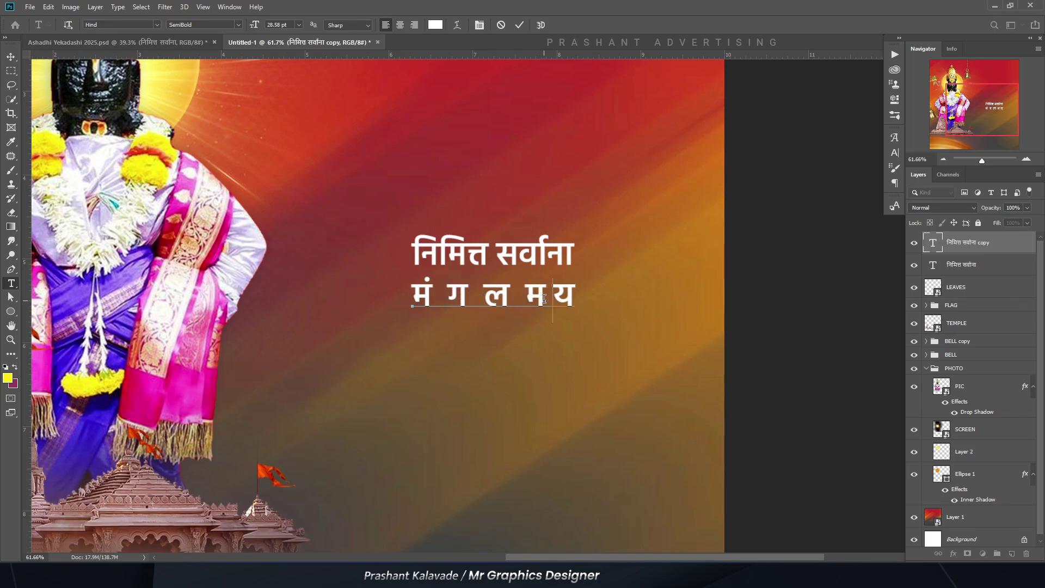
pyautogui.click(10, 69)
# Step: Draw a thin vertical rectangle about 5 px wide and 68 px high between the letters "मं" and "ग"
pyautogui.scroll(4, 410, 310)
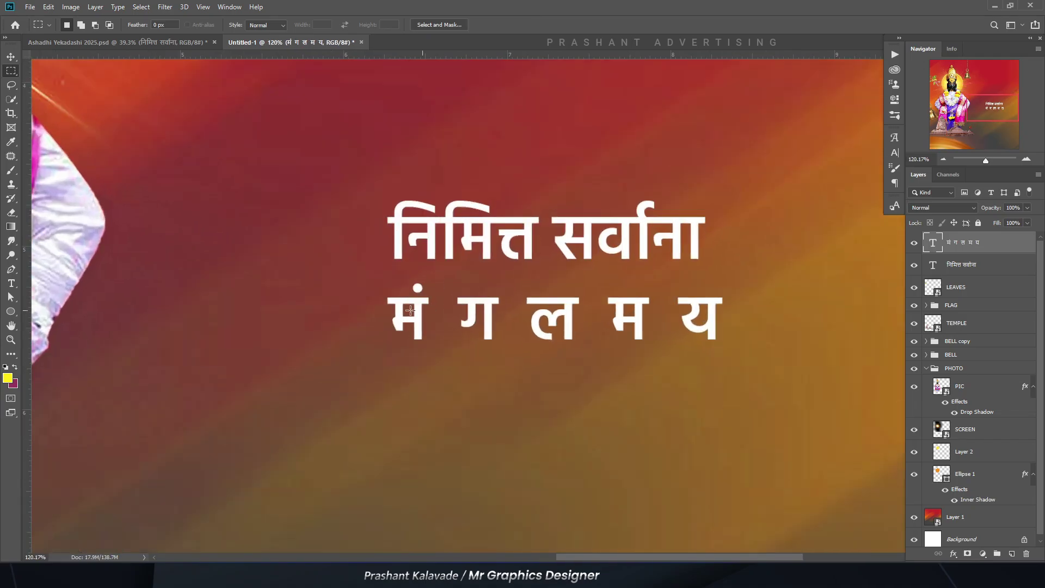
pyautogui.click(7, 312)
pyautogui.click(49, 312)
pyautogui.scroll(3, 436, 301)
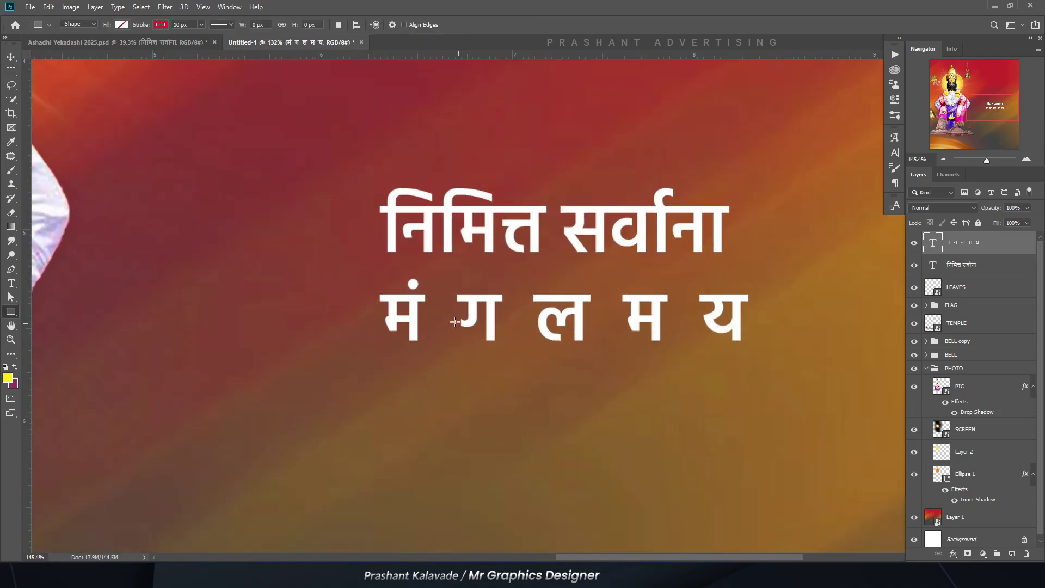
pyautogui.scroll(1, 436, 301)
pyautogui.moveTo(434, 274); pyautogui.dragTo(436, 360)
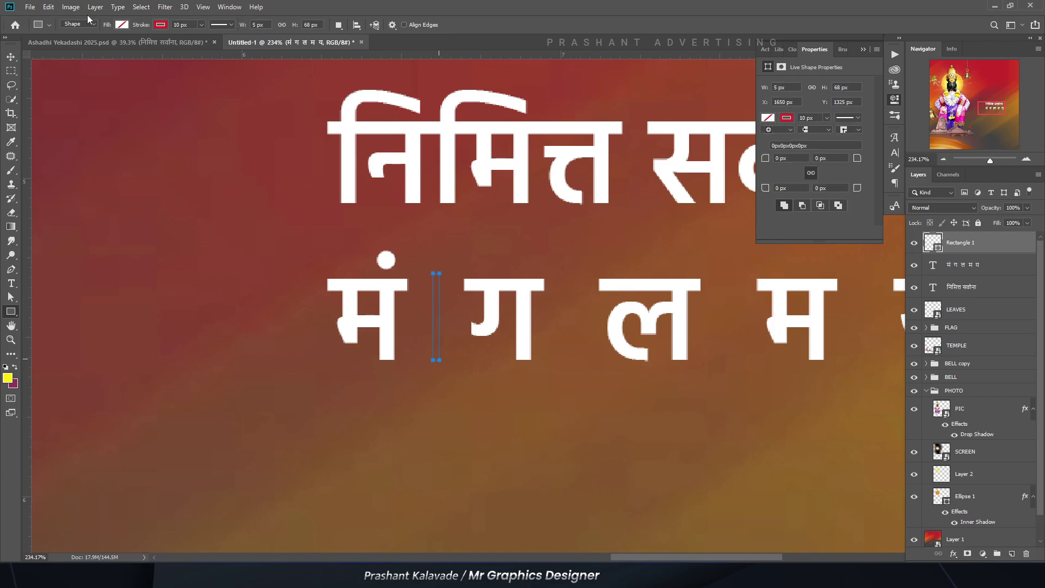
# Step: Fill the thin divider rectangle with pale yellow #ffe597 and leave it without a stroke
pyautogui.click(122, 24)
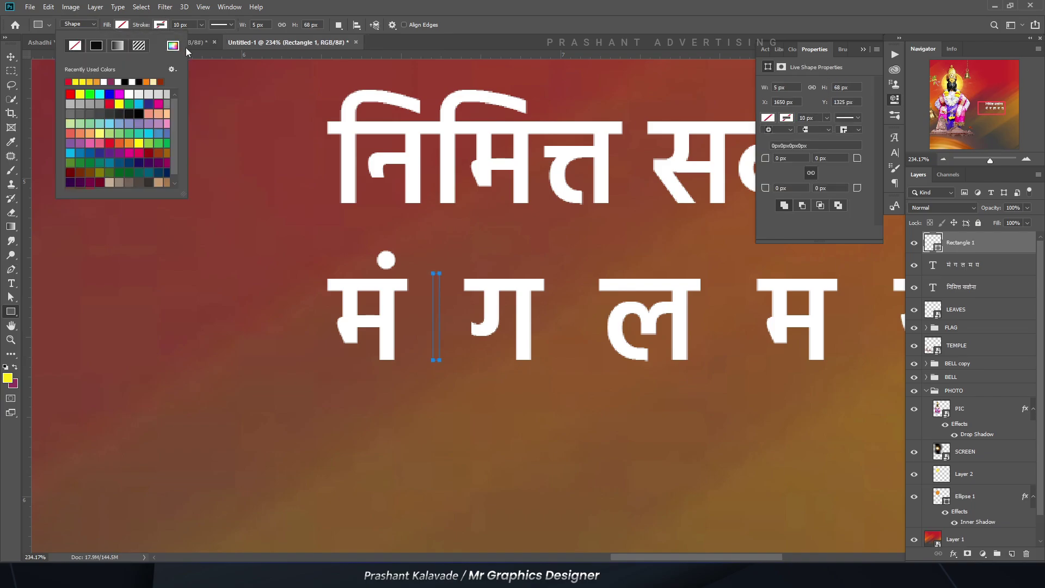
pyautogui.click(173, 45)
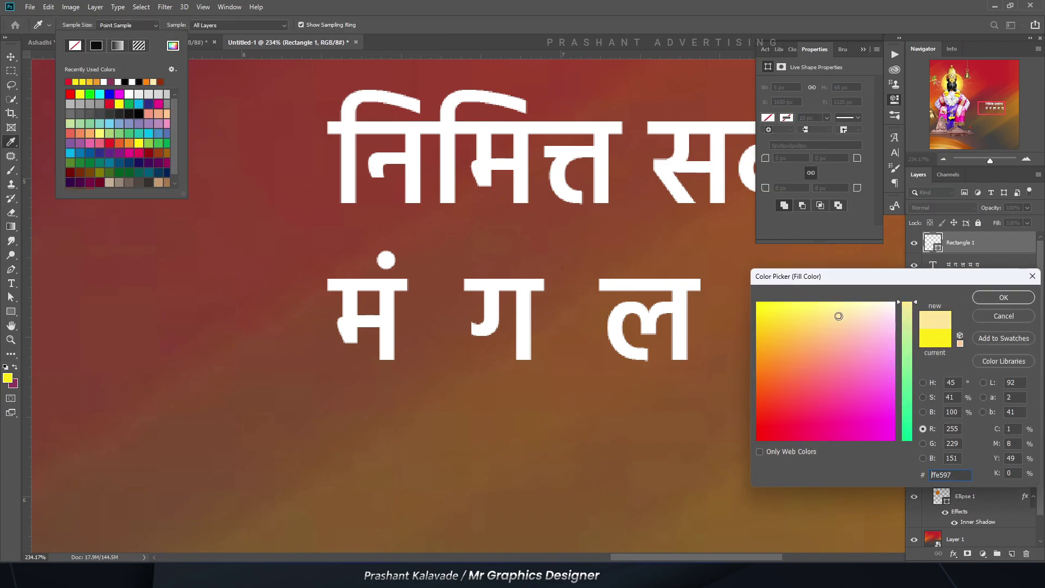
pyautogui.press('Return')
# Step: Duplicate the divider bar three times at the same height, placing the copies between "ग" and "ल", "ल" and "म", and "म" and "य"
pyautogui.press('v')
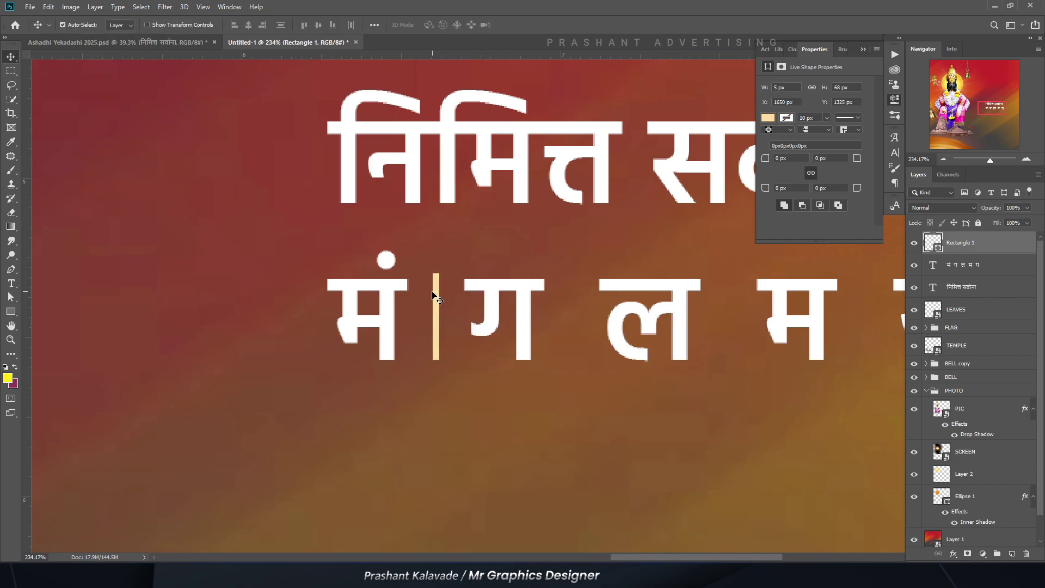
pyautogui.scroll(1, 436, 325)
pyautogui.moveTo(436, 325); pyautogui.dragTo(582, 325)
pyautogui.scroll(-3, 310, 303)
pyautogui.scroll(1, 519, 318)
pyautogui.moveTo(460, 319); pyautogui.dragTo(727, 320)
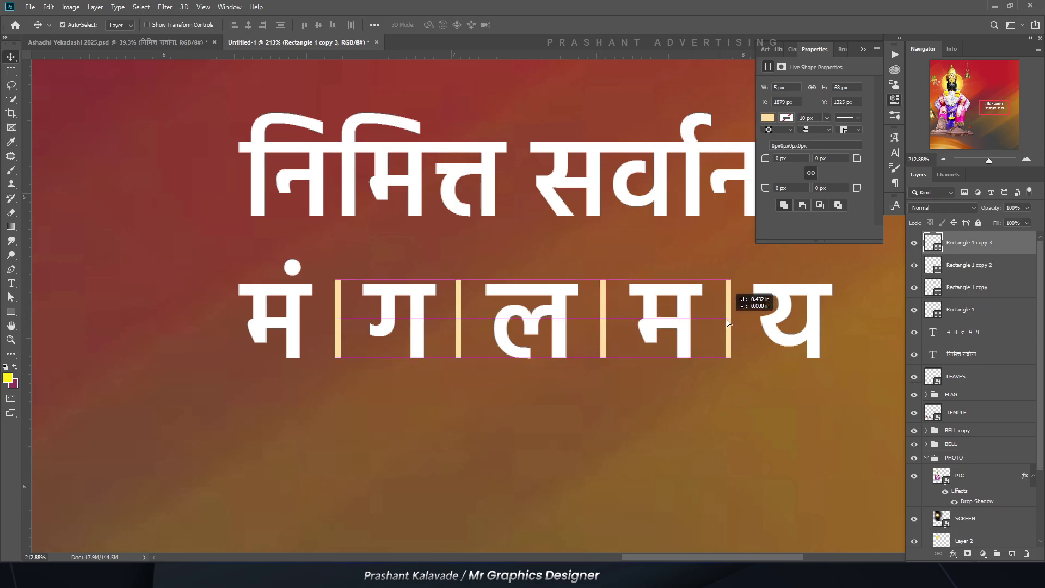
pyautogui.scroll(-7, 411, 248)
pyautogui.scroll(-3, 414, 245)
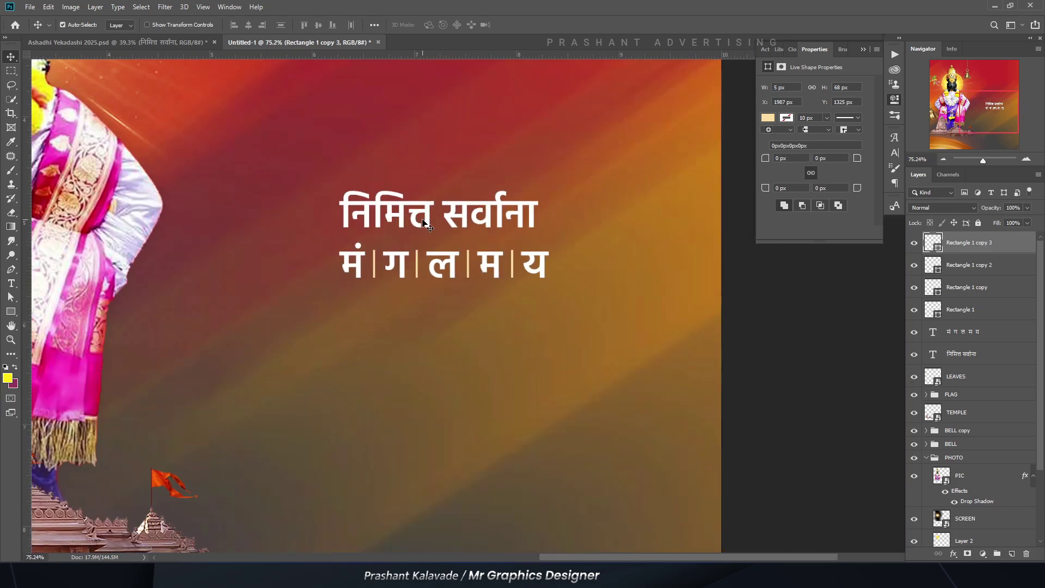
# Step: Transform the "मं ग ल म य" text together with its four divider bars, moving them slightly to centre under the first line
pyautogui.keyDown('shift'); pyautogui.click(954, 333); pyautogui.keyUp('shift')
pyautogui.hotkey('ctrl', 't')
pyautogui.scroll(3, 435, 267)
pyautogui.moveTo(382, 247); pyautogui.dragTo(379, 246)
pyautogui.press('Return')
# Step: Scale the "निमित्त सर्वाना" line to about 79% around its centre and nudge it down closer to the line below
pyautogui.keyDown('ctrl'); pyautogui.click(319, 180); pyautogui.keyUp('ctrl')
pyautogui.hotkey('ctrl', 't')
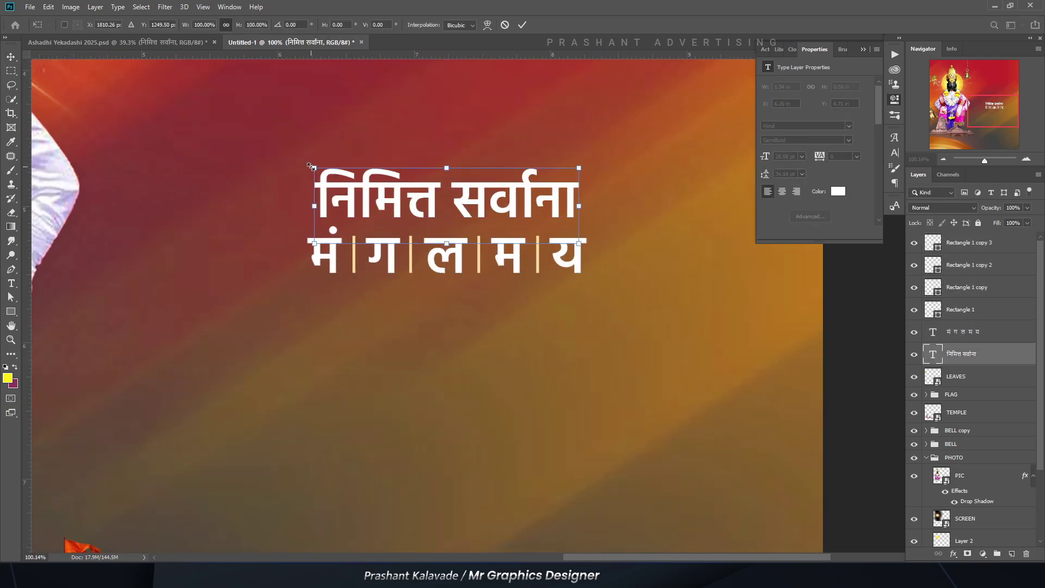
pyautogui.moveTo(310, 165); pyautogui.dragTo(337, 174)
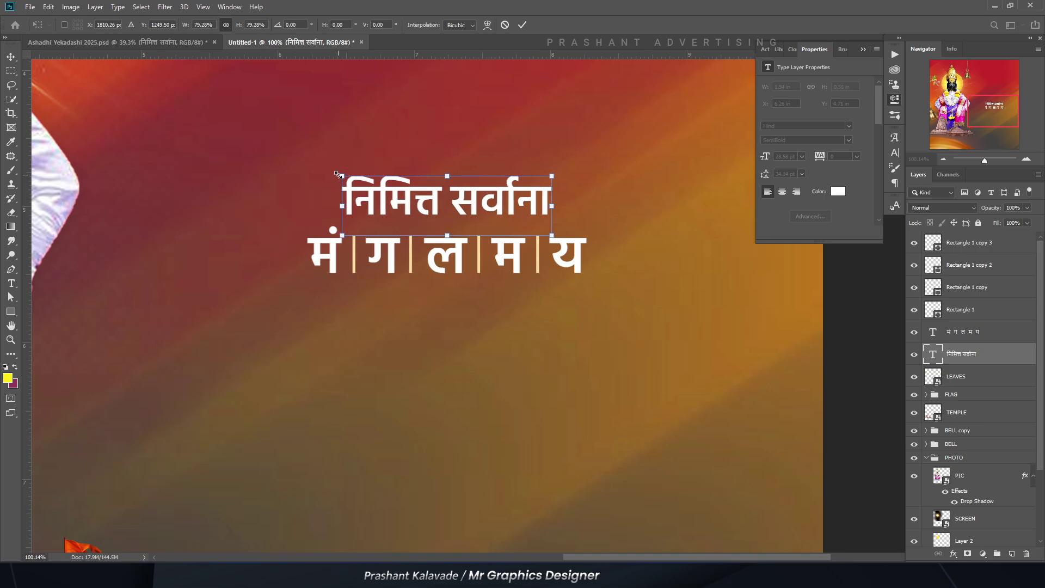
pyautogui.press('Return')
pyautogui.press('Down')
pyautogui.press('Down')
pyautogui.press('Down')
pyautogui.press('Down')
pyautogui.press('Down')
pyautogui.press('Down')
pyautogui.press('Down')
pyautogui.press('Down')
pyautogui.press('Down')
pyautogui.press('Down')
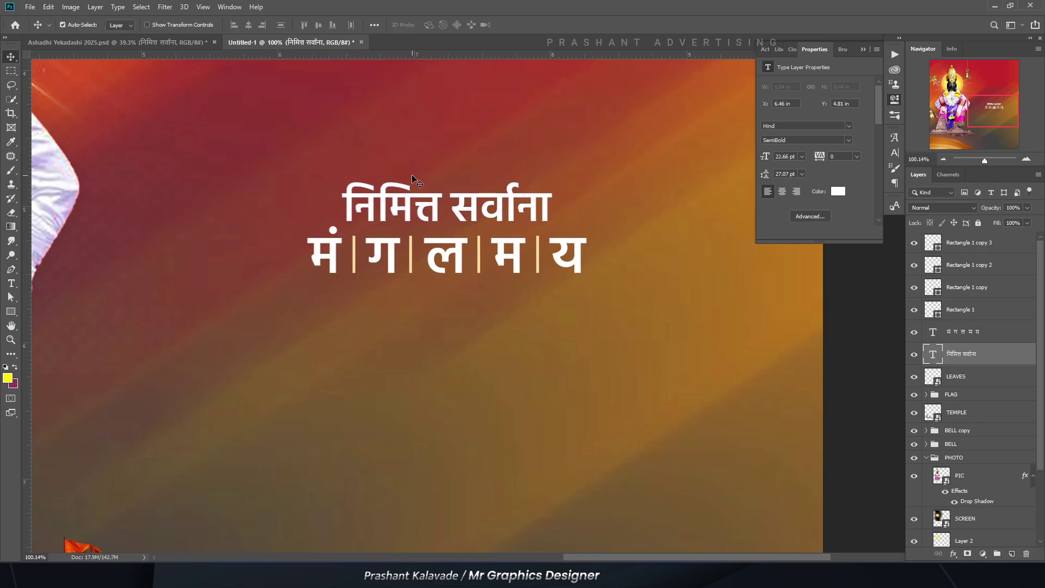
# Step: Copy the yellow शुभेच्छा calligraphy and its two hibiscus flowers from Ashadhi Yekadashi 2025.psd into Untitled-1, placing them below the मंगलमय line
pyautogui.scroll(-3, 414, 180)
pyautogui.click(117, 42)
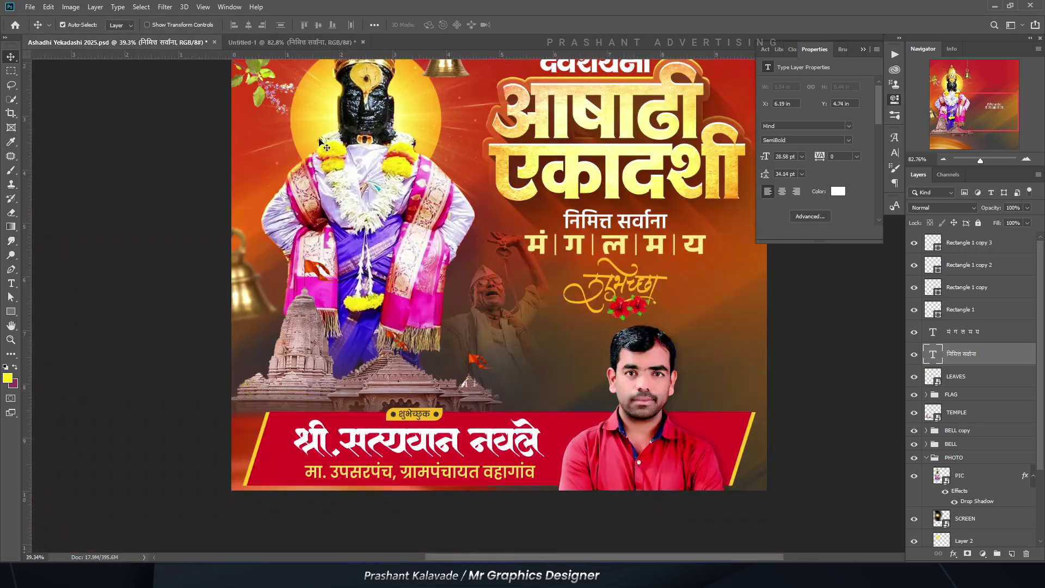
pyautogui.scroll(3, 625, 315)
pyautogui.click(615, 364)
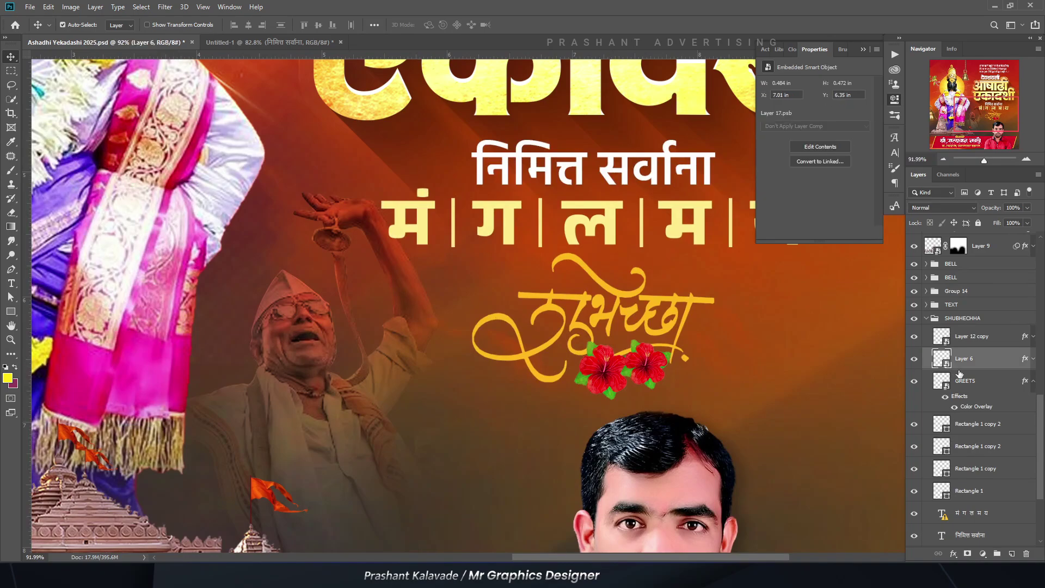
pyautogui.keyDown('shift'); pyautogui.click(964, 338); pyautogui.keyUp('shift')
pyautogui.keyDown('shift'); pyautogui.click(966, 381); pyautogui.keyUp('shift')
pyautogui.moveTo(626, 327); pyautogui.dragTo(626, 272)
pyautogui.scroll(1, 597, 287)
pyautogui.moveTo(832, 336); pyautogui.dragTo(416, 353)
# Step: Scale the calligraphy and flowers together to about 90% and nudge them to sit centred below the "मं ग ल म य" line
pyautogui.hotkey('ctrl', 't')
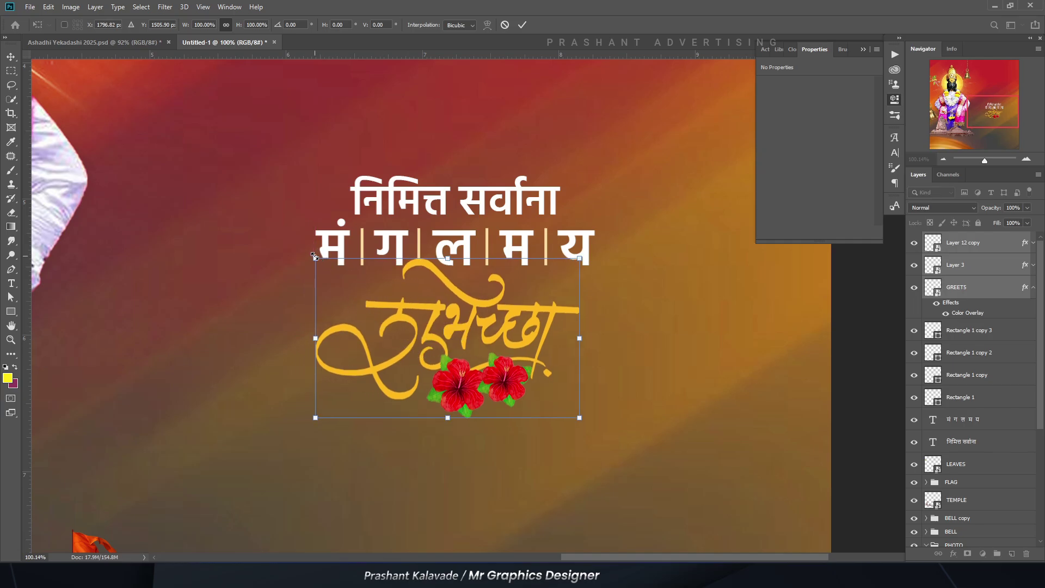
pyautogui.moveTo(315, 256); pyautogui.dragTo(327, 266)
pyautogui.moveTo(355, 308); pyautogui.dragTo(354, 301)
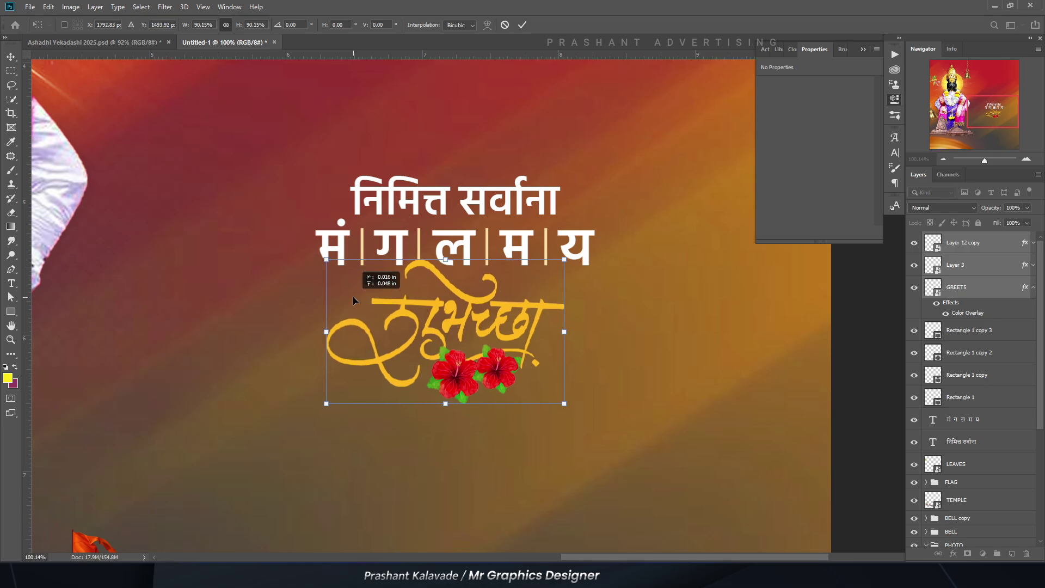
pyautogui.press('Return')
pyautogui.scroll(-3, 660, 279)
# Step: Change the font of the whole "मं ग ल म य" text to Bakbak One Regular
pyautogui.scroll(3, 526, 264)
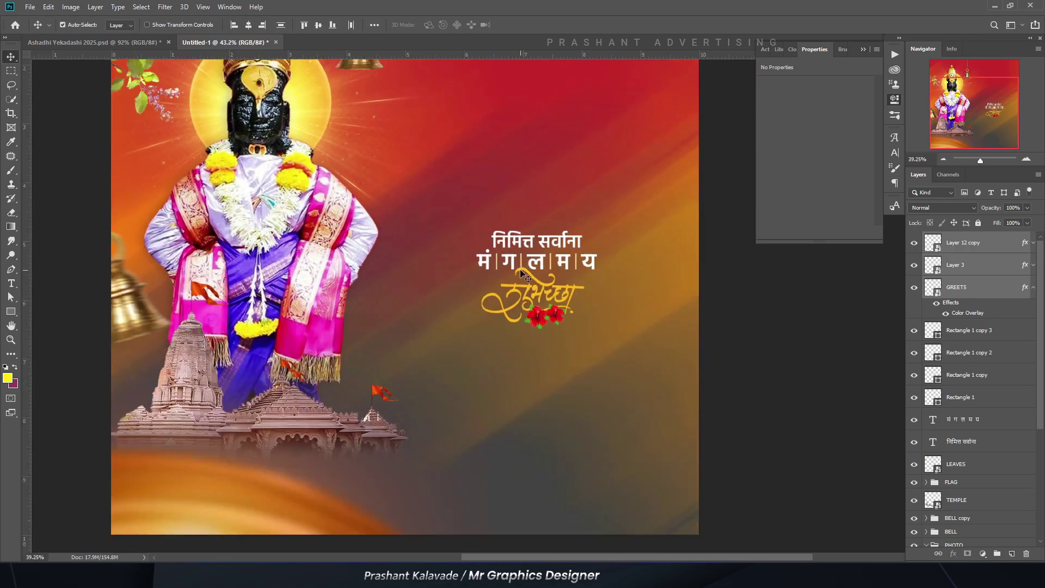
pyautogui.doubleClick(527, 262)
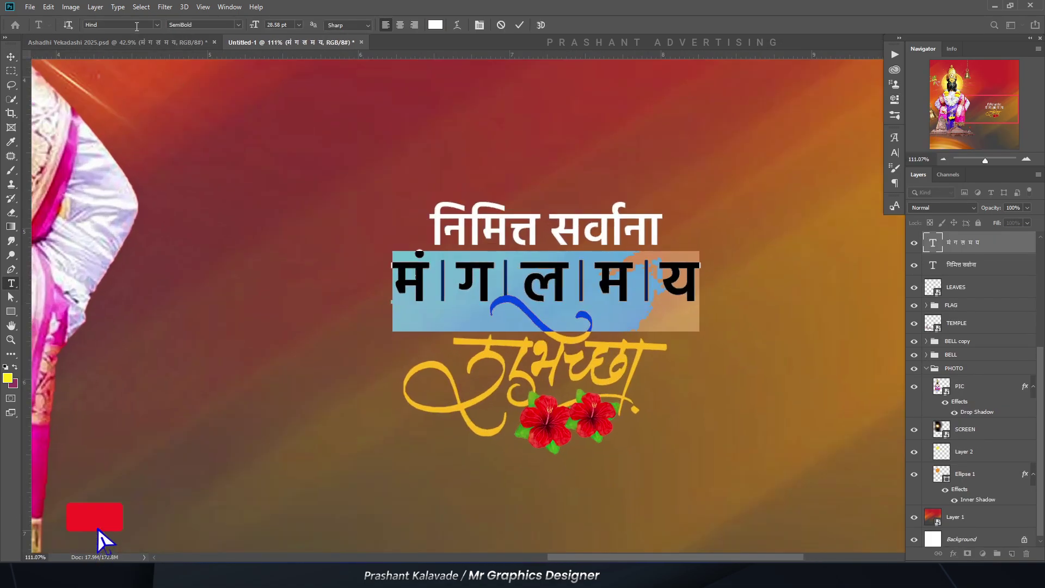
pyautogui.click(136, 25)
pyautogui.write('bakbak')
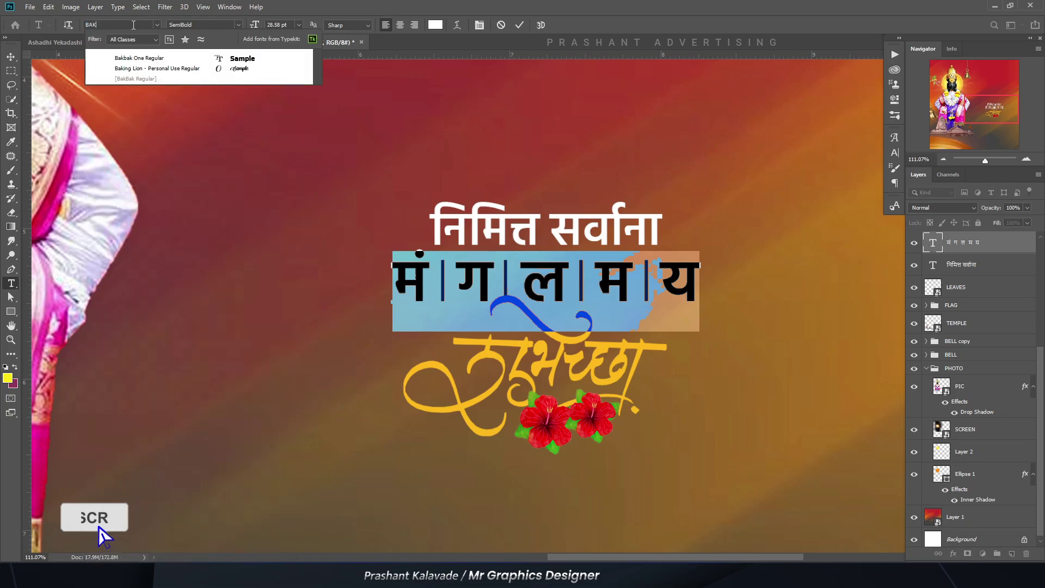
pyautogui.press('Return')
pyautogui.click(11, 56)
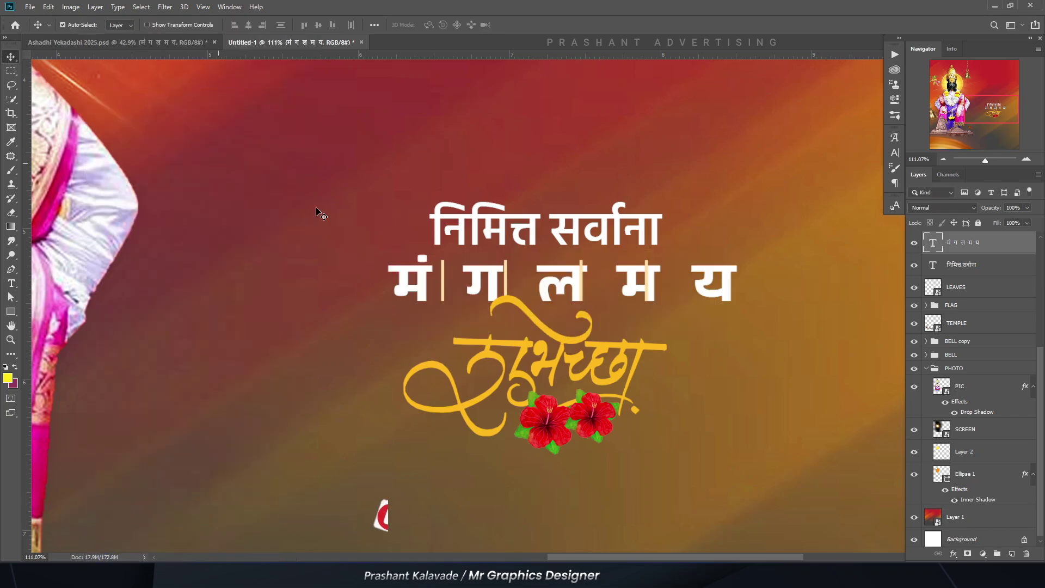
# Step: Scale the "मं ग ल म य" text to about 113% and centre it under the "निमित्त सर्वाना" line
pyautogui.hotkey('ctrl', 't')
pyautogui.moveTo(387, 338); pyautogui.dragTo(363, 327)
pyautogui.press('Return')
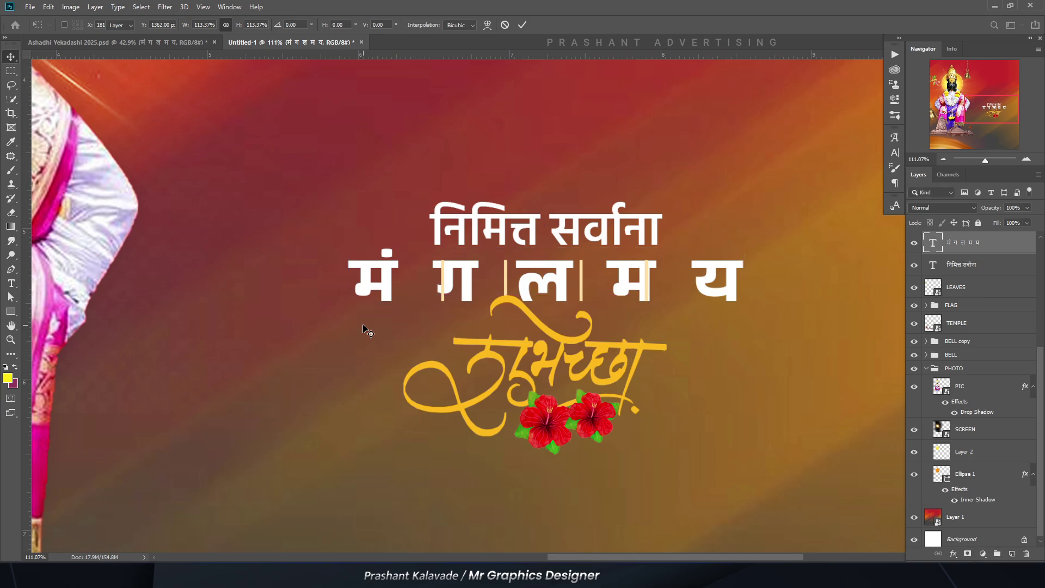
# Step: Delete the four old divider bars that cross the "मं ग ल म य" text
pyautogui.scroll(3, 987, 288)
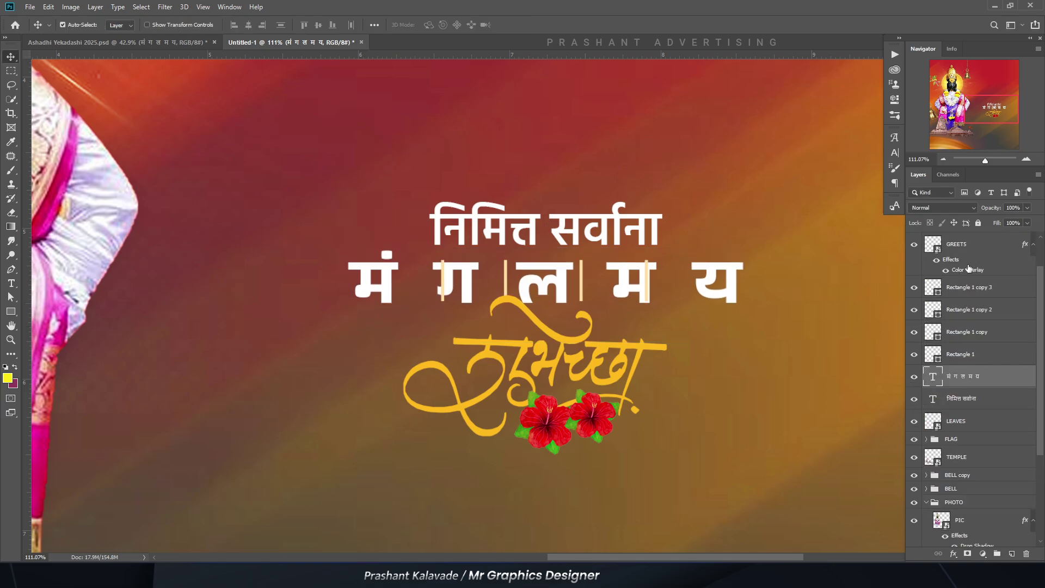
pyautogui.click(968, 294)
pyautogui.press('Delete')
pyautogui.press('Delete')
pyautogui.press('Delete')
pyautogui.press('Delete')
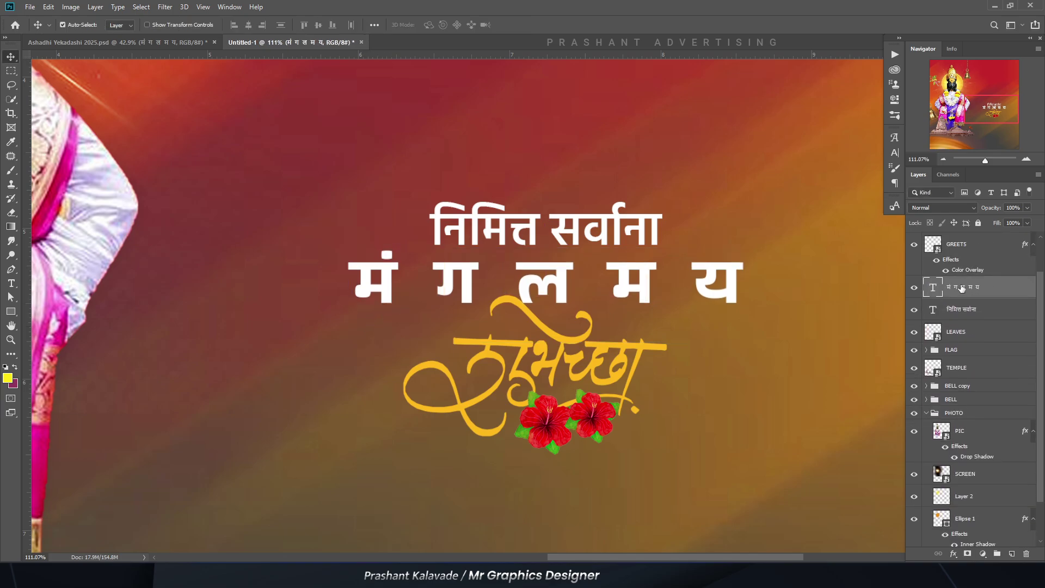
# Step: Draw a thin vertical rectangle of about 6 × 80 px between "मं" and "ग"
pyautogui.scroll(1, 489, 285)
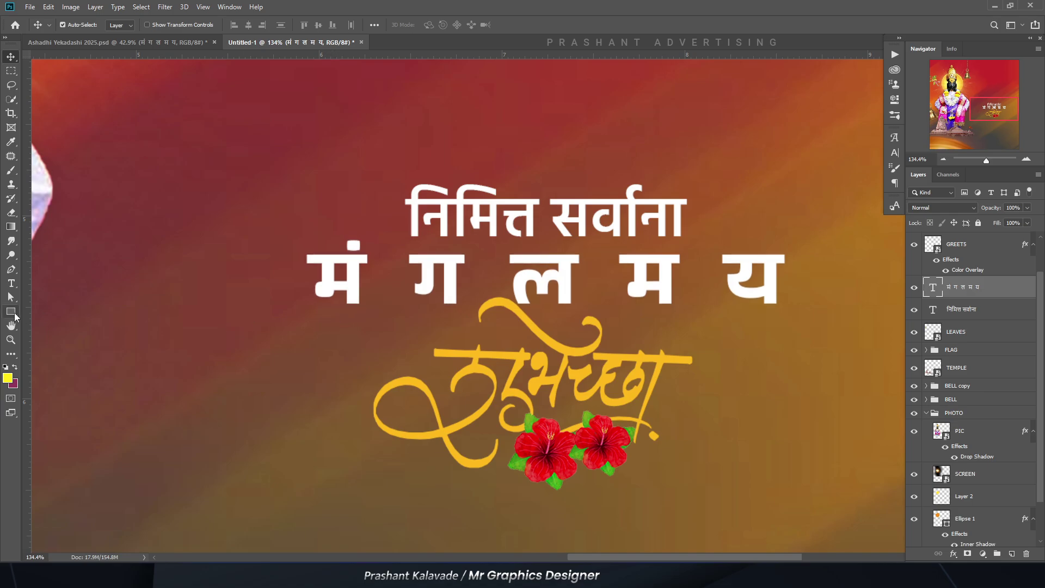
pyautogui.press('u')
pyautogui.scroll(3, 376, 256)
pyautogui.scroll(-1, 397, 240)
pyautogui.moveTo(397, 242); pyautogui.dragTo(403, 351)
pyautogui.scroll(-1, 124, 92)
# Step: Fill the new divider rectangle with the recently used pale yellow and leave it without a stroke
pyautogui.click(161, 24)
pyautogui.click(112, 46)
pyautogui.click(122, 25)
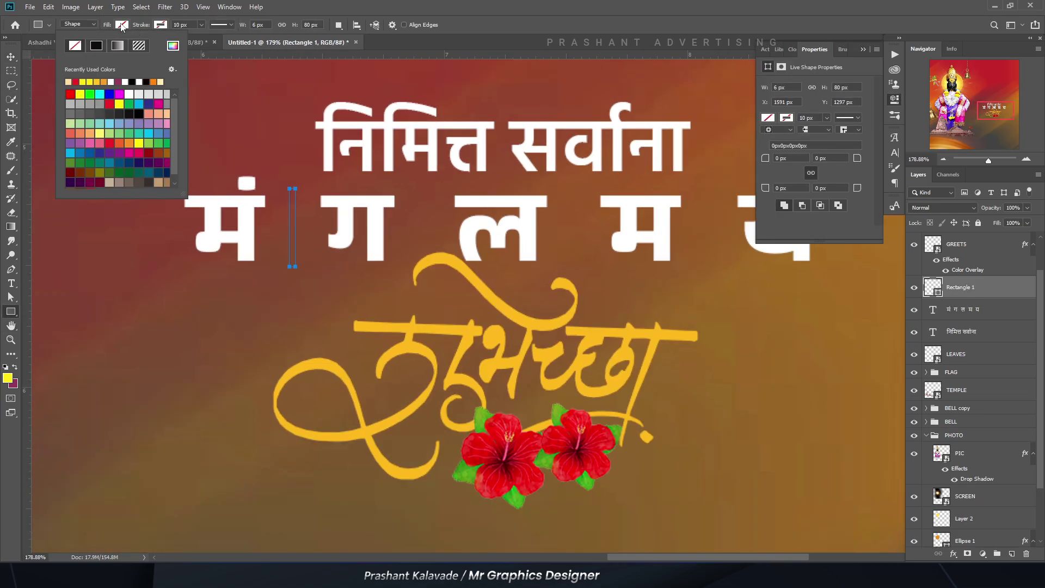
pyautogui.click(72, 81)
pyautogui.press('v')
pyautogui.scroll(-1, 355, 246)
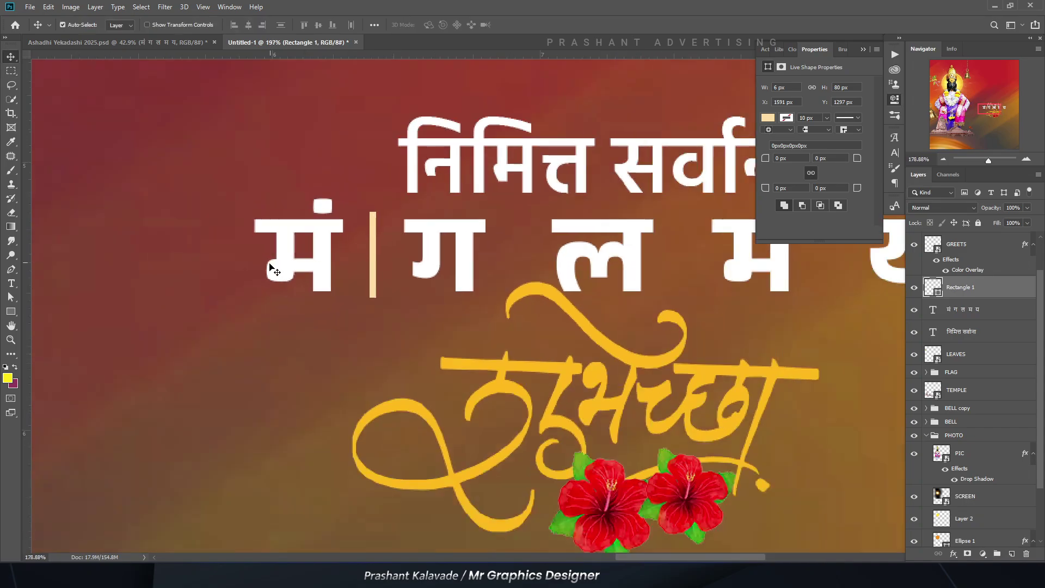
# Step: Duplicate the divider bar three times at the same height, filling the remaining gaps between the letters up to "य"
pyautogui.moveTo(355, 246); pyautogui.dragTo(612, 240)
pyautogui.press('j')
pyautogui.press('v')
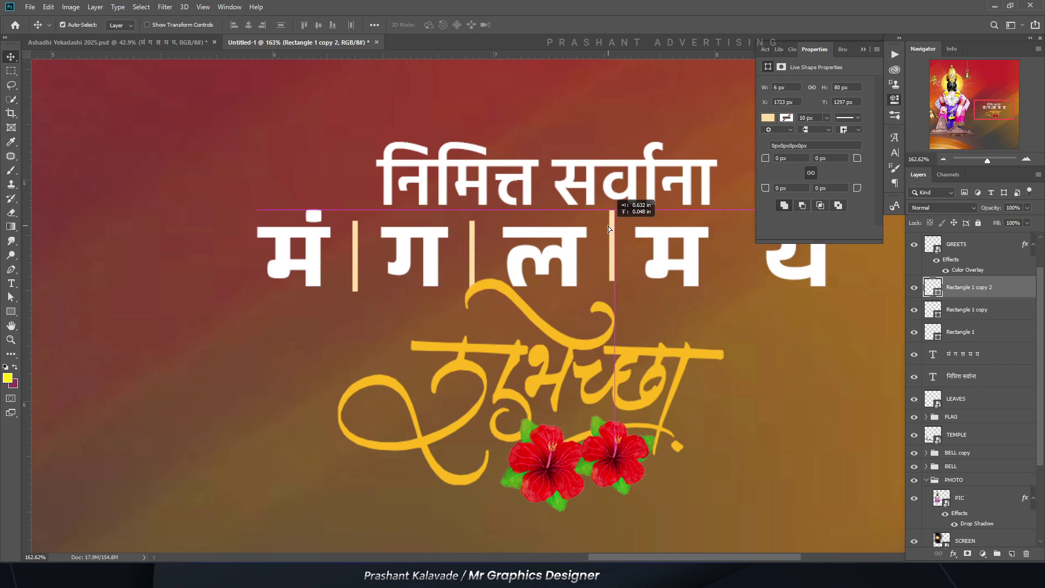
pyautogui.scroll(-1, 647, 229)
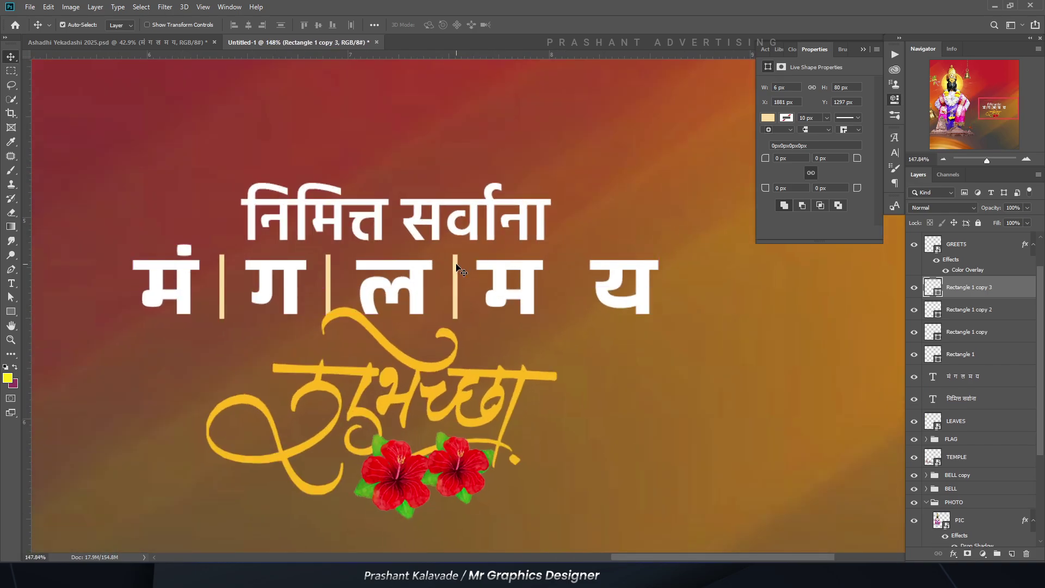
pyautogui.moveTo(458, 267); pyautogui.dragTo(570, 277)
# Step: Nudge the शुभेच्छा calligraphy straight down so it clears the letters above it
pyautogui.scroll(-3, 571, 276)
pyautogui.click(496, 320)
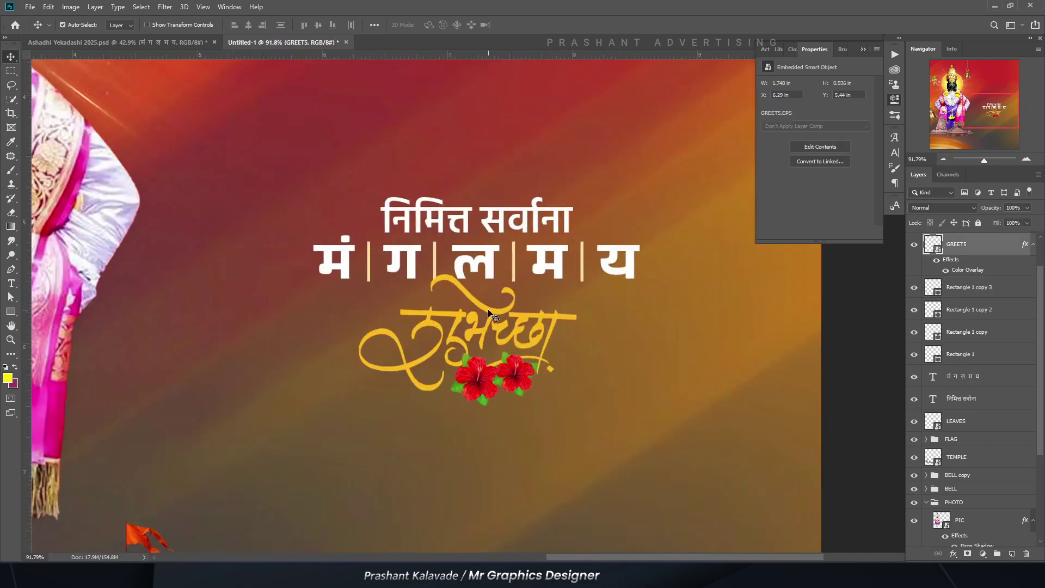
pyautogui.press('Down')
pyautogui.press('Down')
pyautogui.press('Down')
pyautogui.press('Down')
pyautogui.press('Down')
pyautogui.press('Down')
pyautogui.press('Down')
pyautogui.press('Down')
pyautogui.press('Down')
pyautogui.press('Down')
pyautogui.press('Down')
pyautogui.press('Down')
pyautogui.press('Down')
# Step: Scale the two hibiscus flowers together to about 110% and shift them slightly down under the calligraphy
pyautogui.click(515, 375)
pyautogui.keyDown('shift'); pyautogui.click(975, 267); pyautogui.keyUp('shift')
pyautogui.hotkey('ctrl', 't')
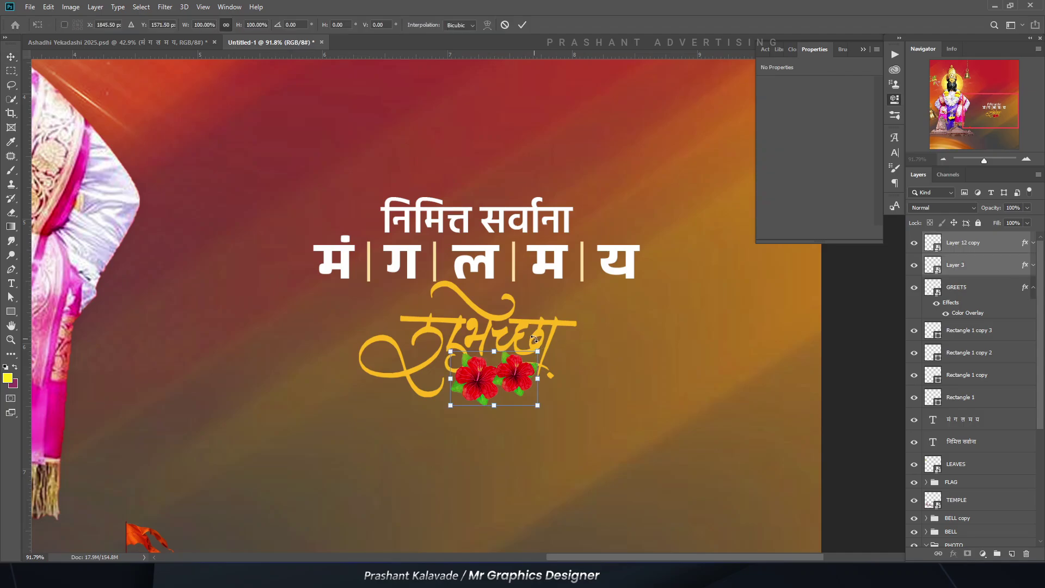
pyautogui.moveTo(491, 380)
pyautogui.mouseDown()
pyautogui.moveTo(355, 334)
pyautogui.moveTo(491, 384)
pyautogui.mouseUp()
pyautogui.moveTo(450, 411); pyautogui.dragTo(440, 419)
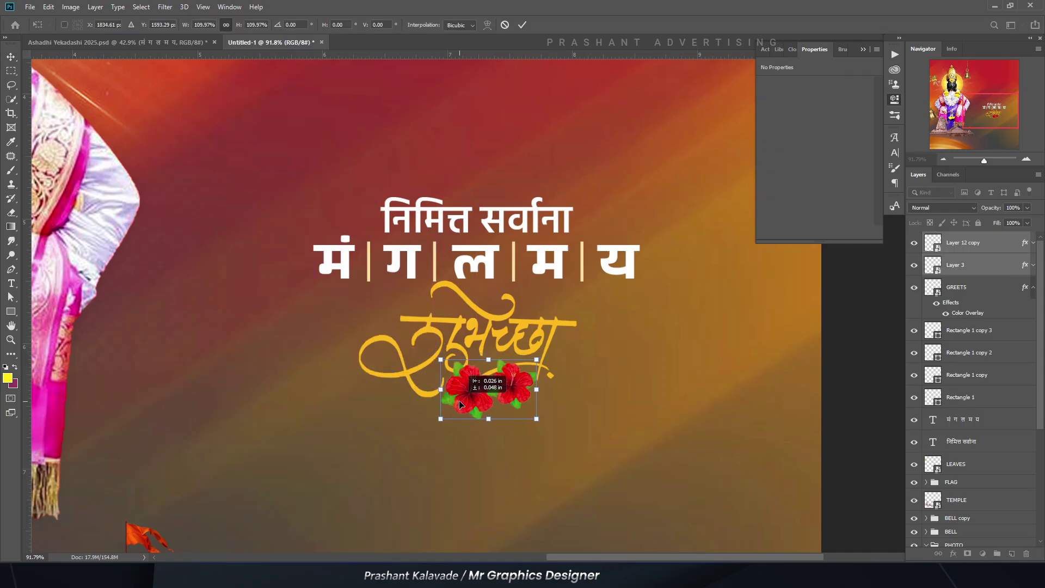
pyautogui.press('Return')
# Step: Group the two flower layers and give the group a Drop Shadow effect, with Outer Glow switched off
pyautogui.hotkey('ctrl', 'g')
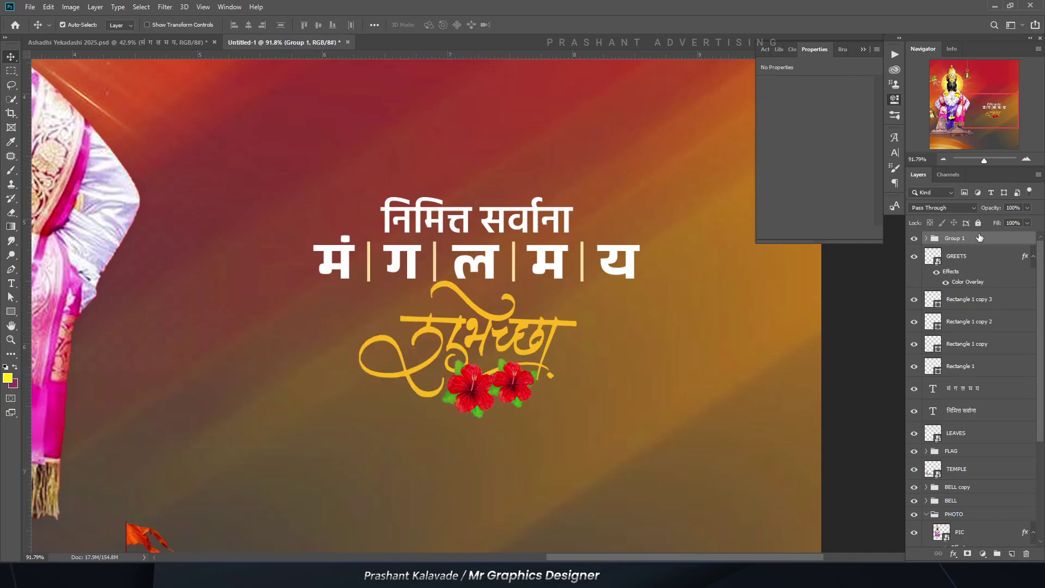
pyautogui.doubleClick(980, 237)
pyautogui.click(626, 389)
pyautogui.click(627, 404)
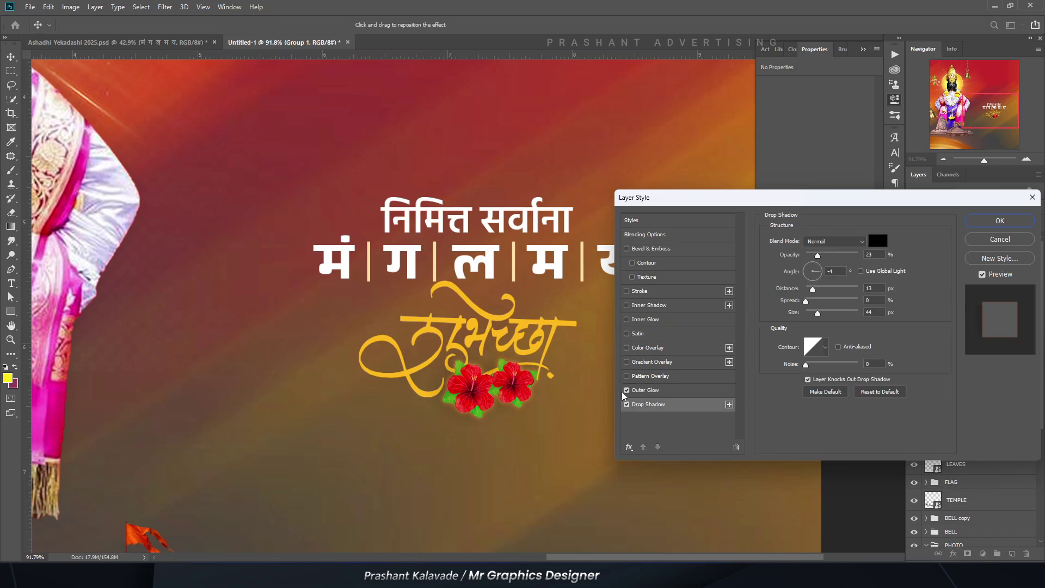
pyautogui.click(626, 390)
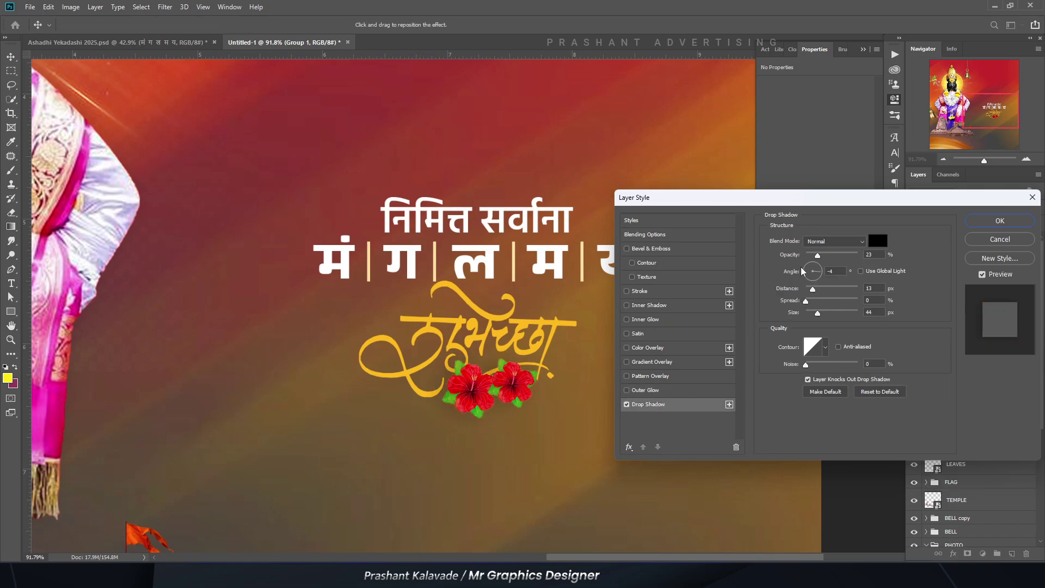
# Step: Set the flower group's drop shadow to a 92° angle, 7 px distance, 9 px size and about 24% opacity
pyautogui.moveTo(802, 271); pyautogui.dragTo(813, 259)
pyautogui.moveTo(818, 255)
pyautogui.mouseDown()
pyautogui.moveTo(843, 267)
pyautogui.moveTo(835, 256)
pyautogui.mouseUp()
pyautogui.moveTo(818, 313)
pyautogui.mouseDown()
pyautogui.moveTo(796, 314)
pyautogui.moveTo(810, 290)
pyautogui.moveTo(813, 314)
pyautogui.mouseUp()
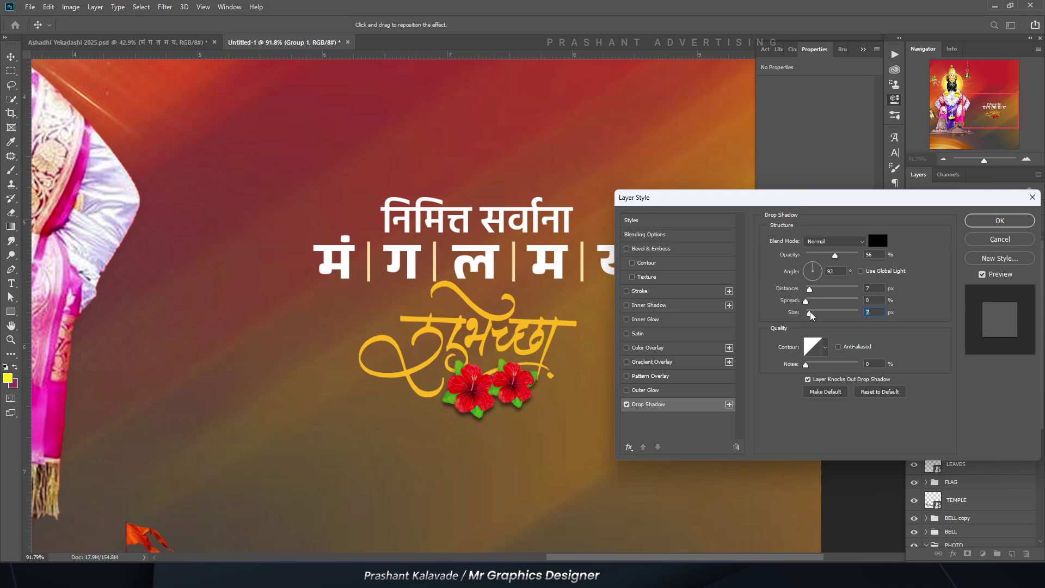
pyautogui.moveTo(824, 255); pyautogui.dragTo(821, 255)
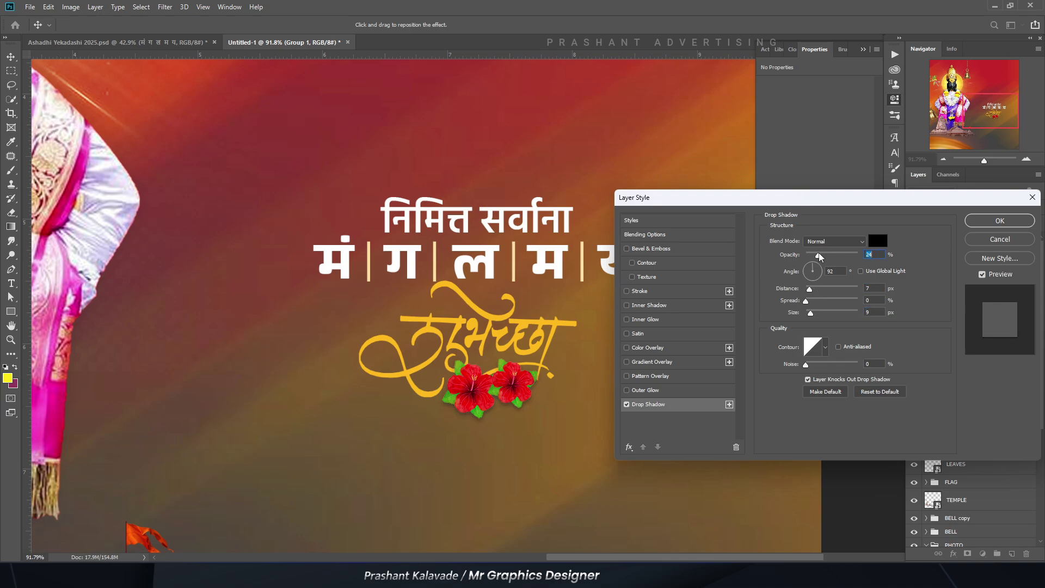
# Step: Apply the drop shadow settings to the red hibiscus flower group
pyautogui.press('Return')
pyautogui.scroll(-2, 737, 341)
pyautogui.scroll(3, 737, 340)
pyautogui.scroll(-5, 738, 340)
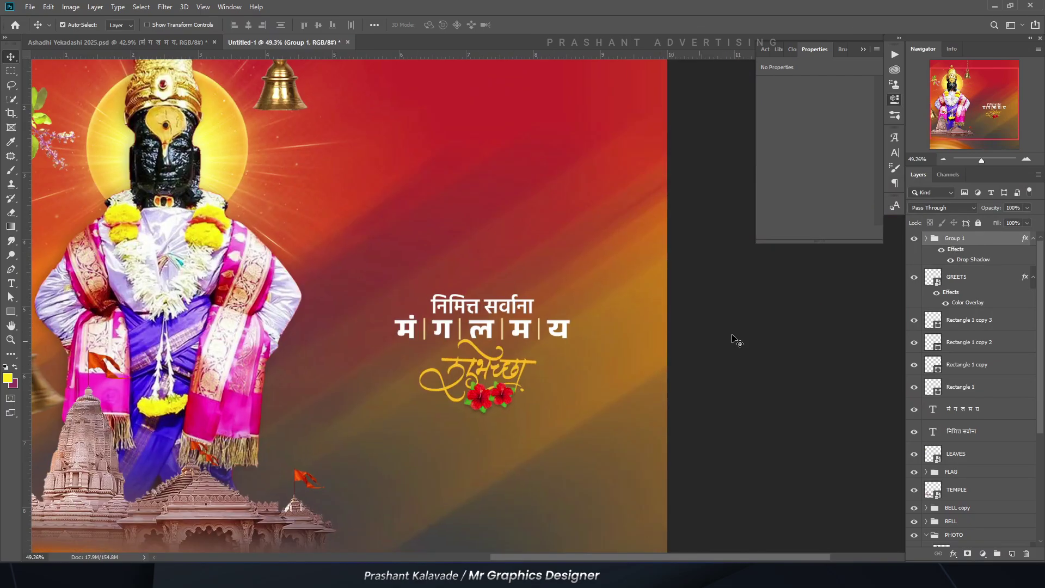
# Step: Group the greeting layers from the flower group down to the निमित्त सर्वाना text and name the group SHUBHECHHA
pyautogui.scroll(1, 737, 341)
pyautogui.keyDown('shift'); pyautogui.click(961, 410); pyautogui.keyUp('shift')
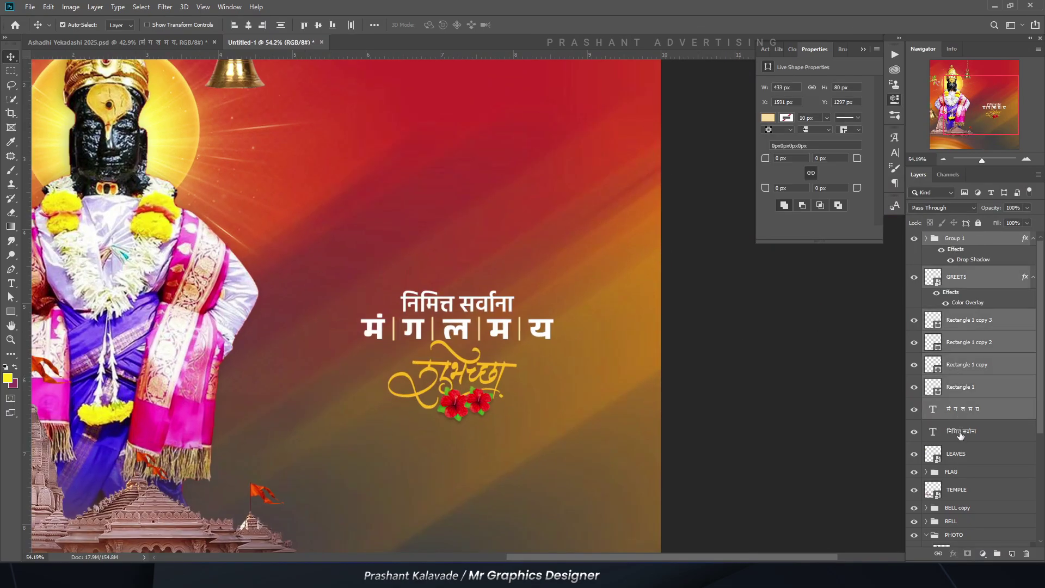
pyautogui.keyDown('shift'); pyautogui.click(960, 433); pyautogui.keyUp('shift')
pyautogui.hotkey('ctrl', 'g')
pyautogui.hotkey('ctrl', 't')
pyautogui.press('Return')
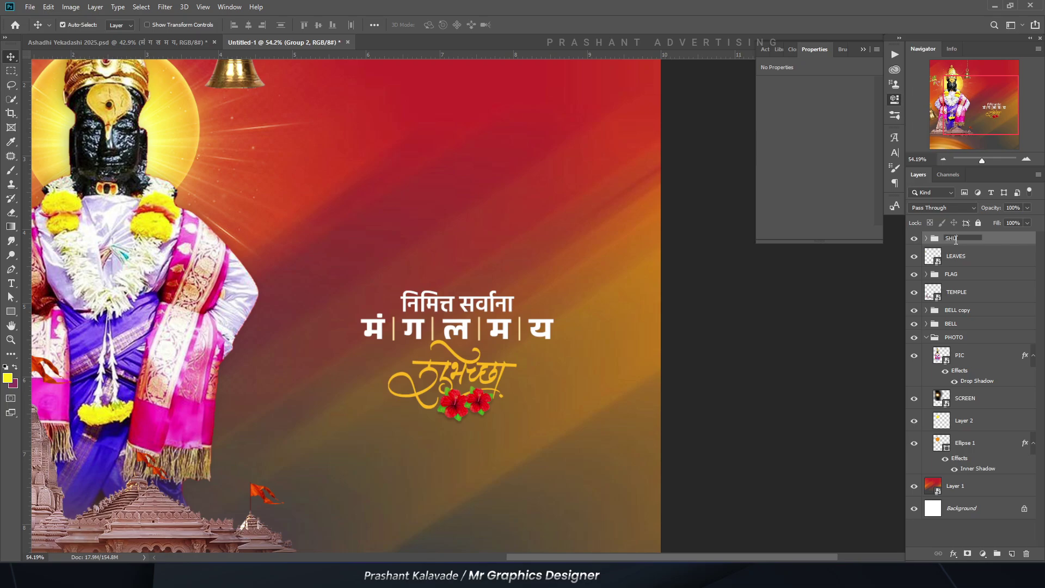
pyautogui.press('Return')
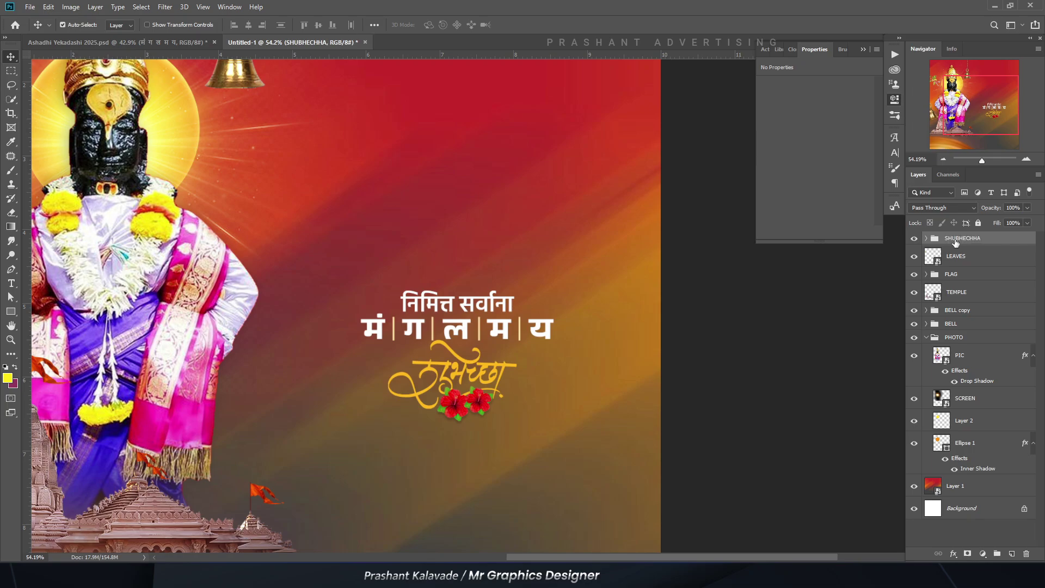
# Step: Scale the SHUBHECHHA group up to about 104% and deselect it
pyautogui.hotkey('ctrl', 't')
pyautogui.scroll(-2, 549, 370)
pyautogui.moveTo(429, 299); pyautogui.dragTo(425, 296)
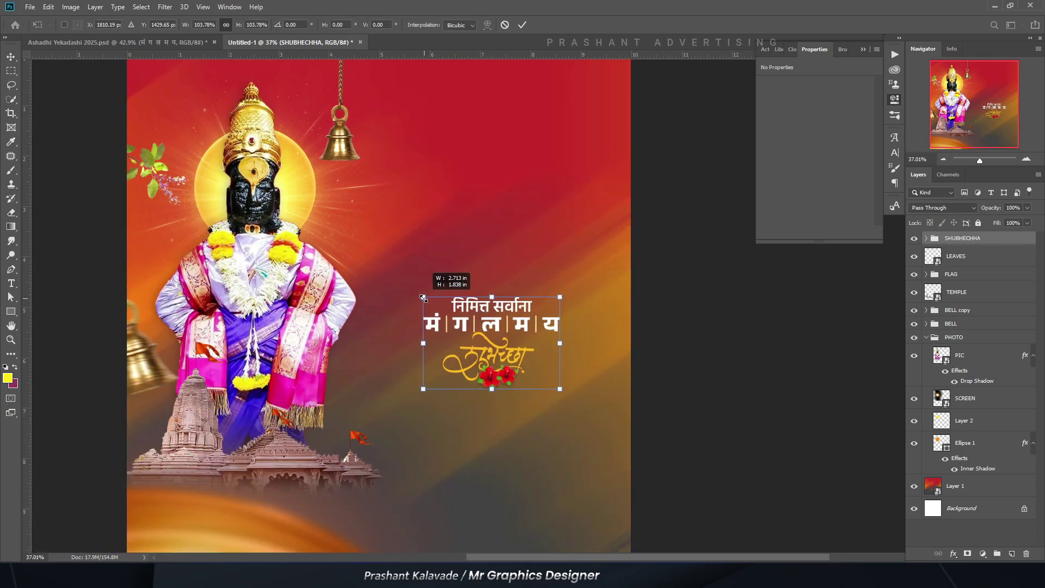
pyautogui.press('Return')
pyautogui.click(784, 327)
pyautogui.scroll(-3, 534, 354)
pyautogui.press('t')
pyautogui.scroll(5, 507, 254)
pyautogui.scroll(1, 507, 254)
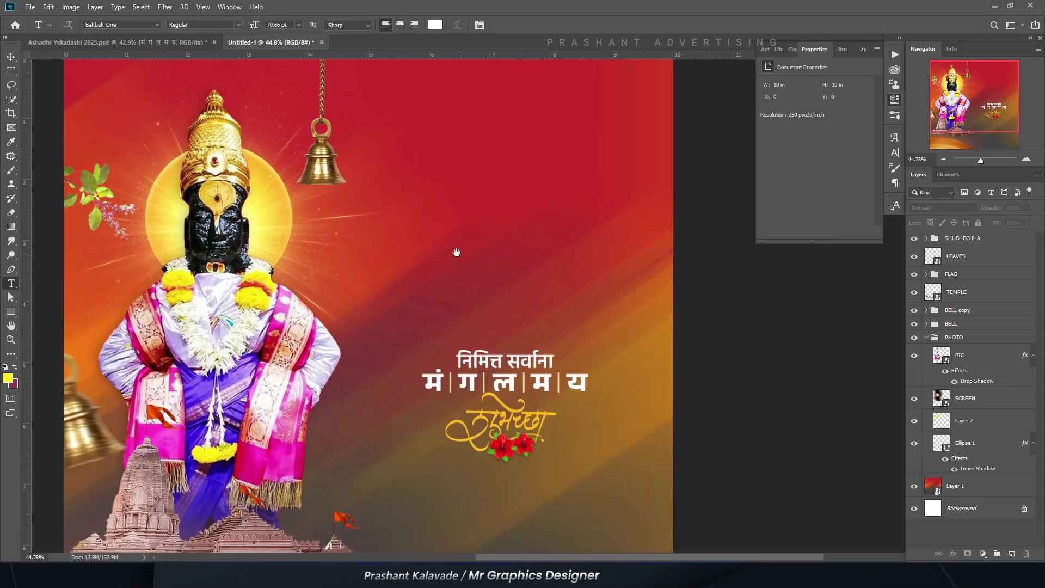
pyautogui.hscroll(2, 381, 252)
pyautogui.click(374, 253)
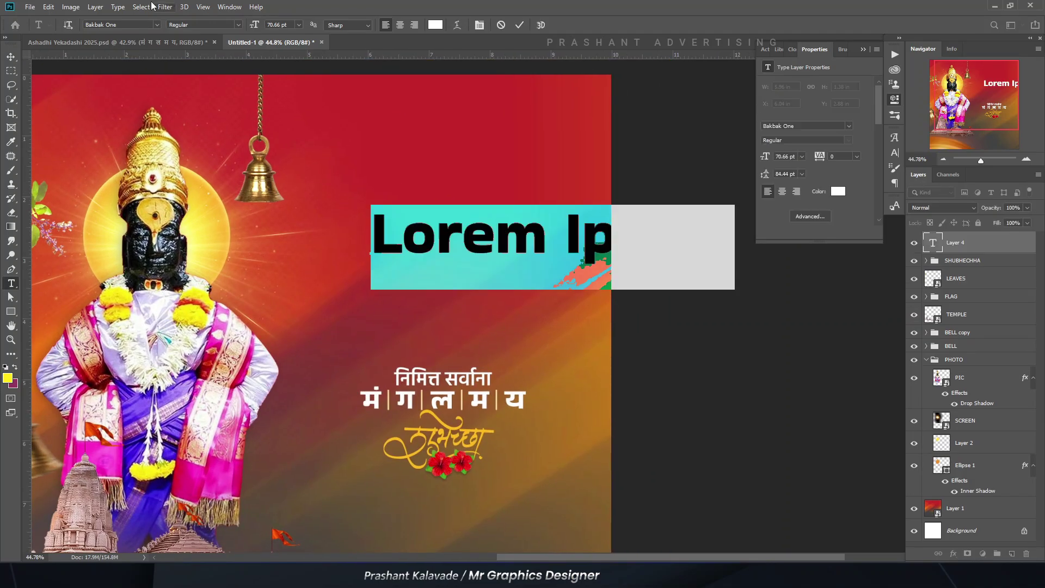
pyautogui.press('Escape')
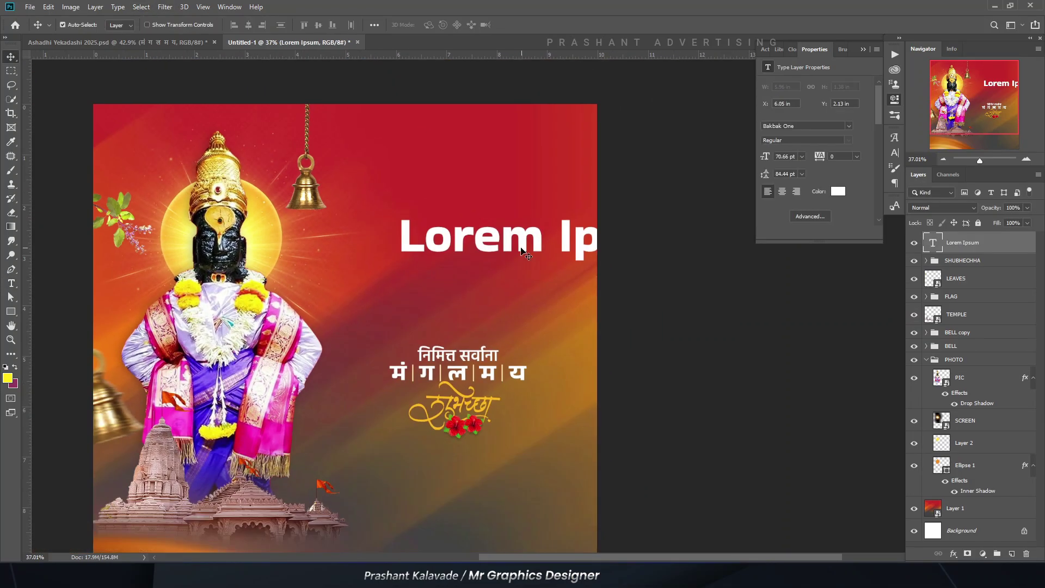
pyautogui.scroll(-4, 693, 341)
pyautogui.scroll(2, 501, 313)
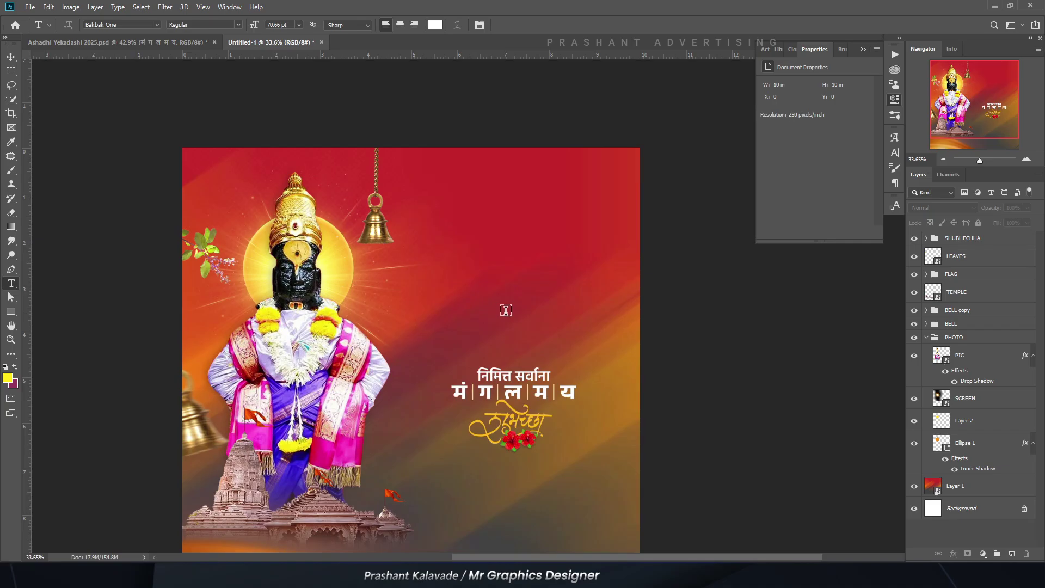
# Step: Add a placeholder text layer in the red area above the greeting, set its font to Infinity-39 and shift it slightly
pyautogui.click(510, 349)
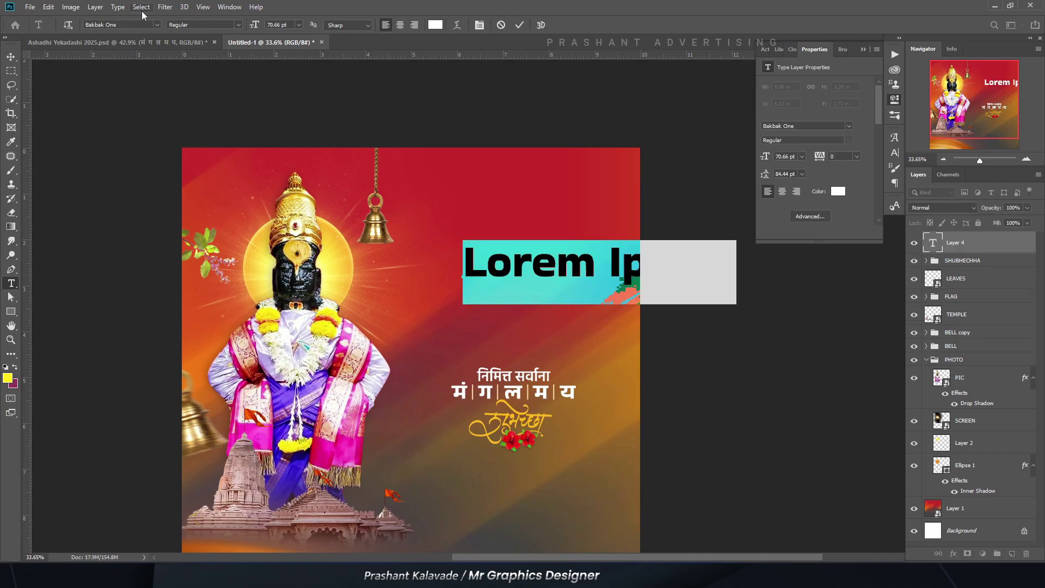
pyautogui.write('INF')
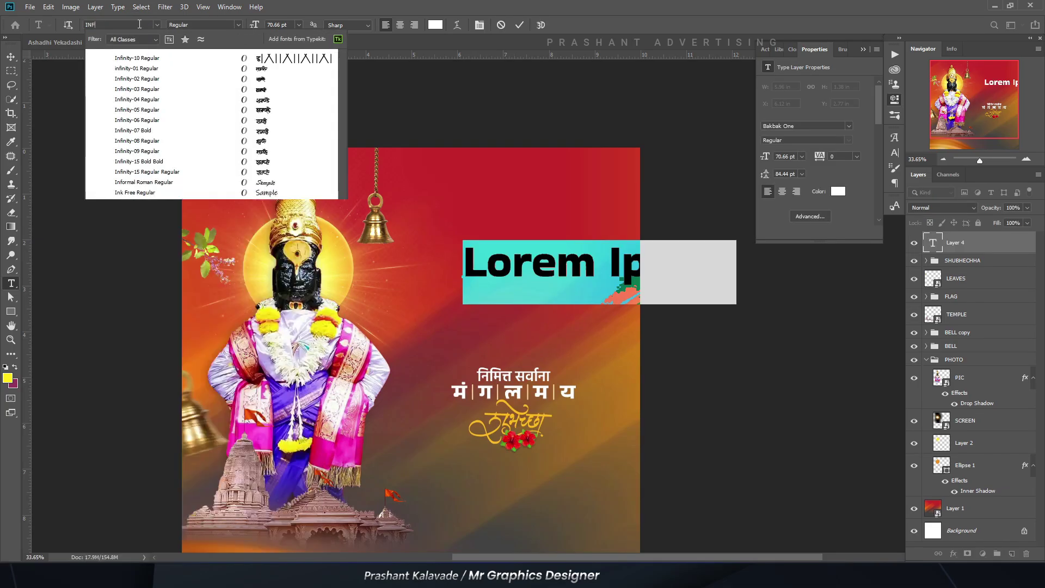
pyautogui.click(139, 194)
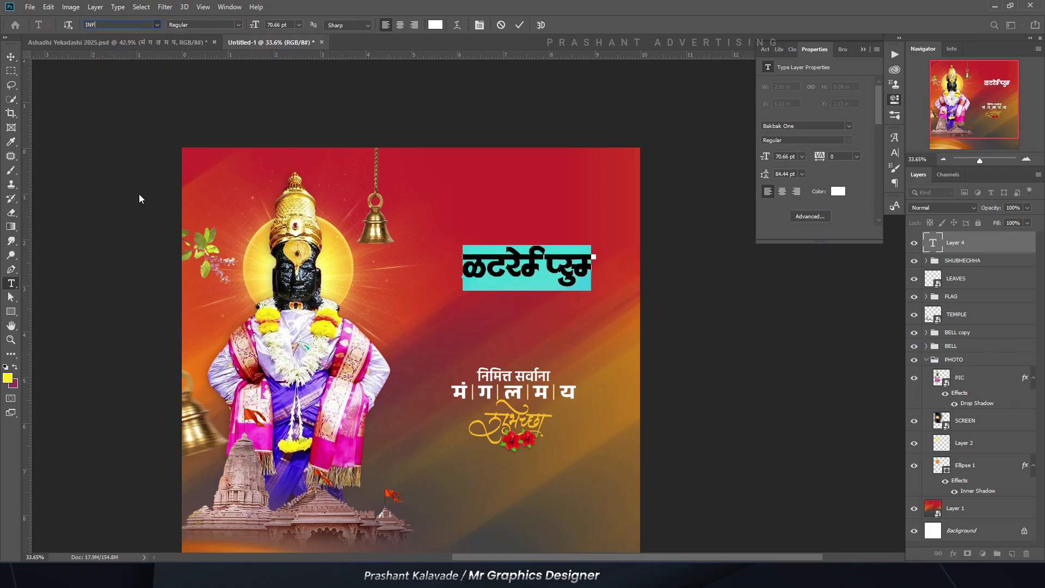
pyautogui.scroll(3, 457, 282)
pyautogui.moveTo(491, 329); pyautogui.dragTo(430, 347)
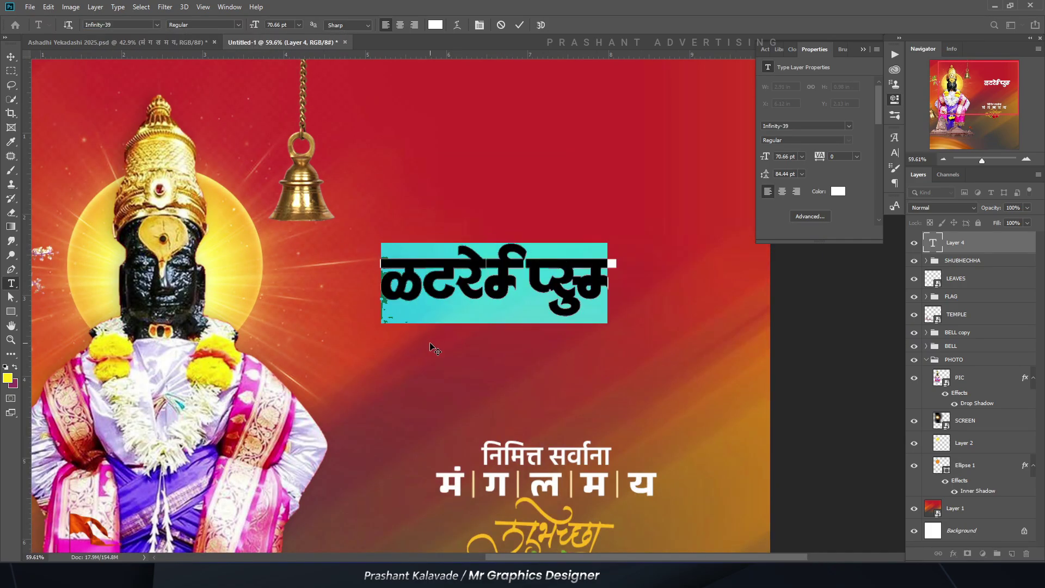
pyautogui.click(11, 54)
# Step: Scale the placeholder text up to about 89 pt
pyautogui.hotkey('ctrl', 't')
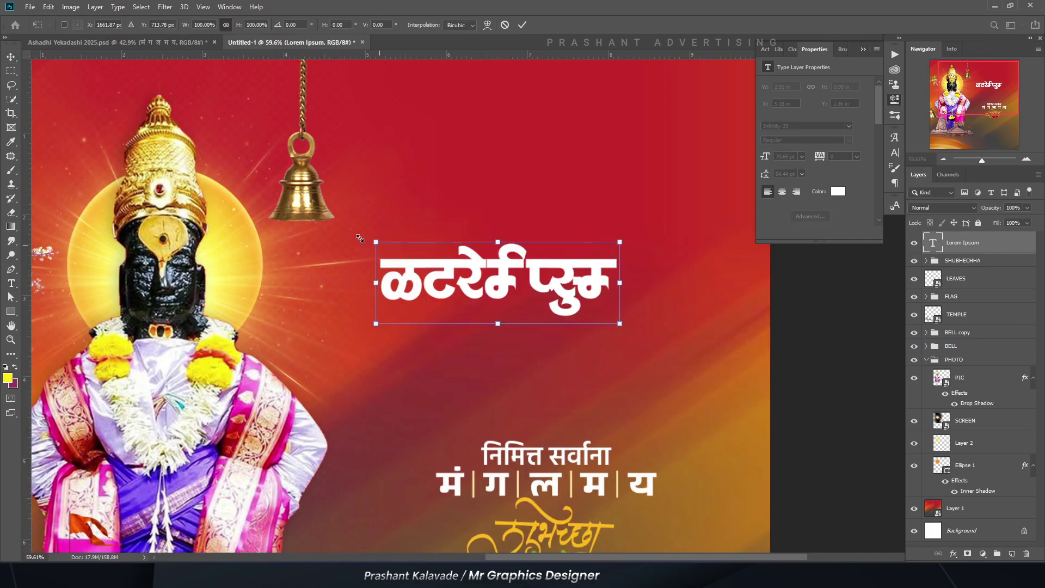
pyautogui.moveTo(373, 241); pyautogui.dragTo(349, 233)
pyautogui.press('Return')
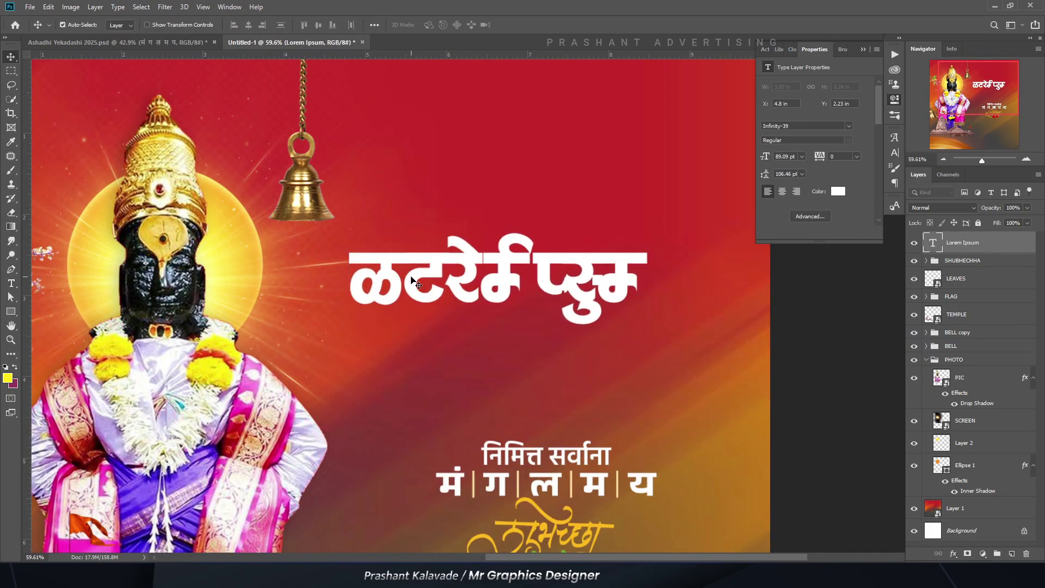
# Step: Display the font's glyph list and move the placeholder text slightly down and to the right
pyautogui.click(863, 49)
pyautogui.click(895, 137)
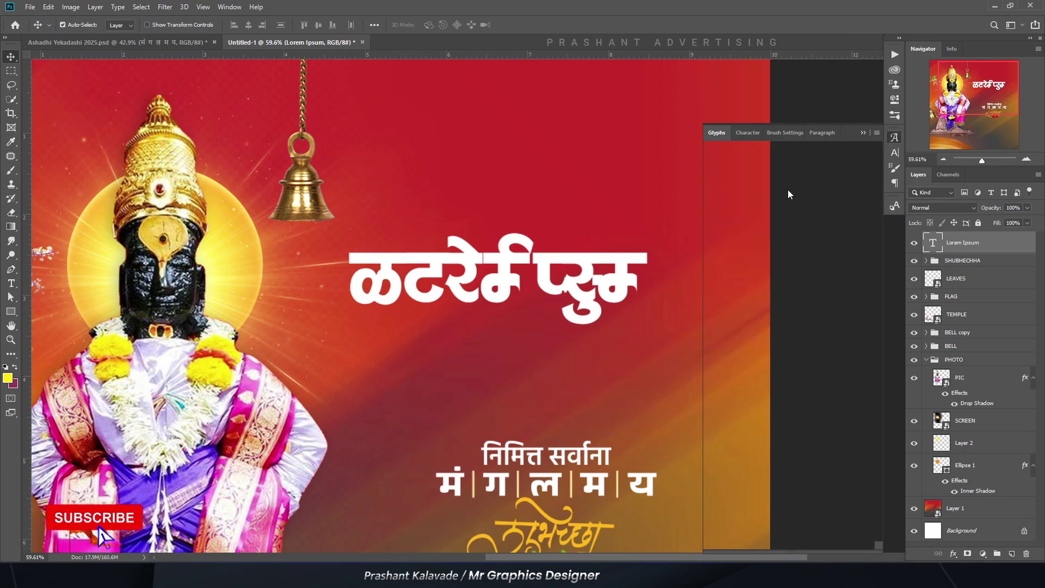
pyautogui.moveTo(516, 280); pyautogui.dragTo(516, 290)
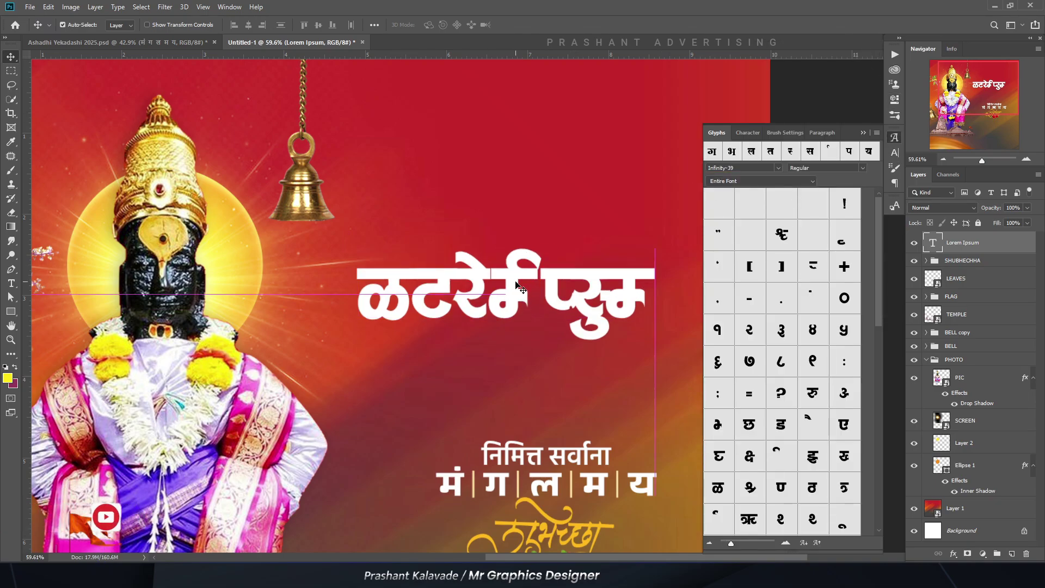
# Step: Replace the placeholder text with आषाढी, inserting the ढ character from the Infinity-39 glyphs
pyautogui.doubleClick(445, 309)
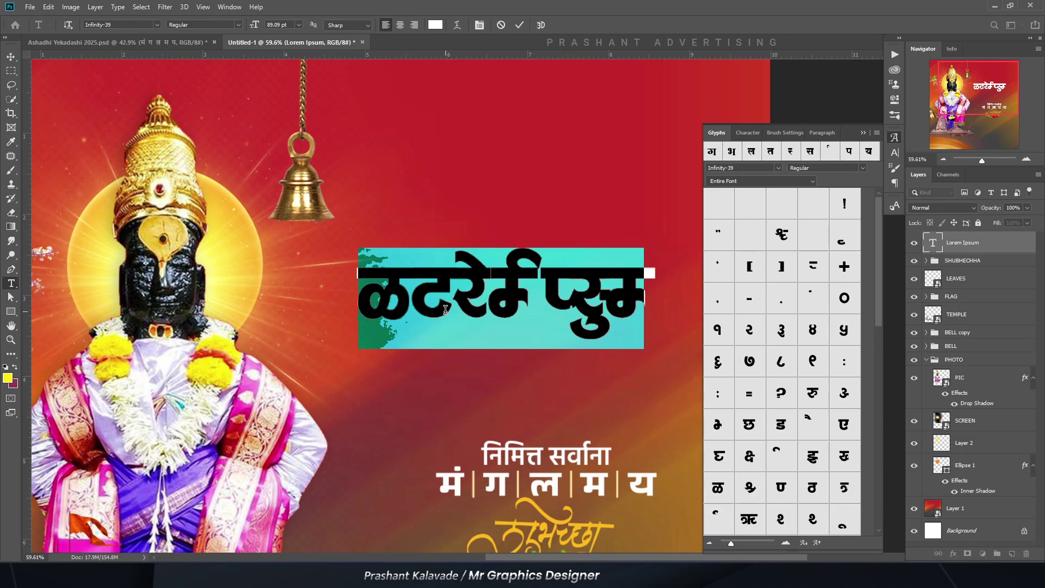
pyautogui.write('133')
pyautogui.press('BackSpace')
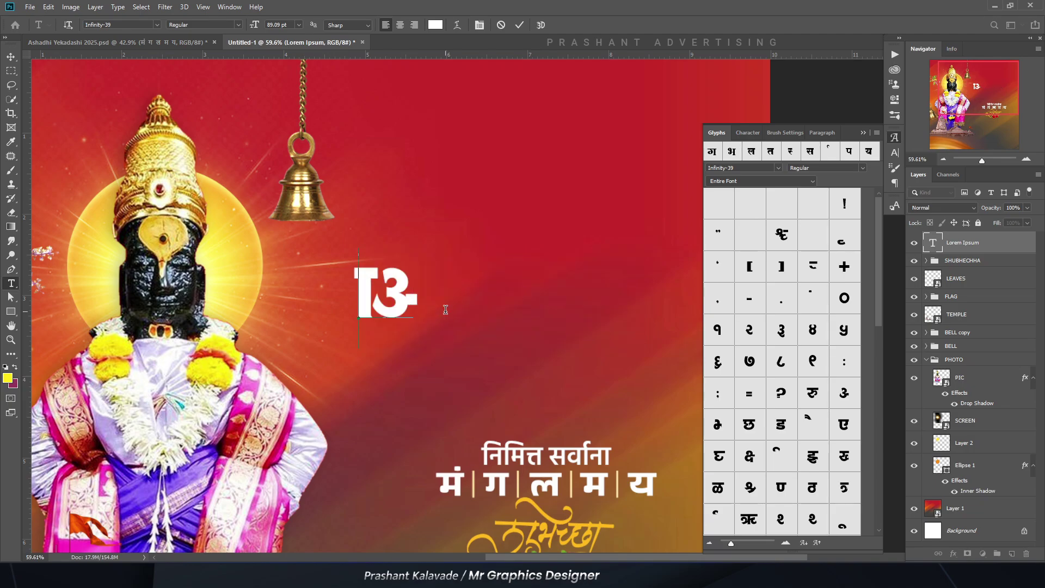
pyautogui.press('Delete')
pyautogui.write('TT')
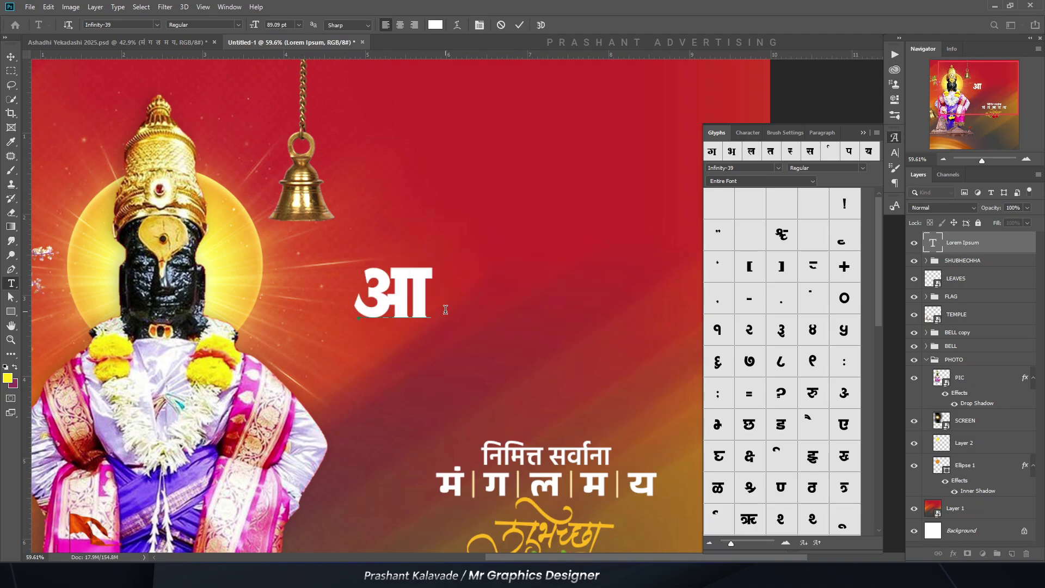
pyautogui.write('षा')
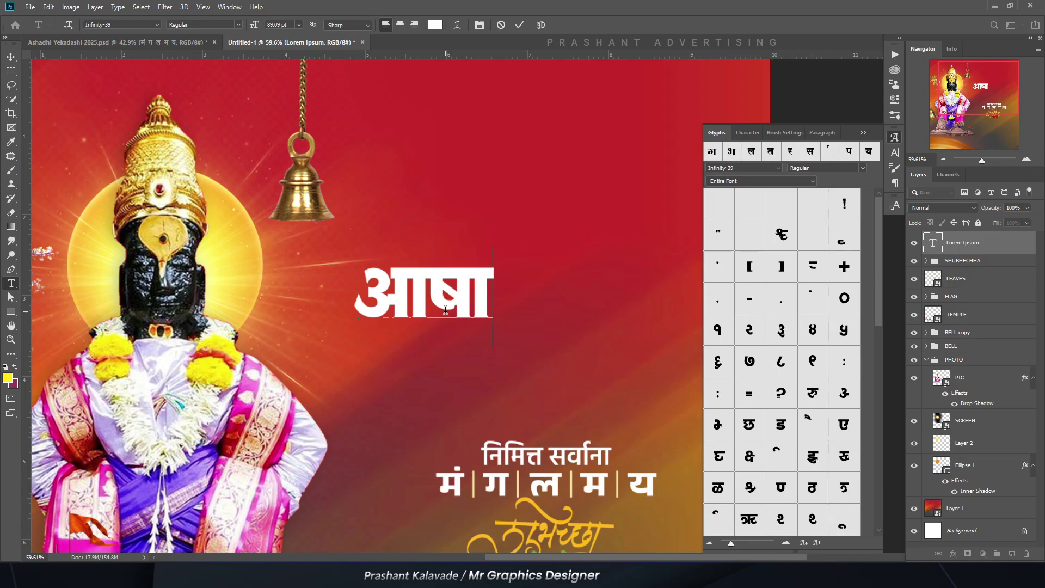
pyautogui.scroll(-2, 811, 425)
pyautogui.doubleClick(828, 430)
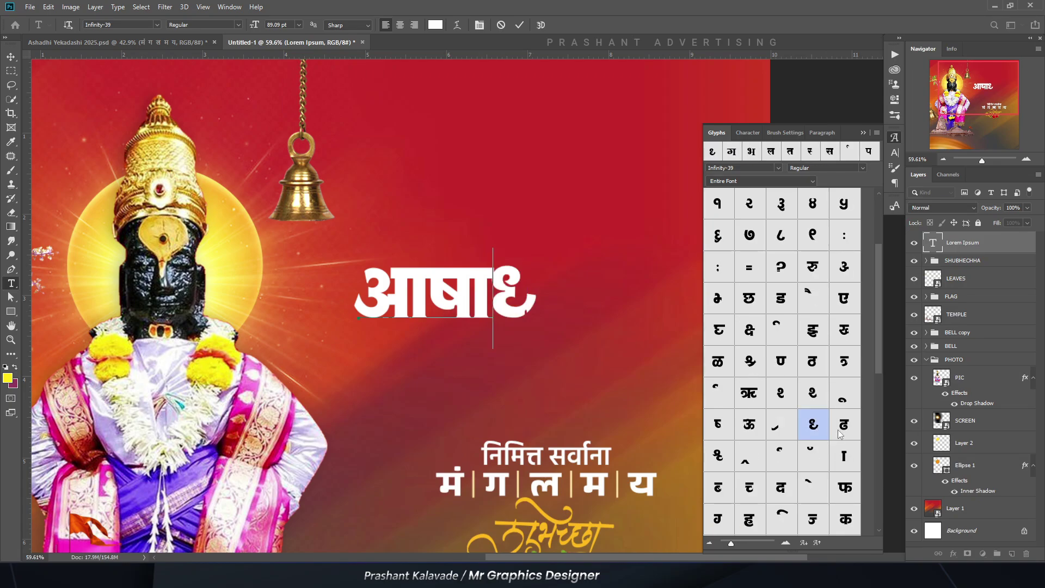
pyautogui.doubleClick(837, 431)
pyautogui.write('ी')
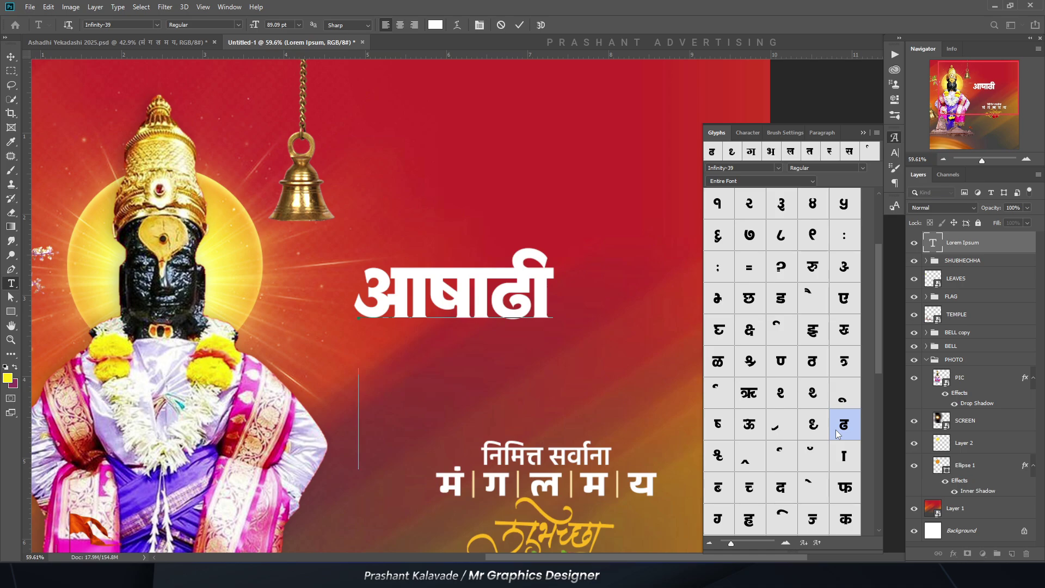
pyautogui.hotkey('ctrl', 'Return')
pyautogui.press('v')
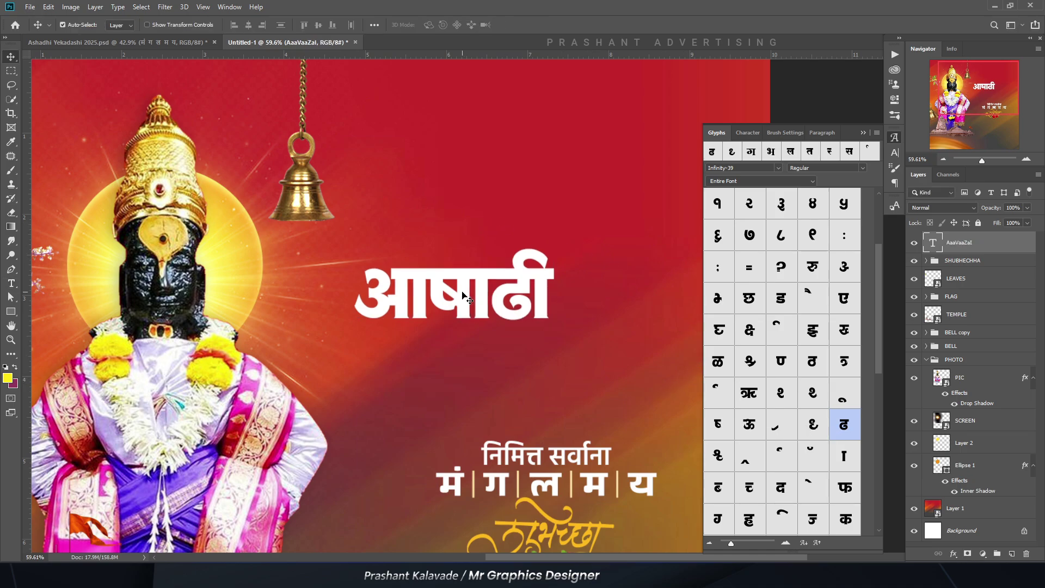
# Step: Duplicate the आषाढी text directly below the original and scale the copy up to about 110%
pyautogui.moveTo(463, 295); pyautogui.dragTo(464, 363)
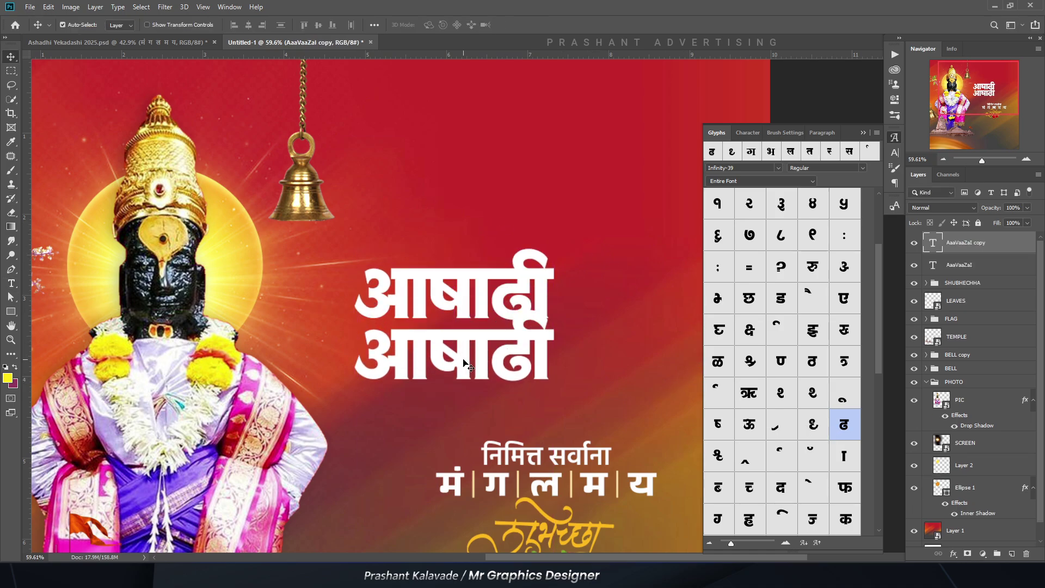
pyautogui.scroll(1, 467, 363)
pyautogui.hotkey('ctrl', 't')
pyautogui.moveTo(572, 420); pyautogui.dragTo(596, 432)
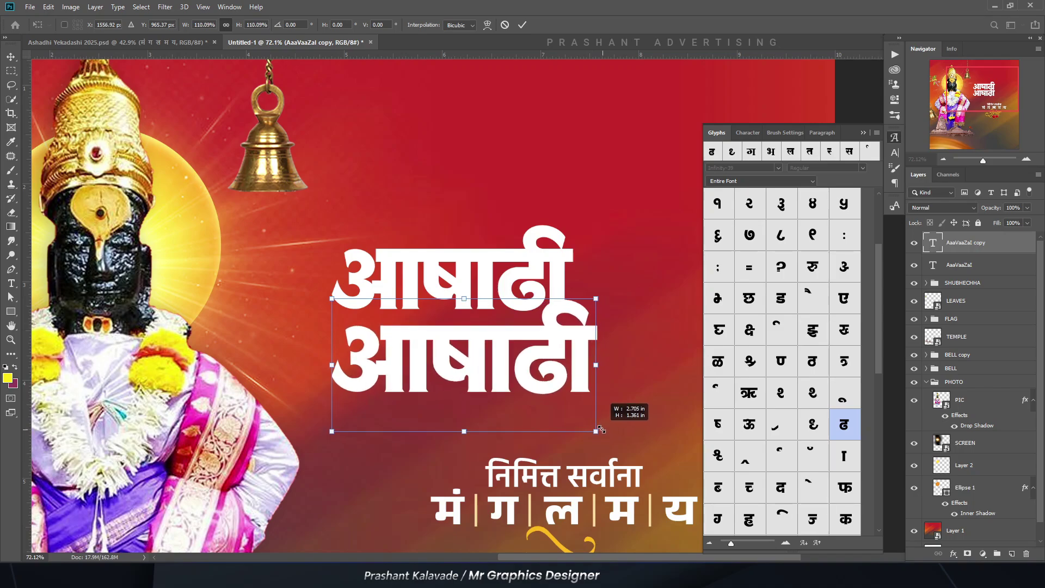
pyautogui.press('Return')
# Step: Replace the copied text with एकादशी, inserting the ए character from the Infinity-39 glyphs
pyautogui.press('t')
pyautogui.click(447, 381)
pyautogui.hotkey('ctrl', 'a')
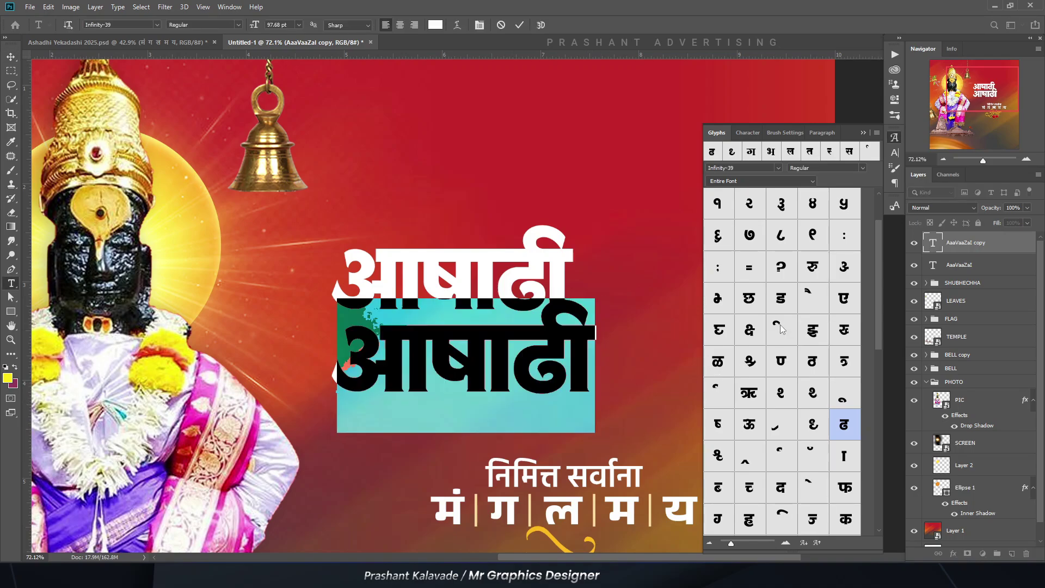
pyautogui.scroll(-2, 770, 368)
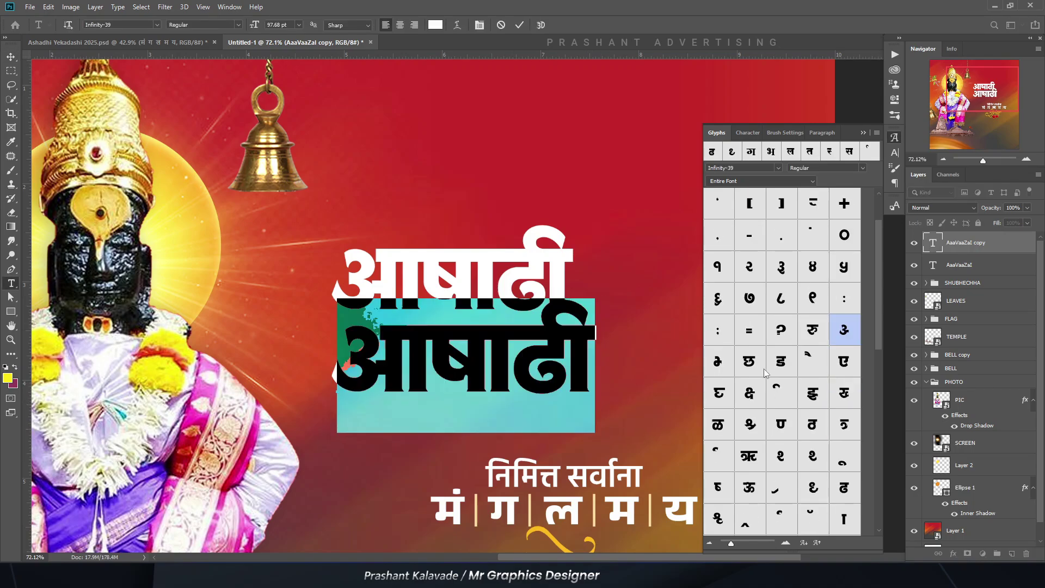
pyautogui.doubleClick(842, 368)
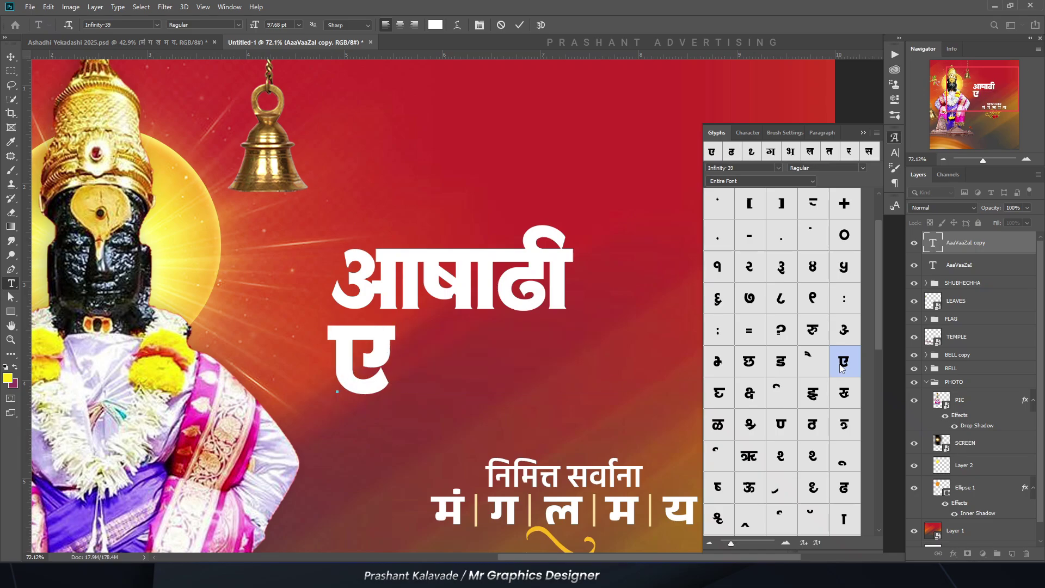
pyautogui.write('काद')
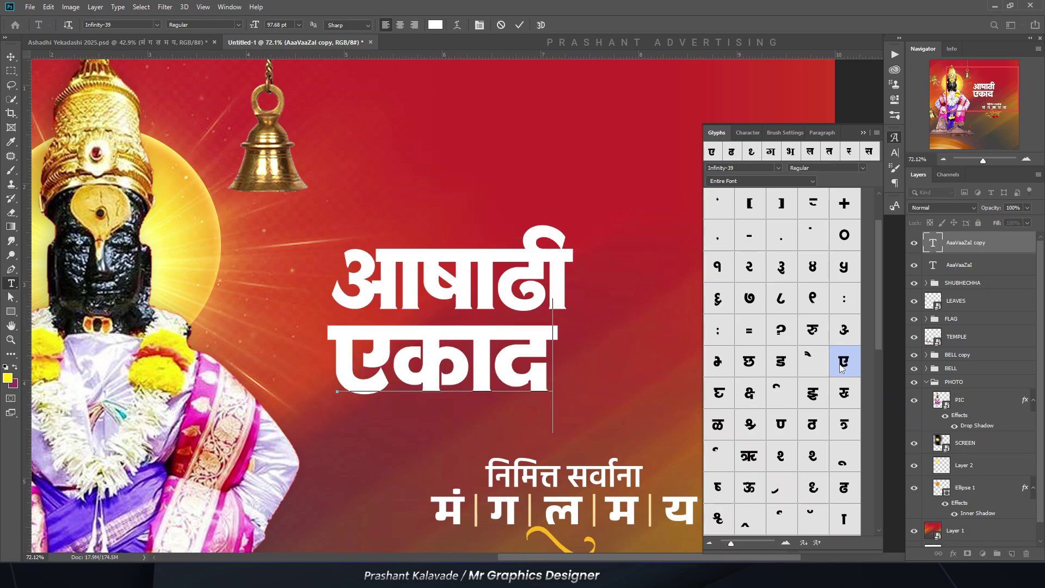
pyautogui.write('शी')
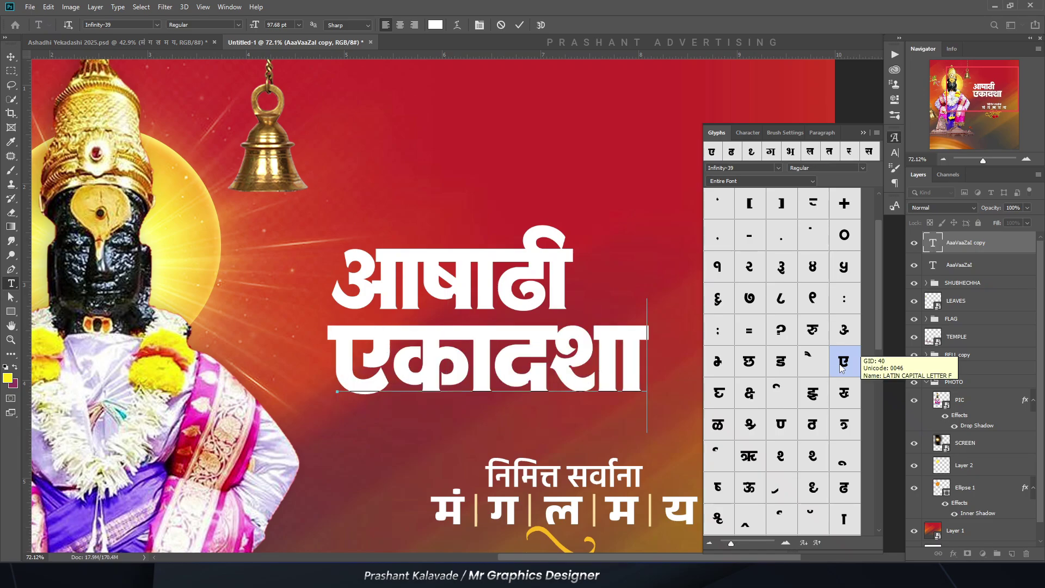
pyautogui.hotkey('ctrl', 'Return')
pyautogui.press('v')
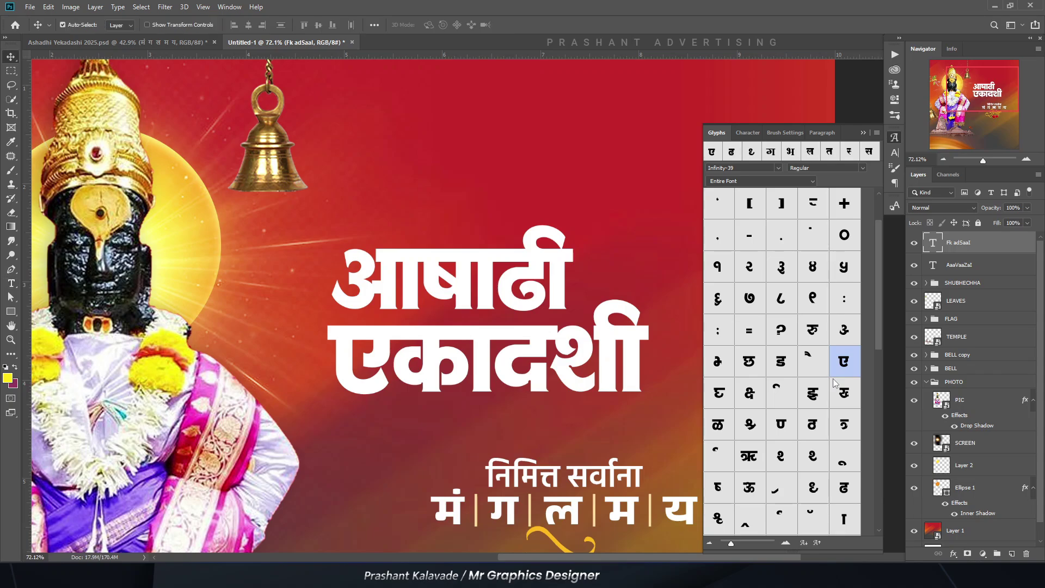
# Step: Nudge the एकादशी line up closer to आषाढी and scale it down slightly
pyautogui.press('Up')
pyautogui.press('Up')
pyautogui.press('Up')
pyautogui.press('Up')
pyautogui.press('Up')
pyautogui.press('Up')
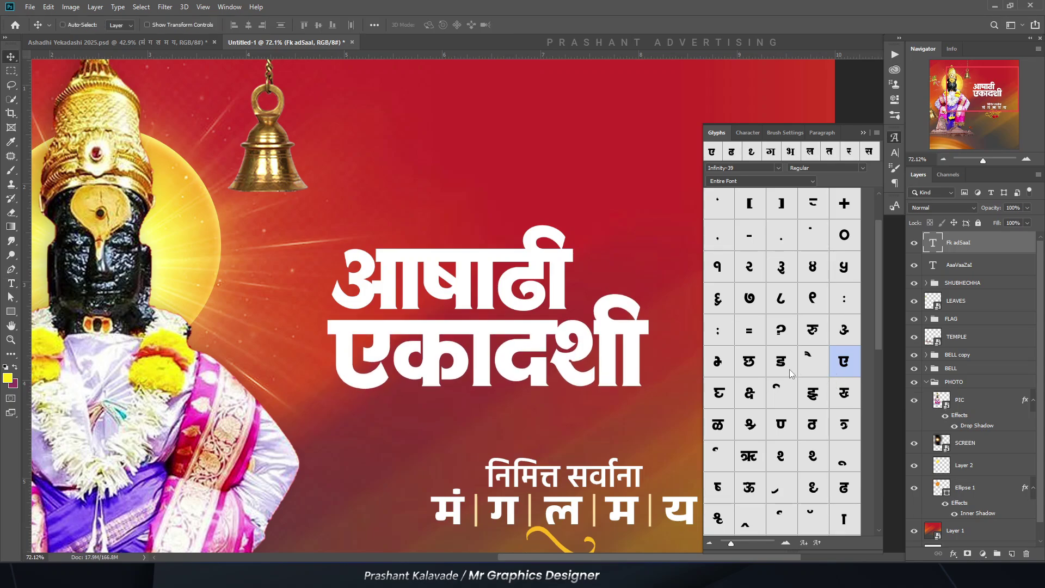
pyautogui.hotkey('ctrl', 't')
pyautogui.moveTo(655, 425); pyautogui.dragTo(623, 411)
pyautogui.press('Return')
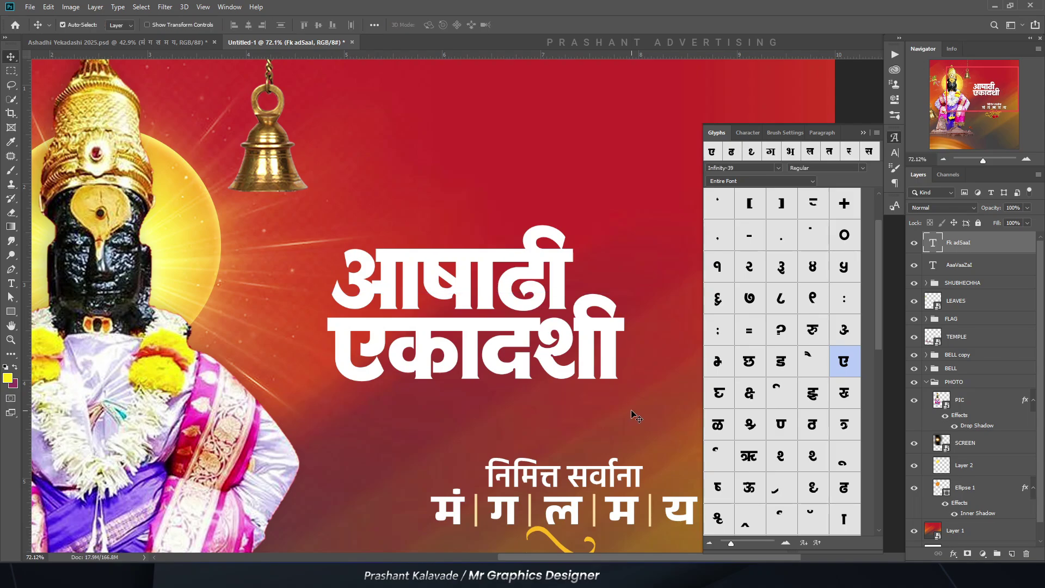
pyautogui.scroll(-3, 450, 243)
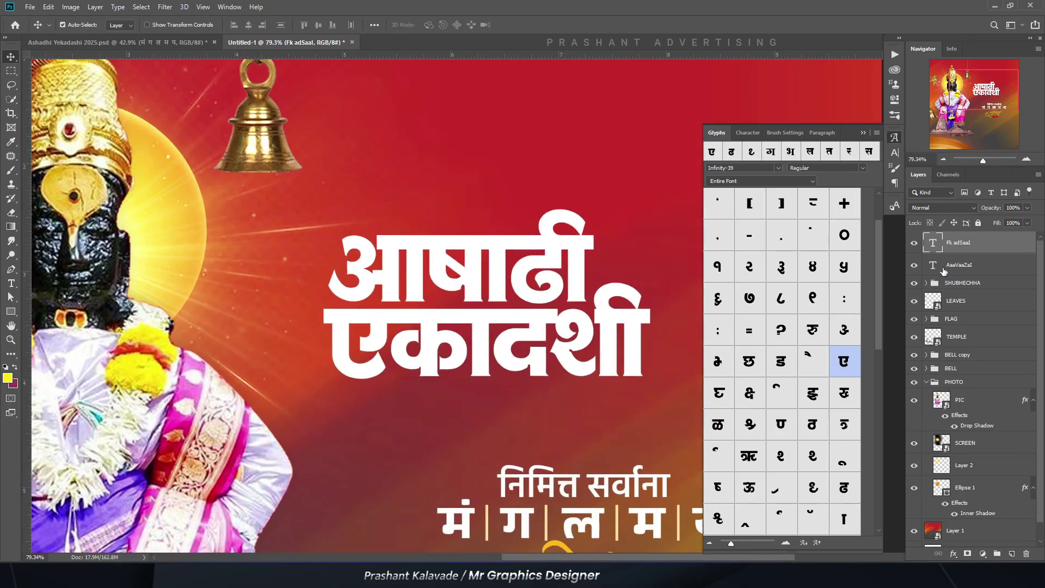
# Step: Scale the आषाढी and एकादशी lines together to about 139% and position them directly above the greeting text
pyautogui.keyDown('shift'); pyautogui.click(959, 266); pyautogui.keyUp('shift')
pyautogui.hotkey('ctrl', 't')
pyautogui.moveTo(532, 297); pyautogui.dragTo(600, 333)
pyautogui.moveTo(403, 303); pyautogui.dragTo(425, 313)
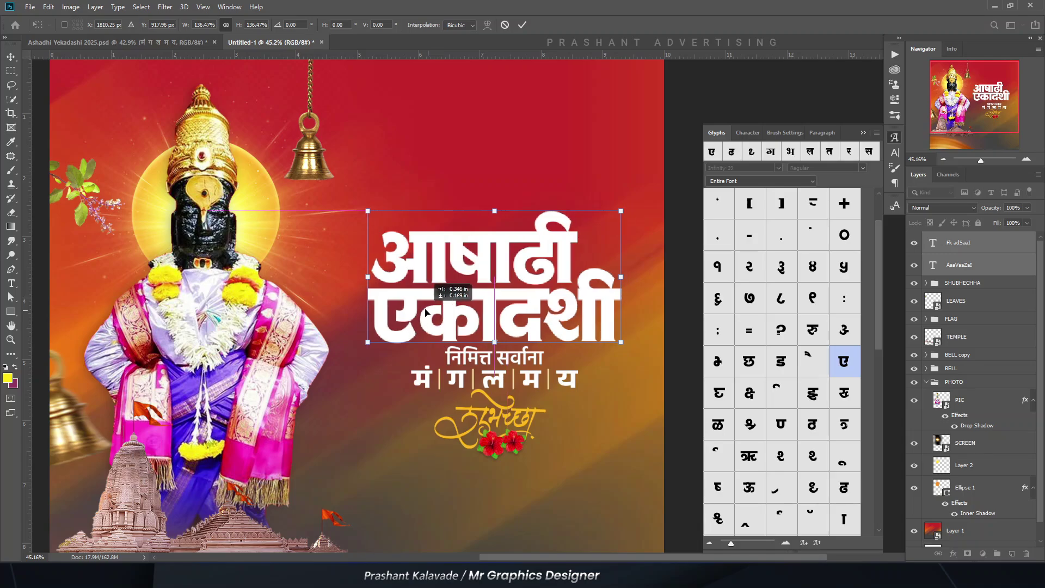
pyautogui.moveTo(366, 211); pyautogui.dragTo(366, 212)
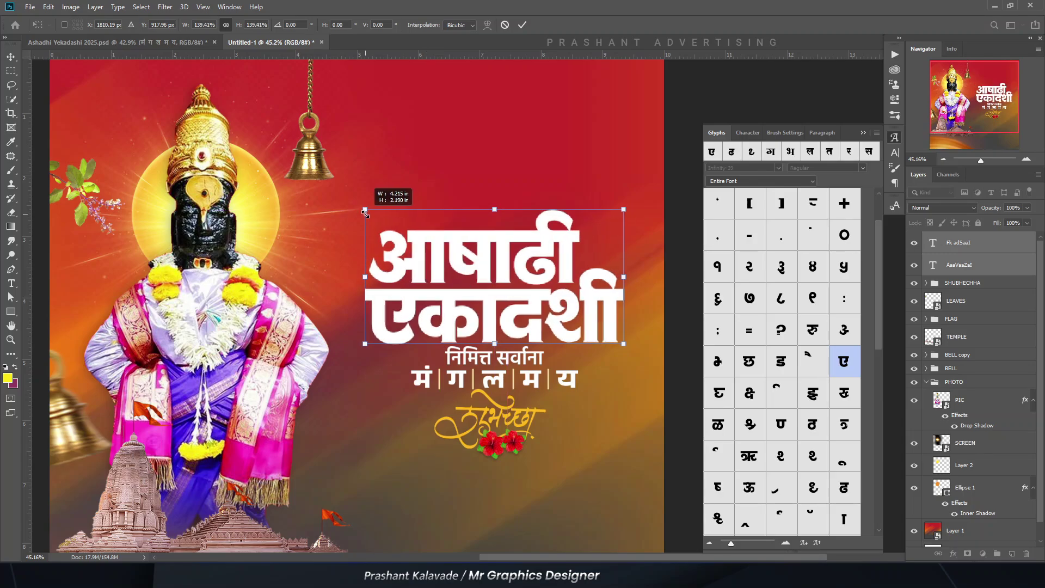
pyautogui.press('Return')
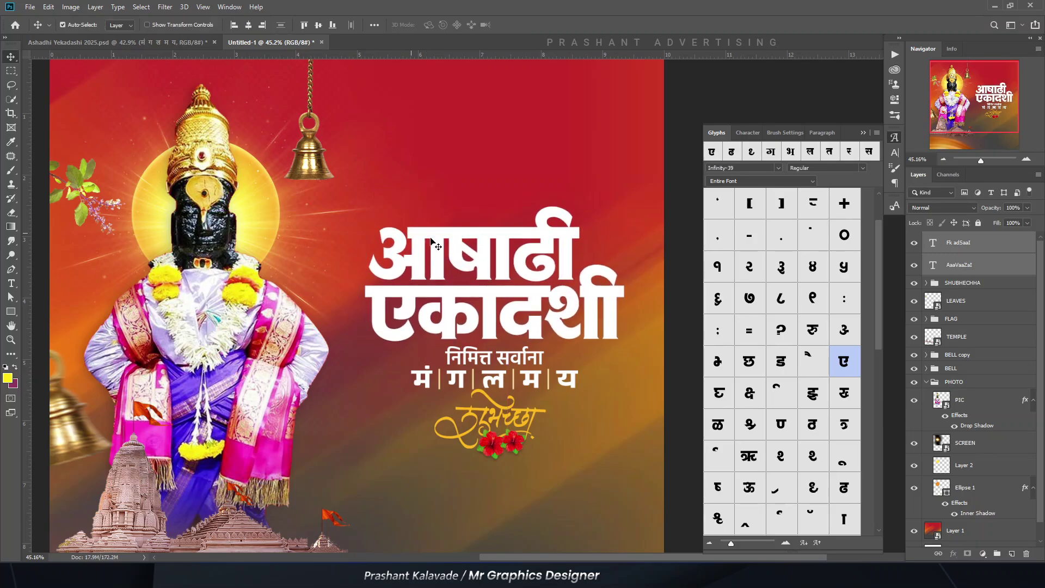
# Step: Collapse the Glyphs panel and group the two title text layers
pyautogui.scroll(1, 512, 271)
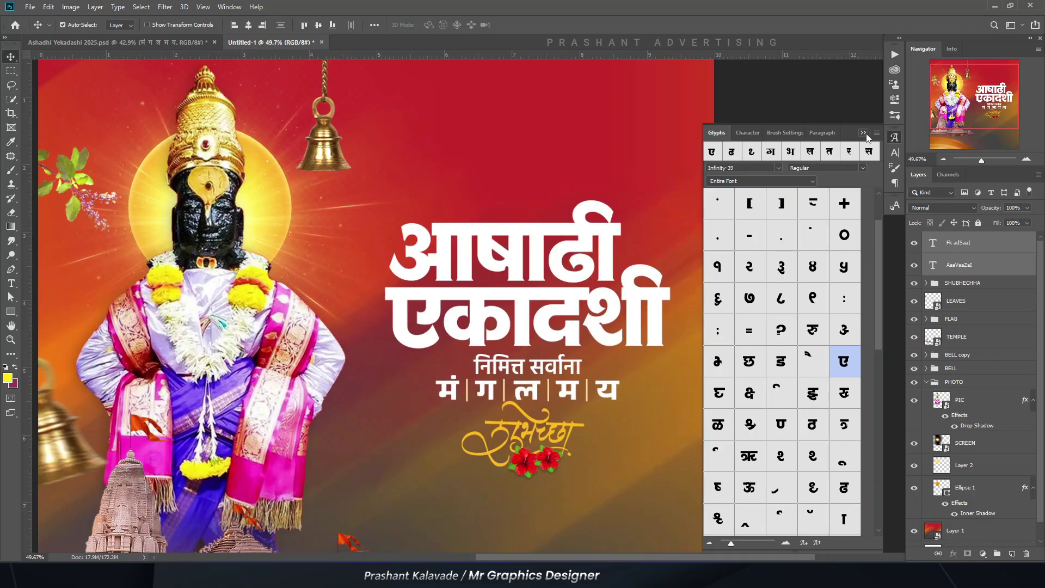
pyautogui.click(865, 134)
pyautogui.scroll(1, 486, 232)
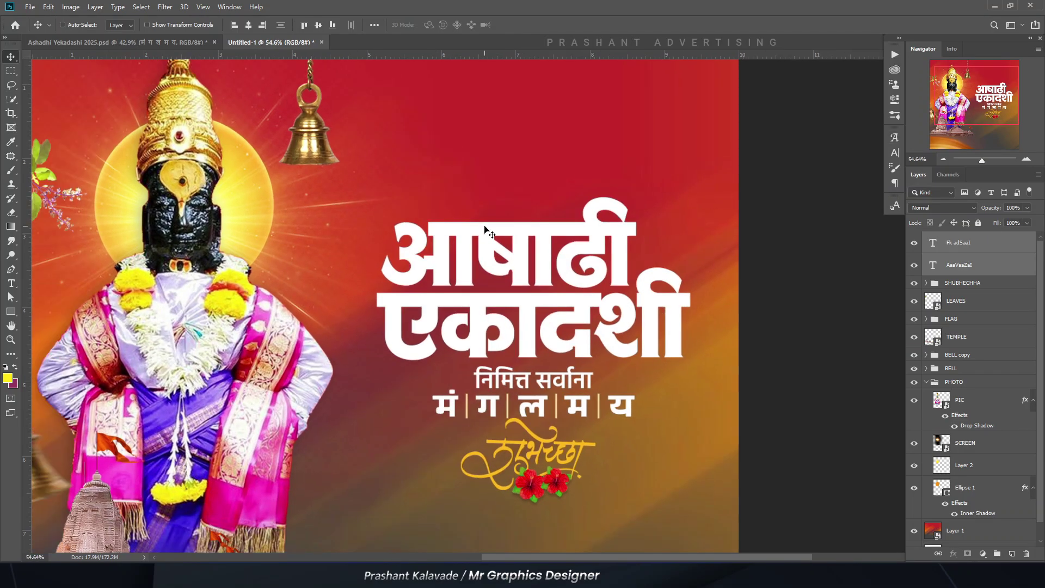
pyautogui.hotkey('ctrl', 'g')
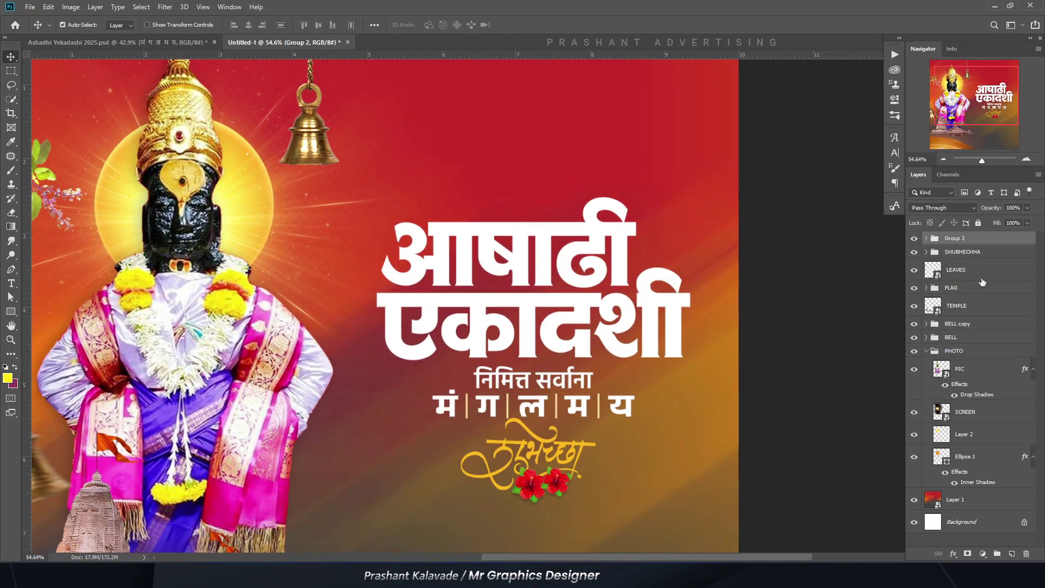
pyautogui.scroll(-2, 531, 246)
pyautogui.scroll(3, 520, 253)
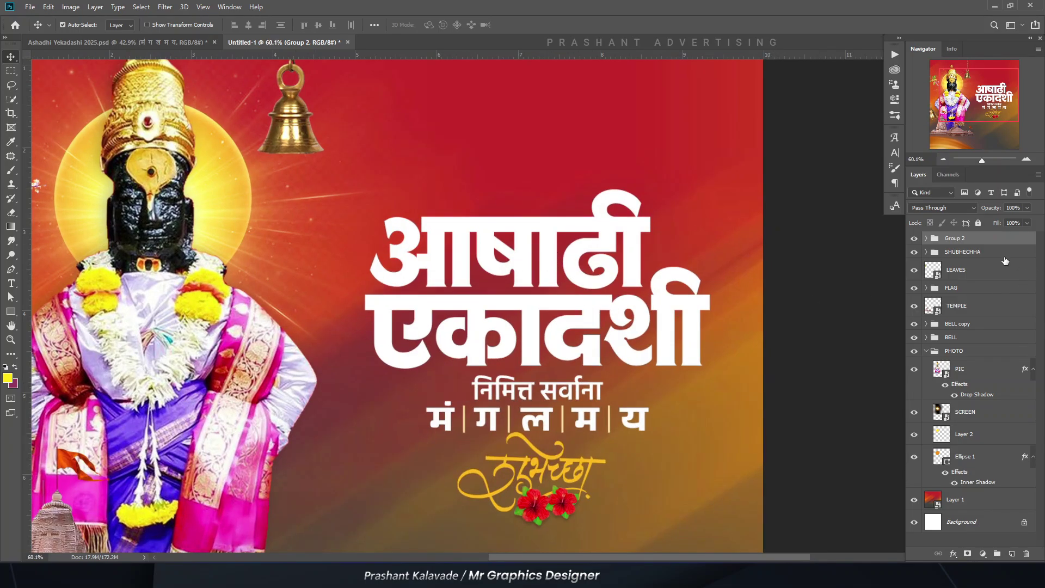
# Step: Duplicate the title group and clip a new Hard Light layer to the copy
pyautogui.hotkey('ctrl', 'j')
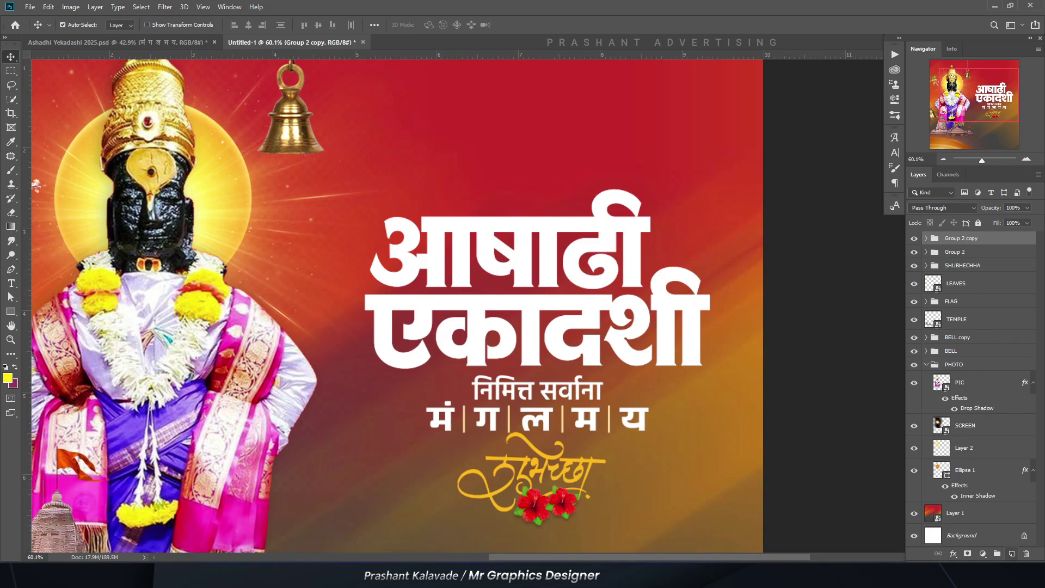
pyautogui.click(1011, 554)
pyautogui.click(960, 269)
pyautogui.click(942, 208)
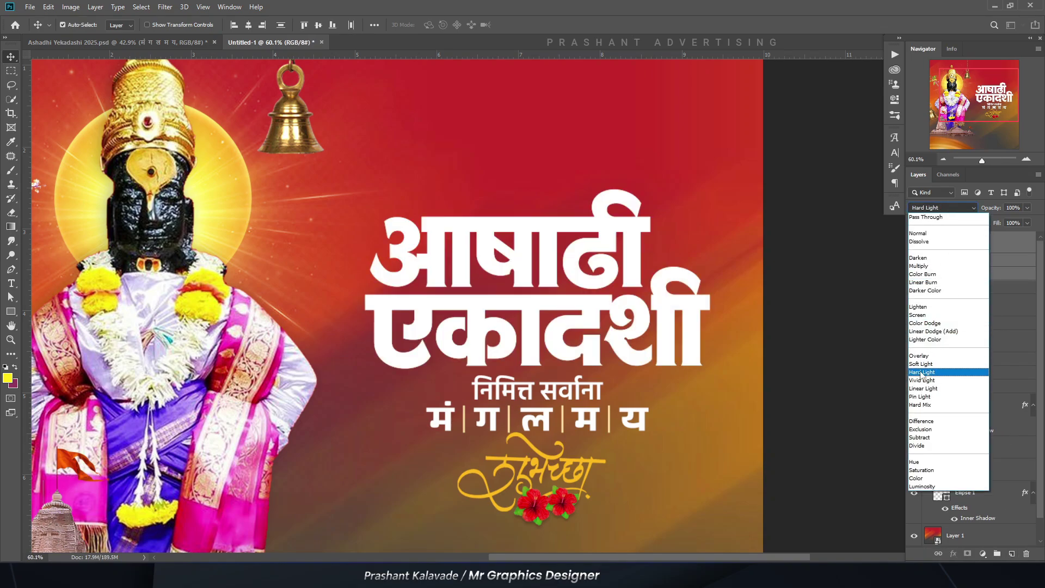
pyautogui.press('Escape')
pyautogui.click(961, 243)
pyautogui.rightClick(959, 246)
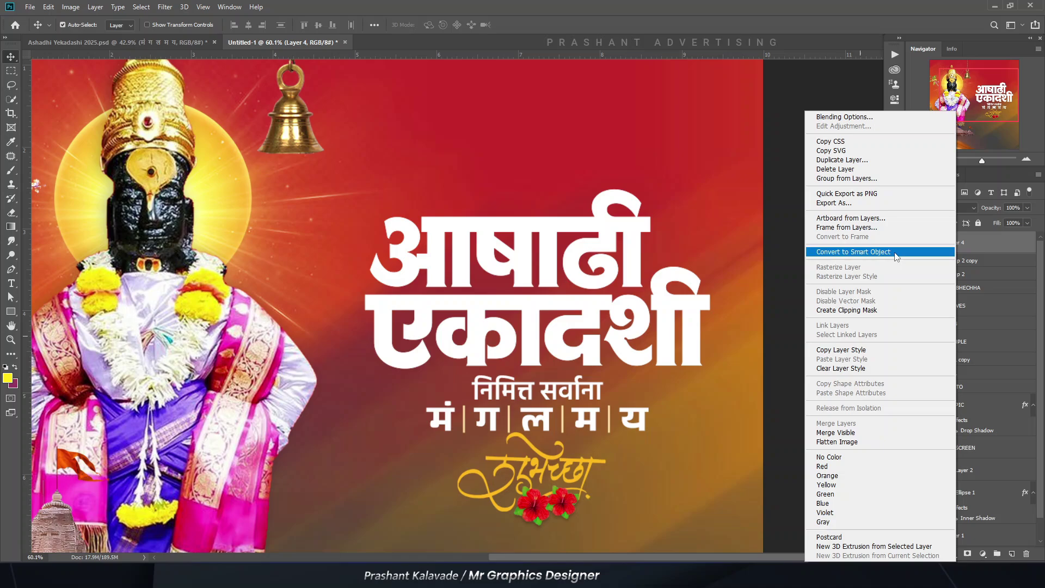
pyautogui.click(846, 310)
# Step: Choose the 500 px textured brush preset and set the foreground color to dark brown 521f00
pyautogui.press('b')
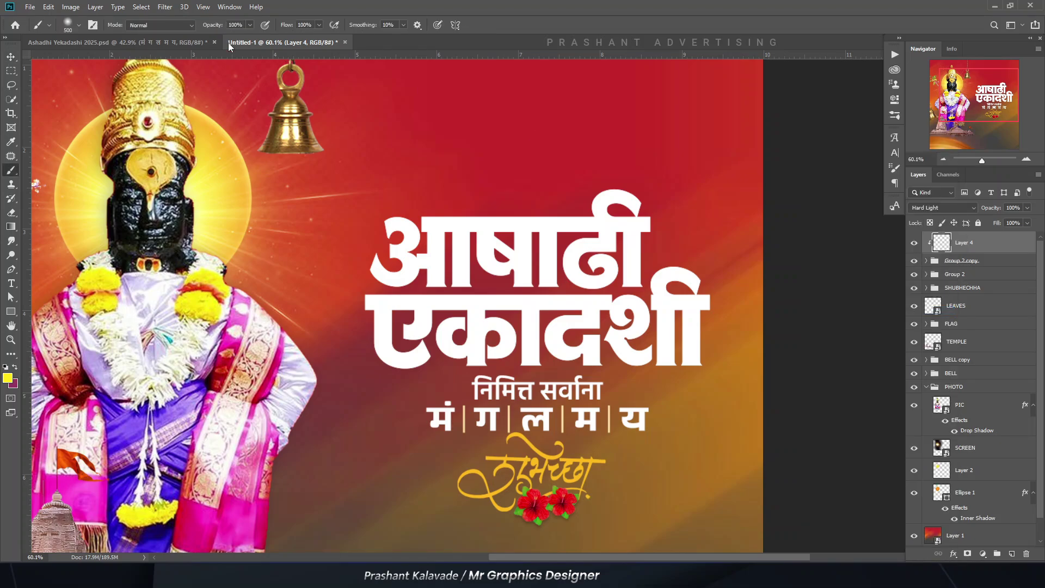
pyautogui.click(79, 25)
pyautogui.click(91, 108)
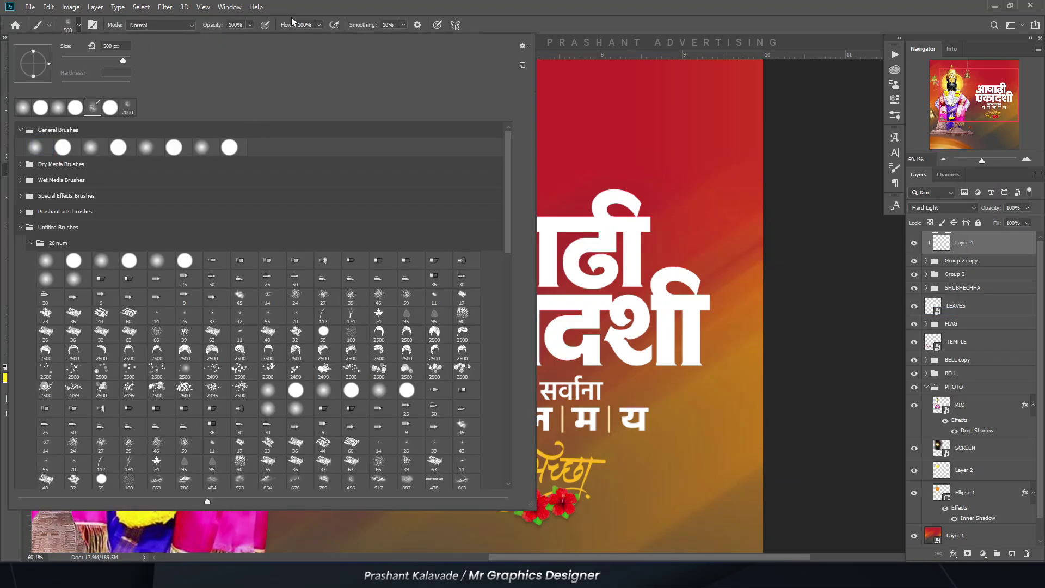
pyautogui.press('Return')
pyautogui.click(7, 378)
pyautogui.write('0521f00')
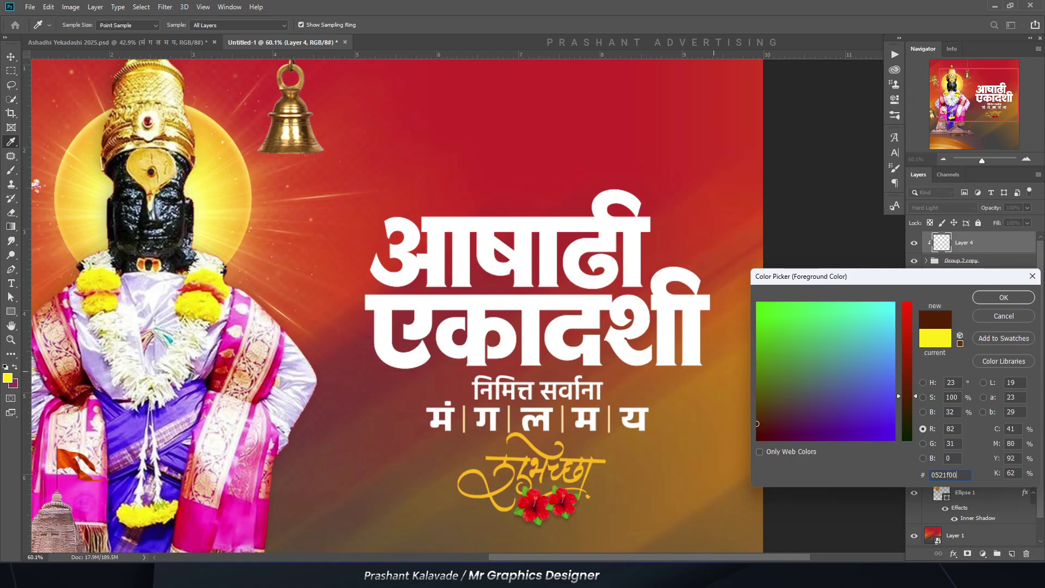
pyautogui.press('Return')
pyautogui.press('b')
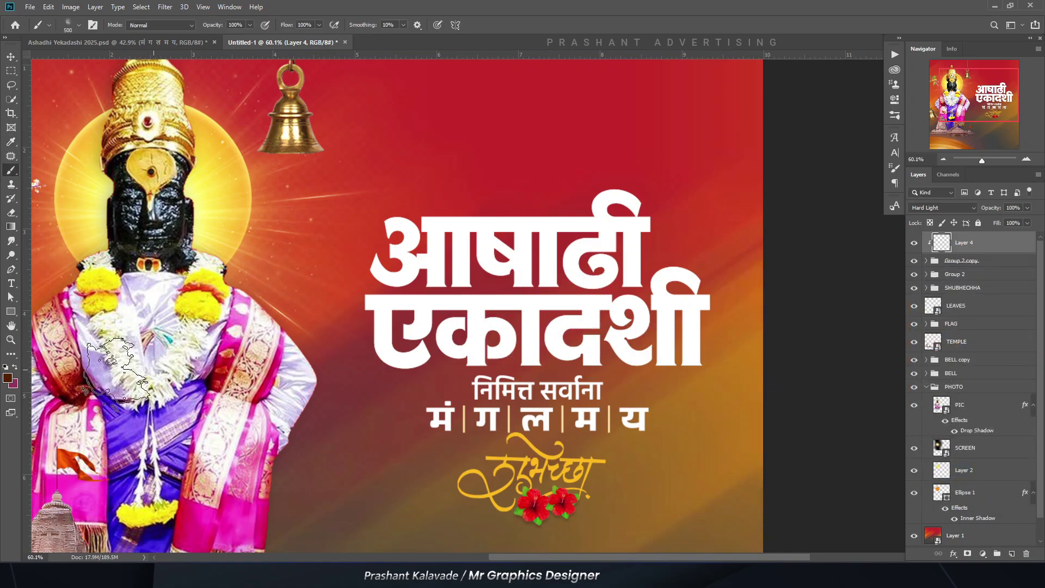
# Step: Paint textured strokes over both title lines on the clipped layer at 87% brush opacity, varying the brush from 900 to 500 px
pyautogui.click(250, 25)
pyautogui.moveTo(246, 34); pyautogui.dragTo(243, 35)
pyautogui.press(']')
pyautogui.press(']')
pyautogui.press(']')
pyautogui.press(']')
pyautogui.moveTo(402, 373)
pyautogui.mouseDown()
pyautogui.moveTo(383, 245)
pyautogui.moveTo(418, 224)
pyautogui.moveTo(594, 226)
pyautogui.moveTo(489, 219)
pyautogui.moveTo(458, 199)
pyautogui.moveTo(542, 217)
pyautogui.moveTo(659, 291)
pyautogui.moveTo(672, 232)
pyautogui.moveTo(731, 322)
pyautogui.moveTo(471, 425)
pyautogui.moveTo(539, 343)
pyautogui.mouseUp()
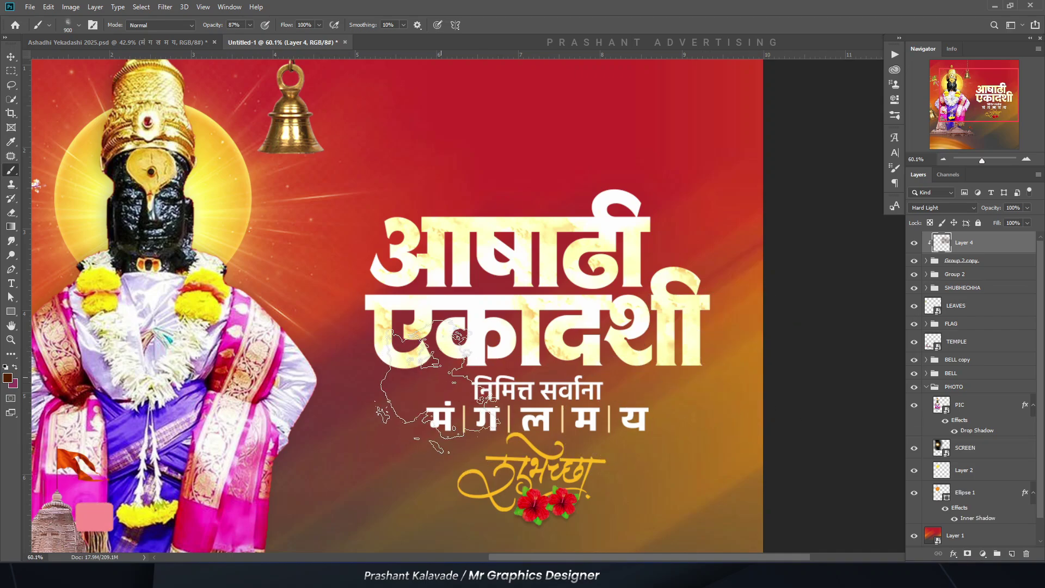
pyautogui.press('[')
pyautogui.press('[')
pyautogui.press('[')
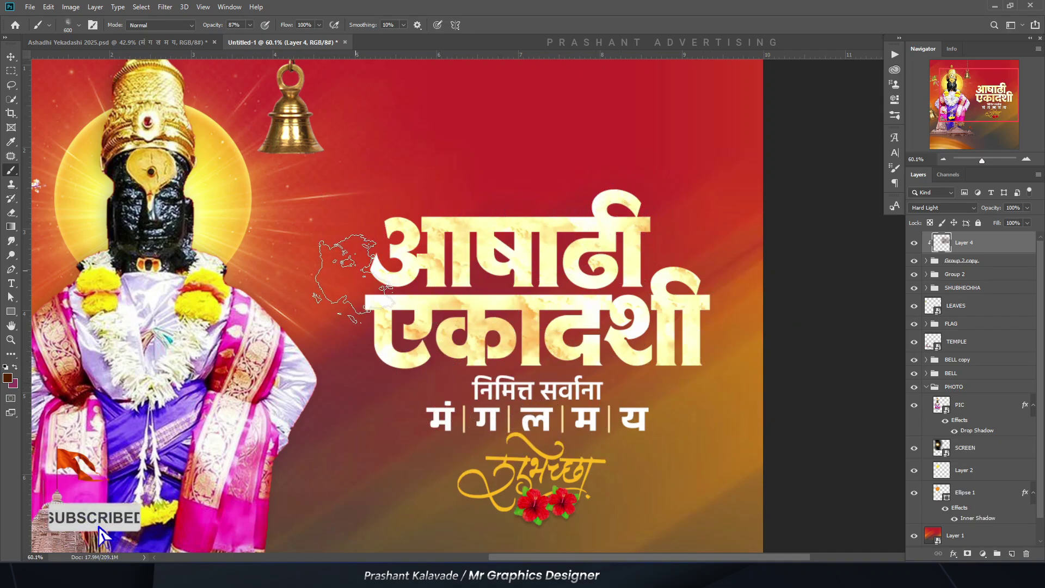
pyautogui.click(608, 306)
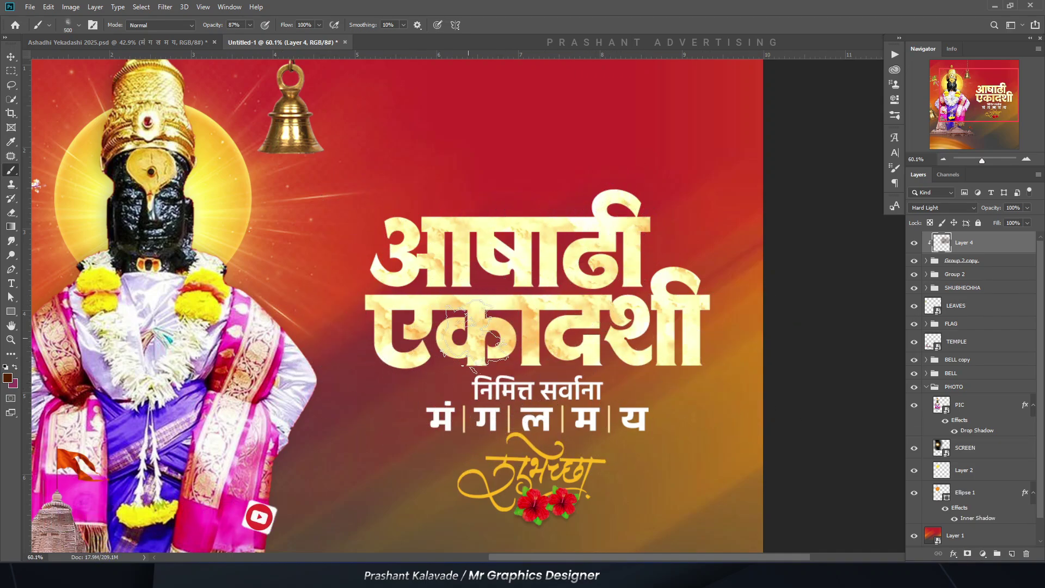
# Step: Apply a Gaussian Blur to the painted texture layer over the title
pyautogui.scroll(-3, 496, 302)
pyautogui.press('v')
pyautogui.scroll(3, 513, 327)
pyautogui.click(166, 6)
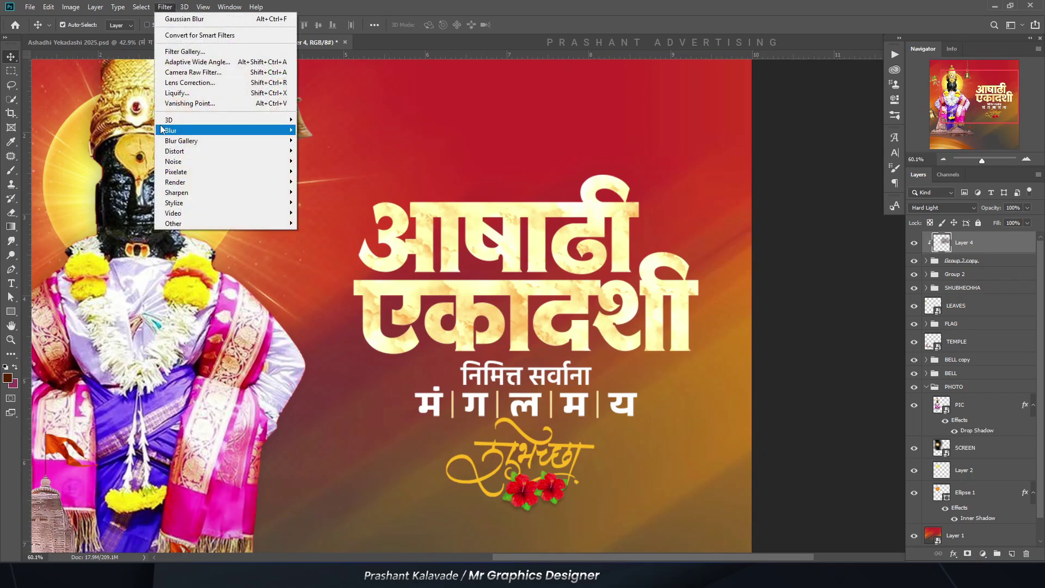
pyautogui.moveTo(217, 128)
pyautogui.click(326, 171)
pyautogui.press('Return')
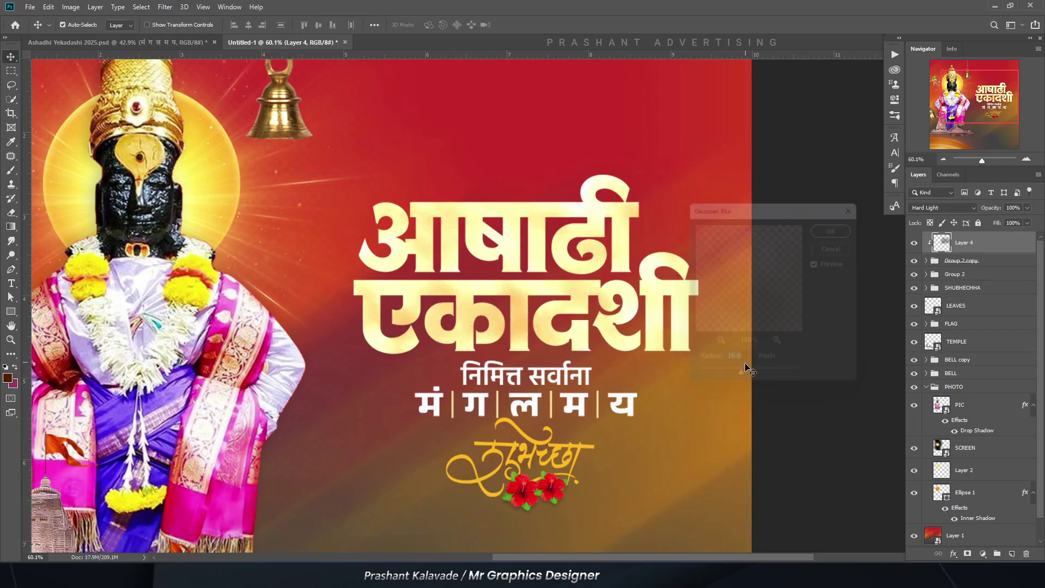
# Step: Add a white Linear Dodge (Add) inner shadow to the copied title group, with 44% opacity, 12 px distance and 24 px size
pyautogui.doubleClick(996, 266)
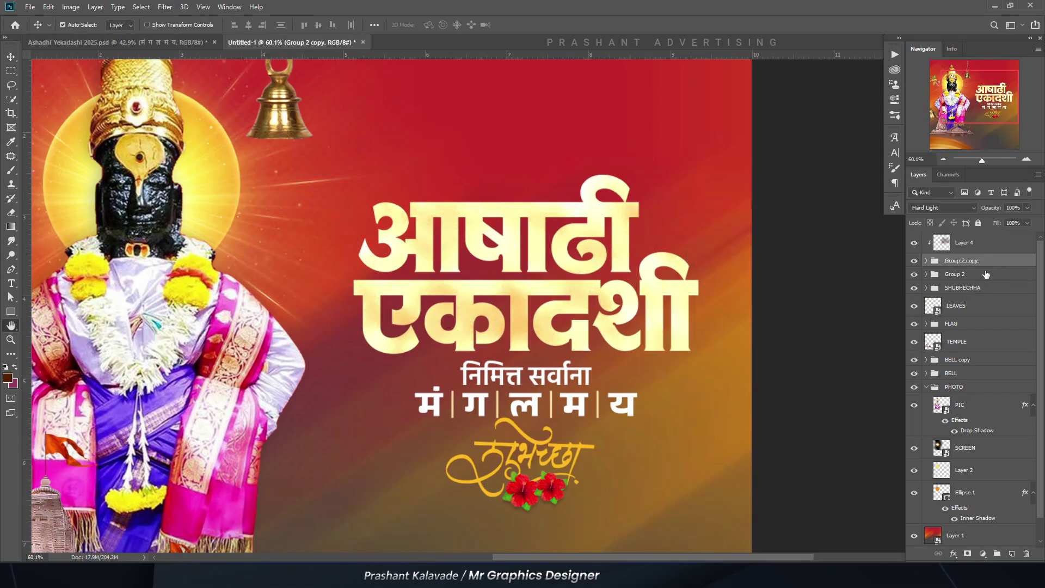
pyautogui.click(658, 310)
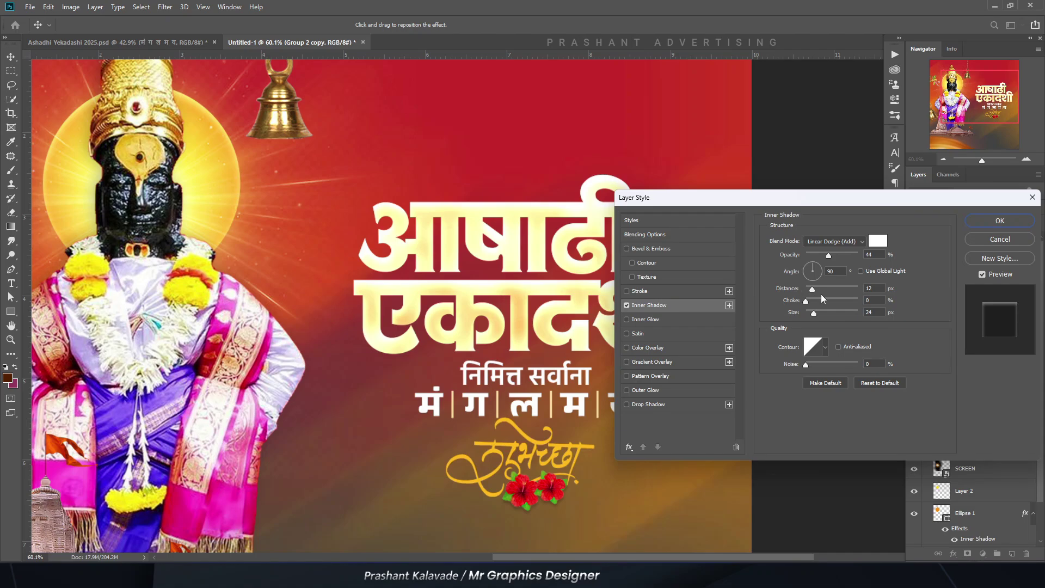
pyautogui.click(1000, 221)
# Step: Duplicate the original title group and scale the lowest group up slightly as a backing outline
pyautogui.click(953, 296)
pyautogui.hotkey('ctrl', 'j')
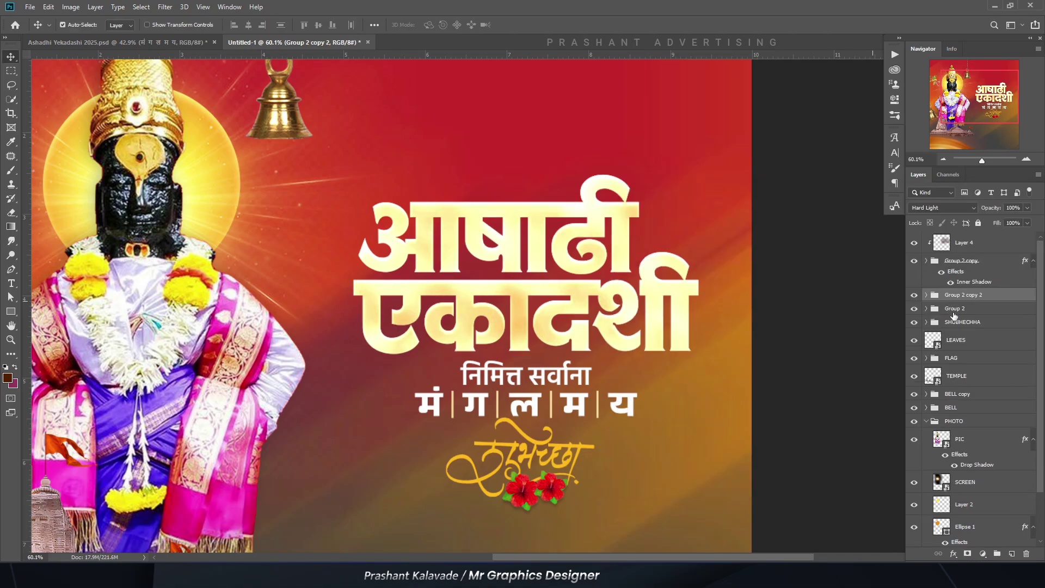
pyautogui.click(954, 309)
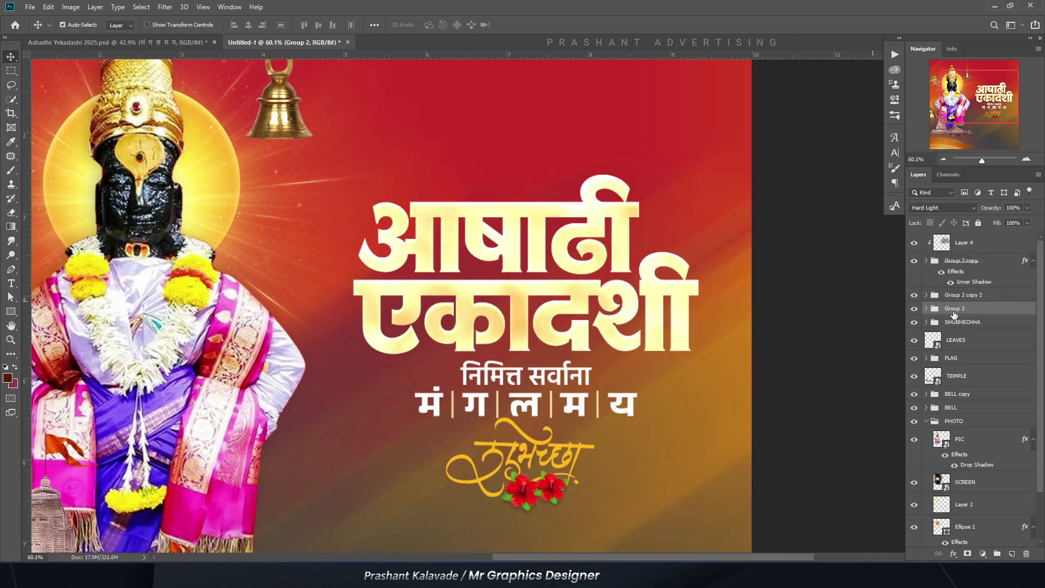
pyautogui.hotkey('ctrl', 't')
pyautogui.moveTo(355, 174); pyautogui.dragTo(342, 166)
pyautogui.press('Return')
# Step: Convert the enlarged lowest title group to a smart object and apply a Gaussian Blur to it
pyautogui.rightClick(956, 305)
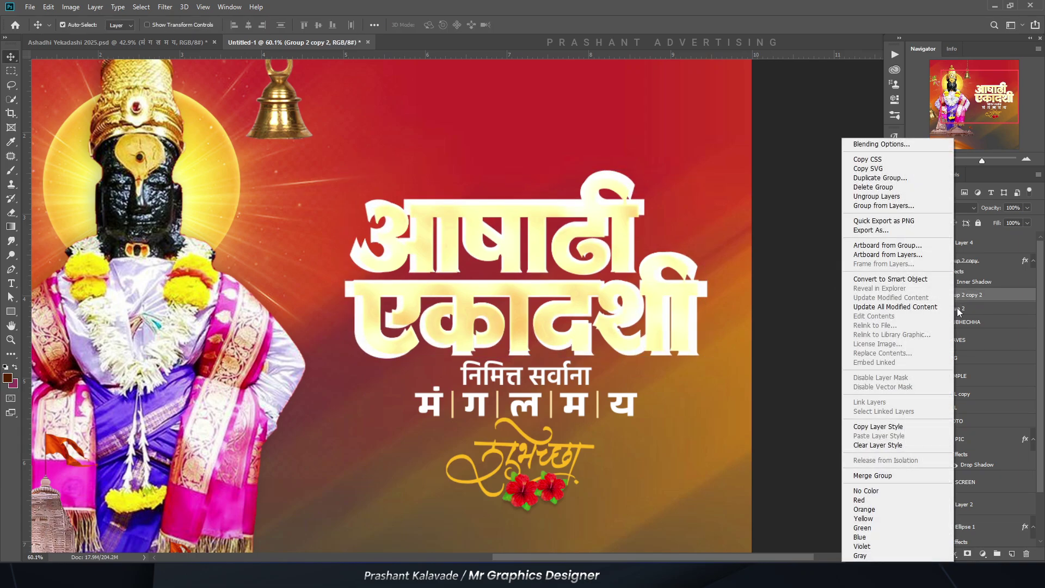
pyautogui.click(920, 278)
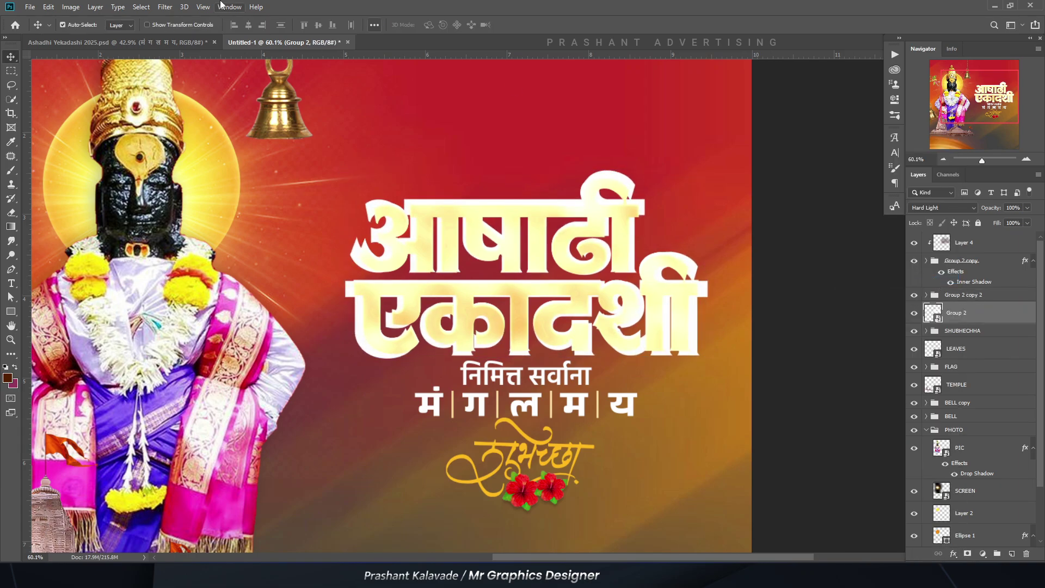
pyautogui.click(165, 7)
pyautogui.moveTo(180, 130)
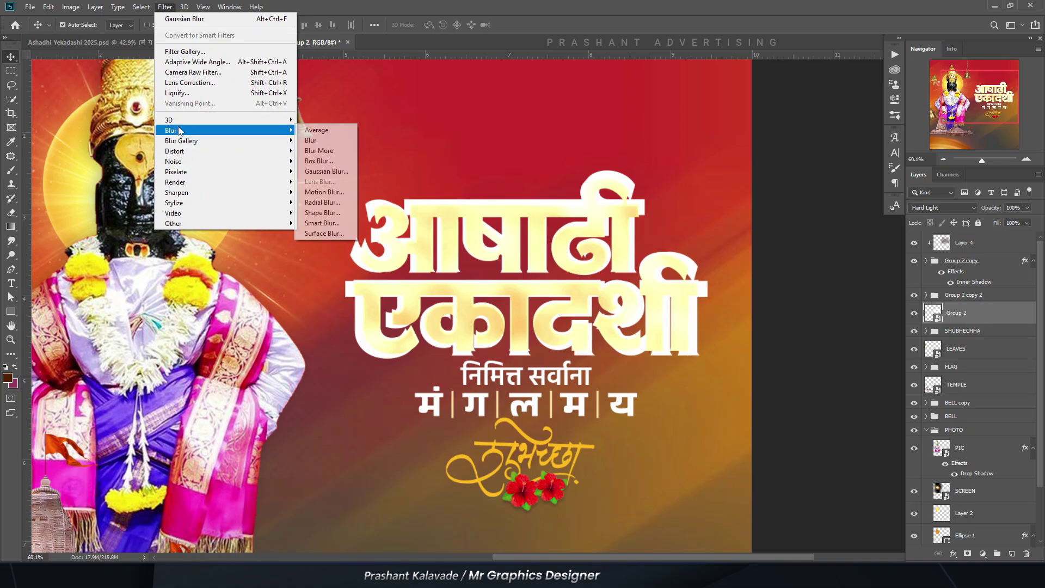
pyautogui.click(321, 169)
pyautogui.moveTo(741, 376); pyautogui.dragTo(713, 373)
pyautogui.press('Return')
# Step: Set the blurred title backing to Soft Light blending at 48% opacity
pyautogui.press('v')
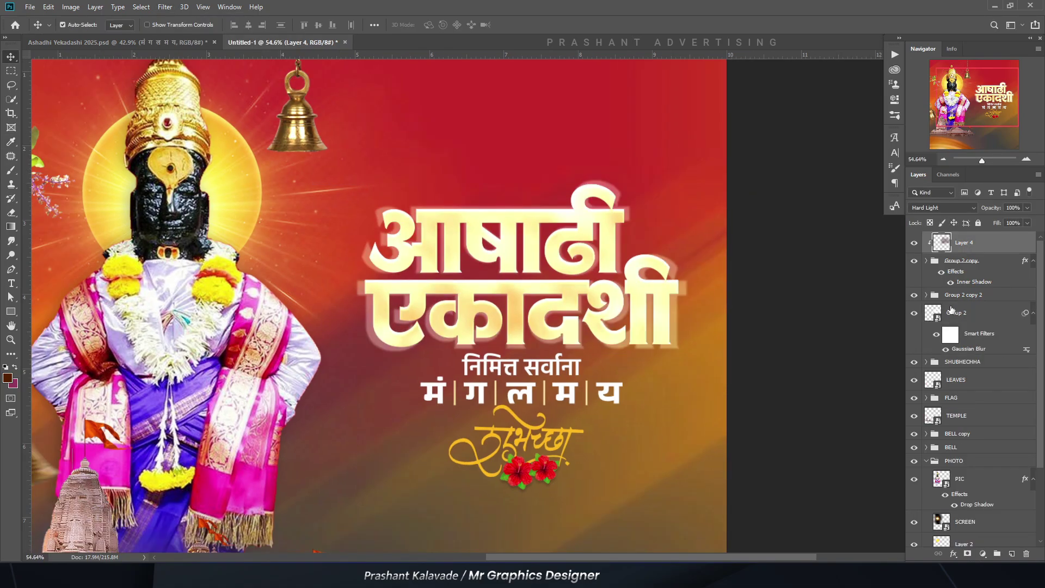
pyautogui.click(1026, 208)
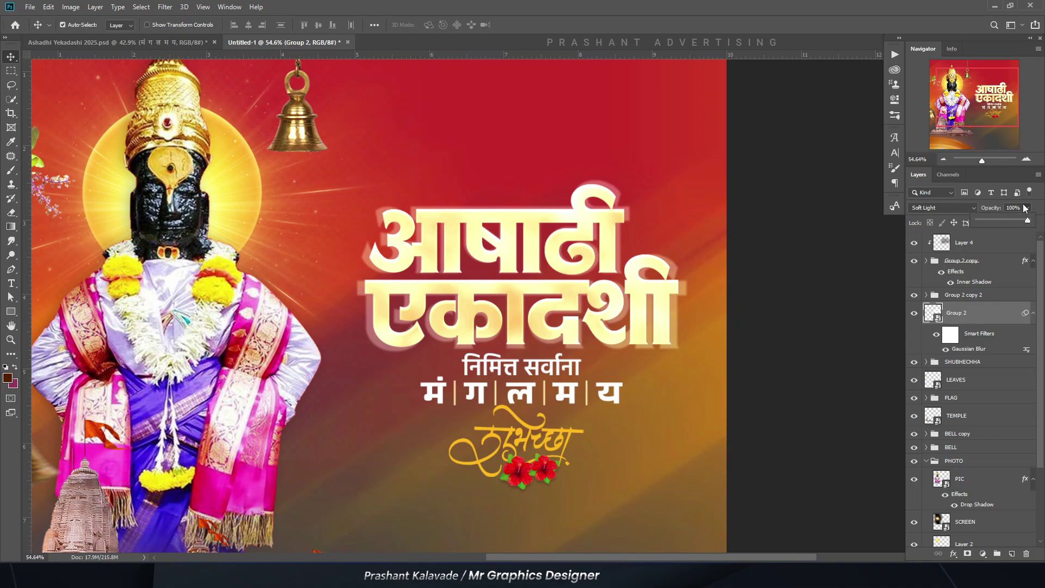
pyautogui.moveTo(1003, 222); pyautogui.dragTo(998, 222)
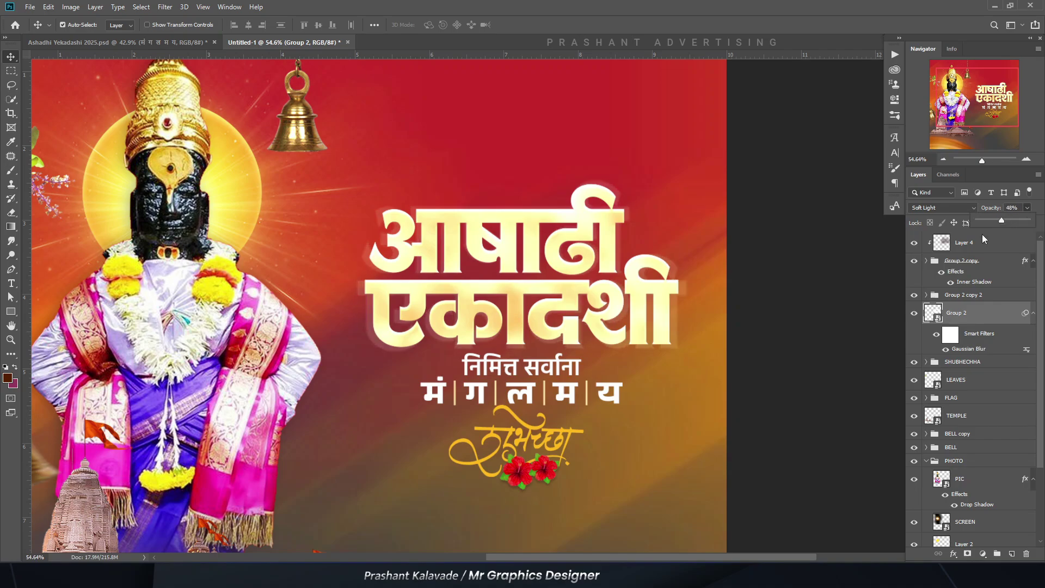
pyautogui.click(967, 236)
# Step: Delete the painted texture layer, the inner-shadow title group and the blurred backing, keeping only the plain title group
pyautogui.click(967, 246)
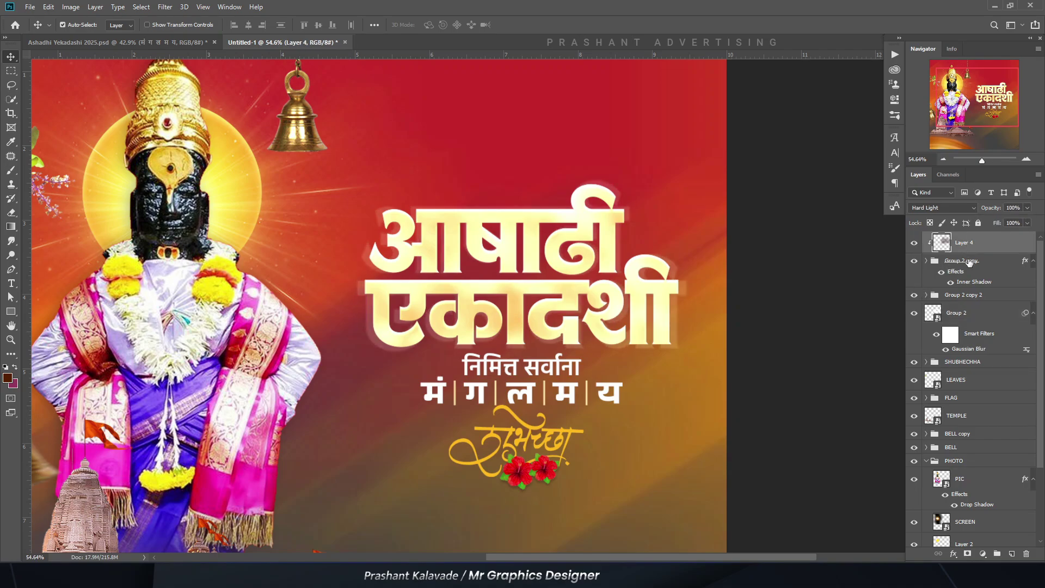
pyautogui.press('Delete')
pyautogui.press('Delete')
pyautogui.click(953, 260)
pyautogui.press('Delete')
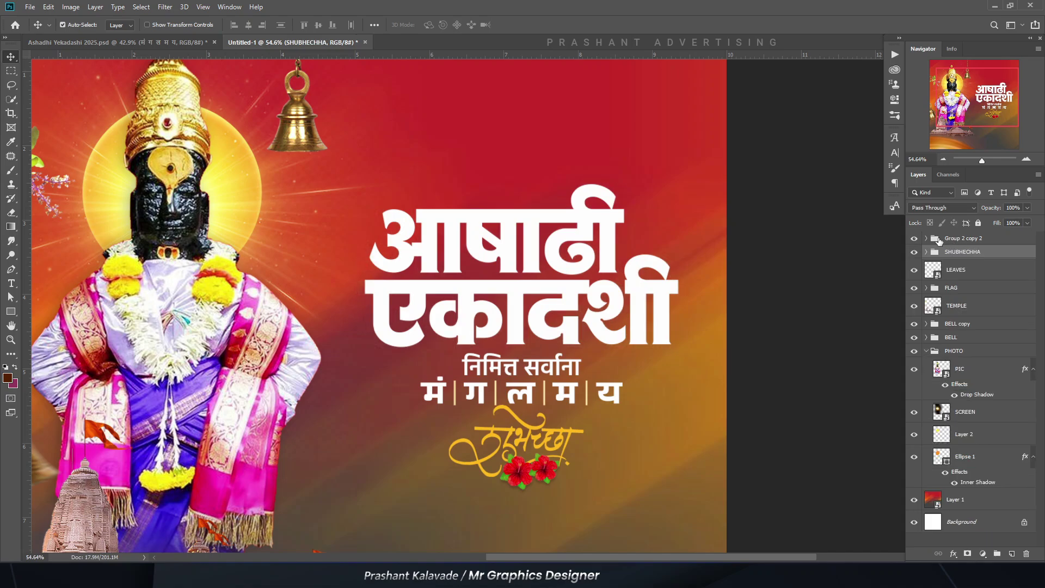
# Step: Rename the remaining title group as Group and set its blend mode to Normal
pyautogui.click(930, 240)
pyautogui.doubleClick(954, 238)
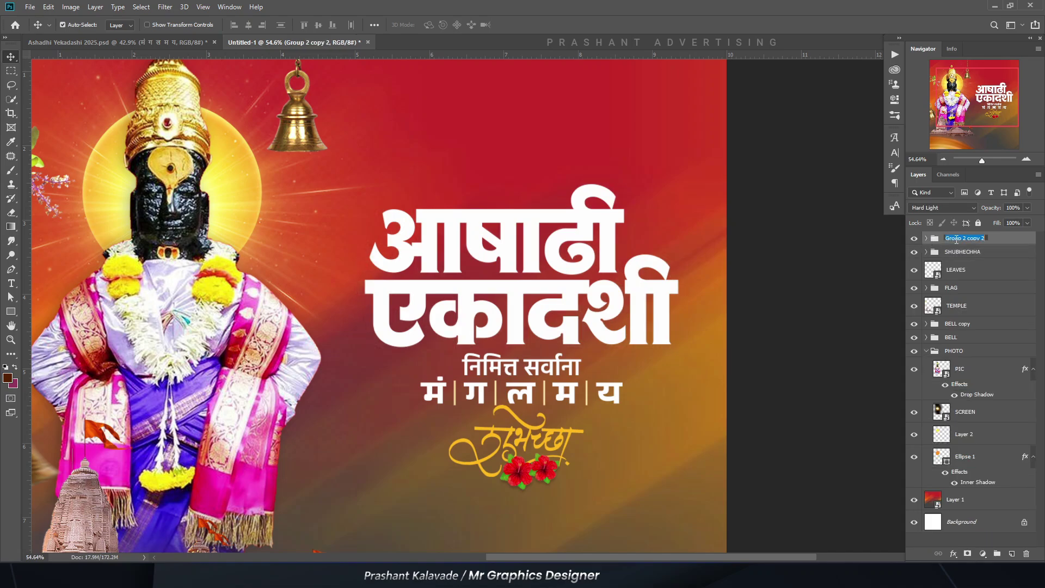
pyautogui.click(962, 238)
pyautogui.press('BackSpace')
pyautogui.click(926, 238)
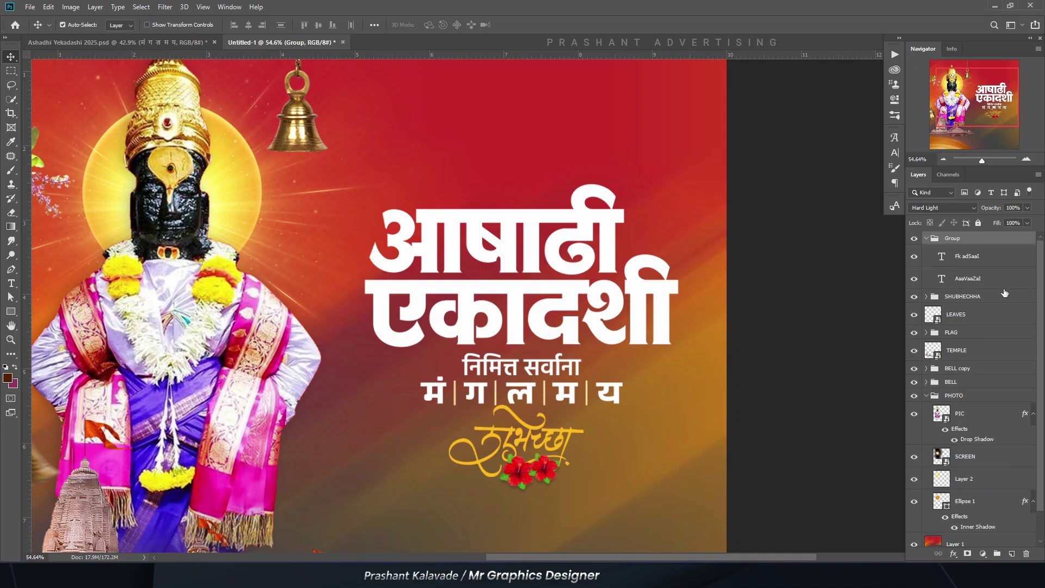
pyautogui.click(926, 238)
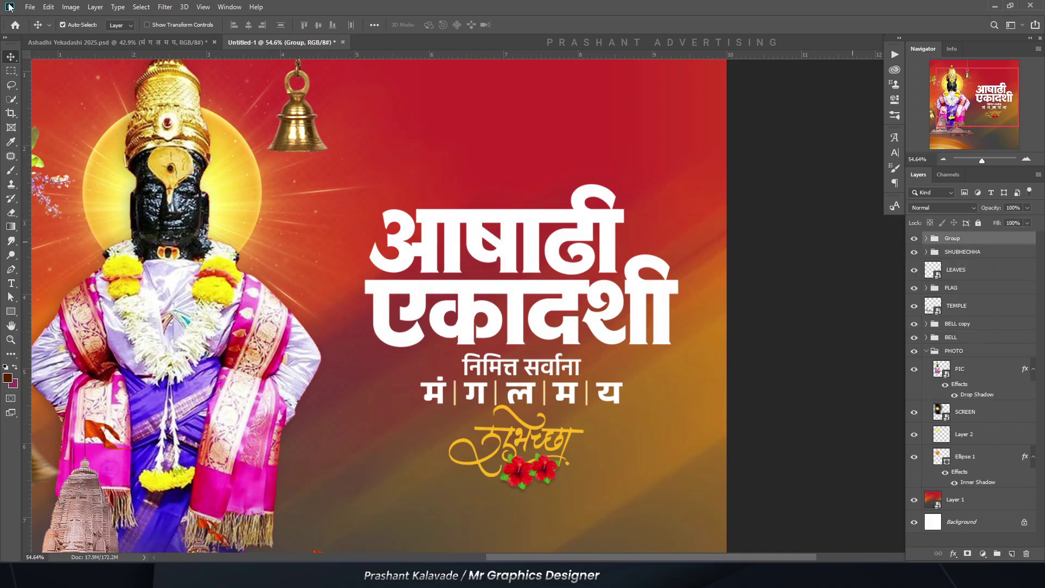
# Step: Switch to the Ashadhi Yekadashi 2025.psd document and examine the styling of its आषाढी एकादशी title up close
pyautogui.click(117, 42)
pyautogui.scroll(6, 566, 159)
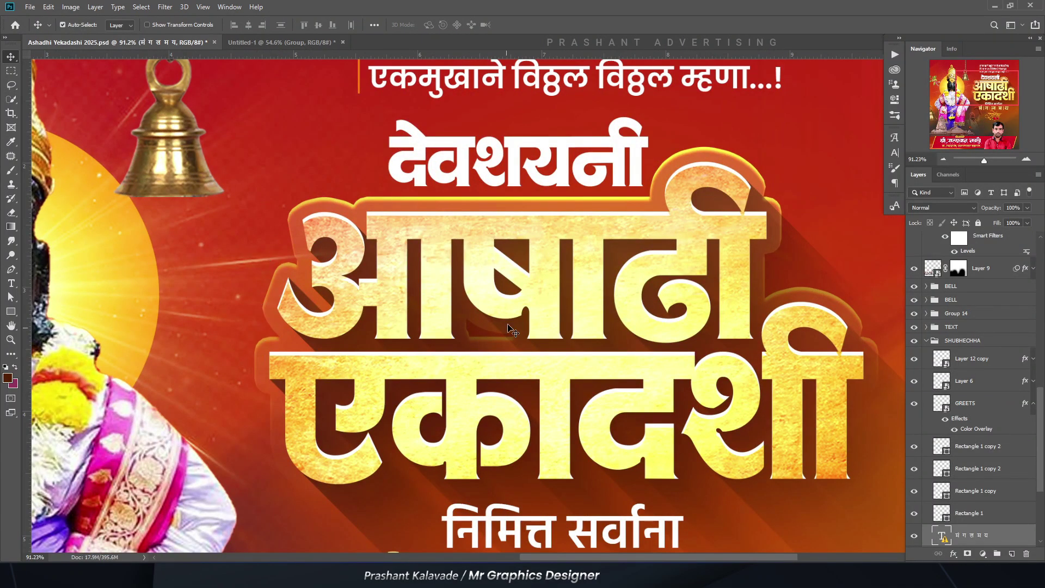
# Step: Copy the gold texture Layer 5 and the Exposure 2 adjustment from the reference TITLE group into Untitled-1, above the title group
pyautogui.scroll(-3, 517, 245)
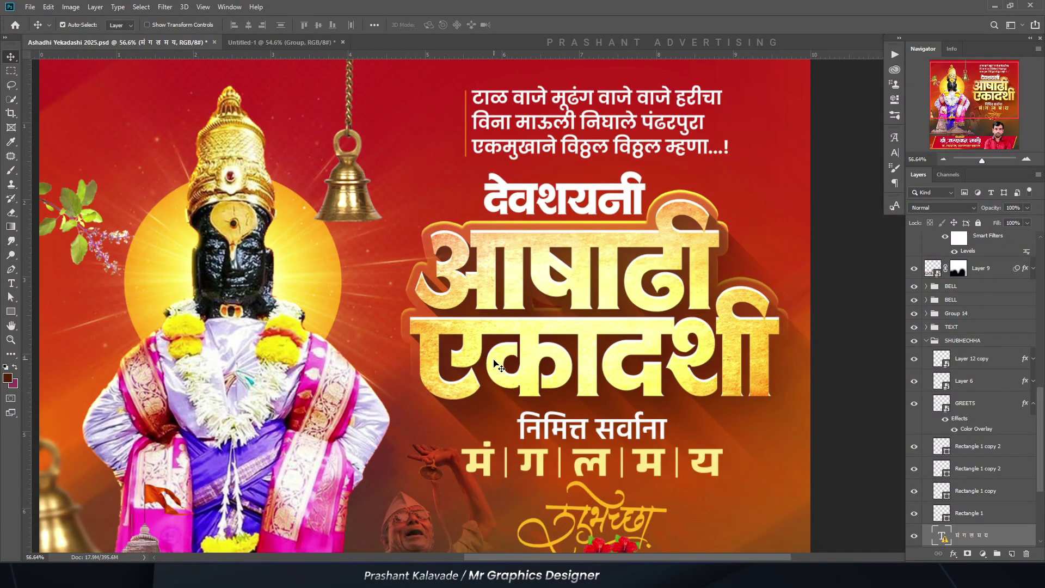
pyautogui.click(498, 374)
pyautogui.scroll(-1, 448, 349)
pyautogui.scroll(-2, 990, 439)
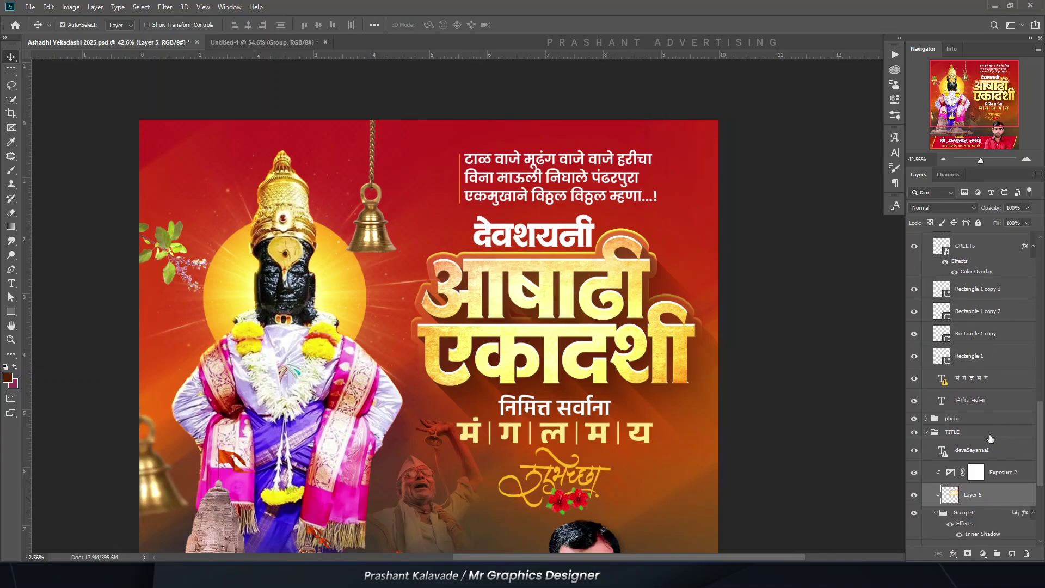
pyautogui.keyDown('shift'); pyautogui.click(1003, 472); pyautogui.keyUp('shift')
pyautogui.scroll(-1, 1001, 468)
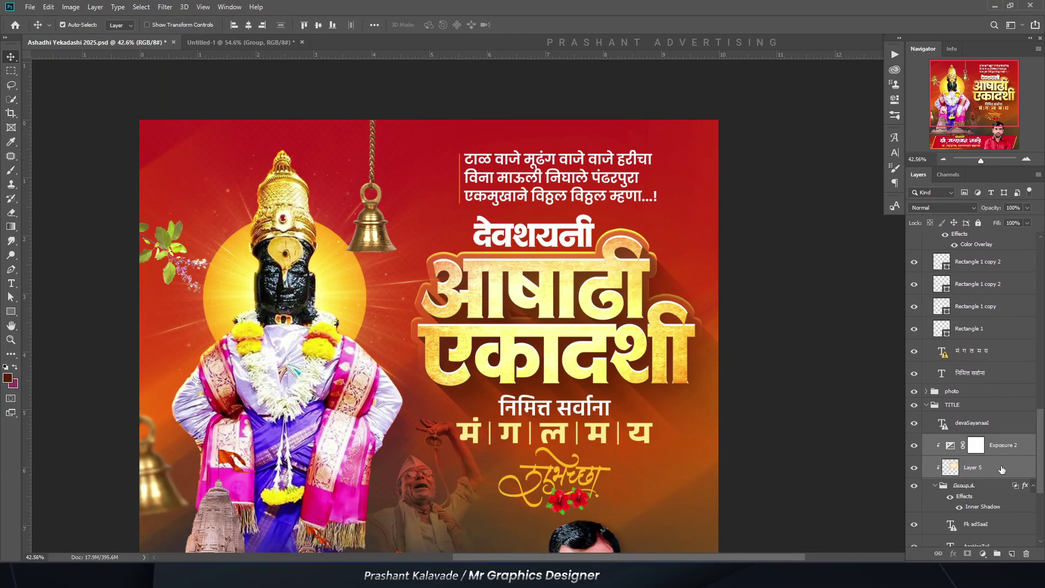
pyautogui.scroll(-1, 1003, 470)
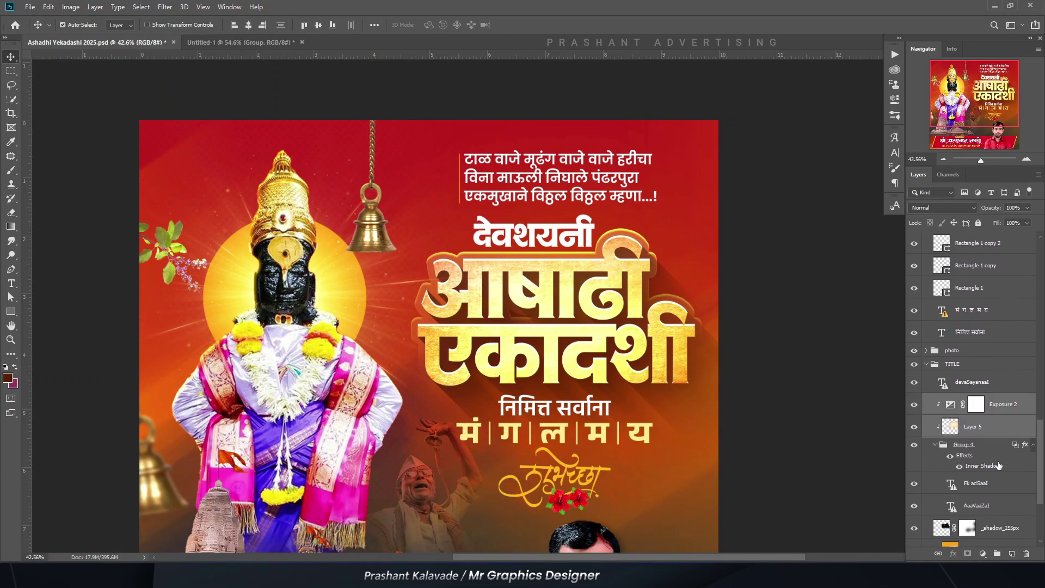
pyautogui.scroll(-1, 999, 466)
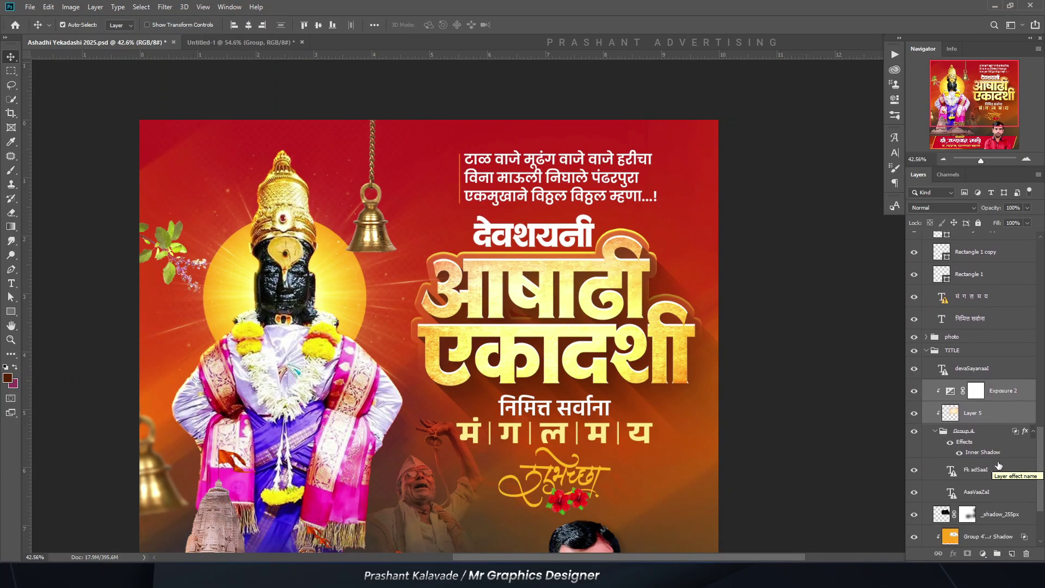
pyautogui.click(249, 40)
pyautogui.scroll(2, 490, 305)
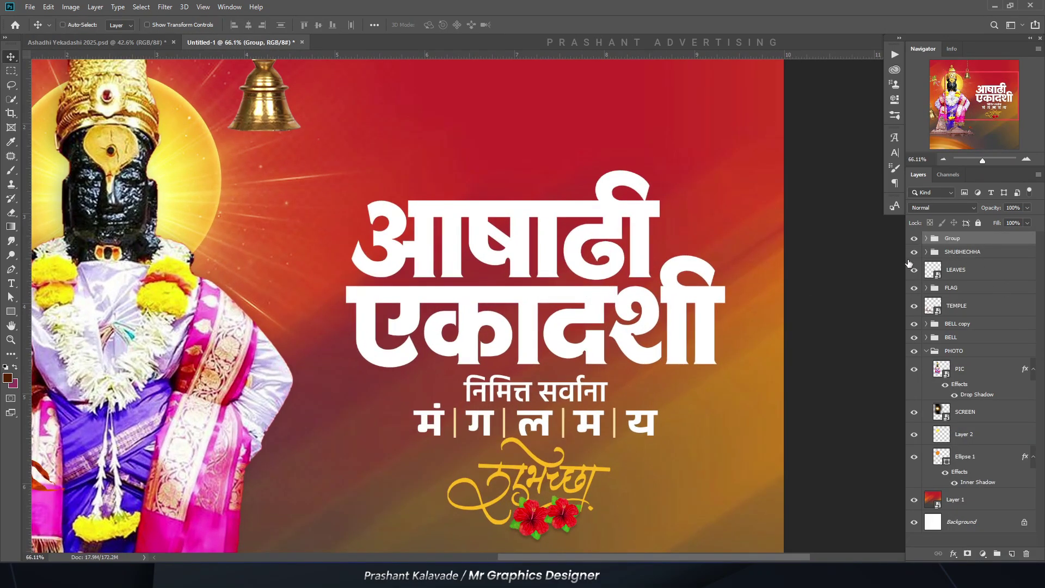
pyautogui.scroll(2, 549, 294)
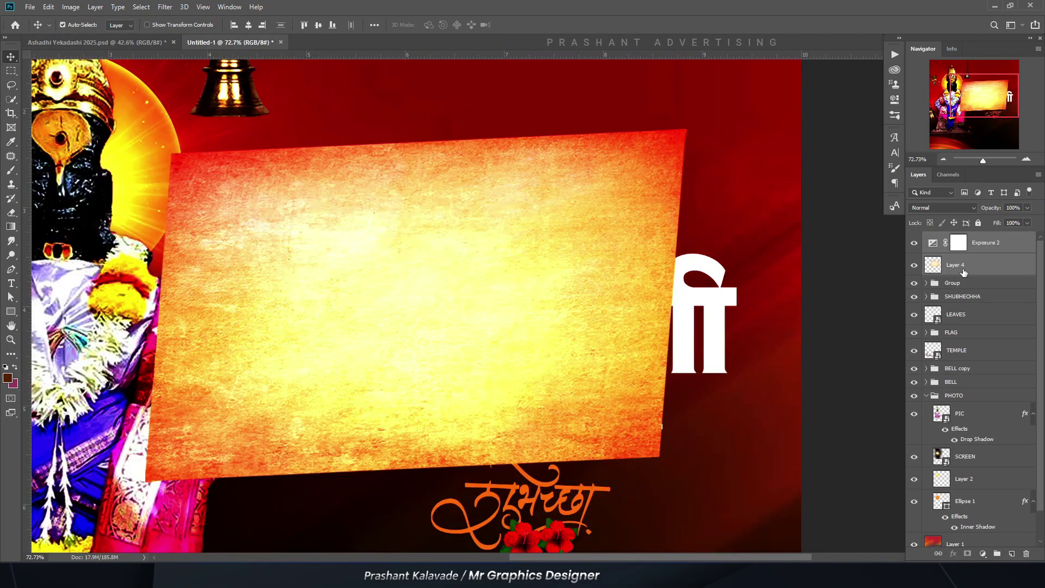
# Step: Clip the gold texture layer and the Exposure 2 adjustment to the आषाढी एकादशी title group
pyautogui.scroll(-3, 360, 244)
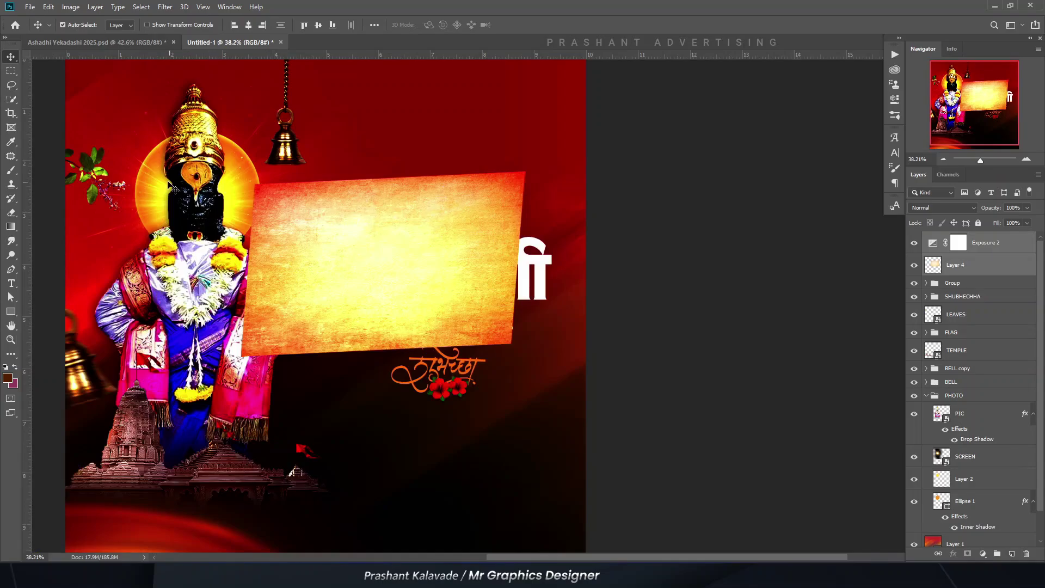
pyautogui.scroll(2, 173, 188)
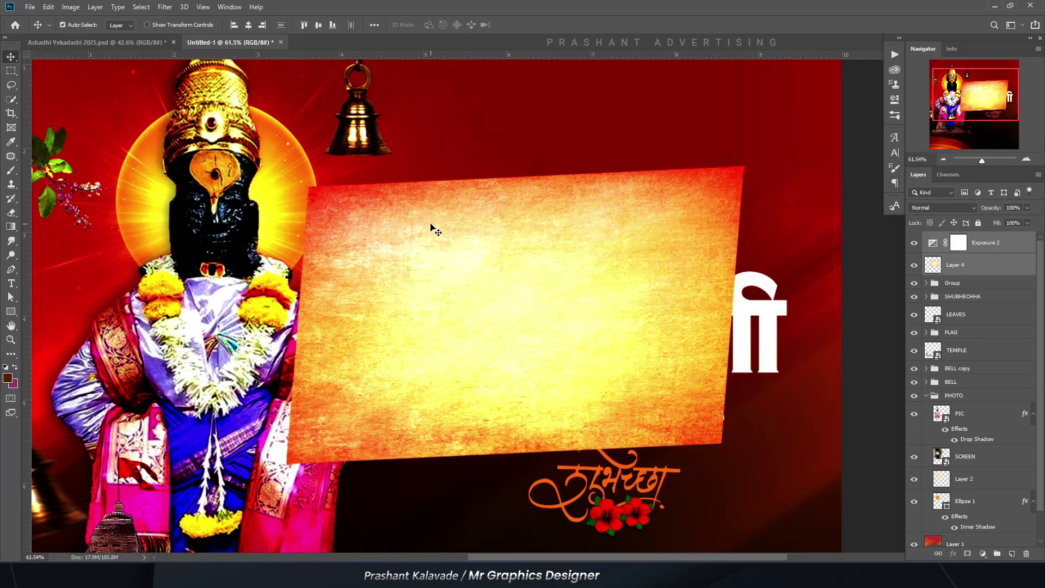
pyautogui.scroll(-1, 460, 262)
pyautogui.scroll(1, 453, 246)
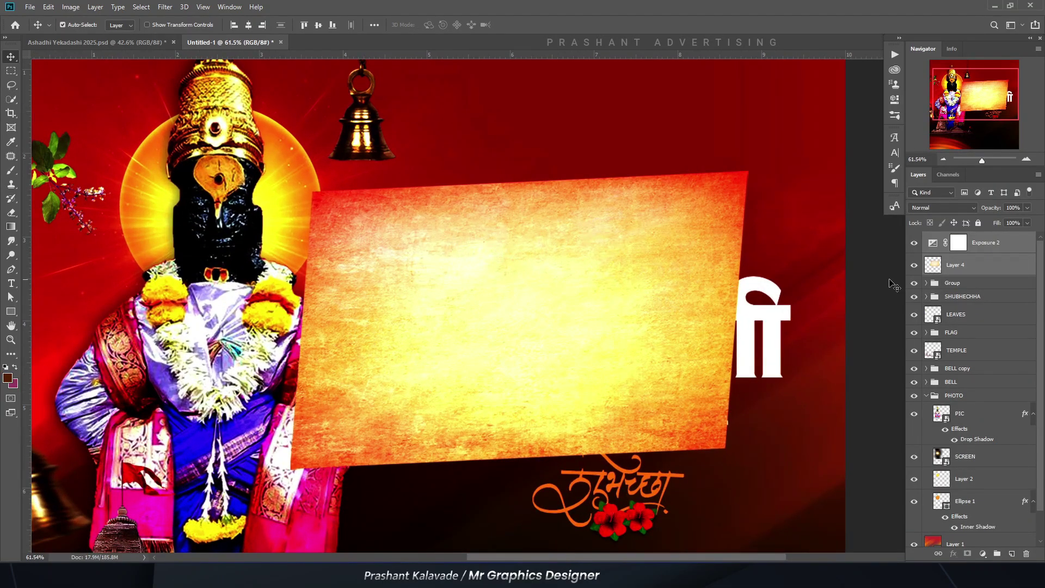
pyautogui.rightClick(968, 274)
pyautogui.click(855, 315)
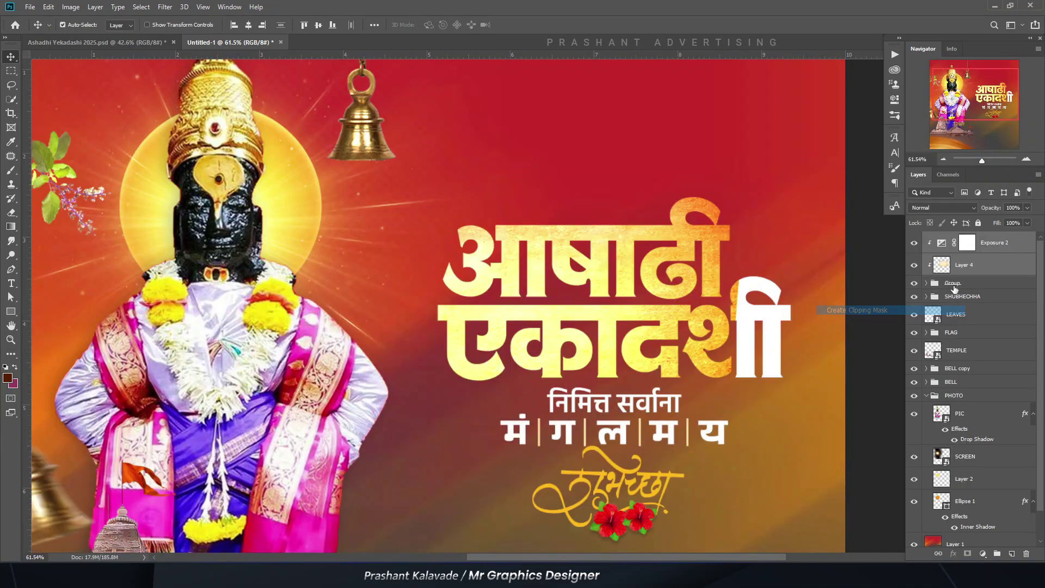
# Step: Scale and reposition the gold texture on Layer 4 so it covers the whole आषाढी एकादशी title
pyautogui.click(970, 272)
pyautogui.hotkey('ctrl', 't')
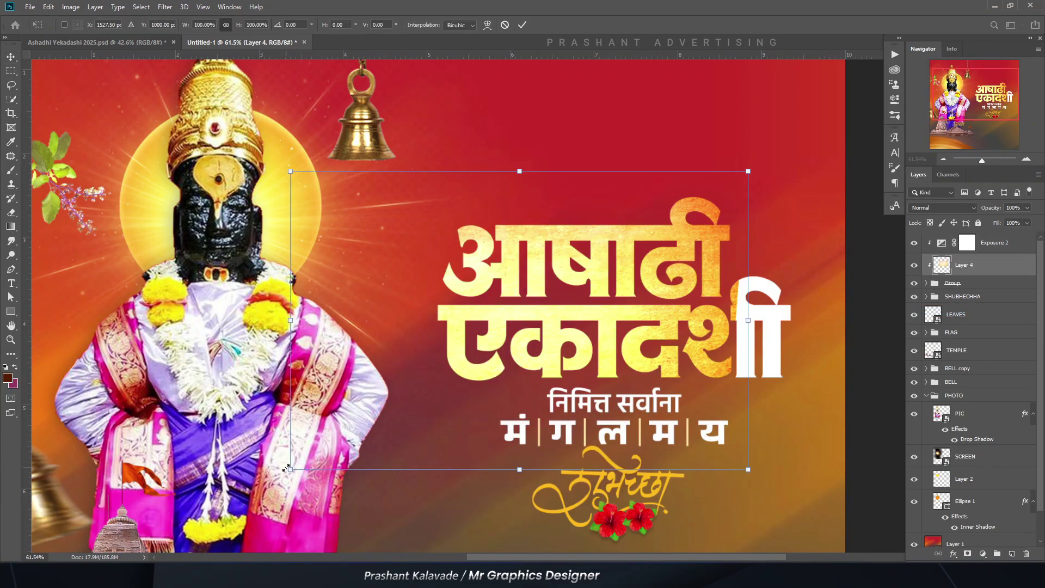
pyautogui.moveTo(287, 468); pyautogui.dragTo(420, 434)
pyautogui.moveTo(432, 380); pyautogui.dragTo(477, 385)
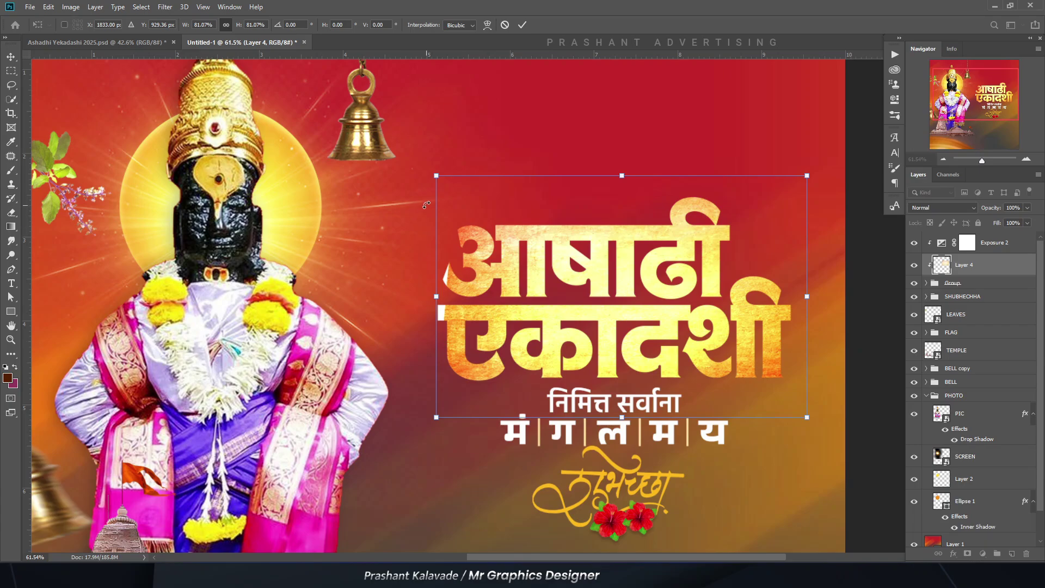
pyautogui.moveTo(434, 178); pyautogui.dragTo(393, 168)
pyautogui.moveTo(802, 421); pyautogui.dragTo(826, 435)
pyautogui.press('Return')
pyautogui.scroll(-3, 523, 265)
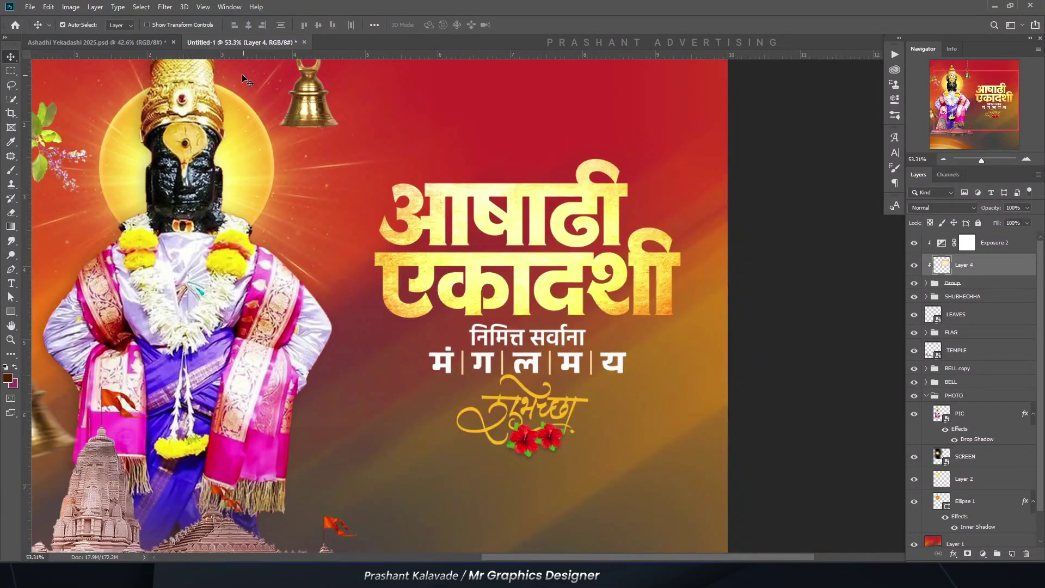
# Step: Hide the gold texture and exposure layers, then run the "long 255px 45°" long-shadow action on the title group
pyautogui.click(153, 42)
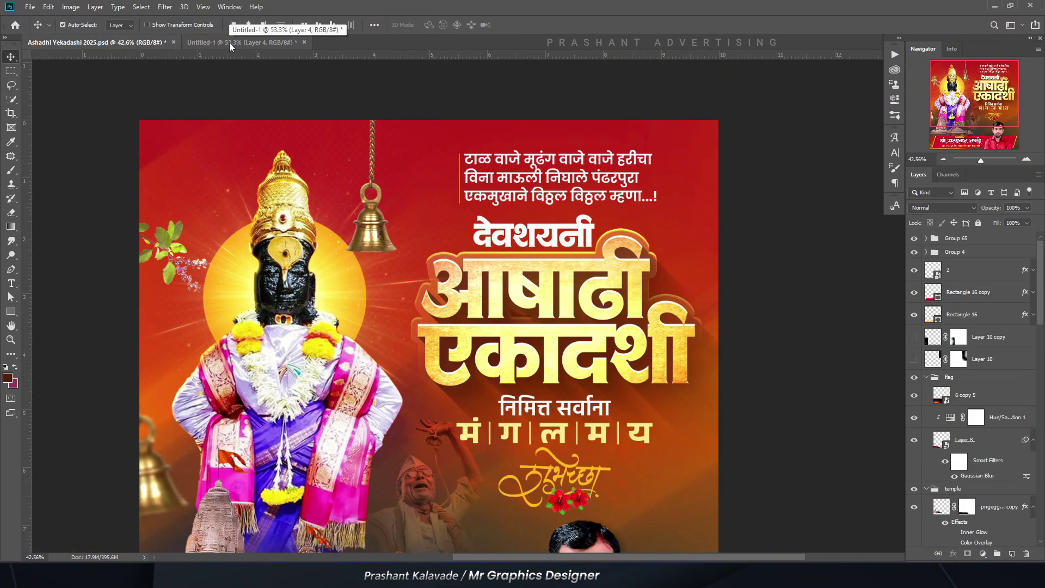
pyautogui.click(229, 43)
pyautogui.scroll(-2, 545, 294)
pyautogui.scroll(3, 855, 293)
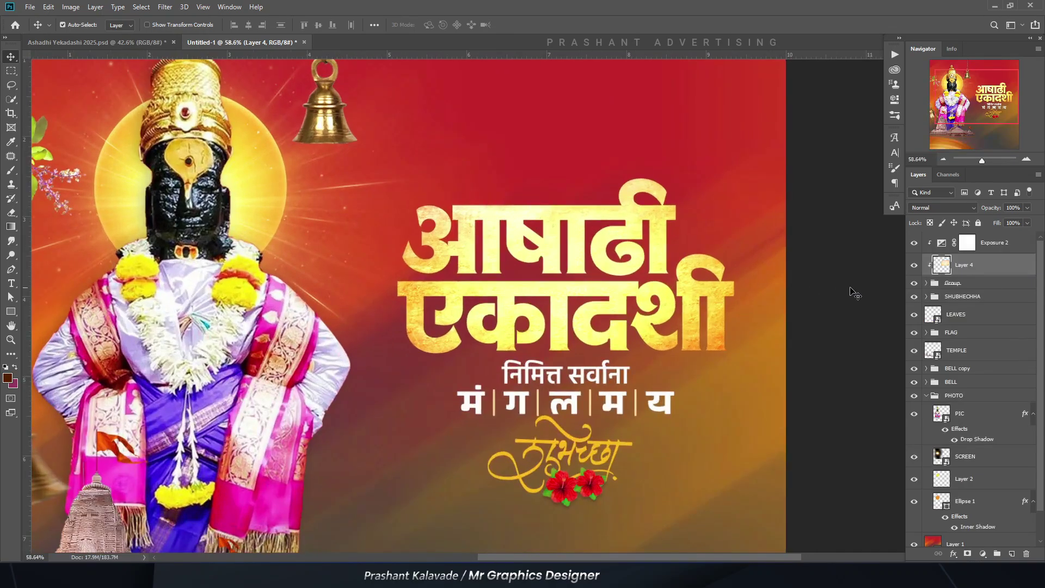
pyautogui.click(951, 283)
pyautogui.moveTo(914, 265); pyautogui.dragTo(914, 243)
pyautogui.scroll(-2, 870, 145)
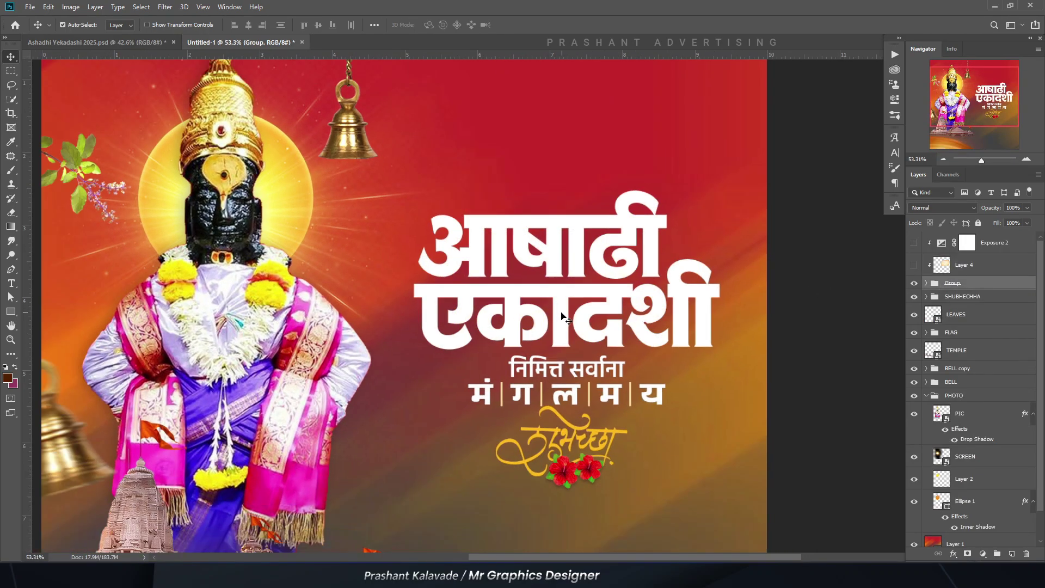
pyautogui.click(895, 55)
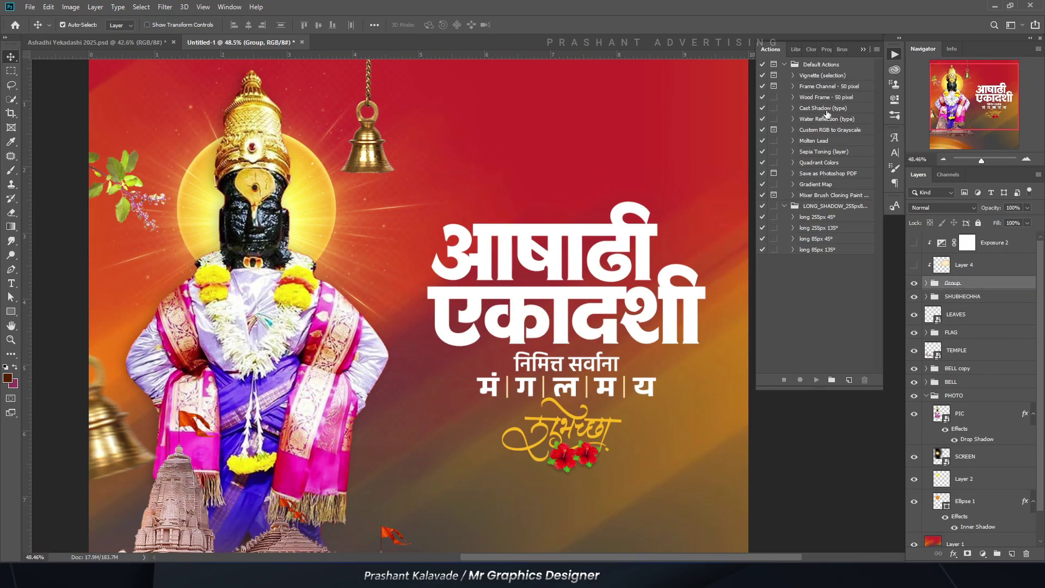
pyautogui.click(811, 218)
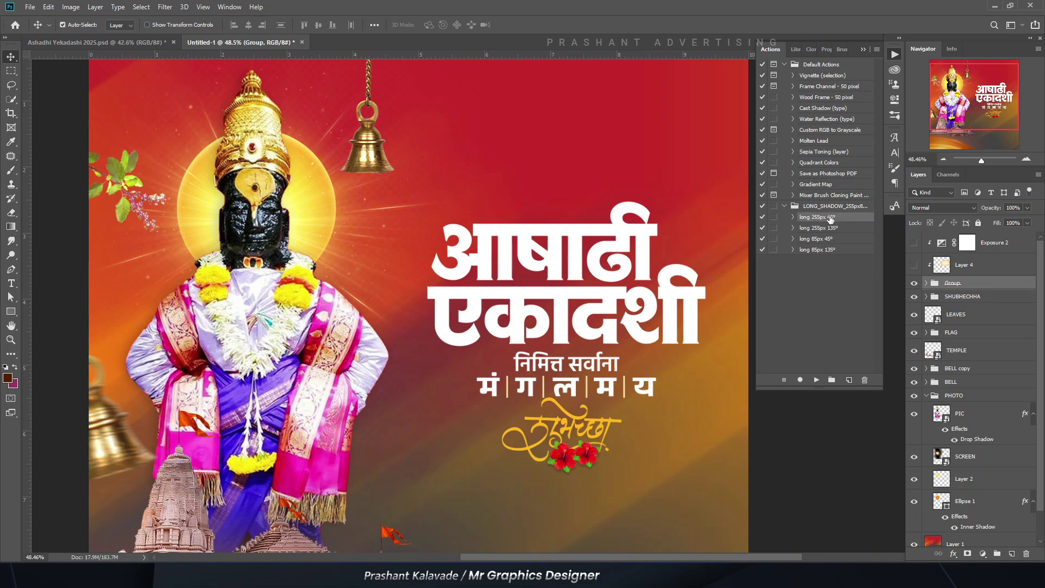
pyautogui.click(816, 380)
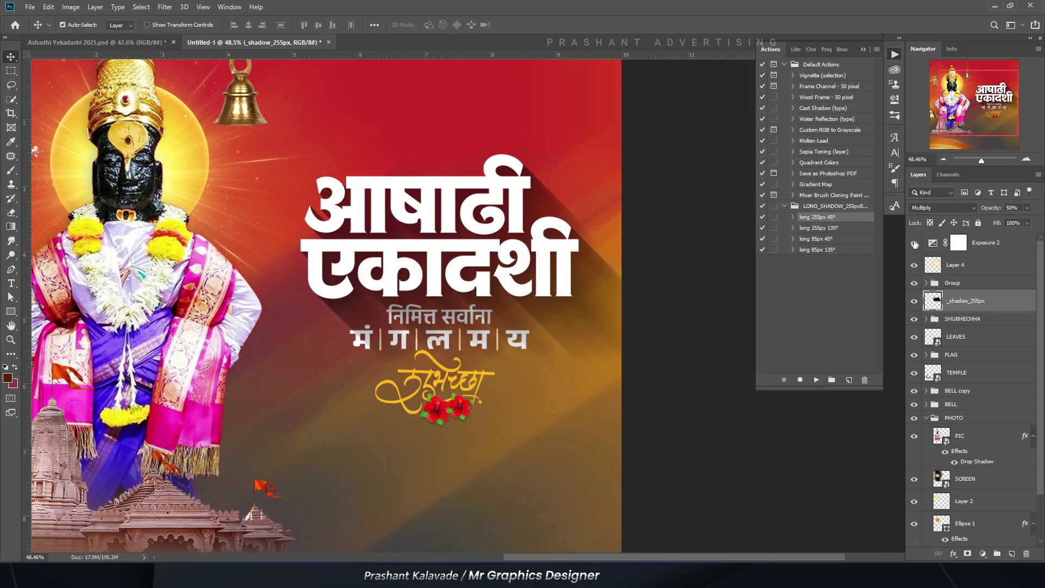
# Step: Show the Exposure 2 and Layer 4 texture layers again and clip both to the title group
pyautogui.click(914, 243)
pyautogui.click(971, 267)
pyautogui.keyDown('shift'); pyautogui.click(988, 245); pyautogui.keyUp('shift')
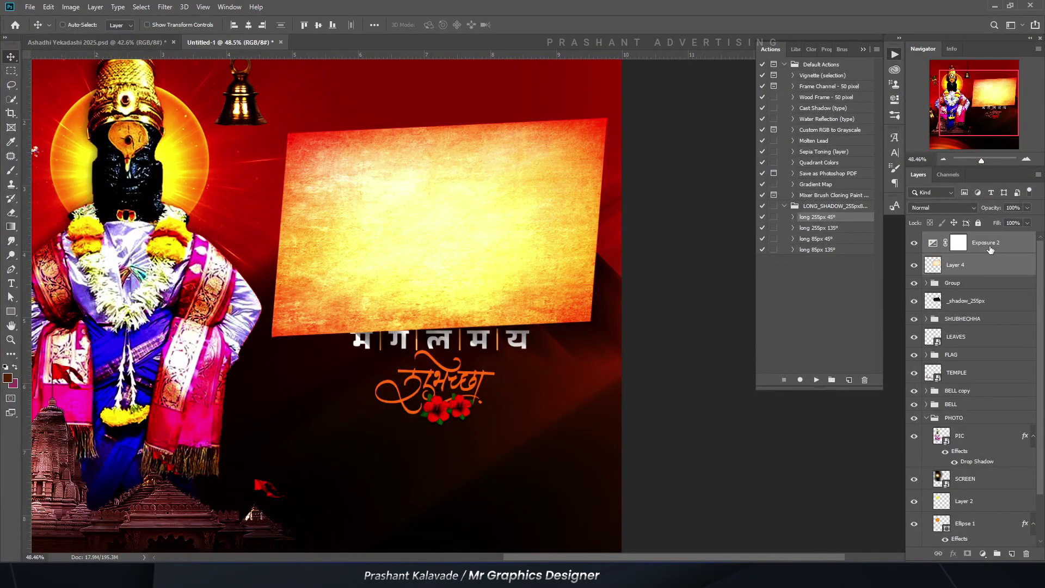
pyautogui.rightClick(988, 246)
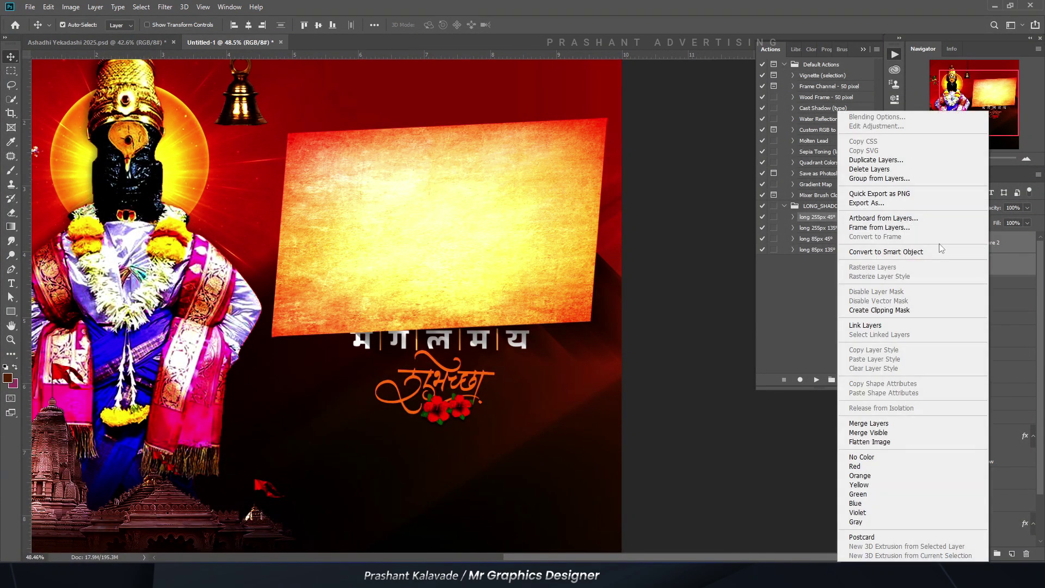
pyautogui.click(911, 310)
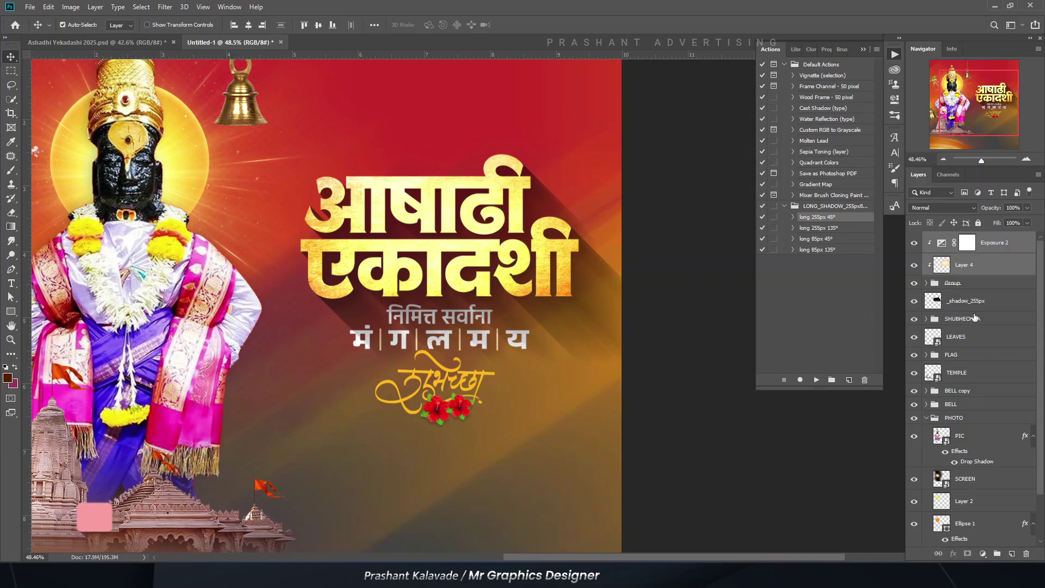
# Step: Add a layer mask to the _shadow_255px layer and fade the shadow's outer ends with a large soft Eraser at 85% opacity
pyautogui.click(969, 302)
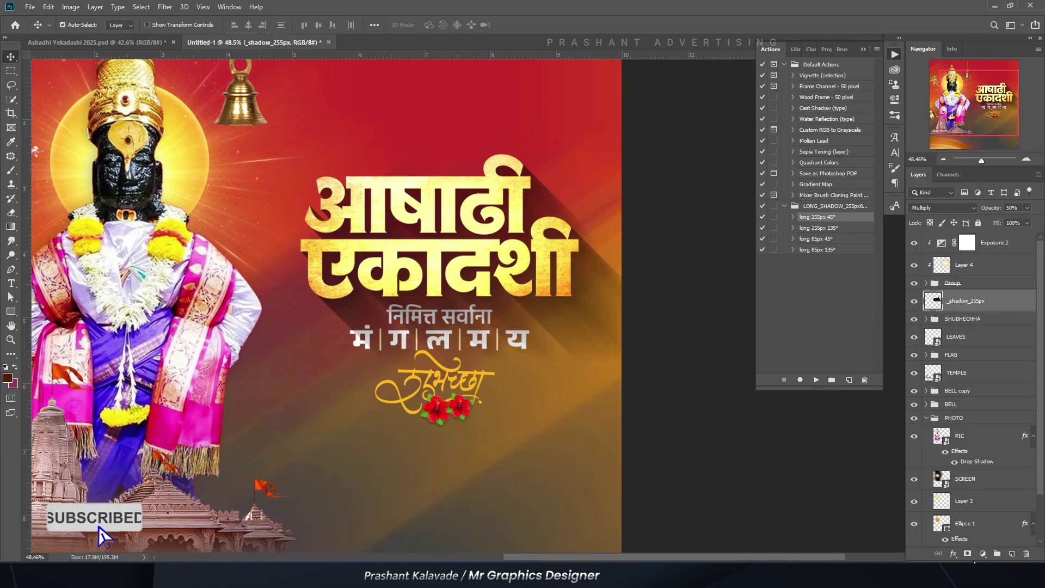
pyautogui.press('e')
pyautogui.click(967, 553)
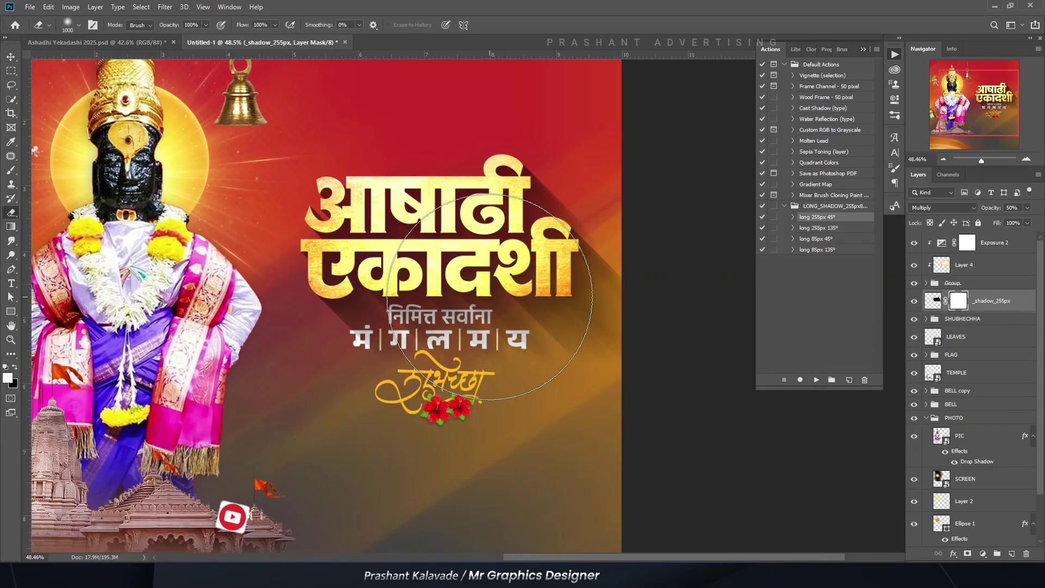
pyautogui.scroll(-2, 366, 226)
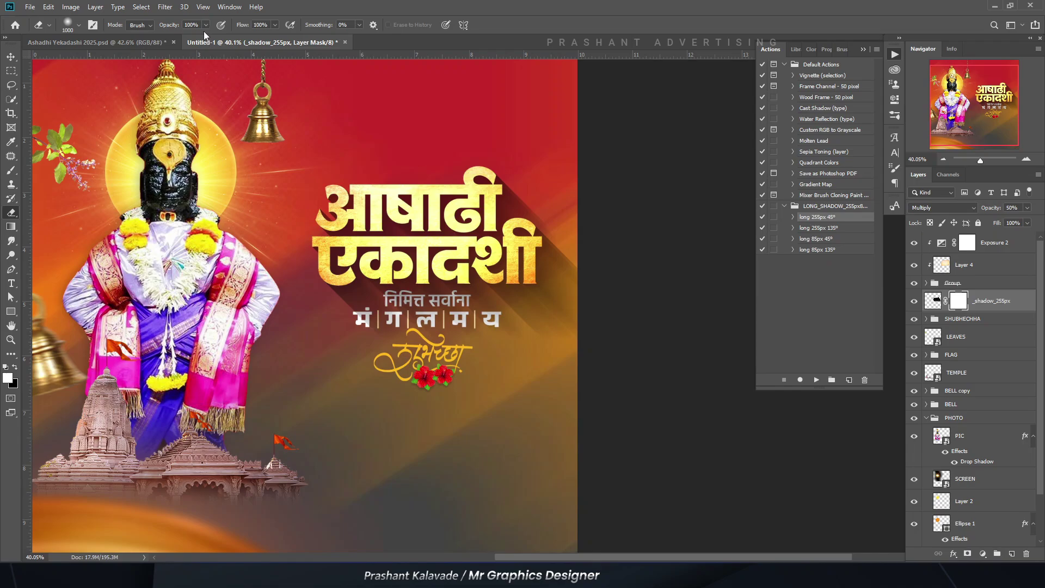
pyautogui.click(206, 25)
pyautogui.moveTo(200, 38); pyautogui.dragTo(199, 38)
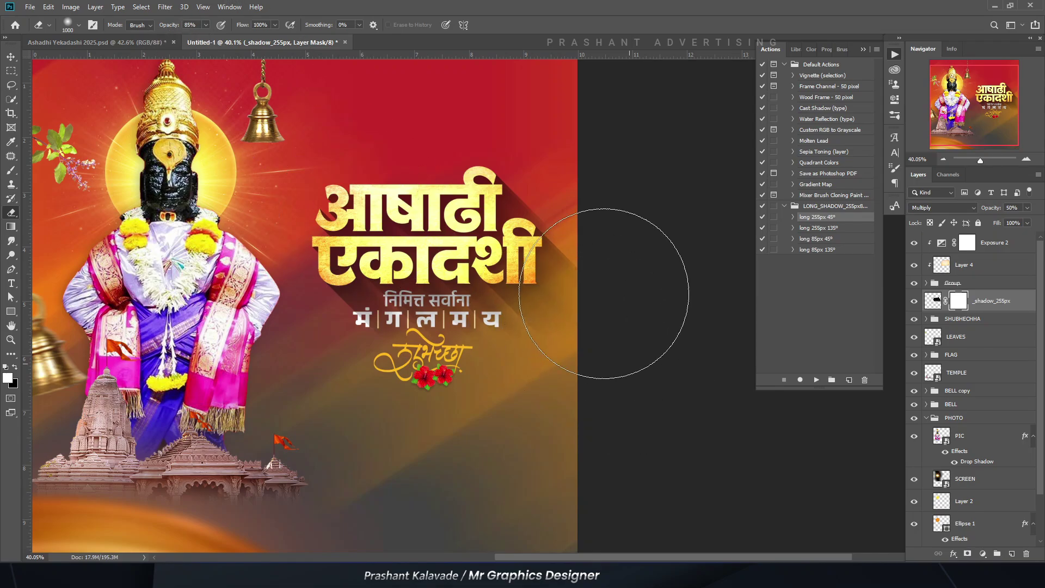
pyautogui.moveTo(604, 346)
pyautogui.mouseDown()
pyautogui.moveTo(495, 381)
pyautogui.moveTo(252, 378)
pyautogui.moveTo(192, 363)
pyautogui.mouseUp()
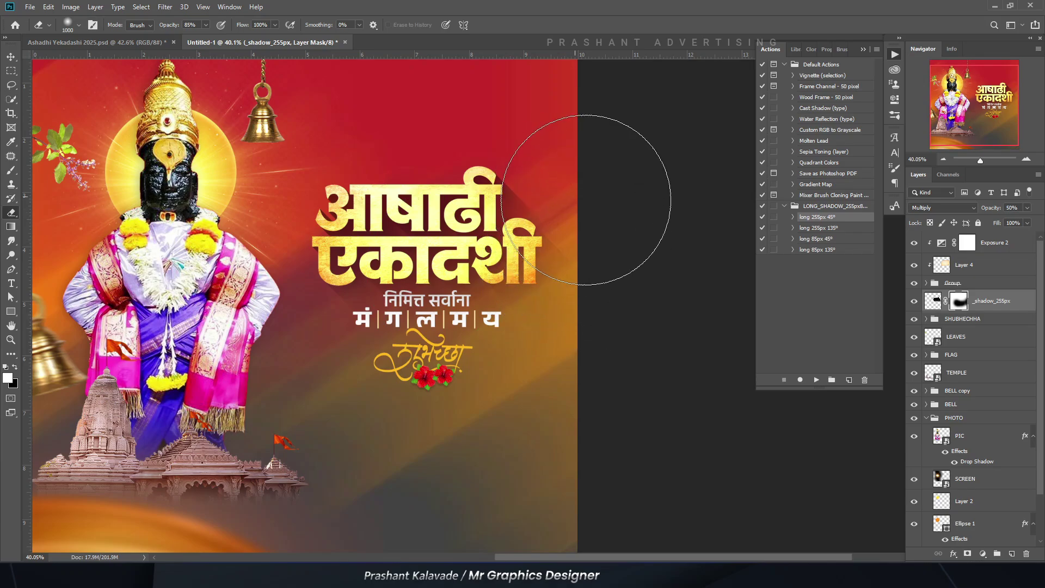
# Step: Bring the SHUBHECHHA group to the top of the layer stack and shift the greeting text further down below the title
pyautogui.moveTo(959, 323); pyautogui.dragTo(953, 238)
pyautogui.scroll(1, 401, 304)
pyautogui.press('v')
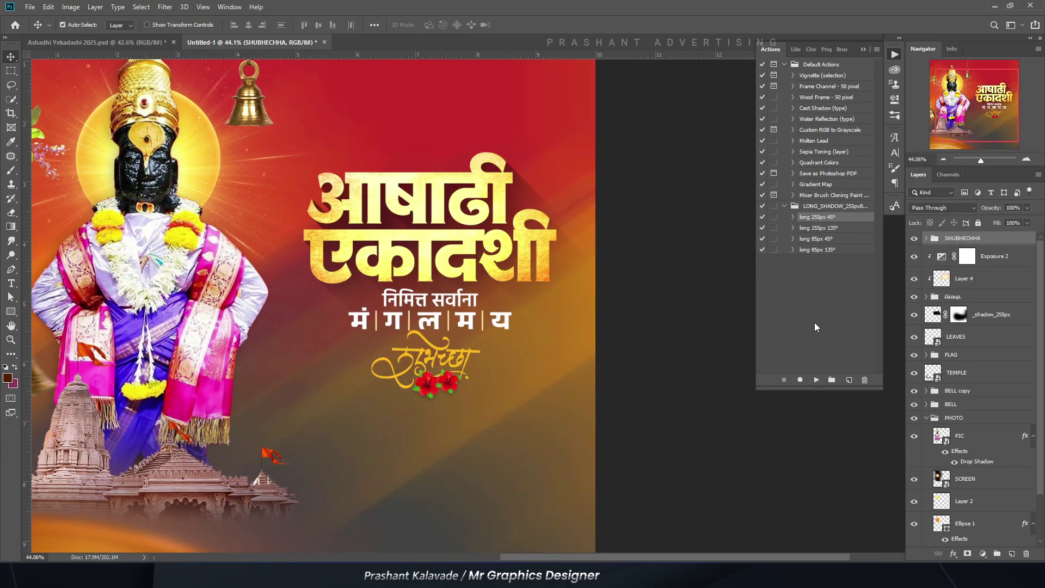
pyautogui.moveTo(456, 330); pyautogui.dragTo(450, 393)
pyautogui.scroll(-3, 481, 293)
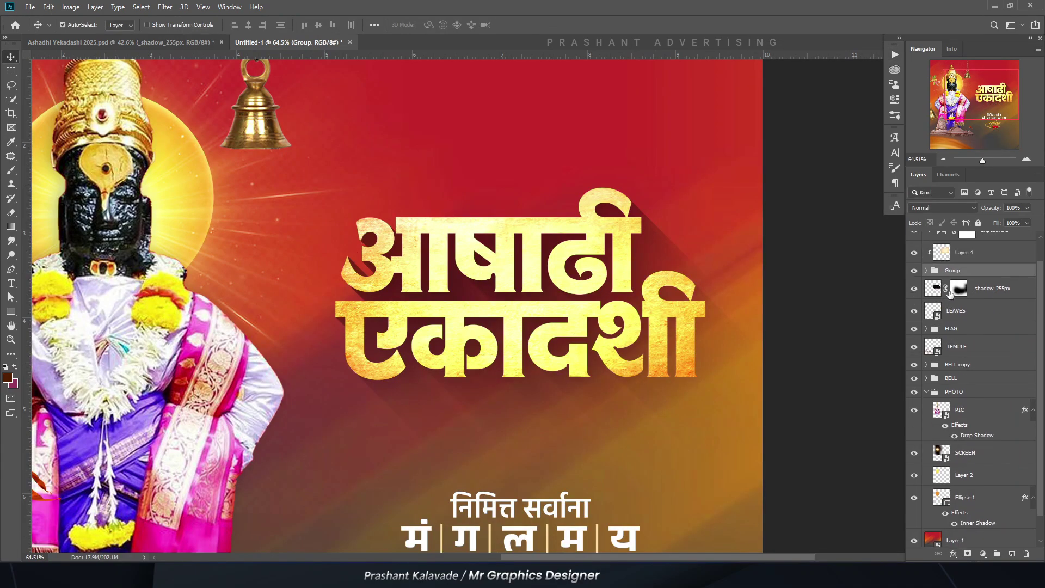
# Step: Add a white (#ffffff) outside Stroke of 27 px to the title group
pyautogui.doubleClick(973, 272)
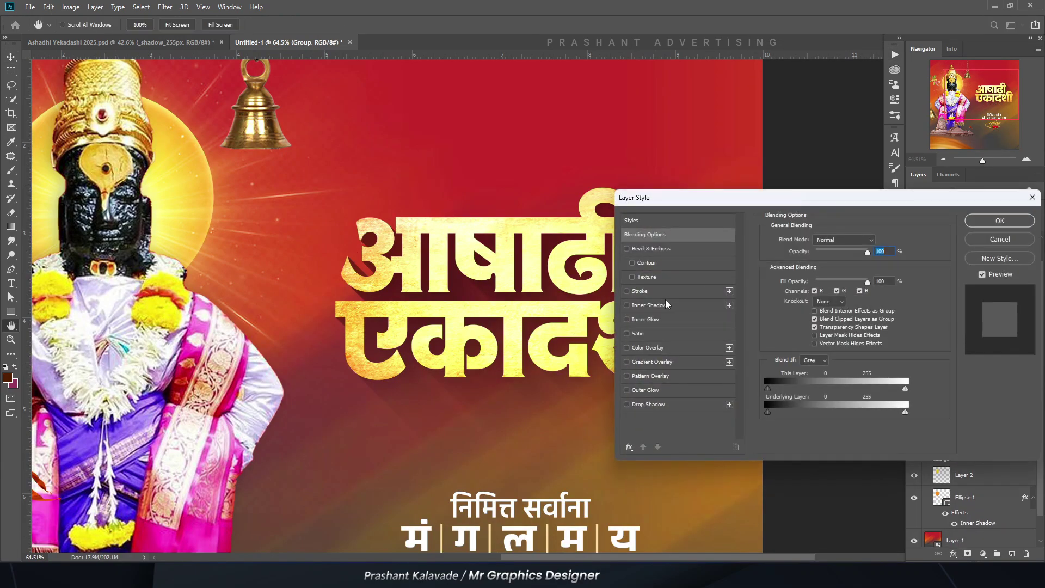
pyautogui.click(654, 293)
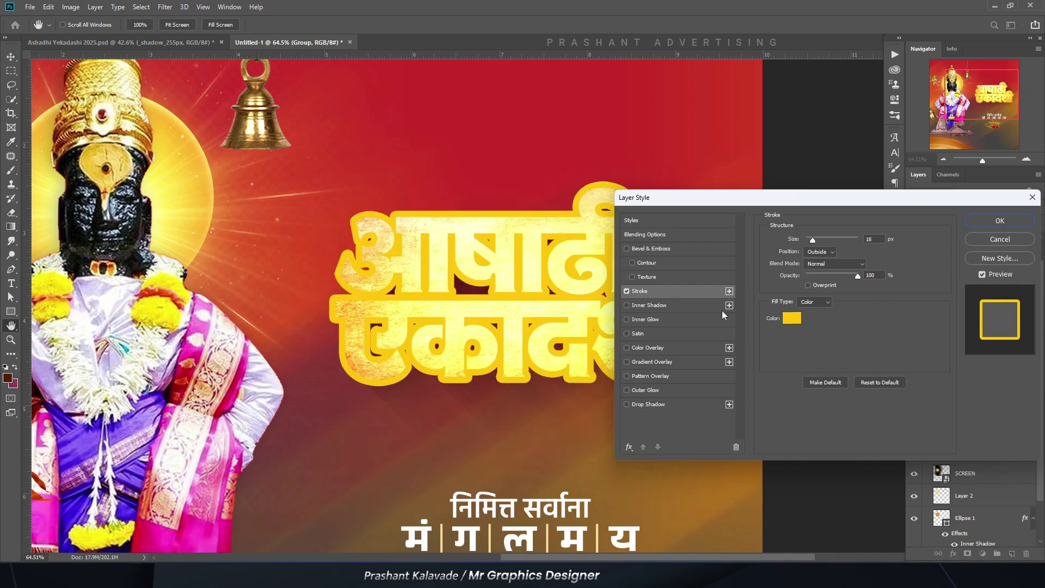
pyautogui.click(789, 317)
pyautogui.write('ffffff')
pyautogui.press('Return')
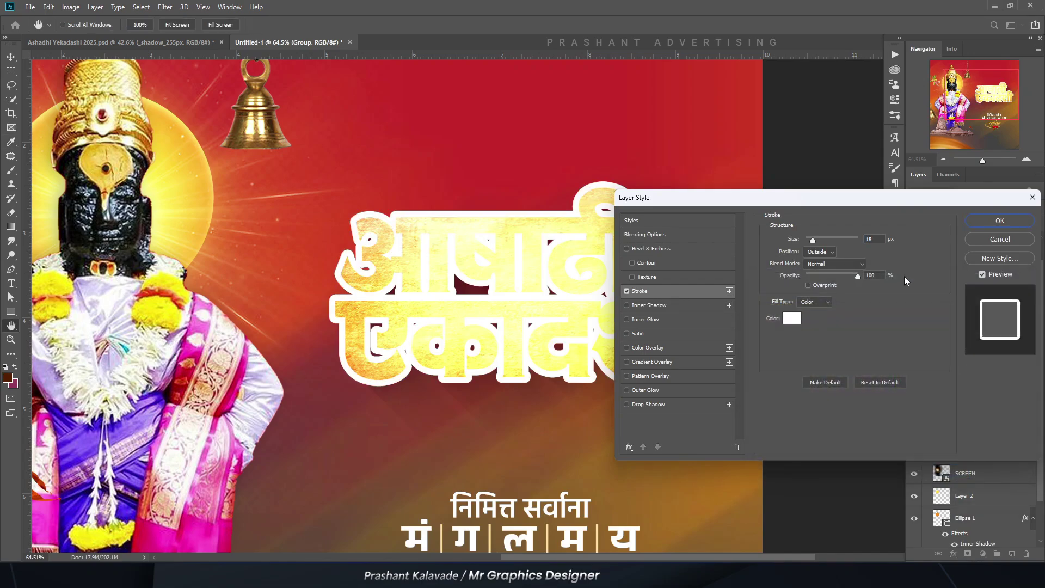
pyautogui.moveTo(814, 238); pyautogui.dragTo(816, 241)
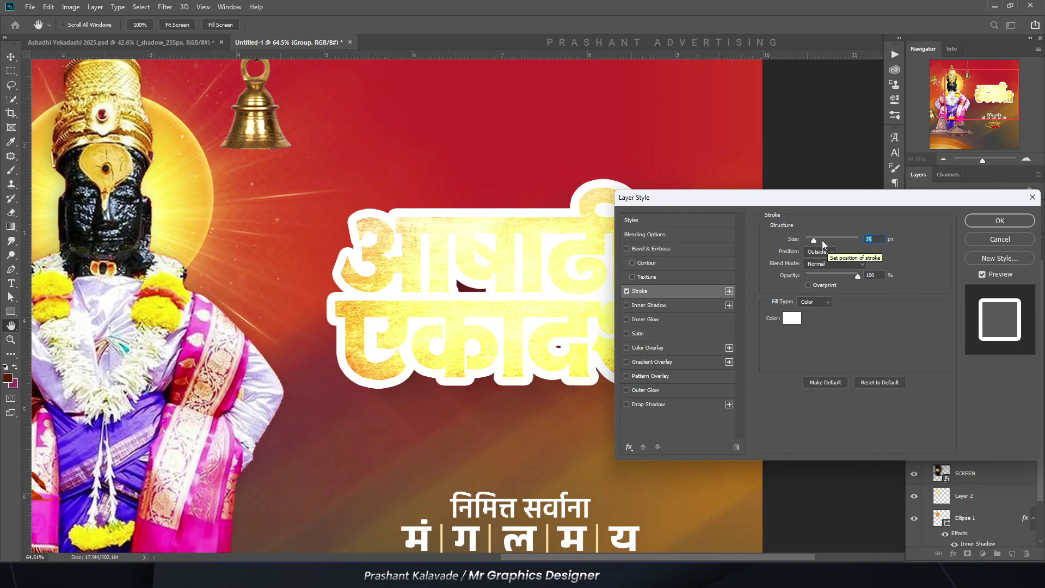
pyautogui.moveTo(813, 238); pyautogui.dragTo(827, 238)
pyautogui.moveTo(821, 236); pyautogui.dragTo(815, 236)
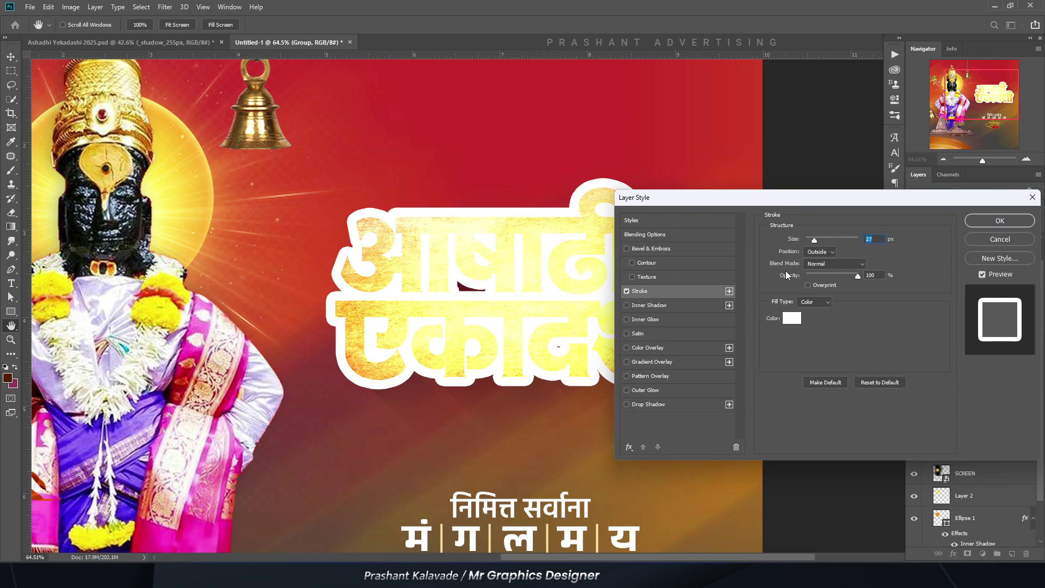
pyautogui.press('Return')
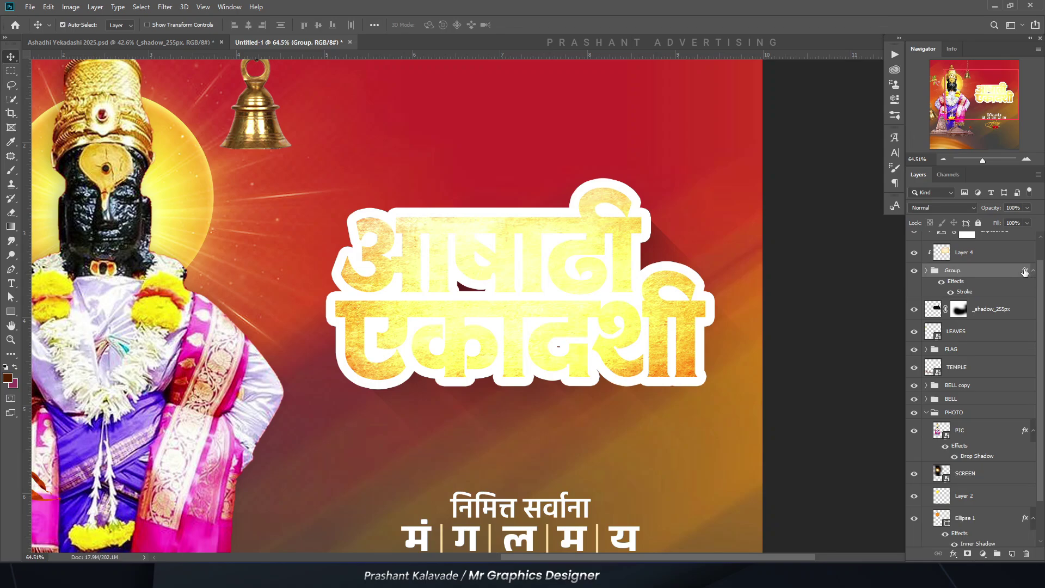
# Step: Convert the title group's stroke into its own layer and set that layer to Soft Light at 67% opacity
pyautogui.rightClick(1024, 272)
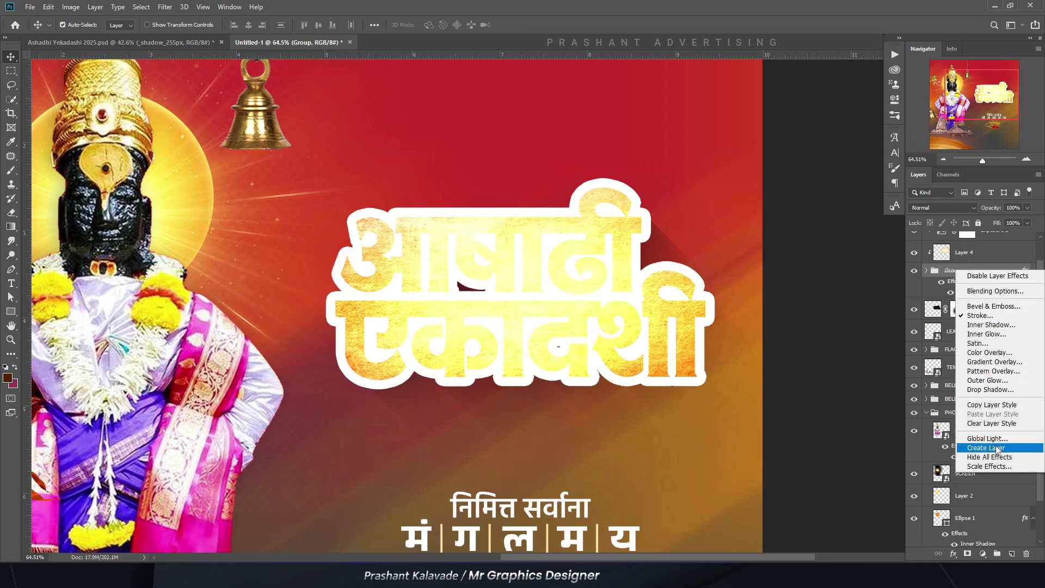
pyautogui.click(997, 449)
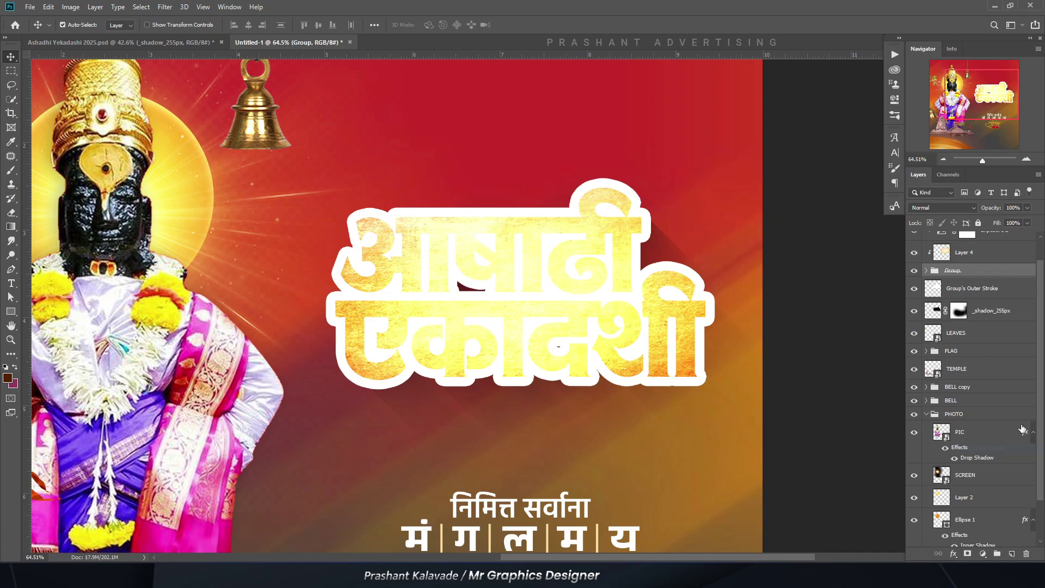
pyautogui.click(963, 289)
pyautogui.click(942, 207)
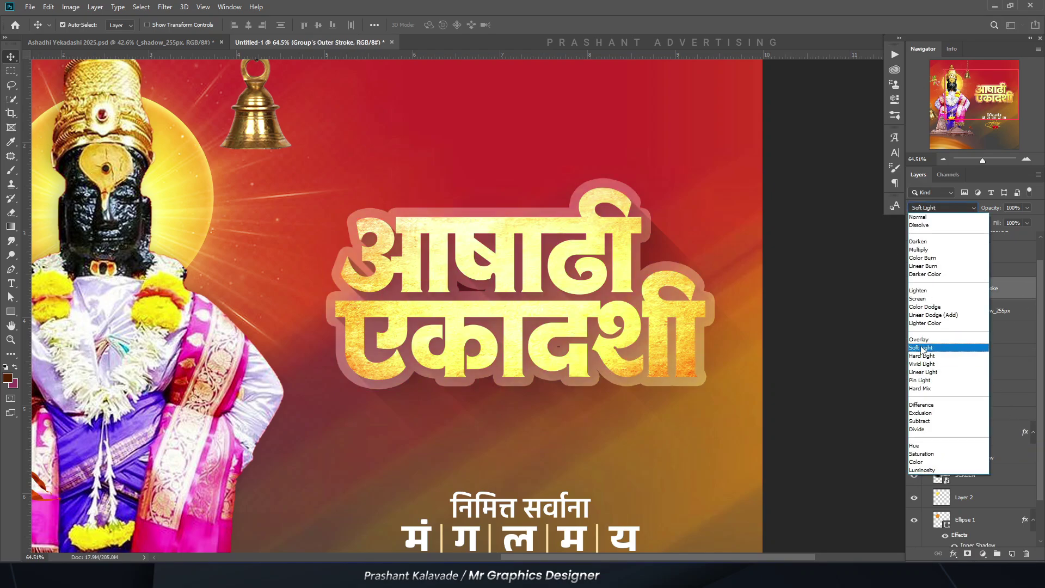
pyautogui.click(922, 349)
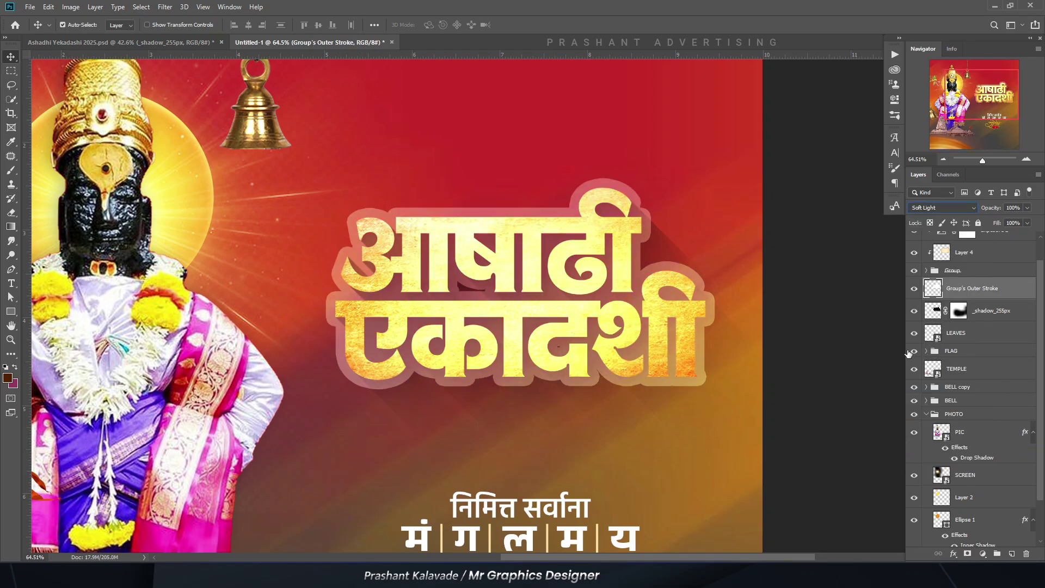
pyautogui.click(1028, 208)
pyautogui.moveTo(1017, 223); pyautogui.dragTo(1012, 222)
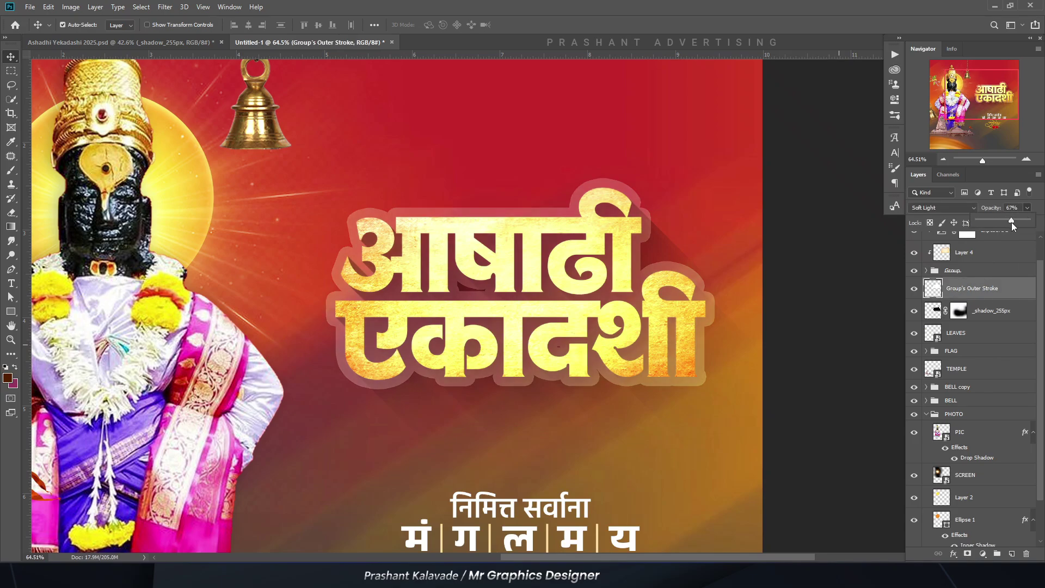
# Step: Give the Group's Outer Stroke layer a golden yellow (#ffd018) Linear Dodge (Add) Inner Shadow at 100% opacity
pyautogui.doubleClick(1014, 290)
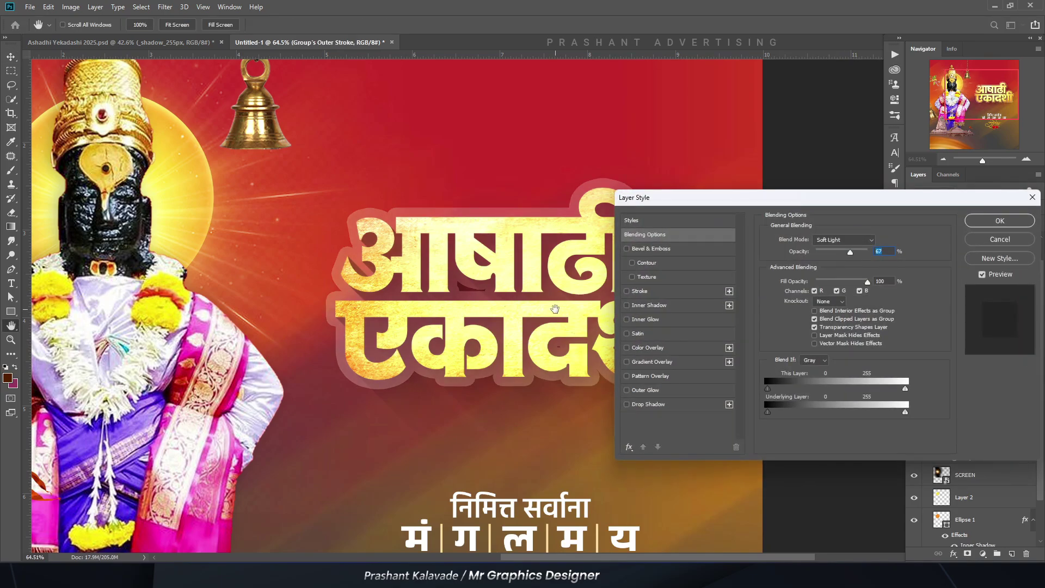
pyautogui.click(648, 305)
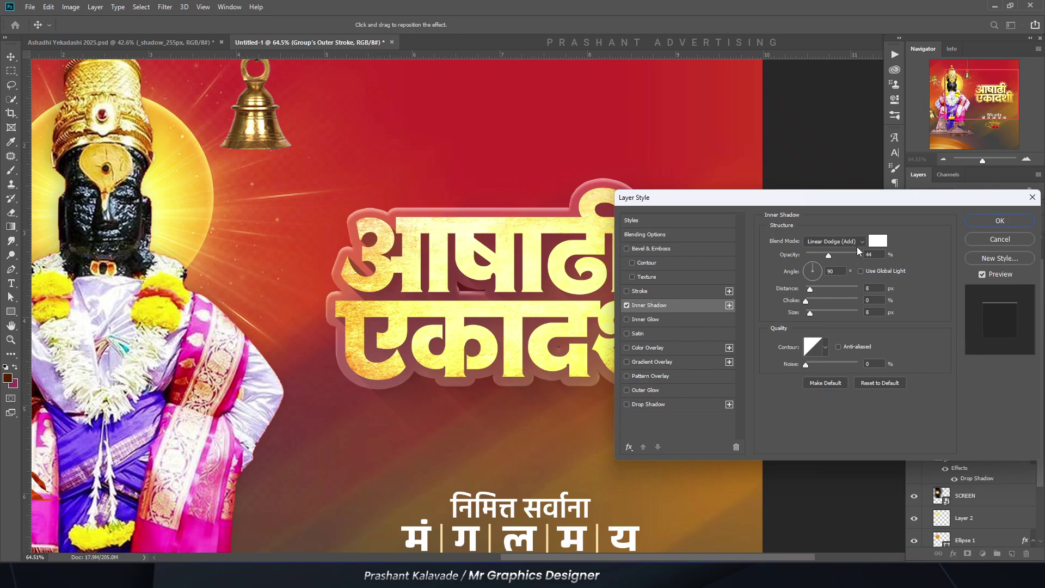
pyautogui.click(878, 241)
pyautogui.click(544, 326)
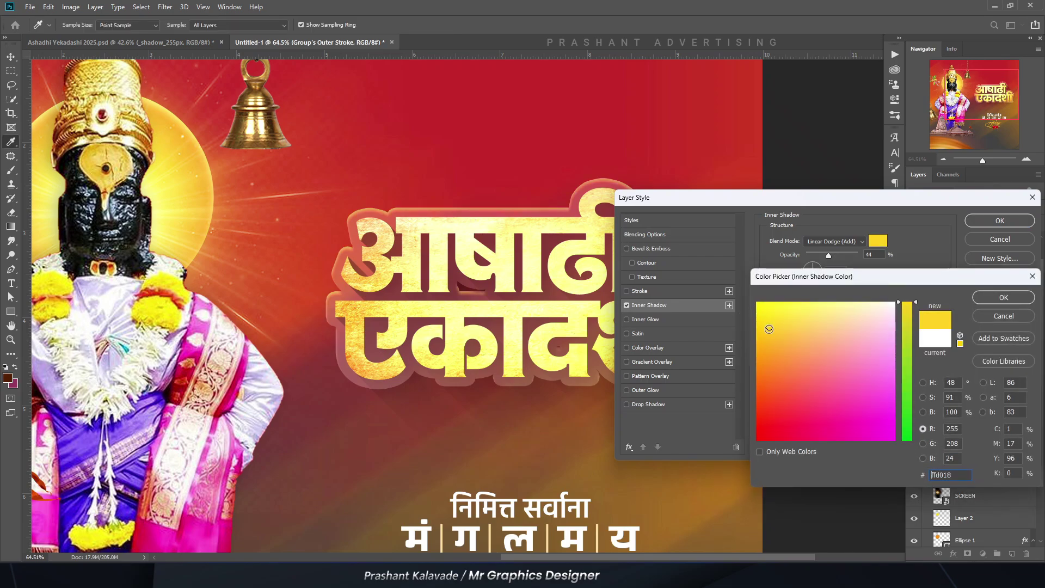
pyautogui.press('Return')
pyautogui.moveTo(828, 255); pyautogui.dragTo(858, 256)
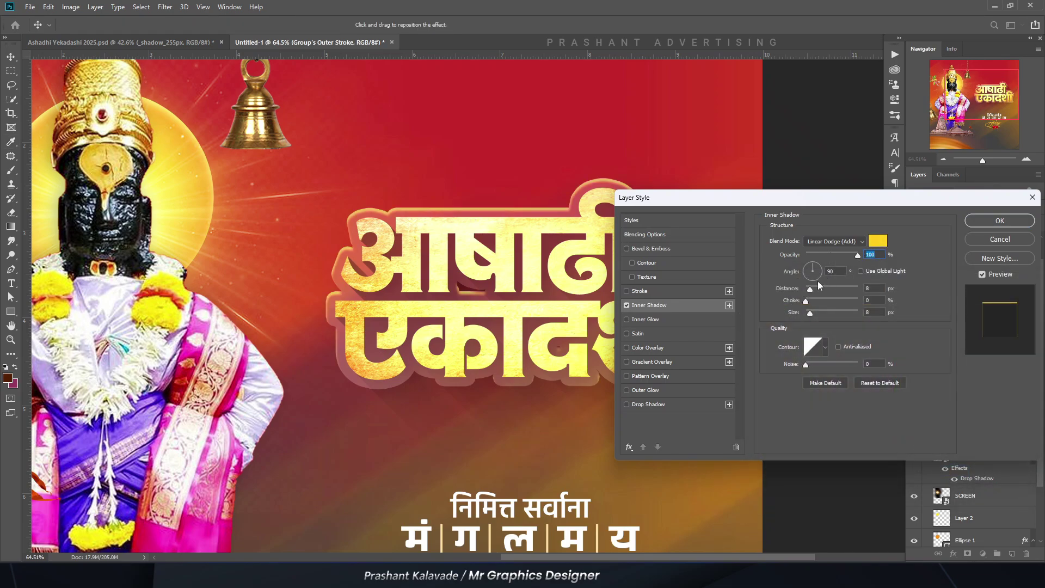
pyautogui.moveTo(811, 289); pyautogui.dragTo(809, 312)
pyautogui.click(1000, 221)
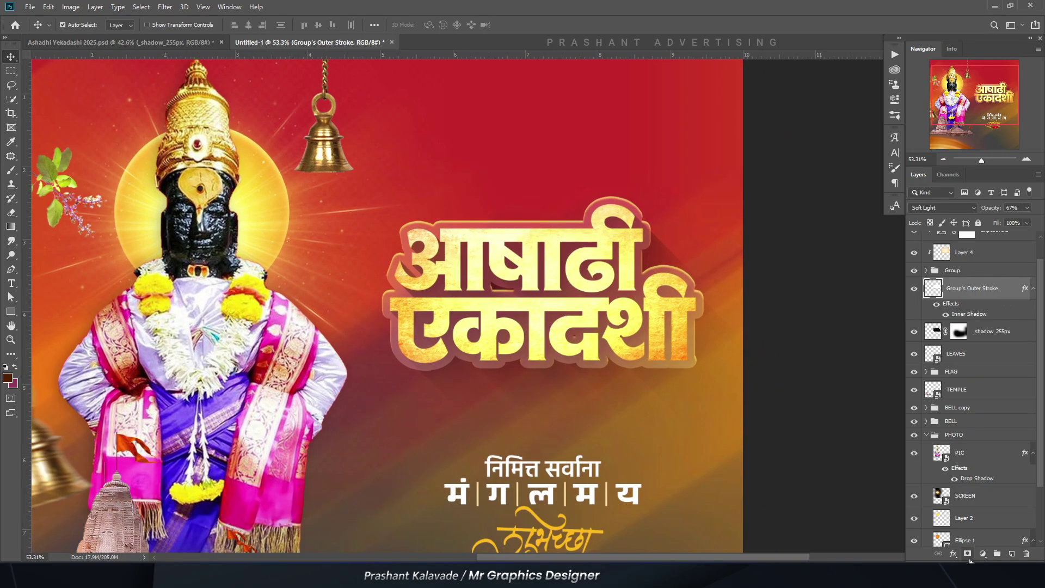
# Step: Add a layer mask to the outer stroke layer and fade the outline around the title's second line with the soft 85% Eraser
pyautogui.click(967, 554)
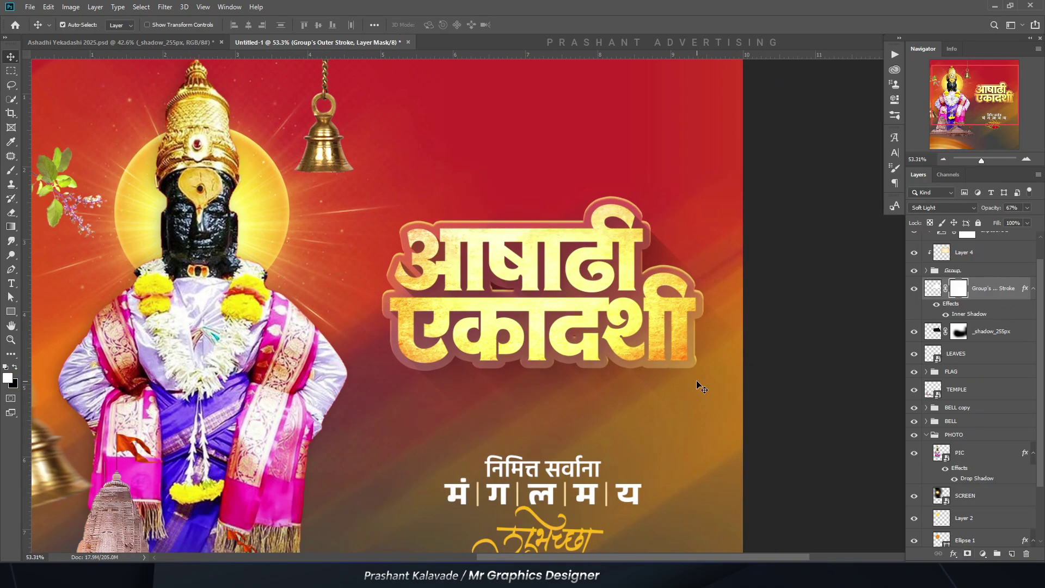
pyautogui.press('e')
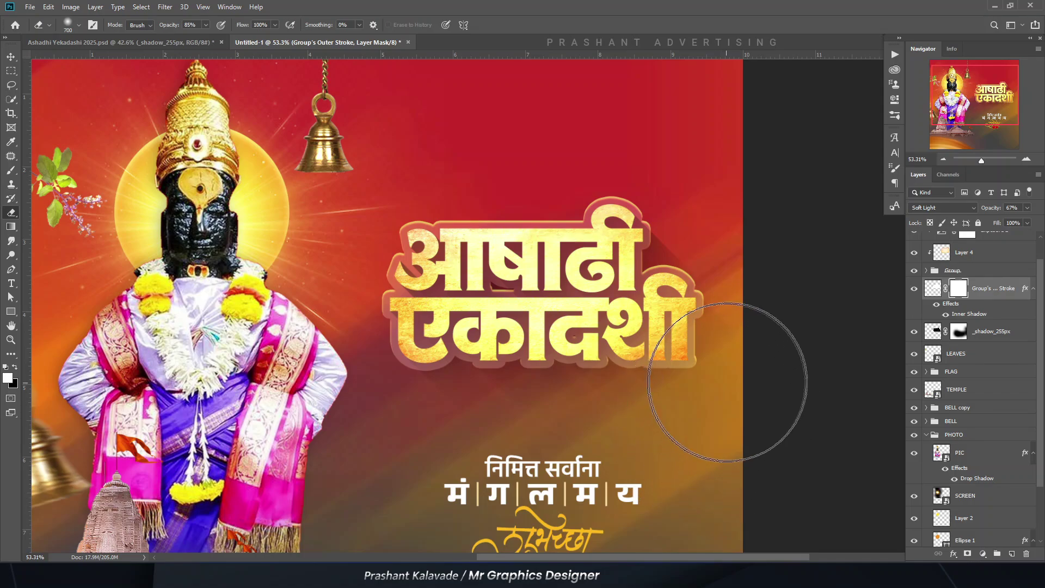
pyautogui.moveTo(727, 381)
pyautogui.mouseDown()
pyautogui.moveTo(544, 381)
pyautogui.moveTo(392, 400)
pyautogui.moveTo(716, 408)
pyautogui.moveTo(545, 409)
pyautogui.moveTo(578, 382)
pyautogui.moveTo(381, 390)
pyautogui.moveTo(770, 373)
pyautogui.moveTo(747, 361)
pyautogui.moveTo(758, 350)
pyautogui.moveTo(447, 370)
pyautogui.moveTo(526, 344)
pyautogui.moveTo(473, 316)
pyautogui.mouseUp()
# Step: Set the Eraser to 27% opacity with a 500 px soft brush for the outline's mask, and check the fade on the poster
pyautogui.press('[')
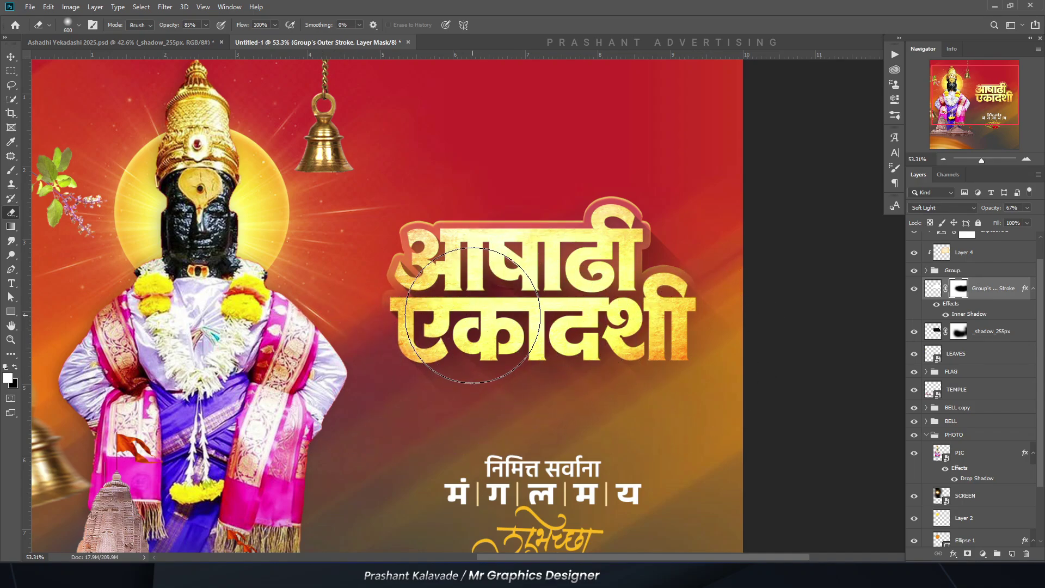
pyautogui.press('[')
pyautogui.press('[')
pyautogui.click(206, 25)
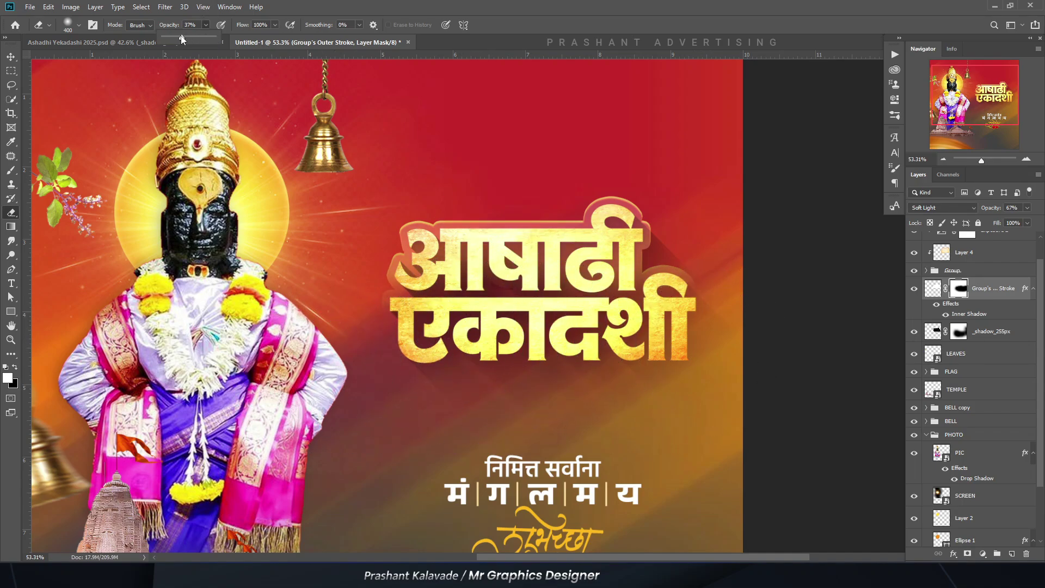
pyautogui.click(241, 90)
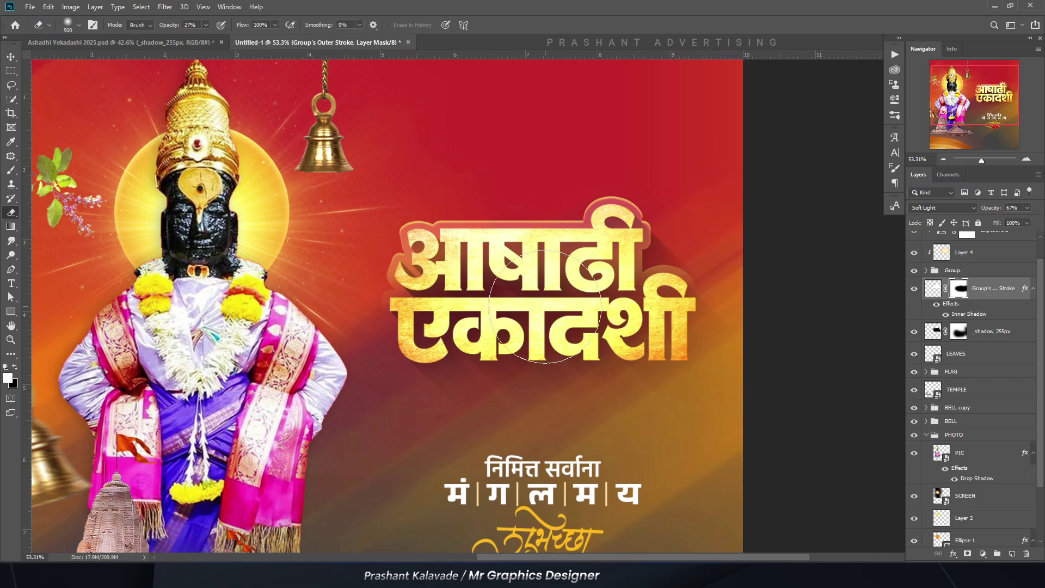
pyautogui.press(']')
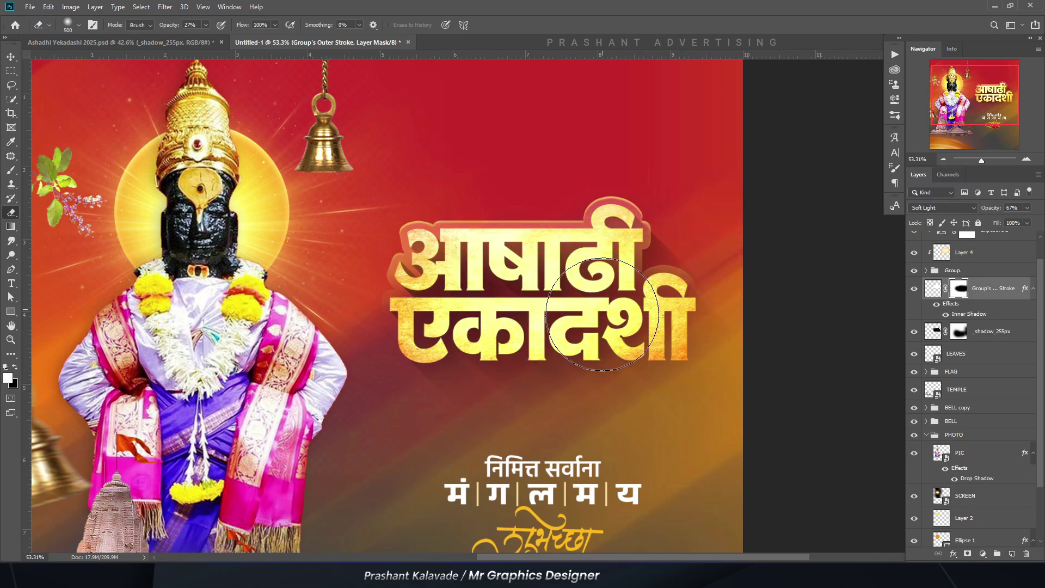
pyautogui.scroll(-3, 555, 339)
pyautogui.scroll(2, 560, 265)
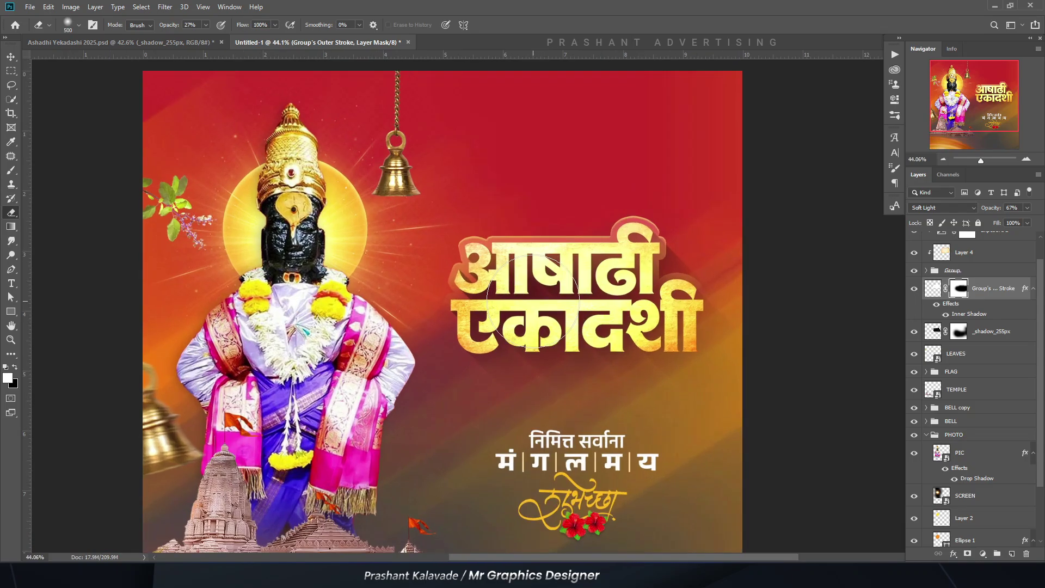
pyautogui.scroll(-1, 560, 265)
pyautogui.press('v')
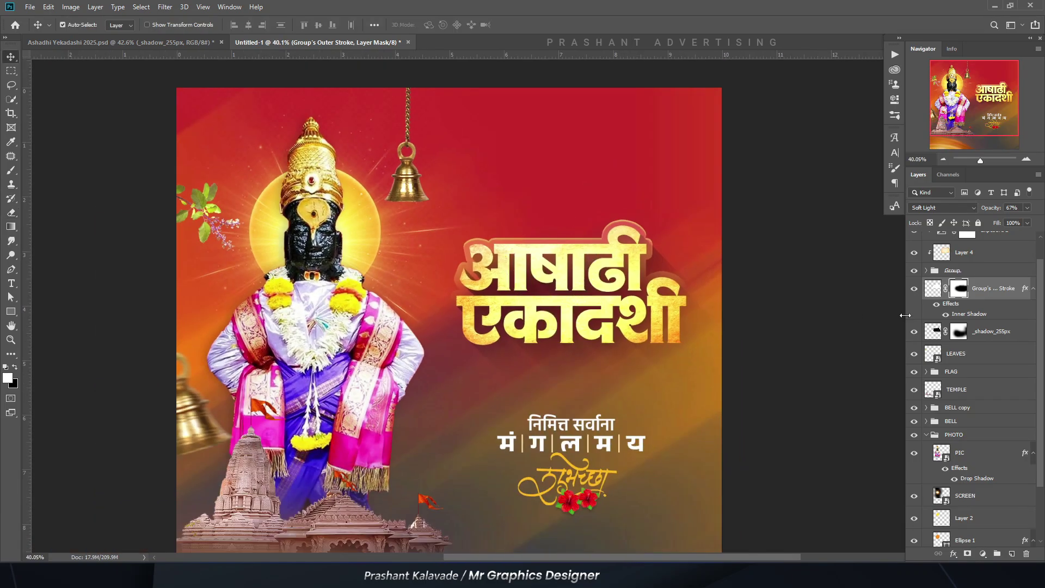
# Step: Move the _shadow_255px layer above the outer stroke layer, and group all the title layers under the name TEXT
pyautogui.scroll(2, 969, 360)
pyautogui.click(978, 354)
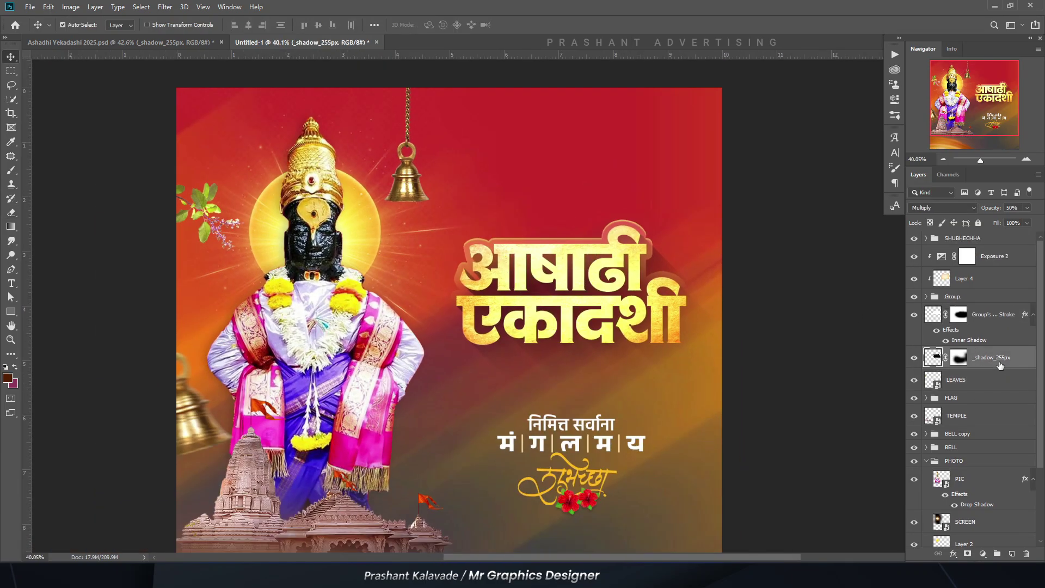
pyautogui.keyDown('shift'); pyautogui.click(995, 260); pyautogui.keyUp('shift')
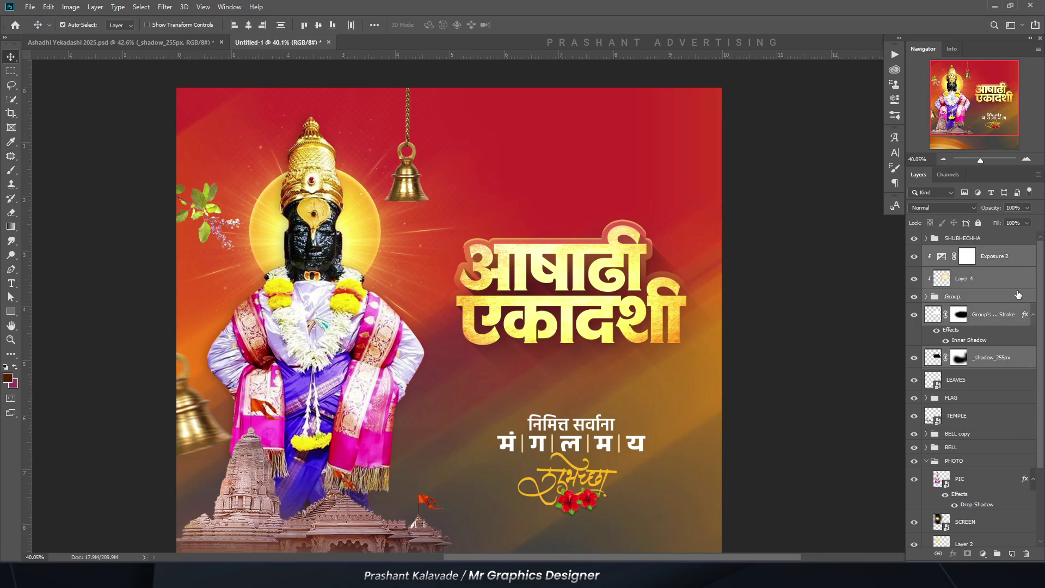
pyautogui.click(1001, 358)
pyautogui.moveTo(1001, 357); pyautogui.dragTo(983, 307)
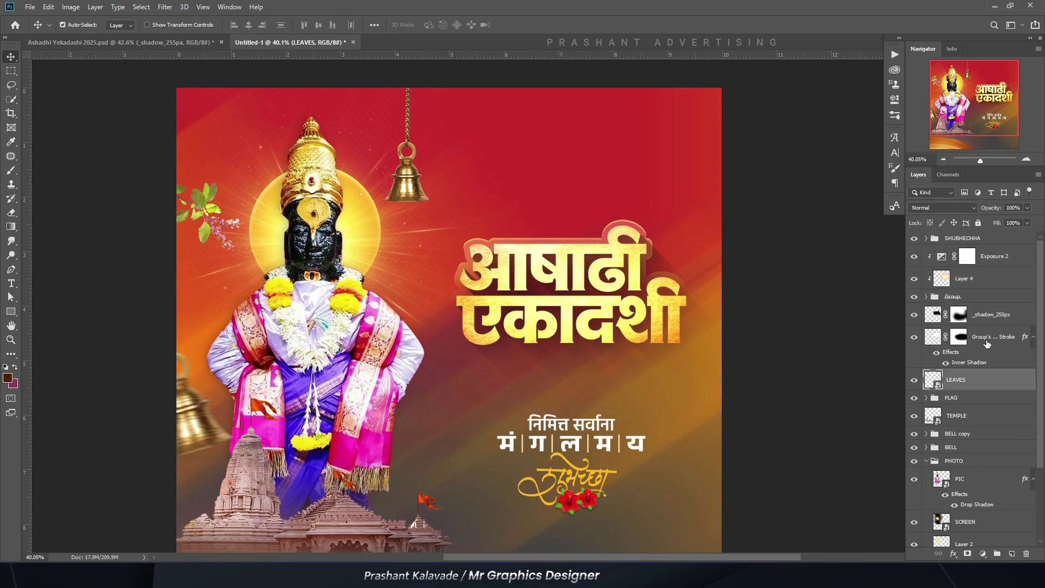
pyautogui.keyDown('shift'); pyautogui.click(991, 258); pyautogui.keyUp('shift')
pyautogui.hotkey('ctrl', 'g')
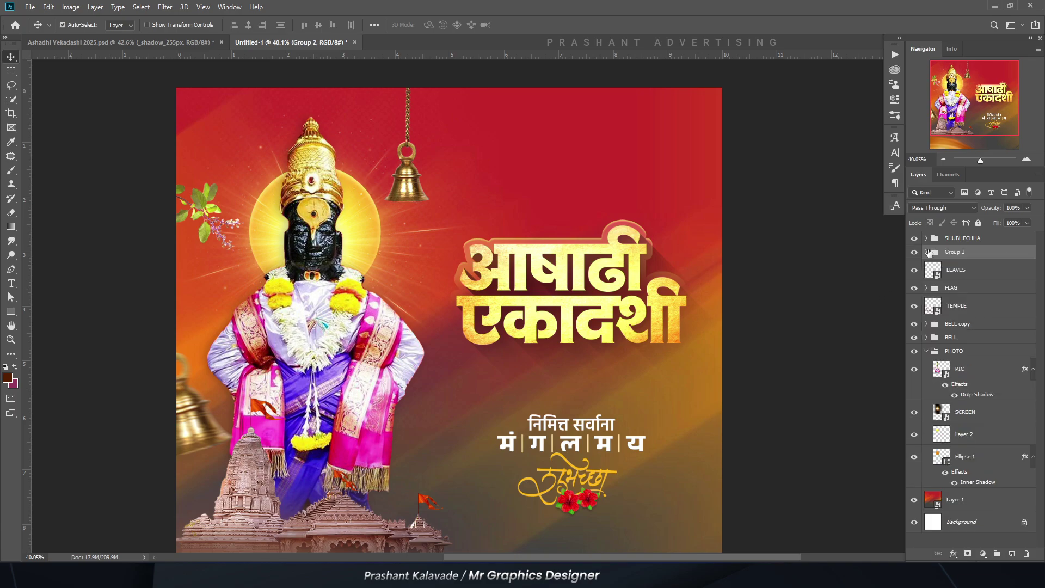
pyautogui.click(914, 251)
pyautogui.press('Return')
# Step: Enlarge the TEXT group proportionally and position the title slightly lower, beside the deity's figure
pyautogui.hotkey('ctrl', 't')
pyautogui.scroll(-2, 478, 362)
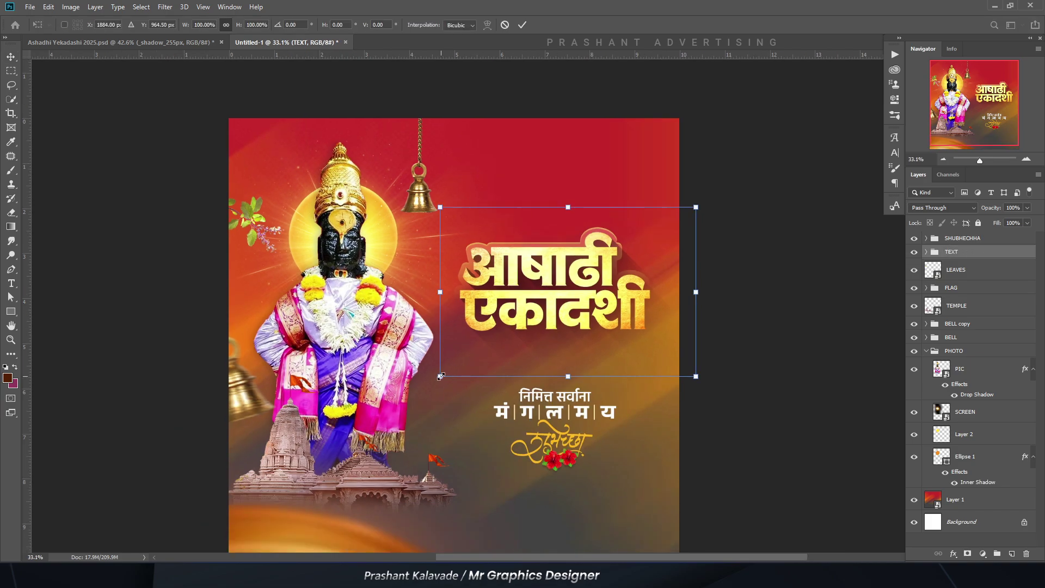
pyautogui.moveTo(440, 375)
pyautogui.mouseDown()
pyautogui.moveTo(419, 390)
pyautogui.moveTo(437, 386)
pyautogui.moveTo(438, 407)
pyautogui.moveTo(438, 376)
pyautogui.mouseUp()
pyautogui.press('Return')
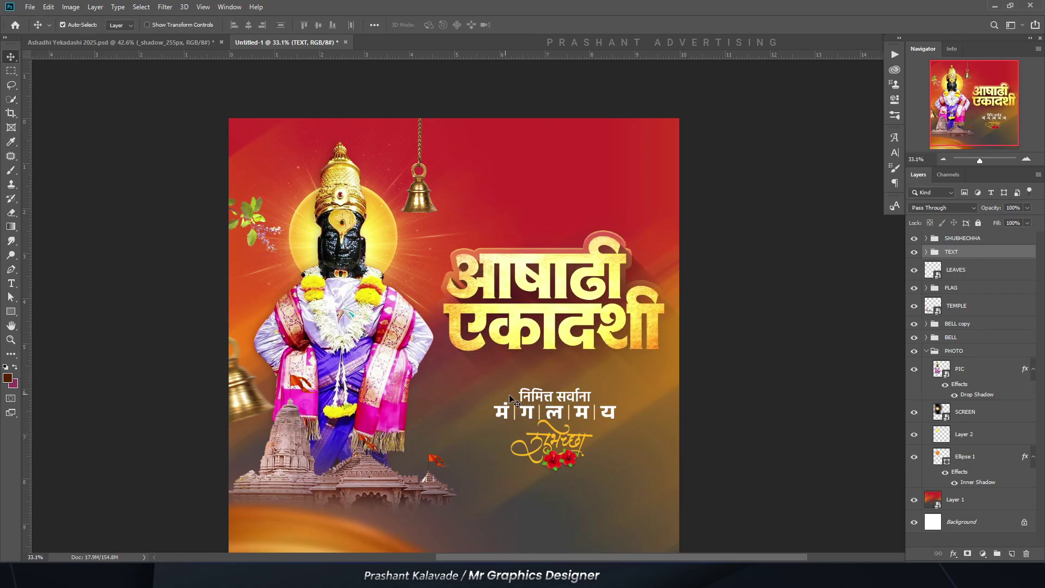
# Step: Scale the SHUBHECHHA group to about 108.55% and move it up close beneath the title
pyautogui.moveTo(530, 398); pyautogui.dragTo(531, 376)
pyautogui.hotkey('ctrl', 'z')
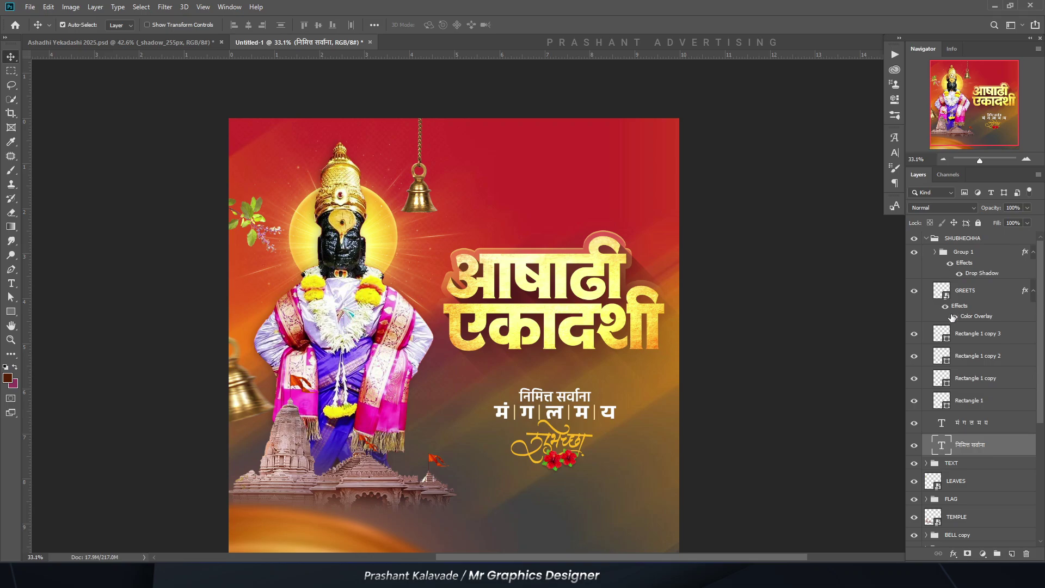
pyautogui.click(928, 240)
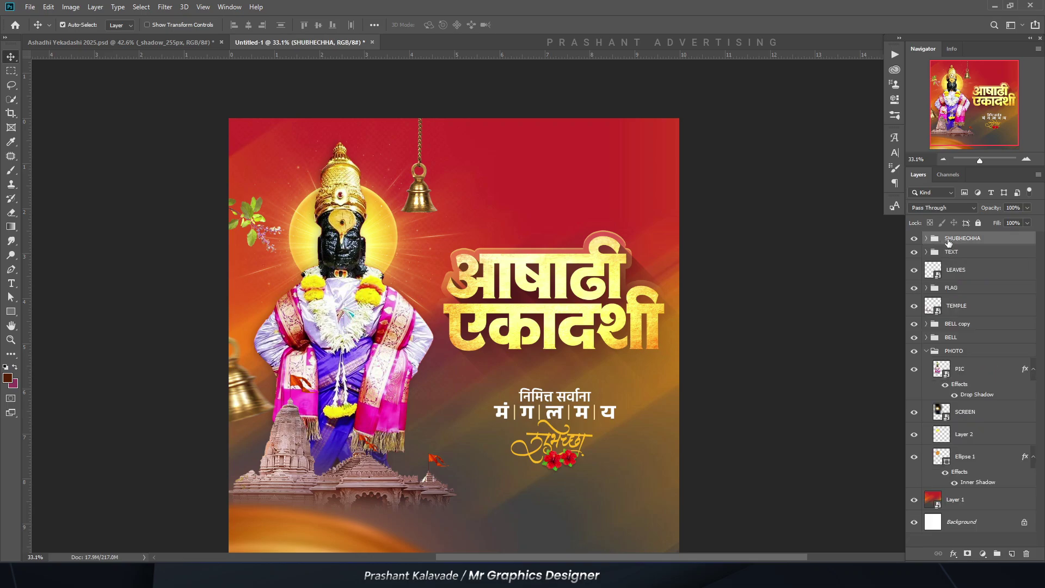
pyautogui.hotkey('ctrl', 't')
pyautogui.moveTo(496, 389); pyautogui.dragTo(489, 382)
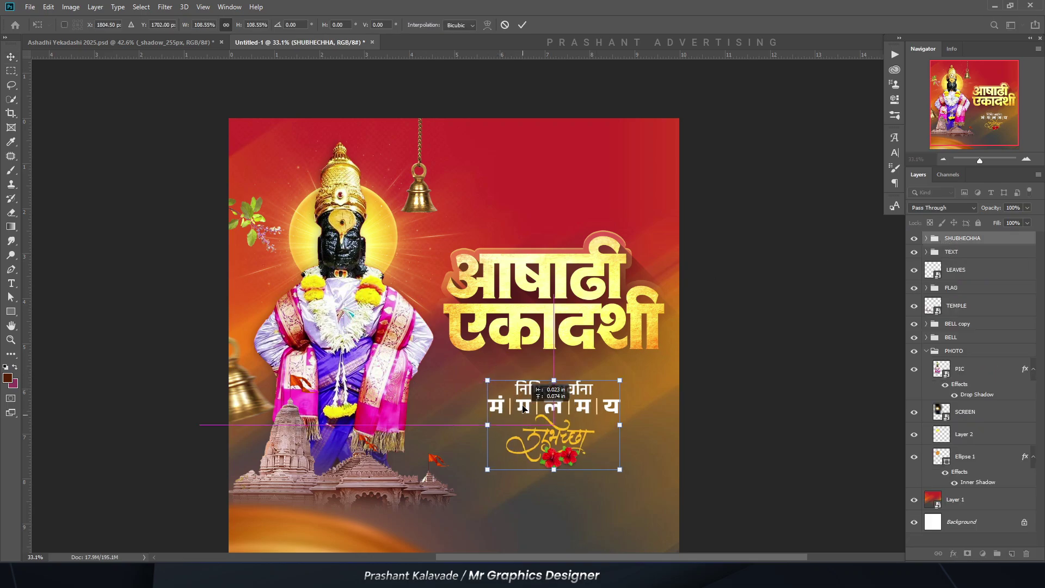
pyautogui.moveTo(545, 401); pyautogui.dragTo(545, 375)
pyautogui.press('Return')
pyautogui.scroll(-2, 545, 375)
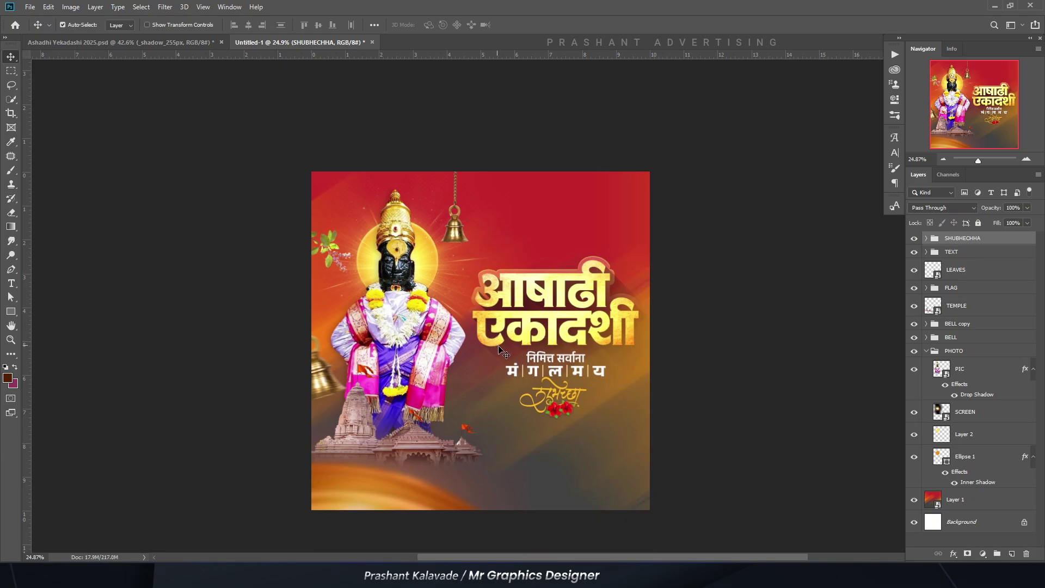
pyautogui.scroll(4, 553, 253)
pyautogui.scroll(3, 553, 253)
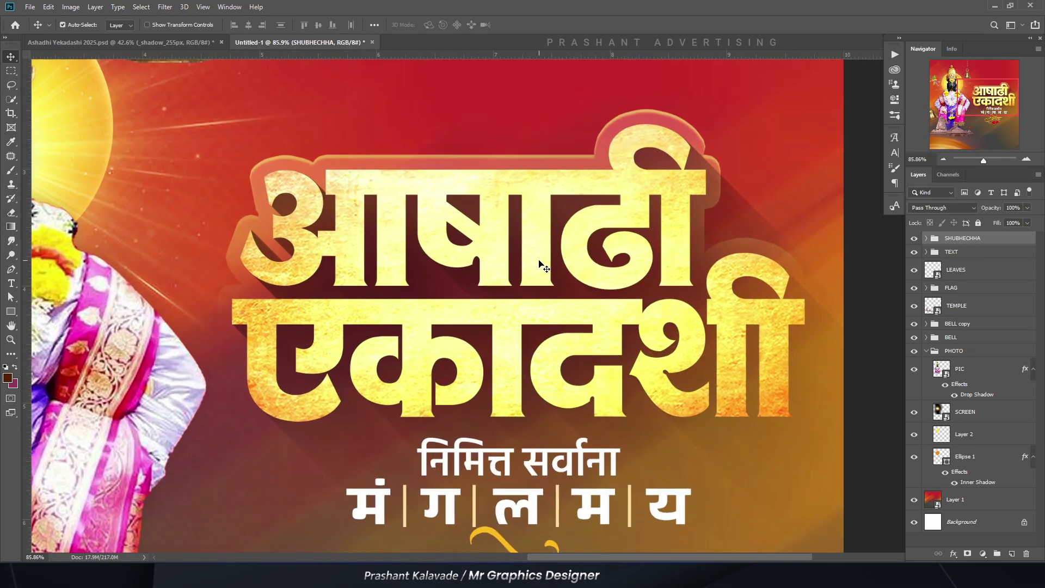
# Step: Add a white Inner Shadow in Linear Dodge (Add) mode to the group holding the two title words
pyautogui.click(578, 276)
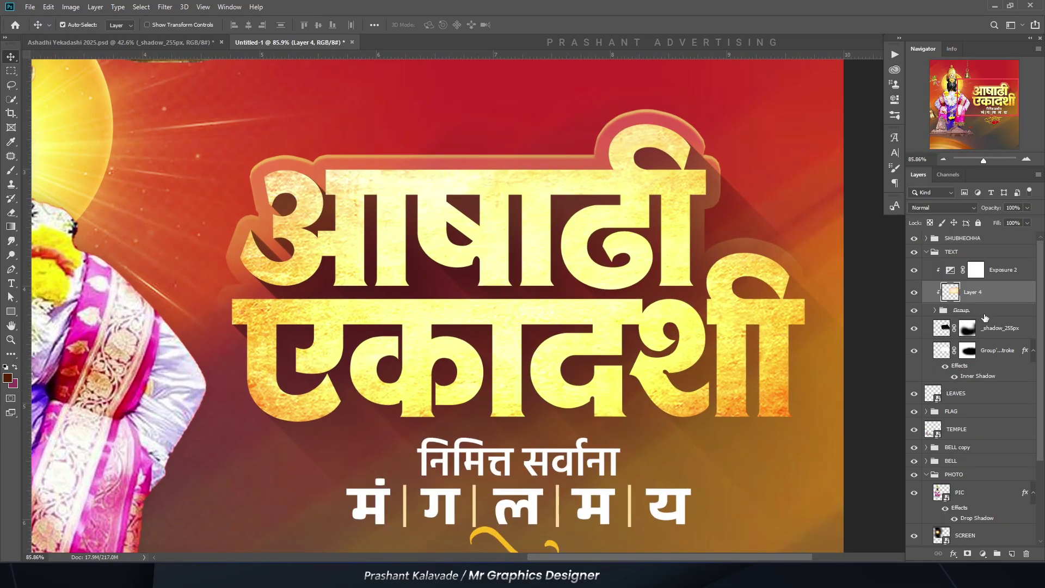
pyautogui.click(915, 310)
pyautogui.click(915, 310)
pyautogui.doubleClick(988, 312)
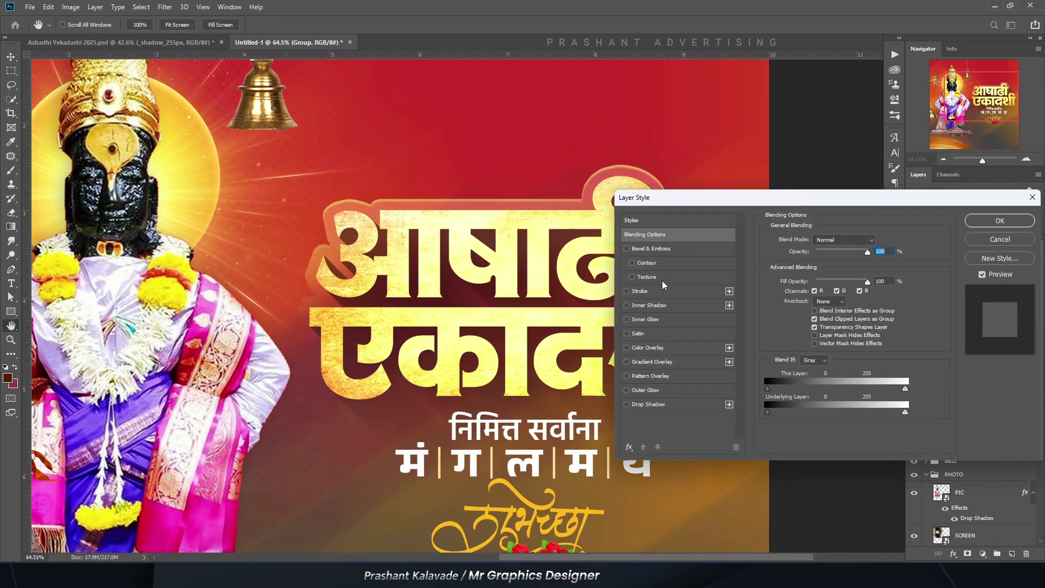
pyautogui.click(661, 306)
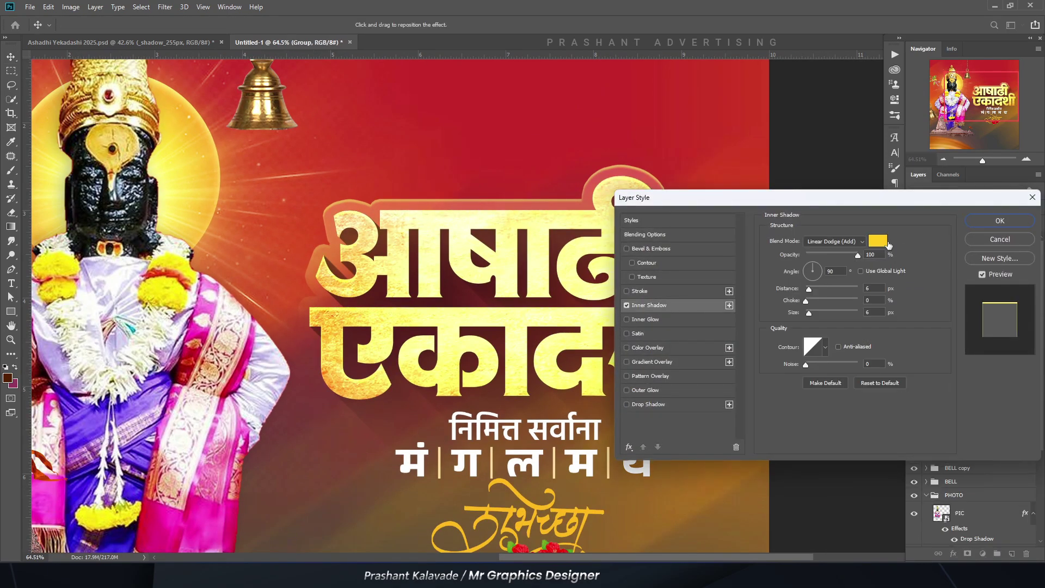
pyautogui.click(878, 241)
pyautogui.click(758, 300)
pyautogui.press('Return')
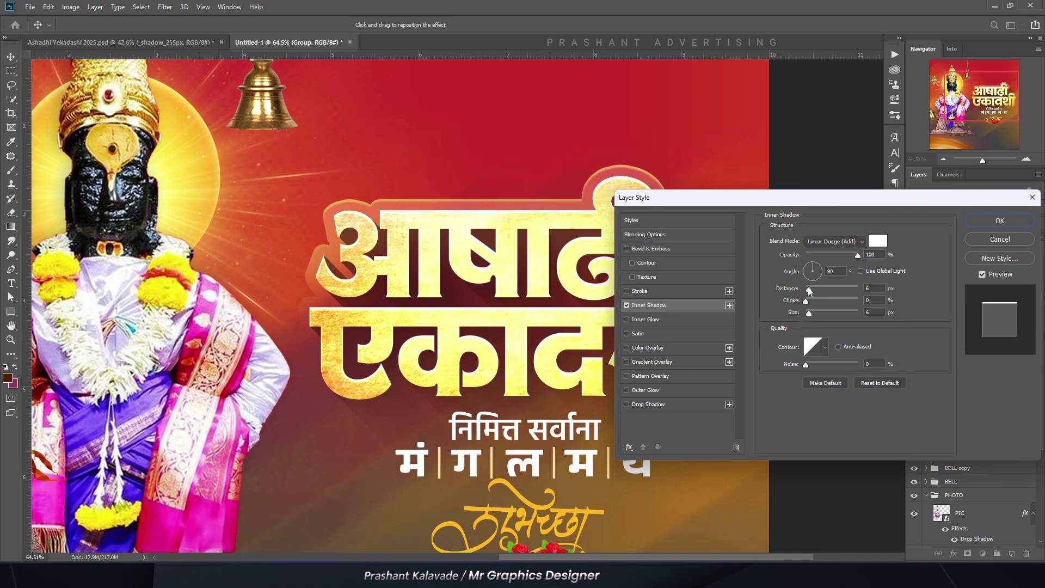
# Step: Set the title's inner shadow size to 0 px and fine-tune its distance to a few pixels for a crisp upper edge
pyautogui.moveTo(809, 289)
pyautogui.mouseDown()
pyautogui.moveTo(818, 289)
pyautogui.moveTo(807, 295)
pyautogui.mouseUp()
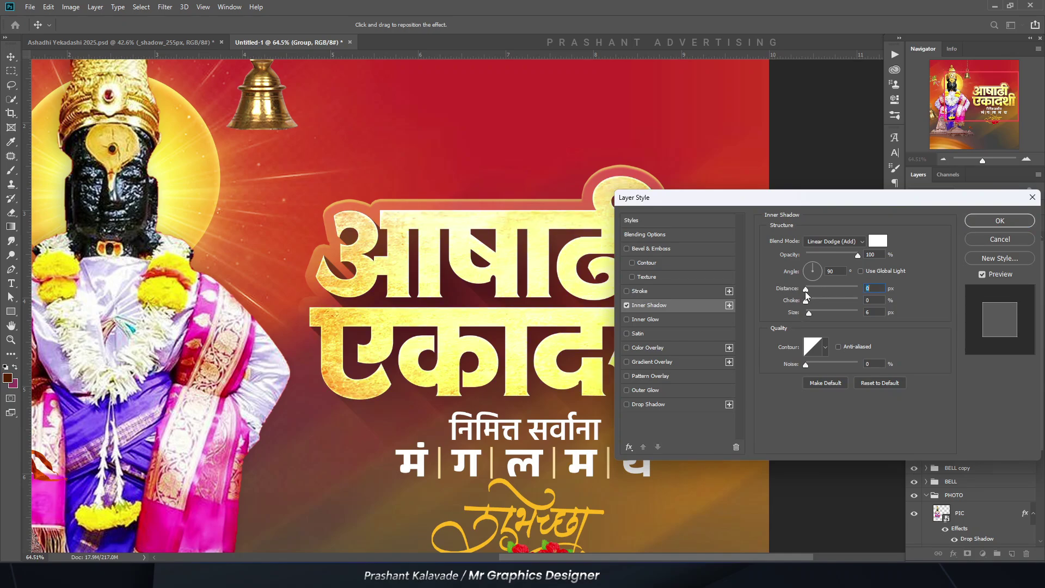
pyautogui.write('6')
pyautogui.press('Tab')
pyautogui.press('Tab')
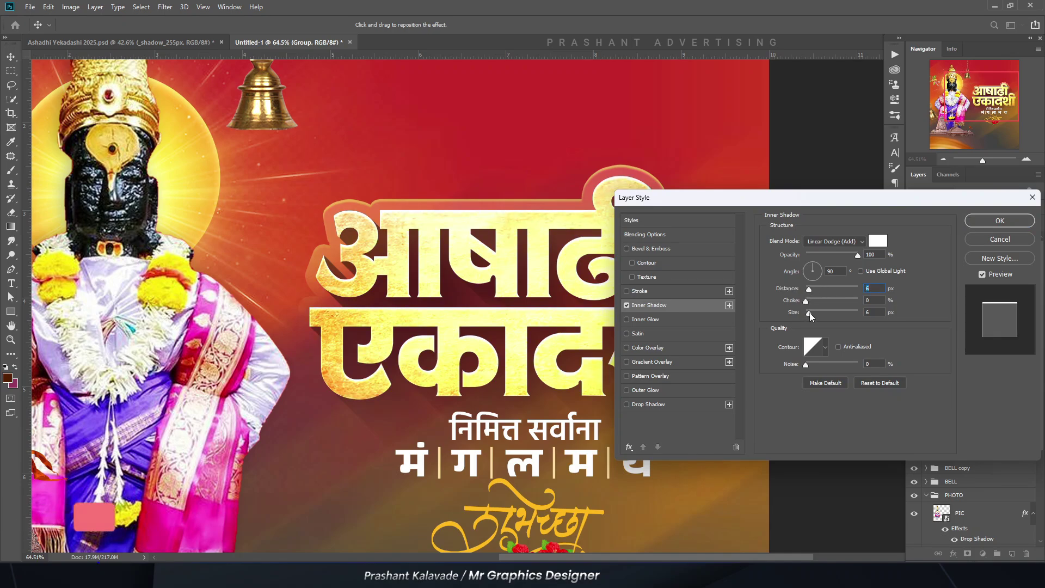
pyautogui.write('0')
pyautogui.hotkey('ctrl', '1')
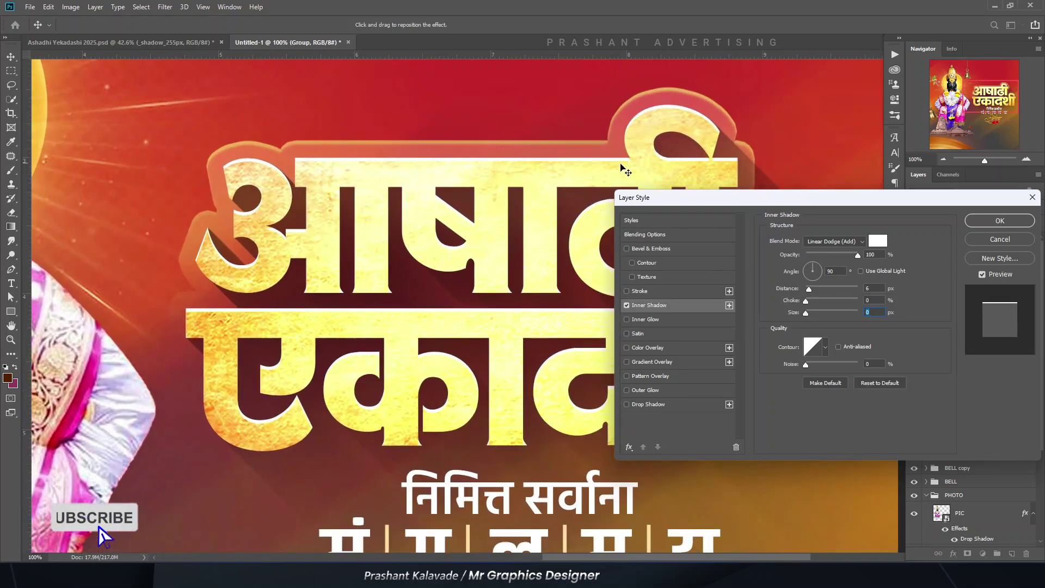
pyautogui.moveTo(811, 290); pyautogui.dragTo(810, 292)
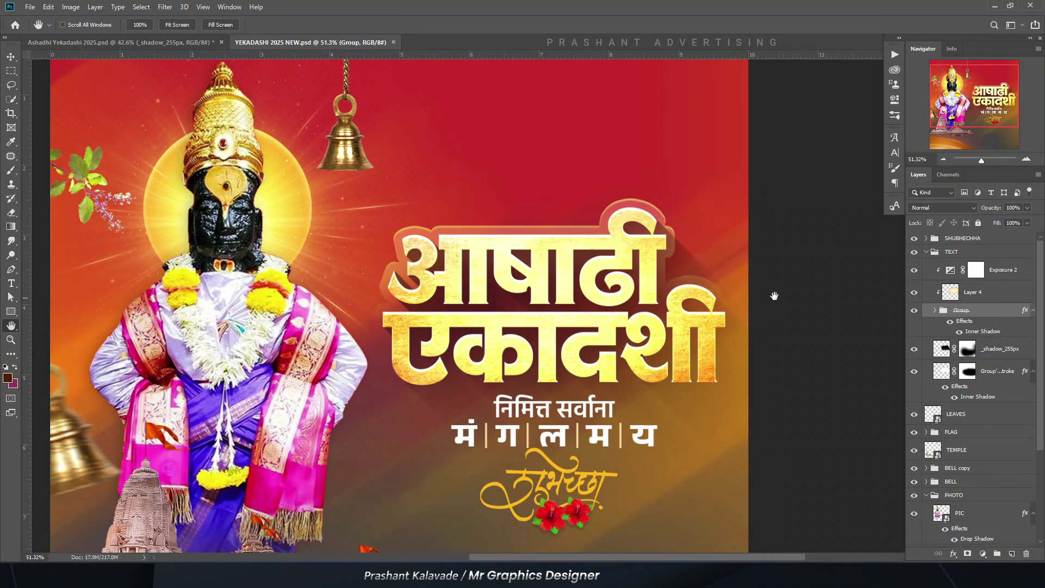
# Step: Examine the highlighted title on the whole poster and at close range
pyautogui.scroll(-2, 443, 328)
pyautogui.scroll(1, 541, 386)
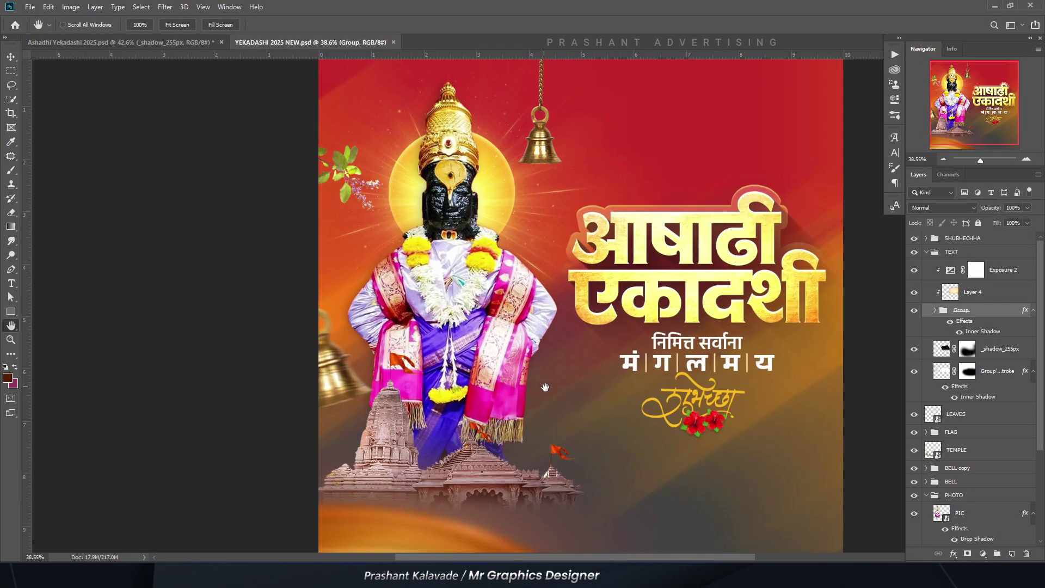
pyautogui.scroll(-1, 486, 369)
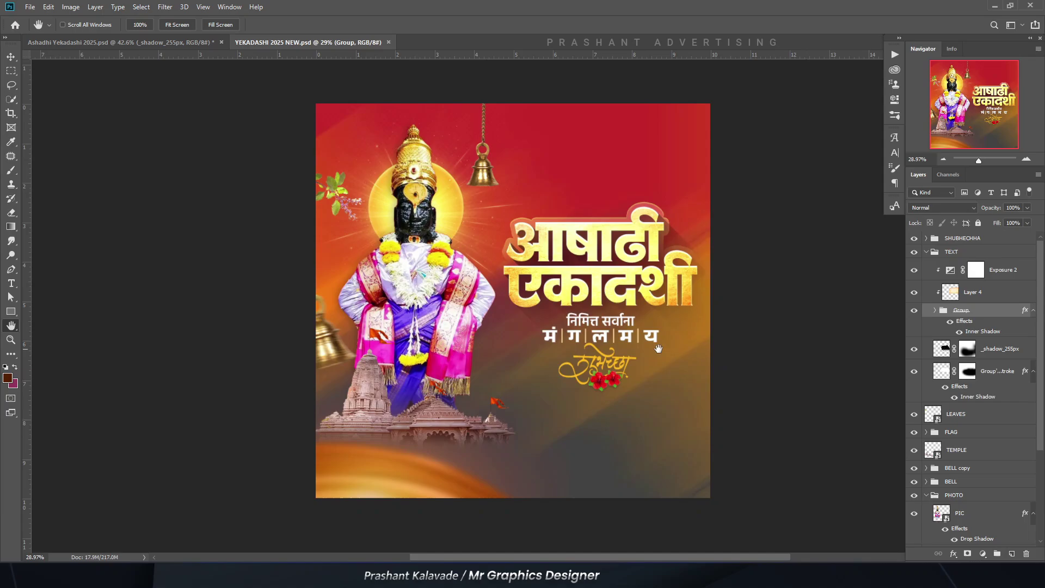
pyautogui.press('v')
pyautogui.click(771, 338)
pyautogui.scroll(2, 593, 118)
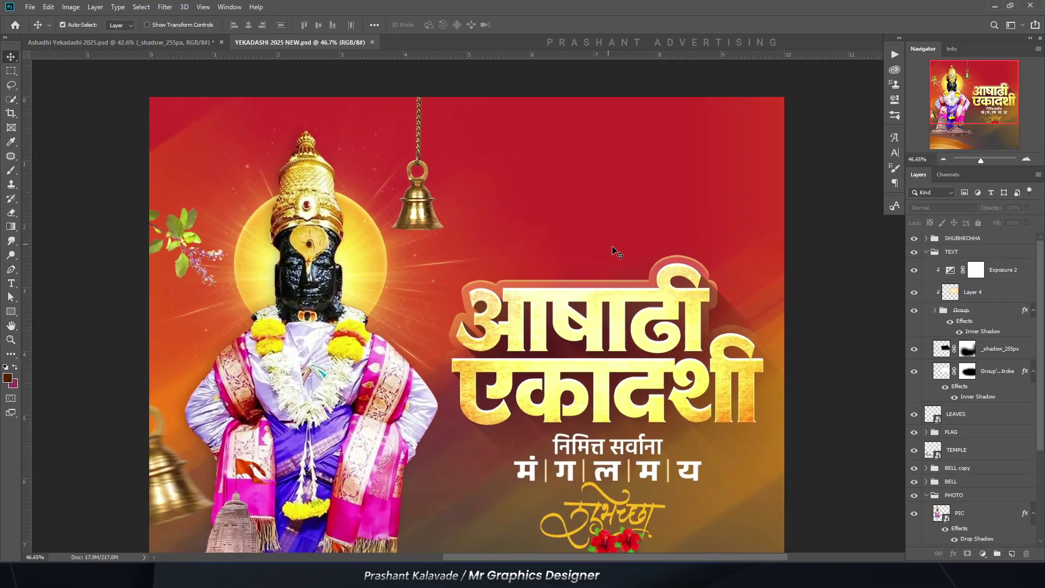
pyautogui.scroll(-1, 569, 272)
pyautogui.scroll(2, 591, 300)
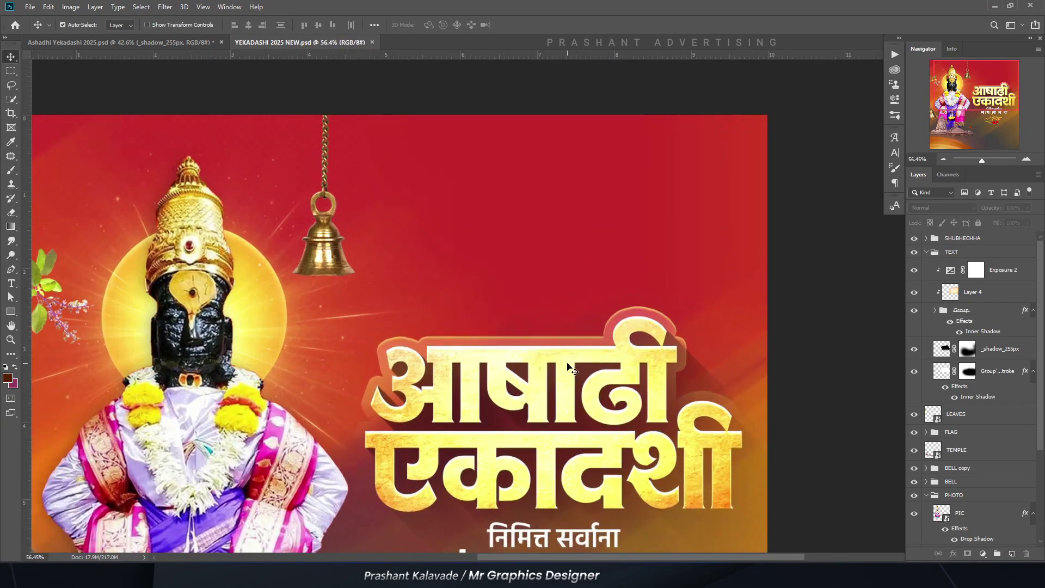
# Step: Duplicate the एकादशी text layer and move the copy above Exposure 2, outside the clipped title group
pyautogui.click(573, 369)
pyautogui.scroll(-1, 573, 369)
pyautogui.click(983, 355)
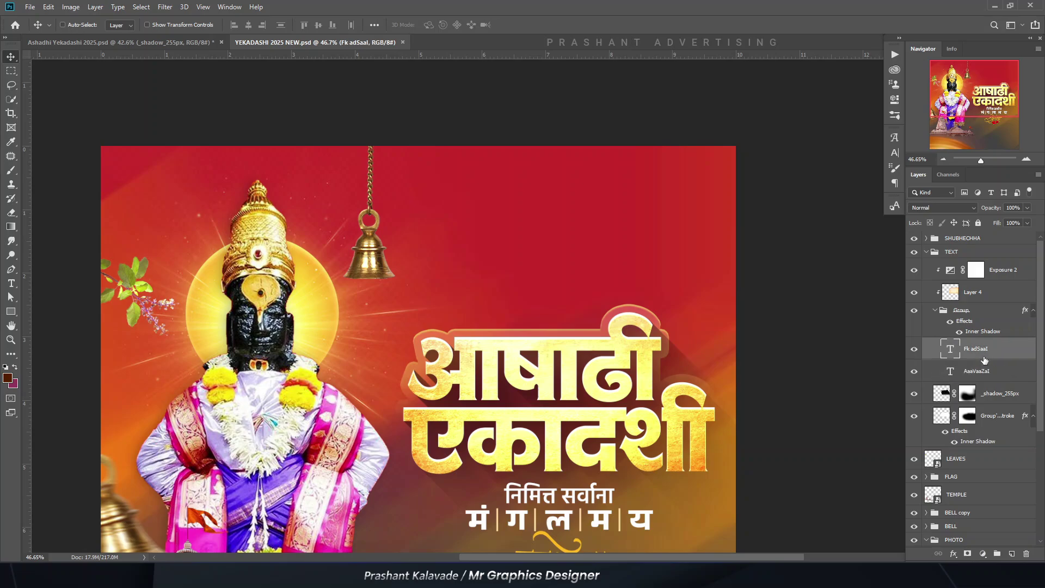
pyautogui.hotkey('ctrl', 'j')
pyautogui.moveTo(976, 349); pyautogui.dragTo(960, 260)
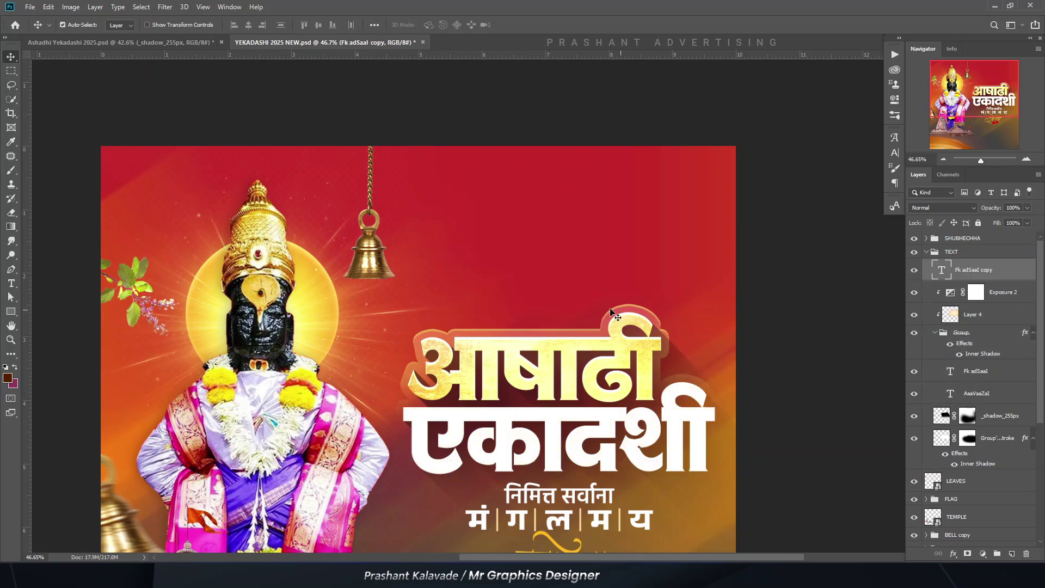
# Step: Scale the एकादशी copy to about 47.58% and position it just above the आषाढी title word
pyautogui.hotkey('ctrl', 't')
pyautogui.moveTo(491, 402); pyautogui.dragTo(492, 293)
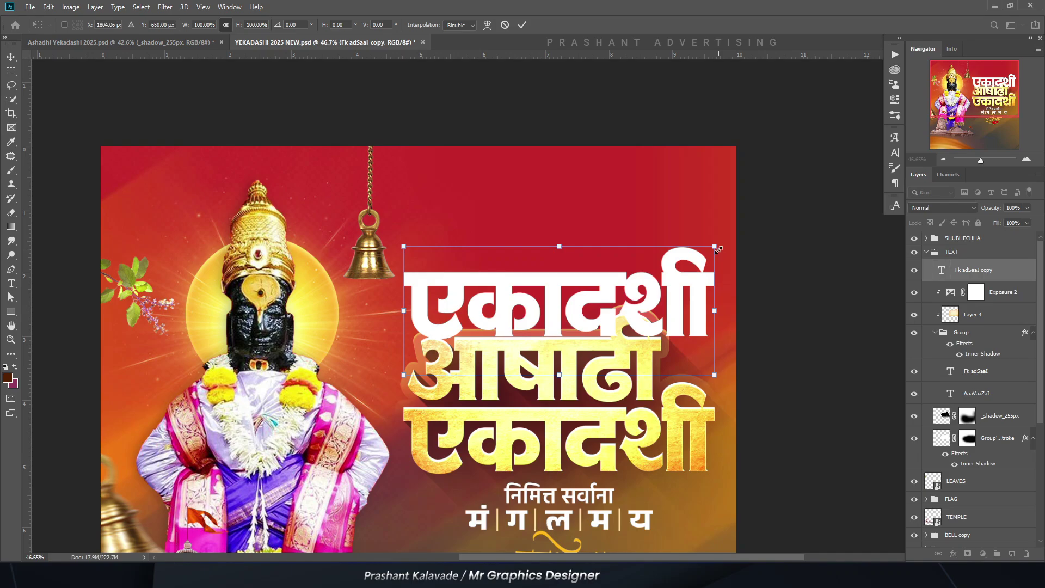
pyautogui.moveTo(718, 249); pyautogui.dragTo(635, 281)
pyautogui.moveTo(562, 309); pyautogui.dragTo(542, 303)
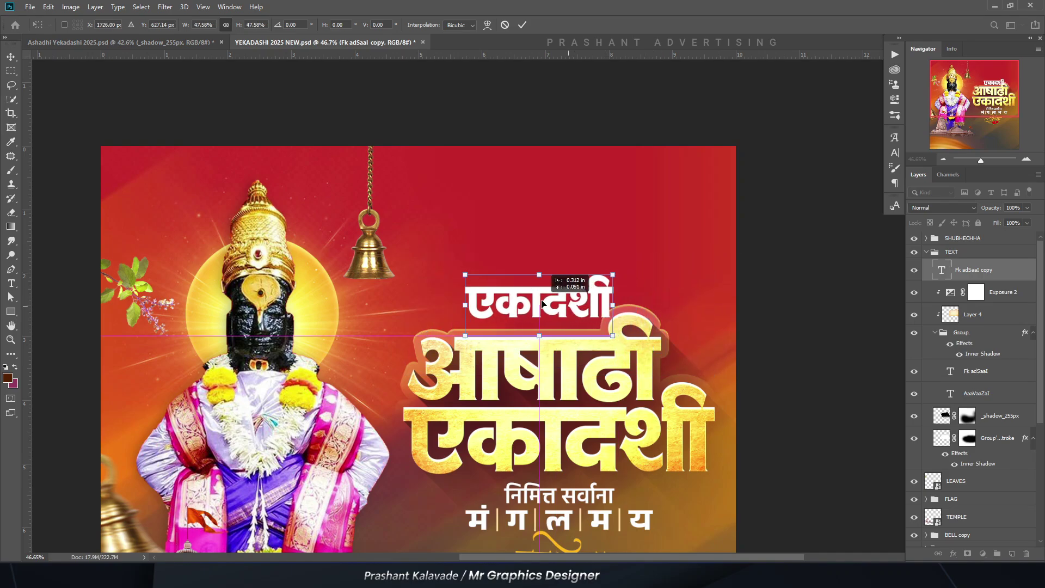
pyautogui.press('Return')
# Step: Replace the wording of the small text copy above the title with देवशयनी
pyautogui.scroll(2, 430, 304)
pyautogui.press('t')
pyautogui.doubleClick(513, 298)
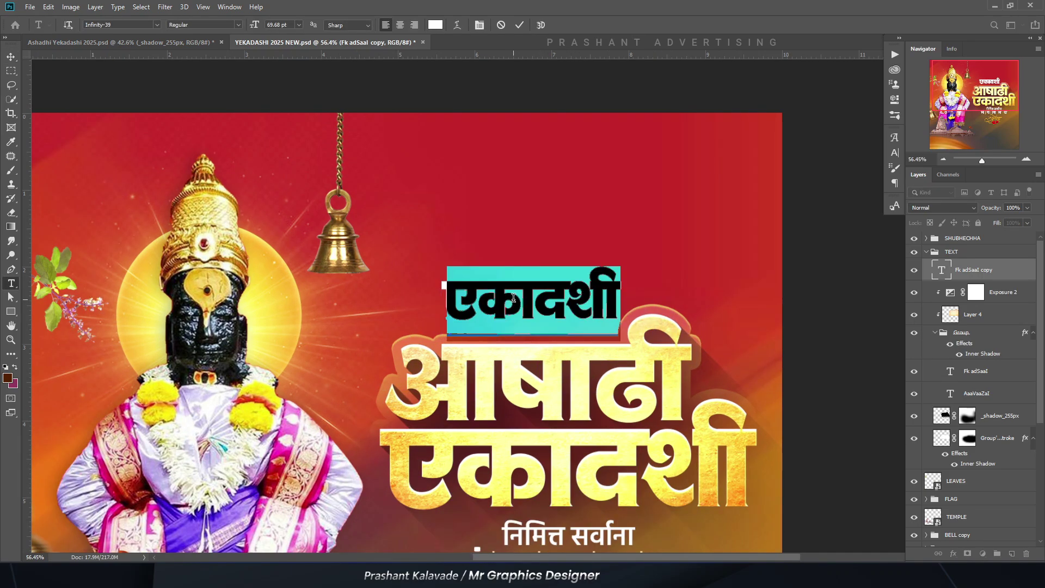
pyautogui.write('डे')
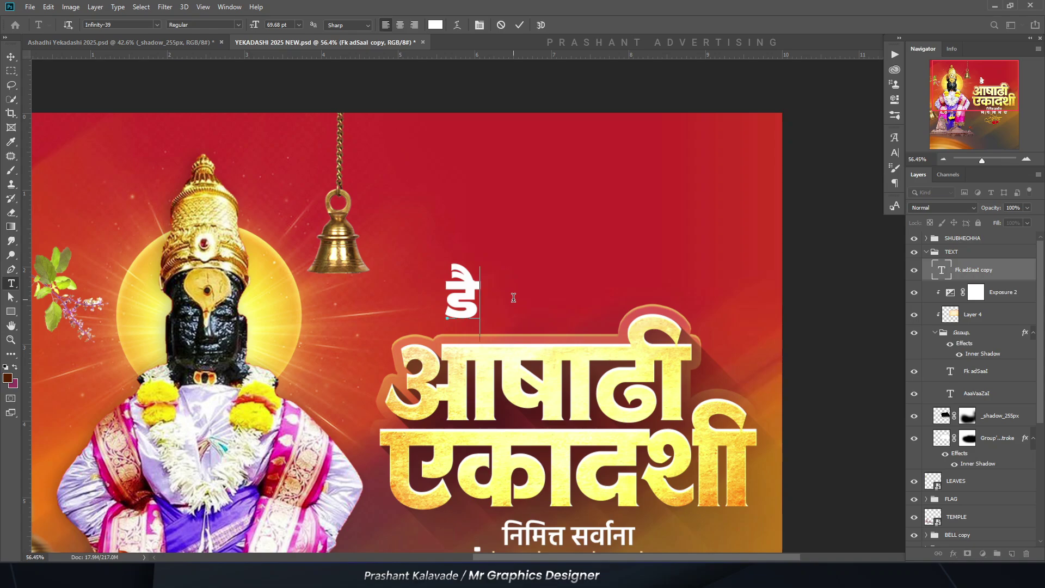
pyautogui.press('BackSpace')
pyautogui.press('BackSpace')
pyautogui.write('दे')
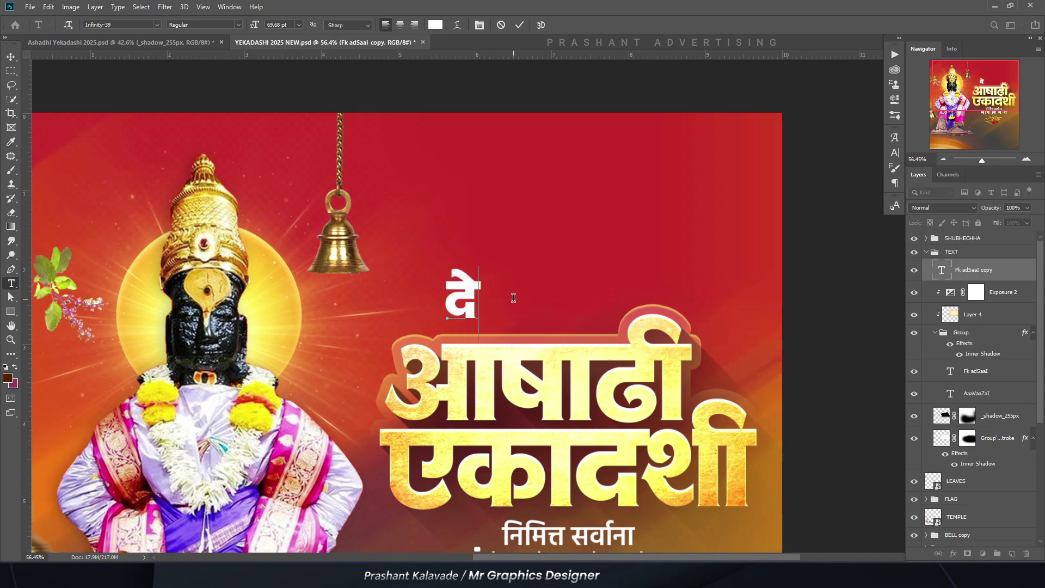
pyautogui.write('ट')
pyautogui.press('BackSpace')
pyautogui.write('वर')
pyautogui.press('BackSpace')
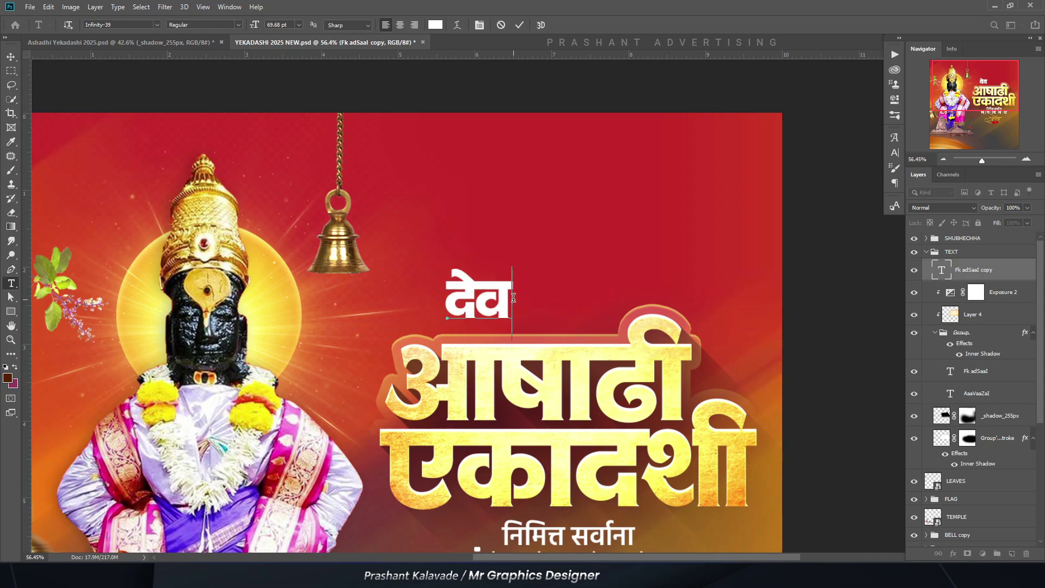
pyautogui.write('श')
pyautogui.write('र')
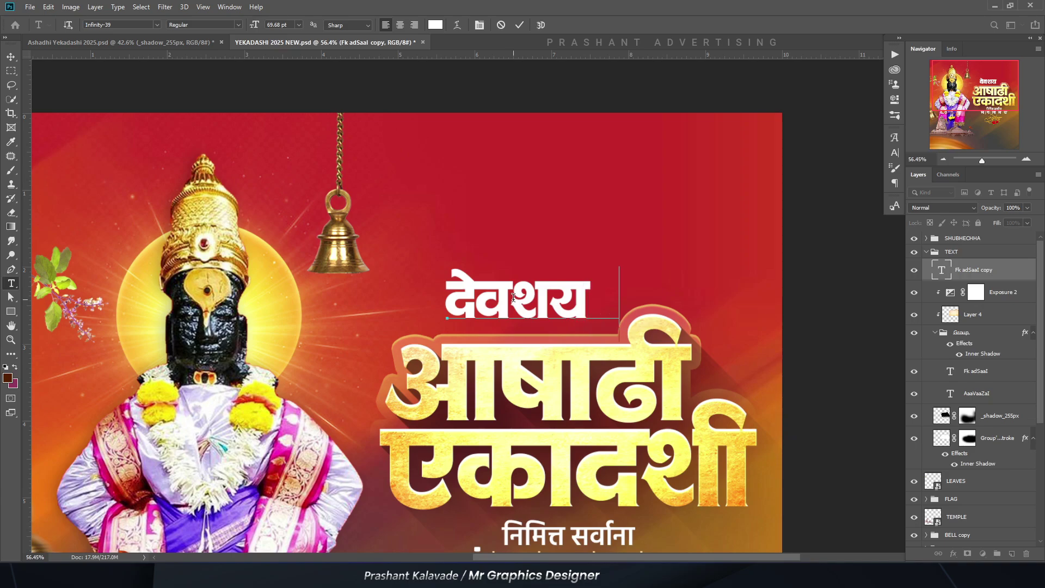
pyautogui.write('ना')
pyautogui.hotkey('ctrl', 'Return')
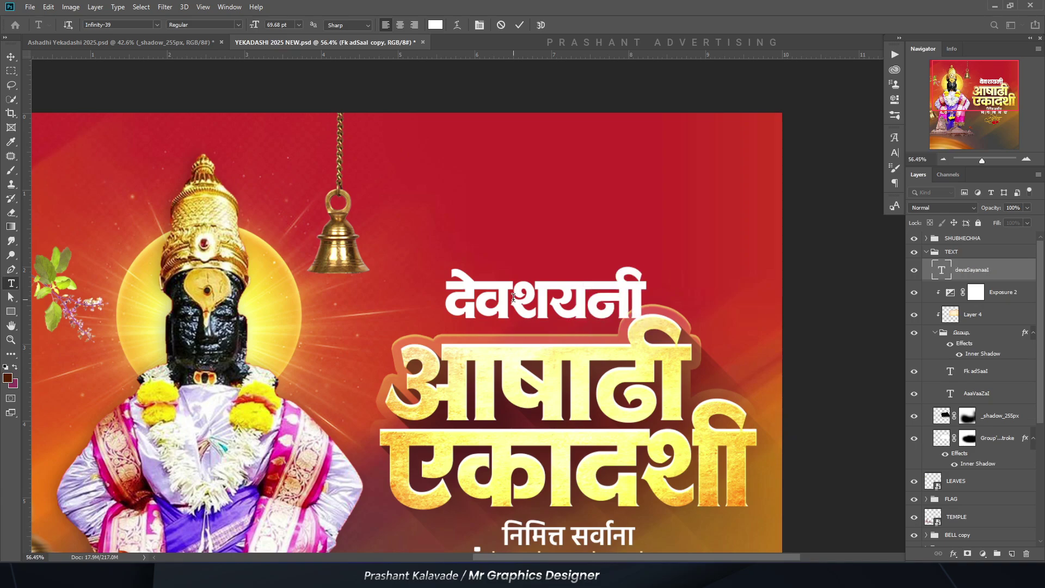
# Step: Scale the देवशयनी text down slightly and fit it closely above आषाढी, clear of the raised vowel sign
pyautogui.scroll(3, 513, 297)
pyautogui.hotkey('ctrl', 't')
pyautogui.moveTo(706, 251); pyautogui.dragTo(652, 271)
pyautogui.moveTo(541, 307); pyautogui.dragTo(548, 315)
pyautogui.press('Return')
pyautogui.scroll(-4, 506, 305)
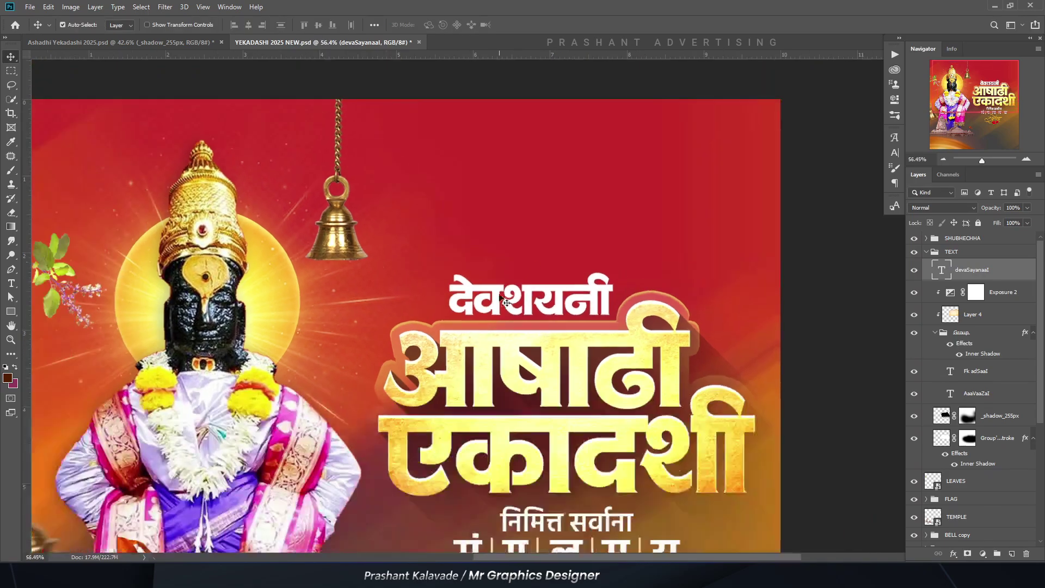
# Step: Add a faint black drop shadow to the देवशयनी text, with 7 px distance and 9 px size
pyautogui.scroll(6, 509, 305)
pyautogui.doubleClick(1006, 268)
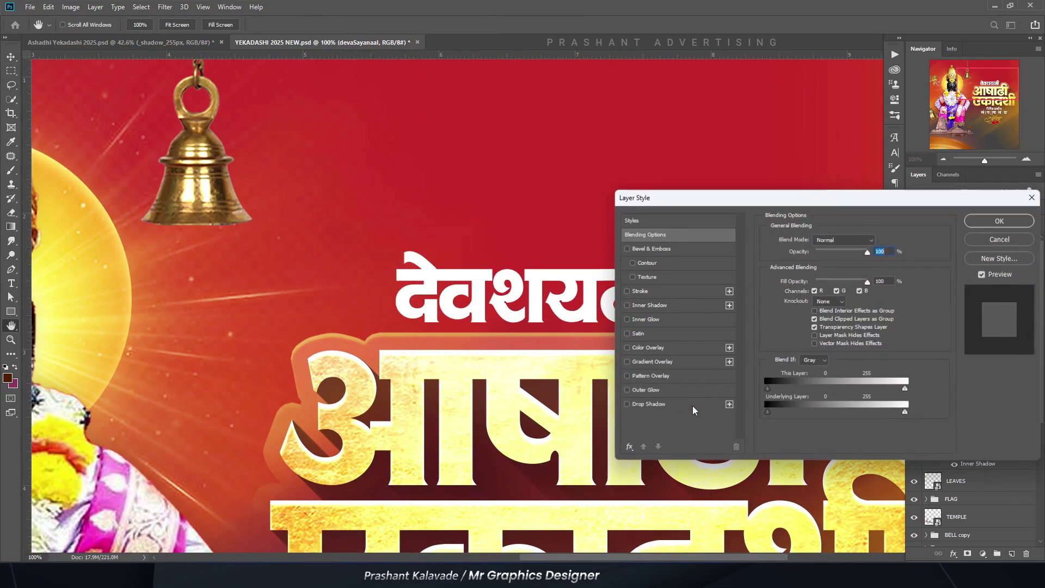
pyautogui.click(674, 404)
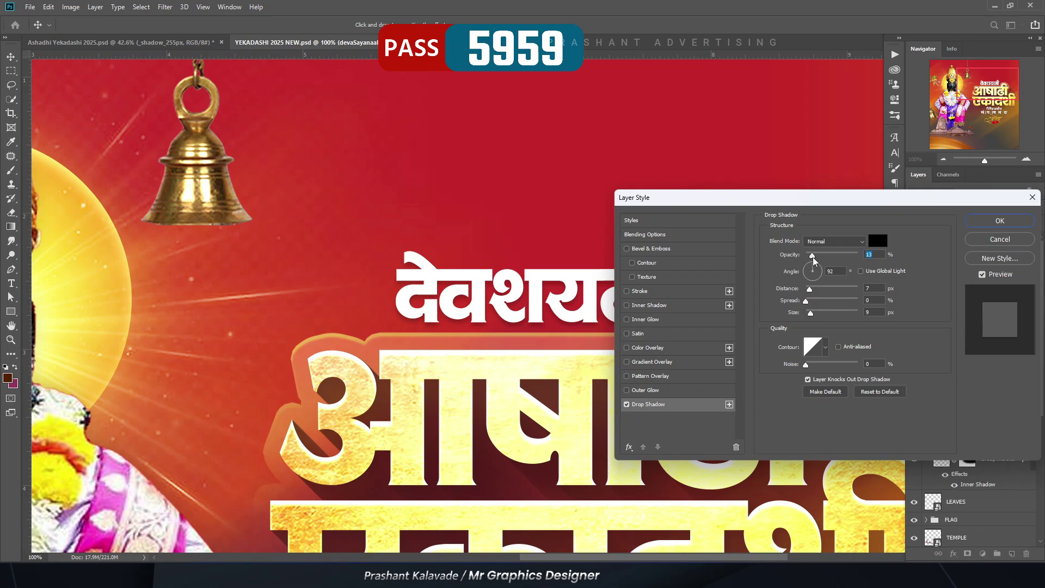
pyautogui.moveTo(813, 257); pyautogui.dragTo(813, 257)
pyautogui.press('Return')
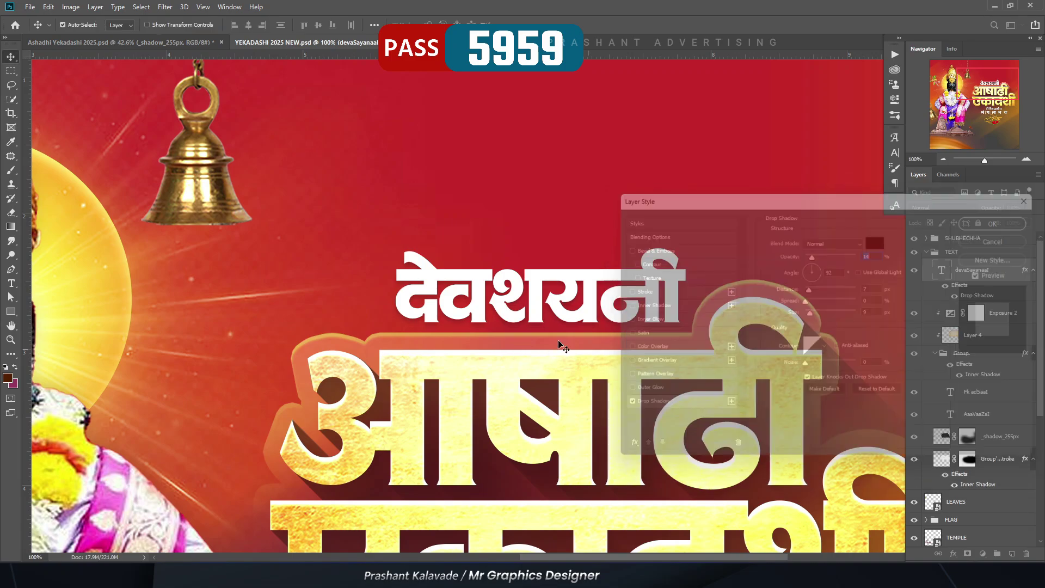
# Step: Examine the देवशयनी line and the empty red area above it
pyautogui.scroll(-4, 511, 244)
pyautogui.scroll(3, 512, 245)
pyautogui.scroll(-3, 512, 175)
pyautogui.scroll(3, 512, 173)
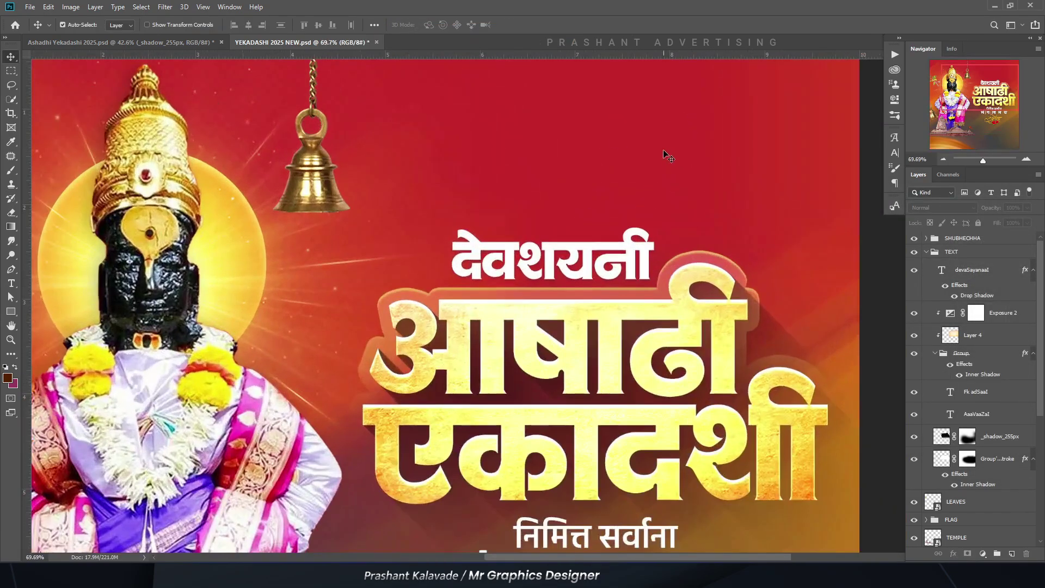
pyautogui.moveTo(568, 226); pyautogui.dragTo(558, 239)
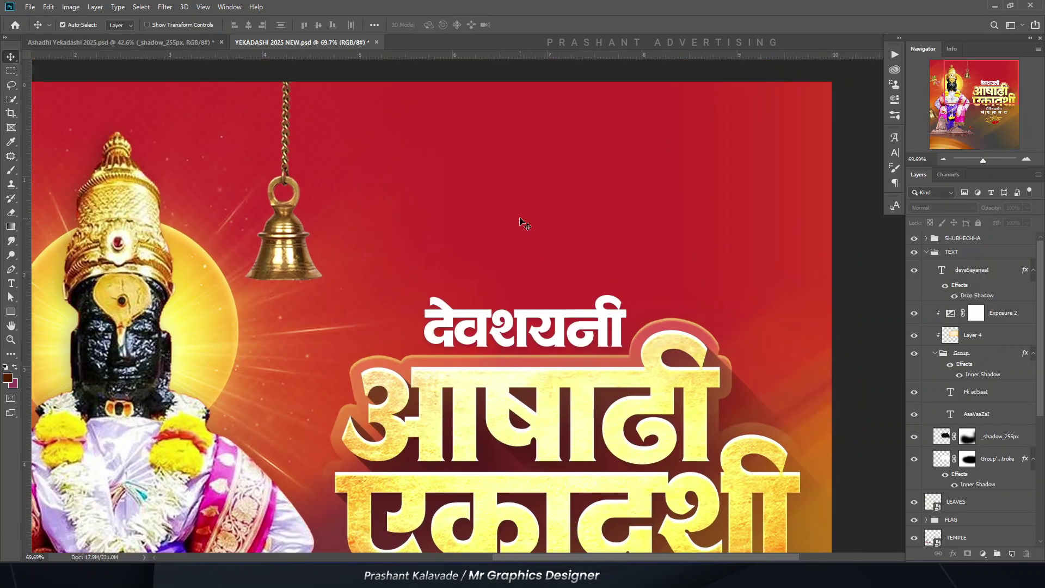
pyautogui.scroll(-1, 659, 202)
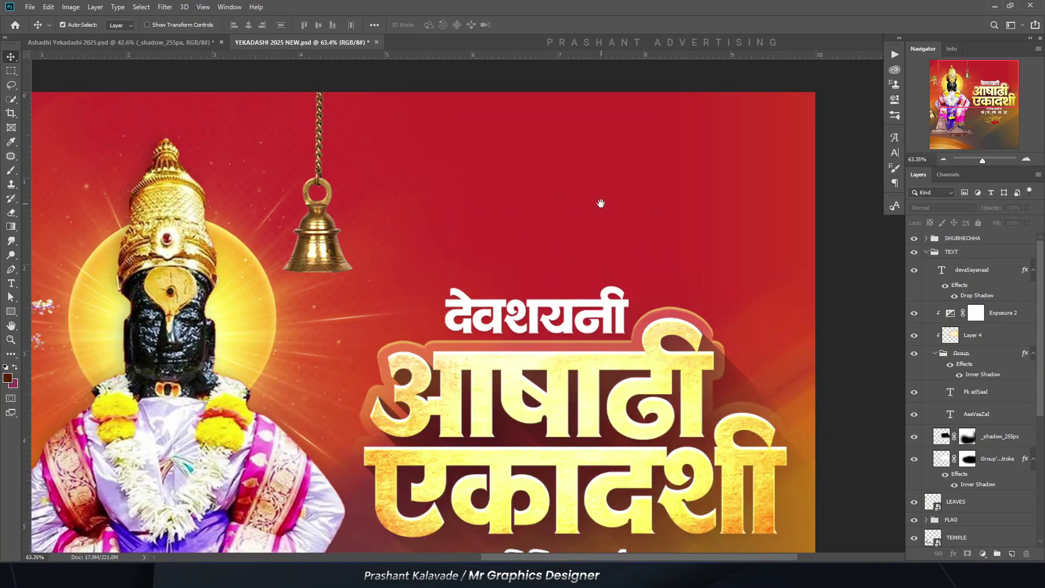
pyautogui.moveTo(601, 203); pyautogui.dragTo(553, 184)
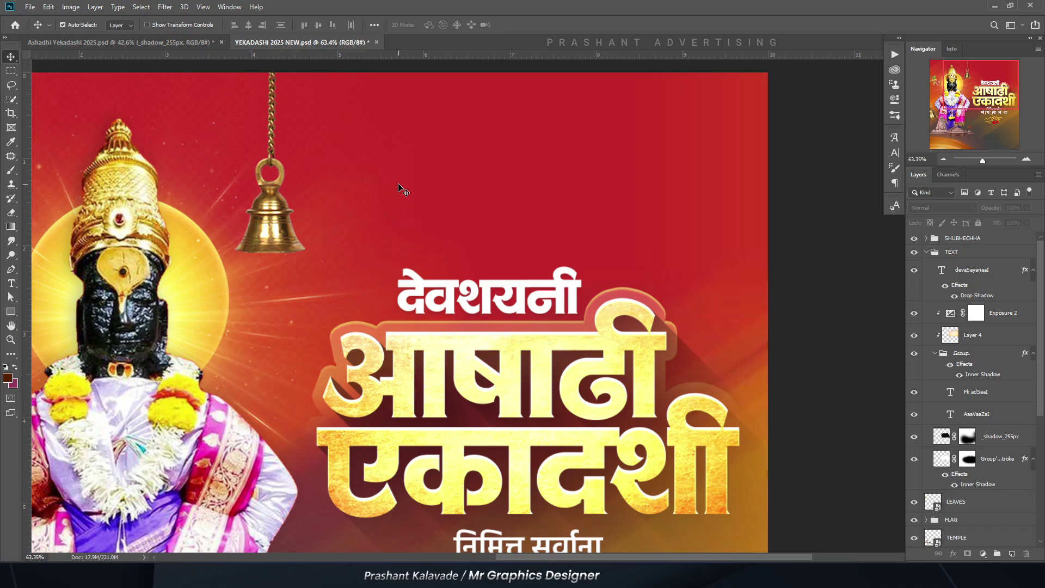
# Step: Place the embedded TEXT artwork at 16% scale, positioning its three-line Marathi verse above देवशयनी beside the hanging bell
pyautogui.click(20, 8)
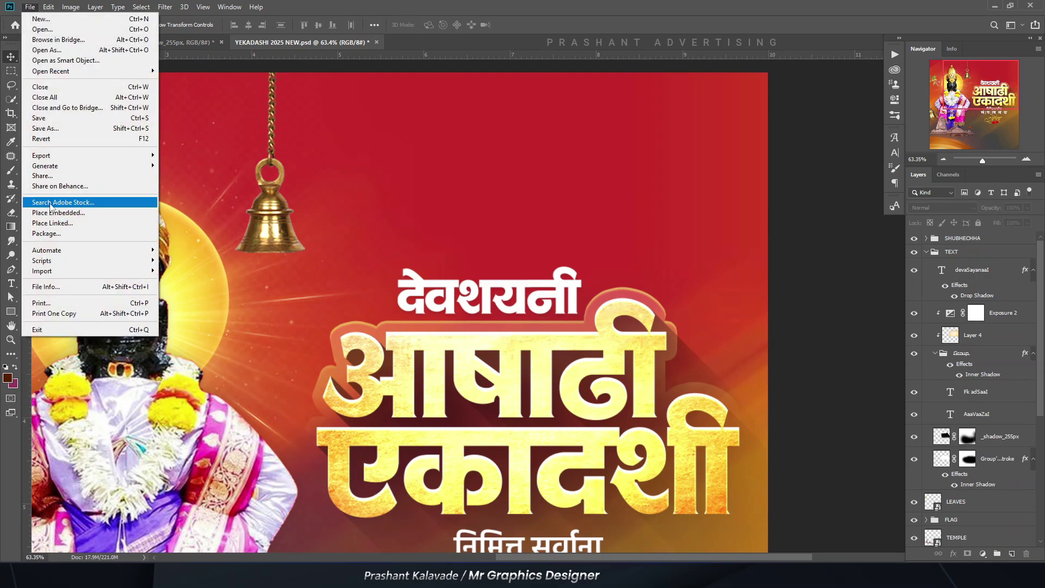
pyautogui.click(53, 212)
pyautogui.doubleClick(633, 299)
pyautogui.scroll(-5, 517, 327)
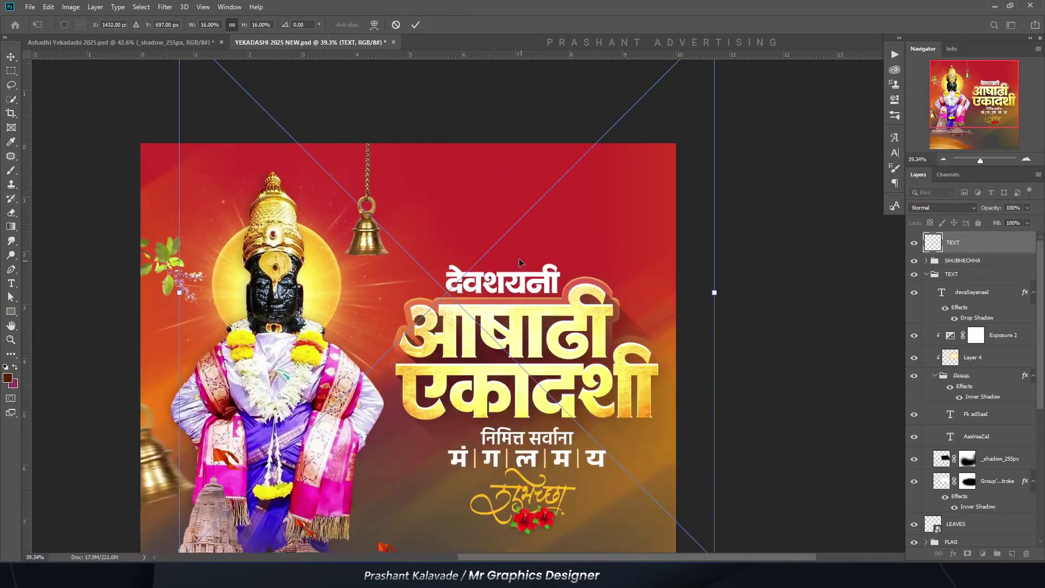
pyautogui.moveTo(518, 332); pyautogui.dragTo(474, 375)
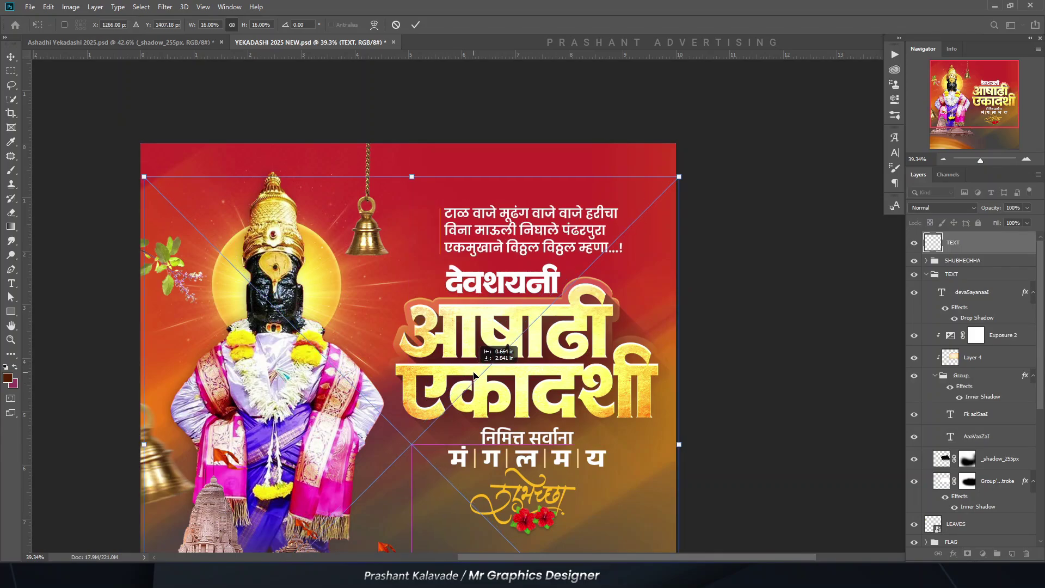
pyautogui.press('Return')
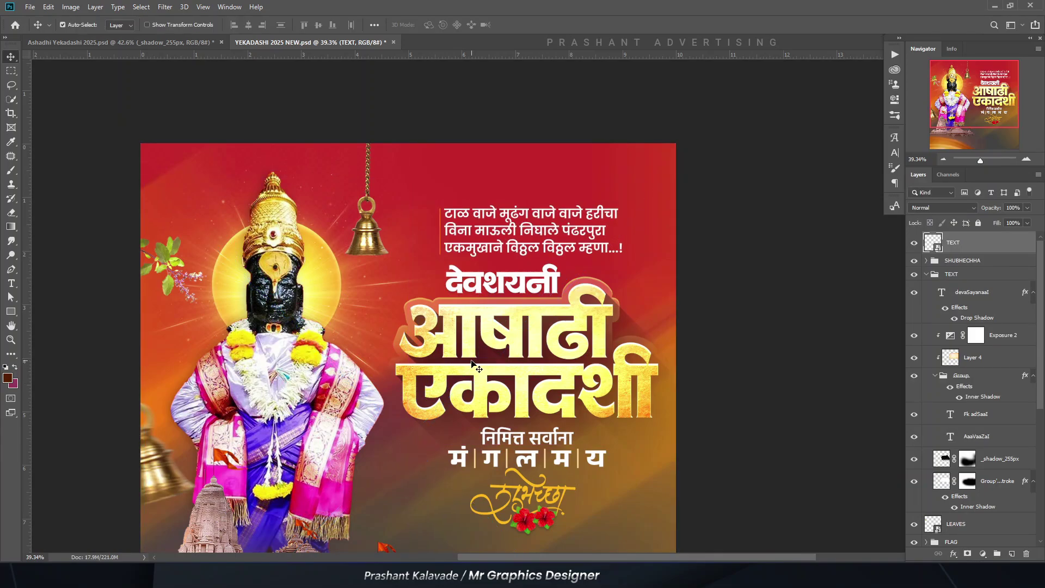
pyautogui.scroll(-3, 513, 254)
pyautogui.scroll(4, 520, 273)
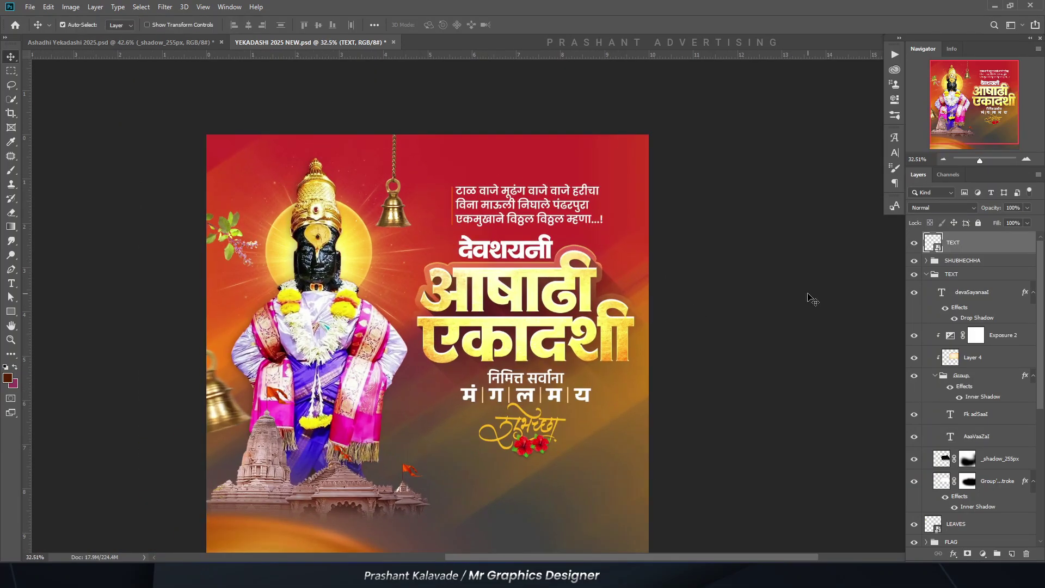
# Step: In Ashadhi Yekadashi 2025.psd, group the name banner, portrait and two Rectangle 16 layers together with Group 4 and Group 65
pyautogui.click(810, 297)
pyautogui.scroll(-3, 664, 212)
pyautogui.scroll(2, 671, 330)
pyautogui.moveTo(697, 344); pyautogui.dragTo(716, 305)
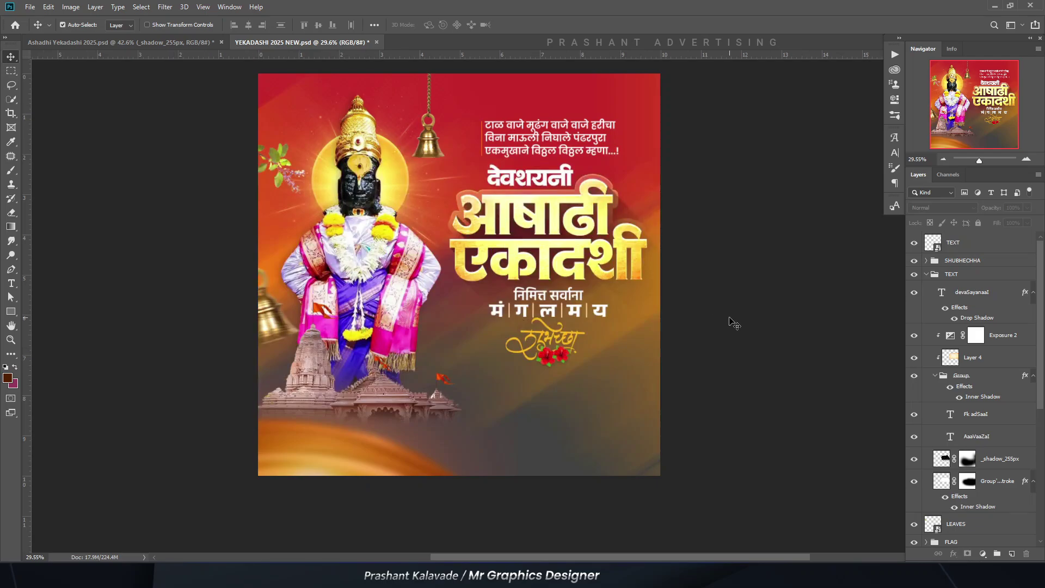
pyautogui.click(120, 42)
pyautogui.scroll(-2, 400, 423)
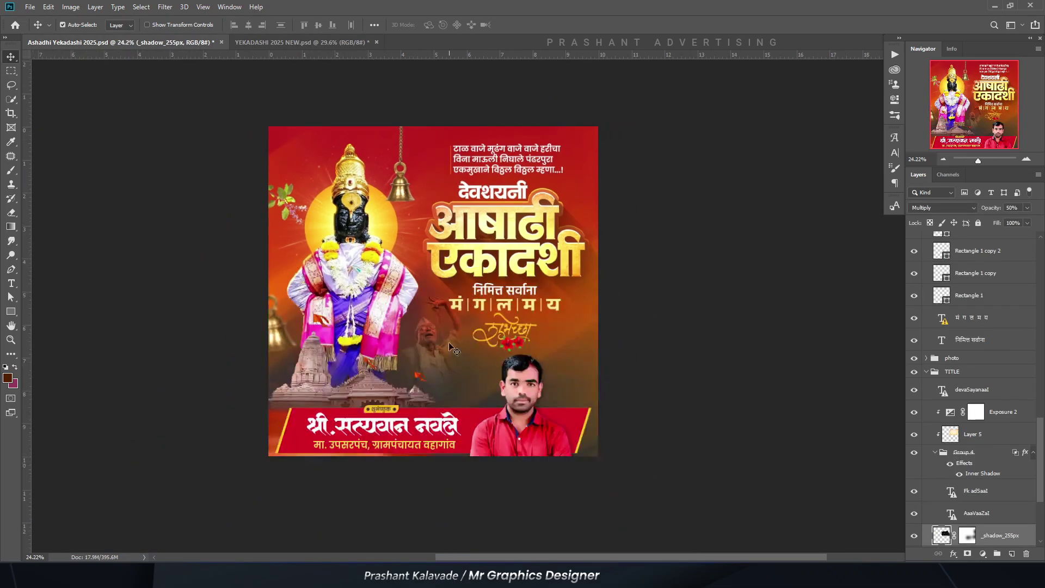
pyautogui.scroll(2, 400, 423)
pyautogui.scroll(10, 969, 327)
pyautogui.click(950, 269)
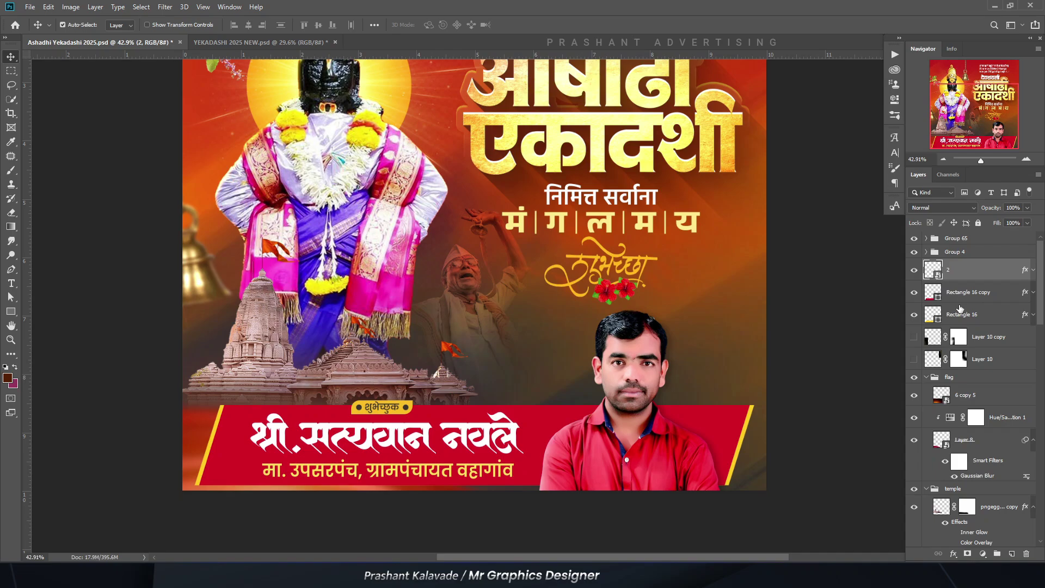
pyautogui.keyDown('shift'); pyautogui.click(960, 314); pyautogui.keyUp('shift')
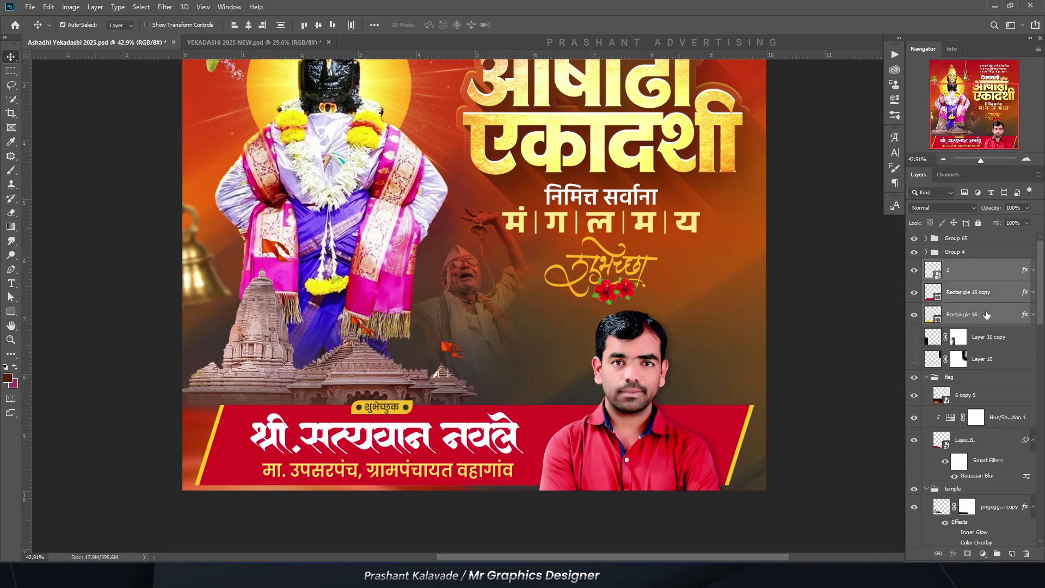
pyautogui.click(915, 252)
pyautogui.keyDown('ctrl'); pyautogui.click(961, 239); pyautogui.keyUp('ctrl')
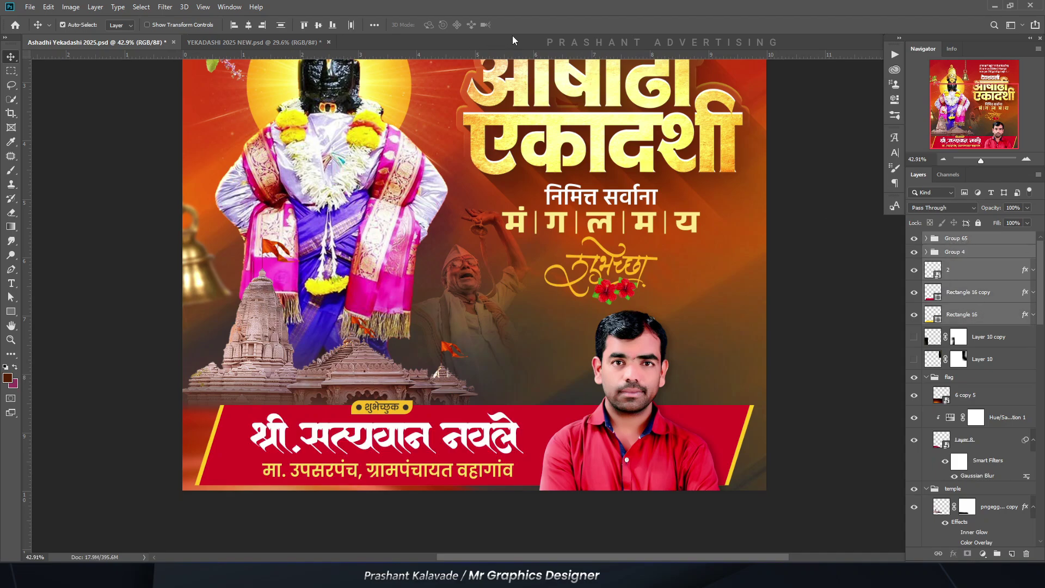
pyautogui.hotkey('ctrl', 'g')
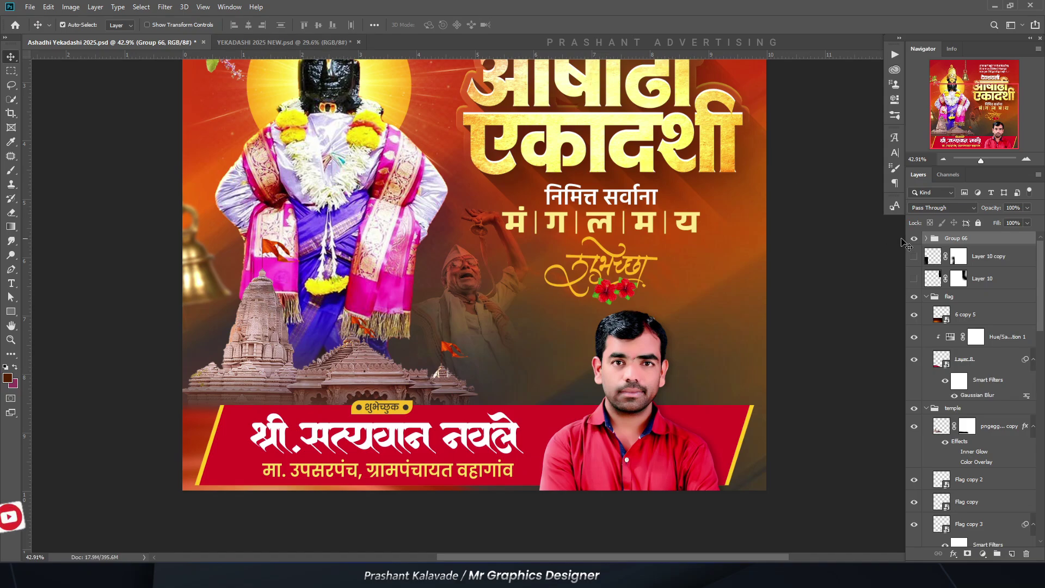
# Step: Bring the grouped banner and portrait into YEKADASHI 2025 NEW.psd, set automatic selection to Group, and place it along the poster's lower edge
pyautogui.hotkey('ctrl', 'Tab')
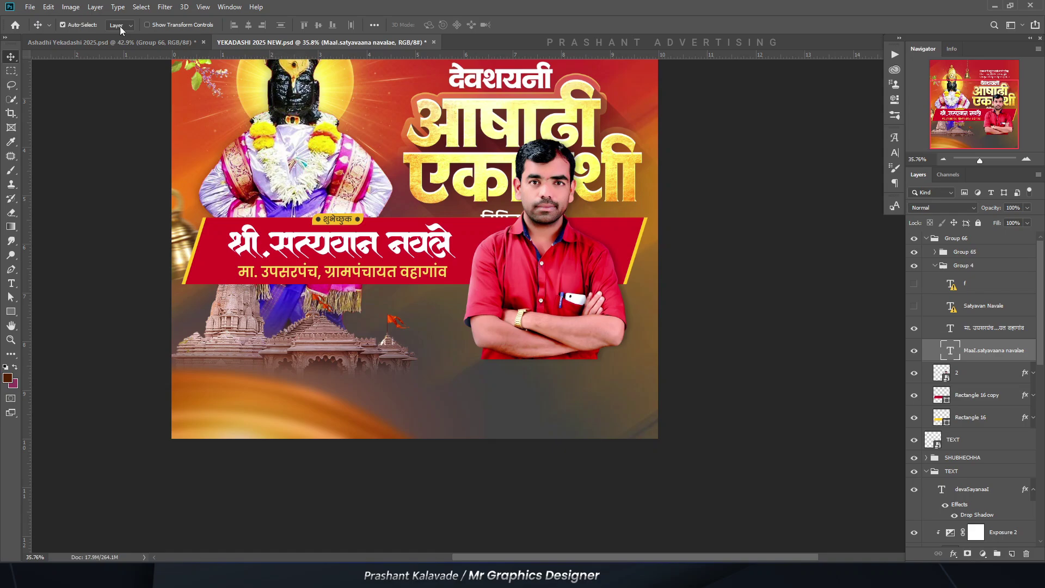
pyautogui.click(120, 26)
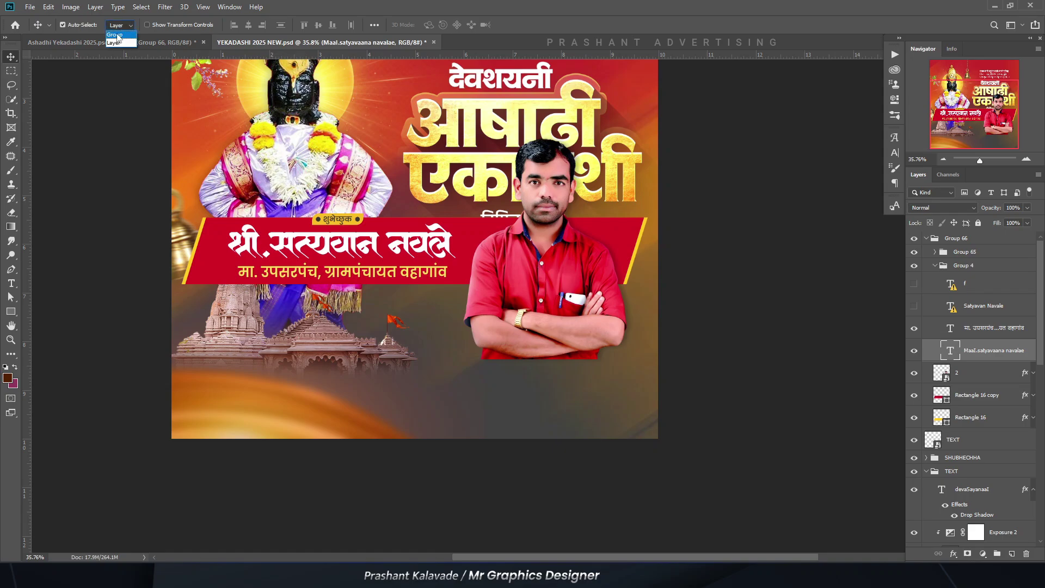
pyautogui.click(117, 33)
pyautogui.moveTo(404, 228); pyautogui.dragTo(405, 376)
pyautogui.scroll(-1, 469, 245)
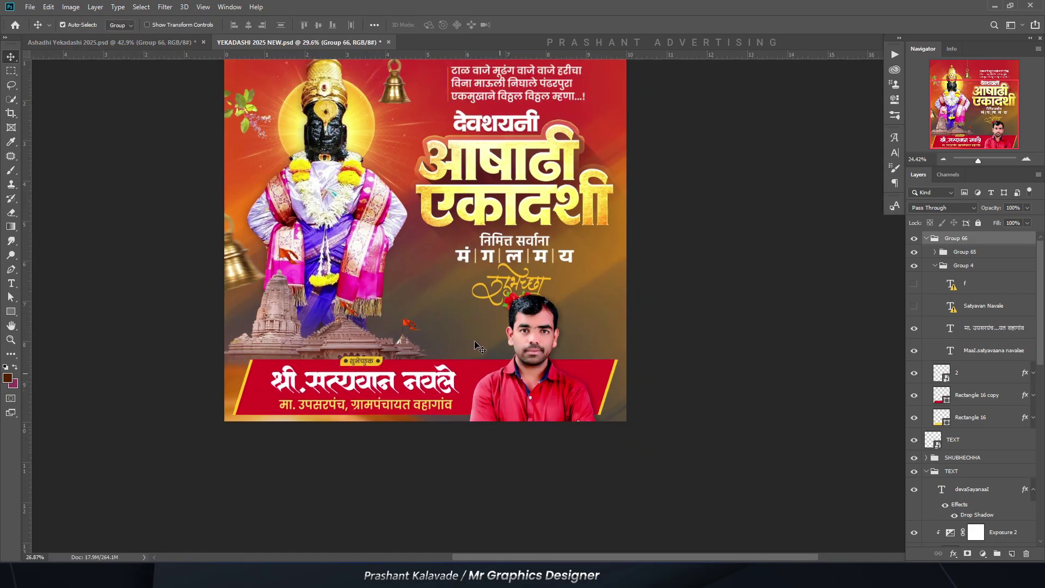
# Step: Raise the three-line Marathi verse higher in the red area beside the hanging bell
pyautogui.scroll(2, 484, 125)
pyautogui.moveTo(485, 125); pyautogui.dragTo(485, 105)
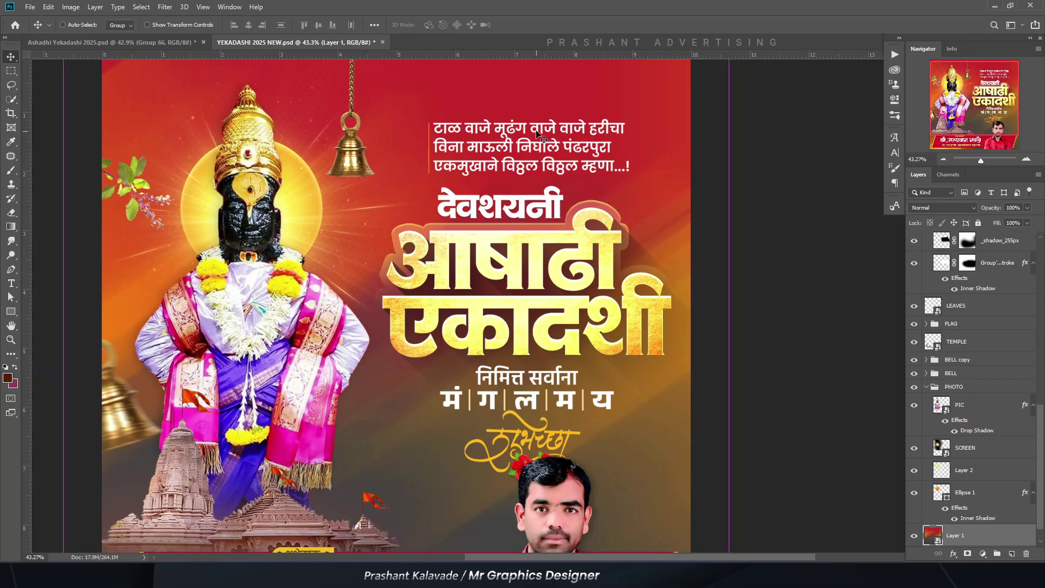
pyautogui.click(537, 127)
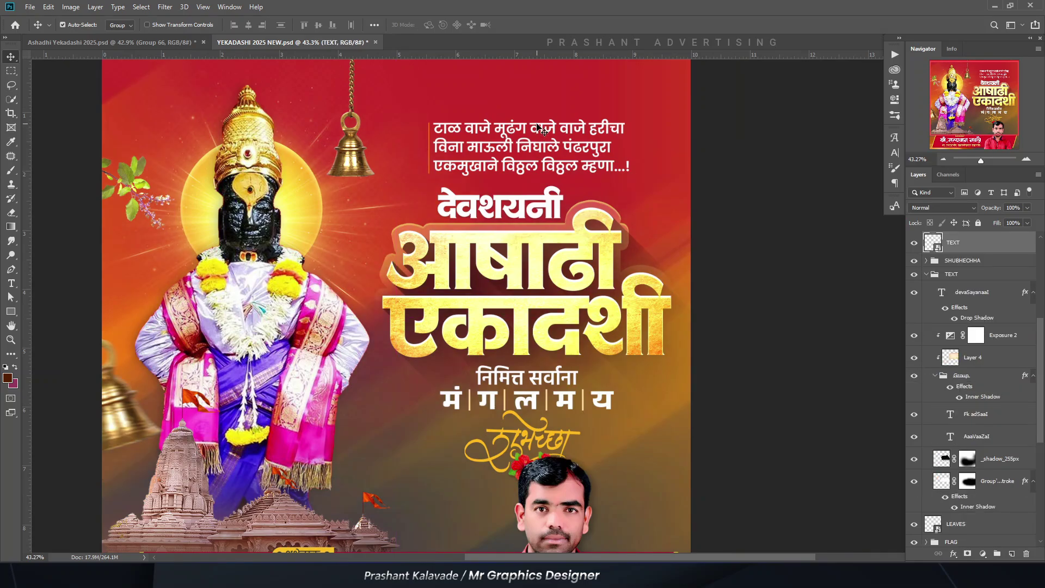
pyautogui.hotkey('shift', 'Up')
pyautogui.hotkey('shift', 'Up')
pyautogui.hotkey('shift', 'Up')
pyautogui.hotkey('shift', 'Up')
pyautogui.hotkey('shift', 'Up')
pyautogui.hotkey('shift', 'Up')
pyautogui.hotkey('shift', 'Up')
pyautogui.hotkey('shift', 'Up')
pyautogui.hotkey('shift', 'Up')
pyautogui.hotkey('shift', 'Up')
pyautogui.hotkey('shift', 'Up')
pyautogui.hotkey('shift', 'Up')
pyautogui.hotkey('shift', 'Up')
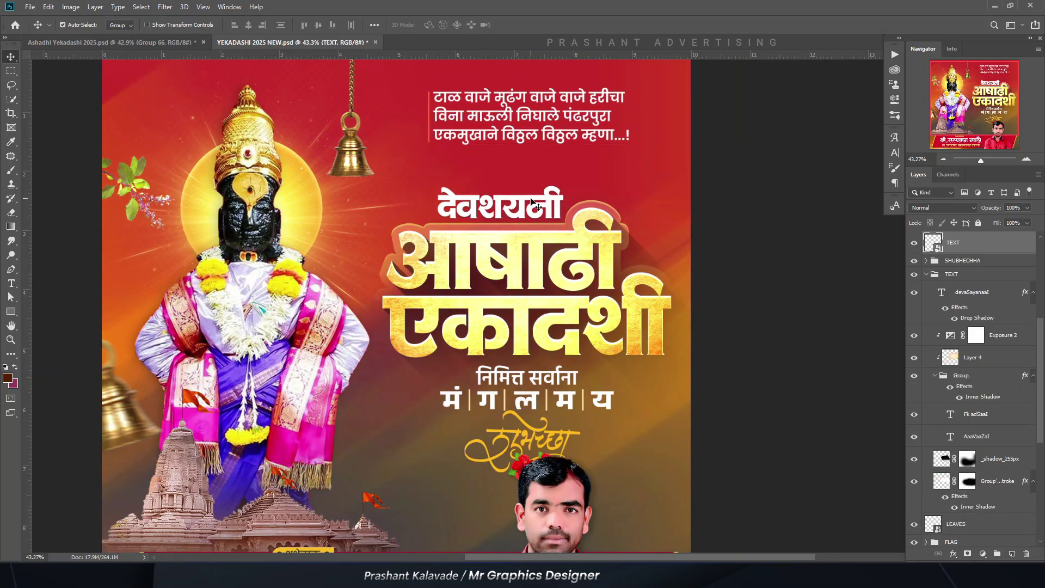
# Step: Move the देवशयनी आषाढी एकादशी title group up to sit just beneath the verse
pyautogui.click(534, 203)
pyautogui.hotkey('shift', 'Up')
pyautogui.hotkey('shift', 'Up')
pyautogui.hotkey('shift', 'Up')
pyautogui.hotkey('shift', 'Up')
pyautogui.hotkey('shift', 'Up')
pyautogui.hotkey('shift', 'Up')
pyautogui.hotkey('shift', 'Up')
pyautogui.hotkey('shift', 'Up')
pyautogui.hotkey('shift', 'Up')
pyautogui.hotkey('shift', 'Up')
pyautogui.hotkey('shift', 'Up')
pyautogui.hotkey('shift', 'Up')
pyautogui.hotkey('shift', 'Up')
pyautogui.hotkey('shift', 'Up')
pyautogui.hotkey('shift', 'Up')
pyautogui.hotkey('shift', 'Up')
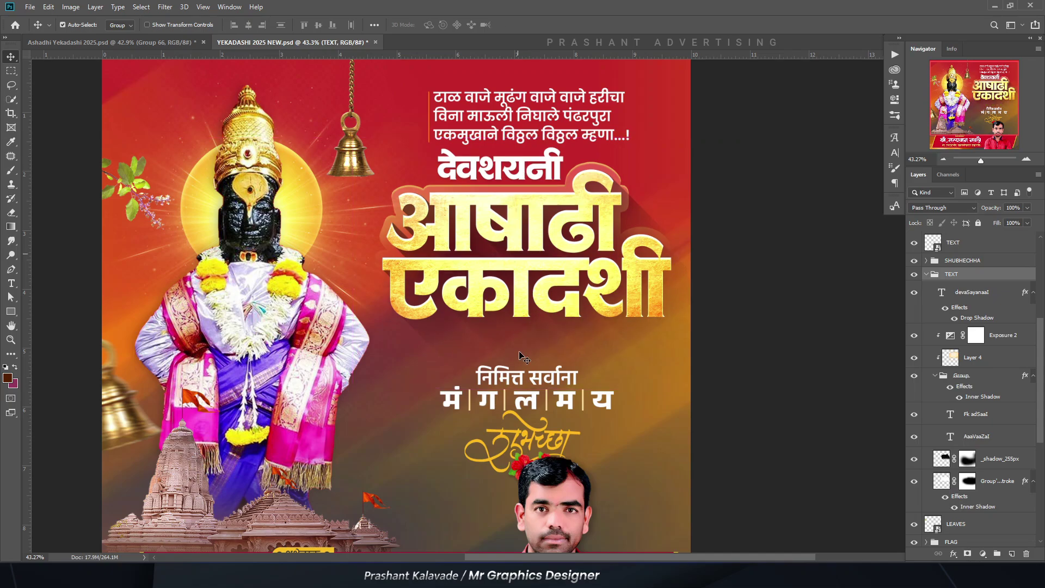
# Step: Move the SHUBHECHHA greeting group up beneath एकादशी and enlarge it to about 108.58%, clear of the portrait
pyautogui.click(520, 356)
pyautogui.scroll(3, 522, 354)
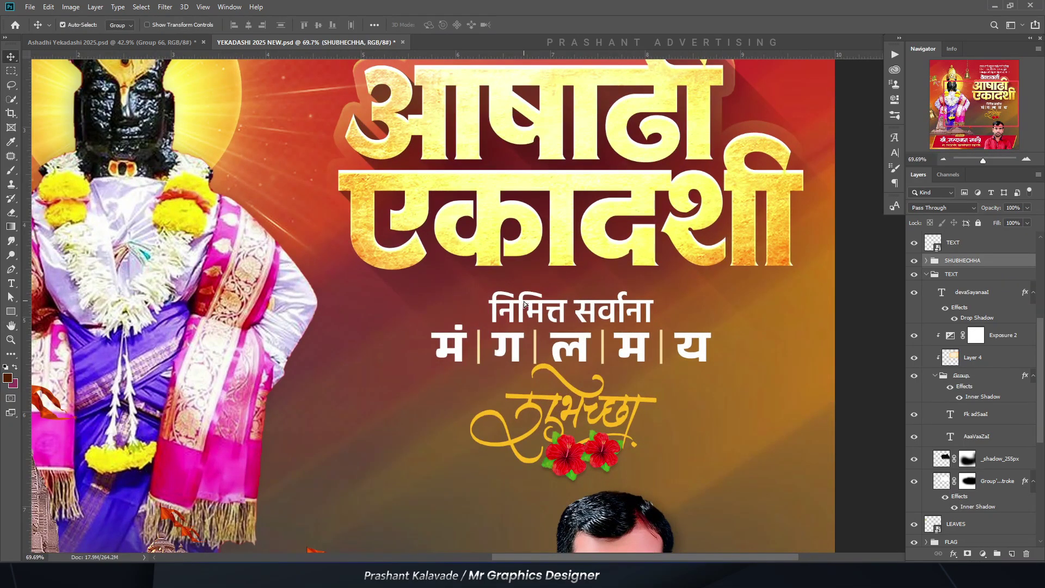
pyautogui.hotkey('shift', 'Up')
pyautogui.hotkey('shift', 'Up')
pyautogui.hotkey('shift', 'Up')
pyautogui.hotkey('ctrl', 't')
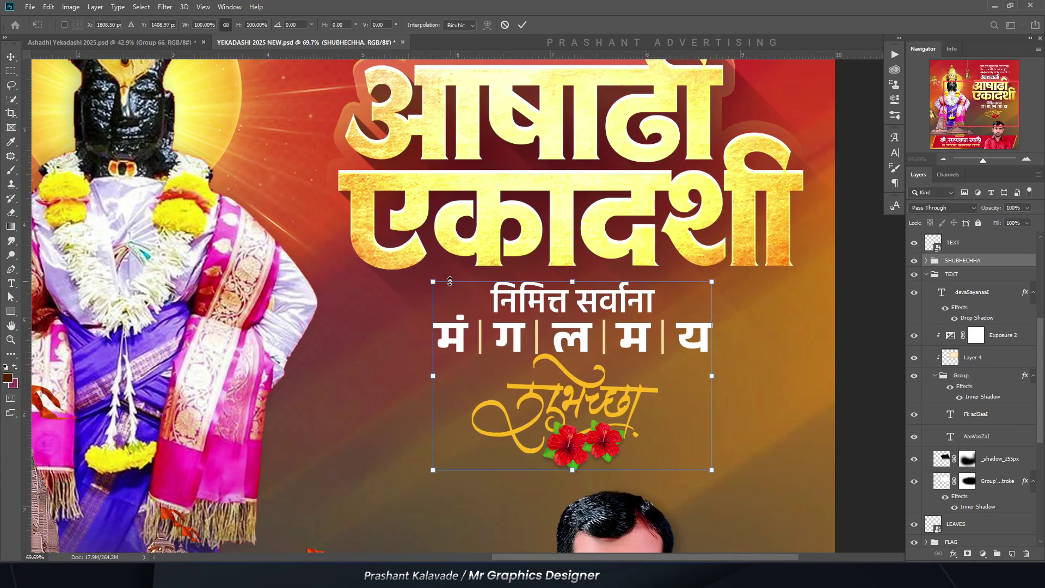
pyautogui.moveTo(434, 282); pyautogui.dragTo(421, 273)
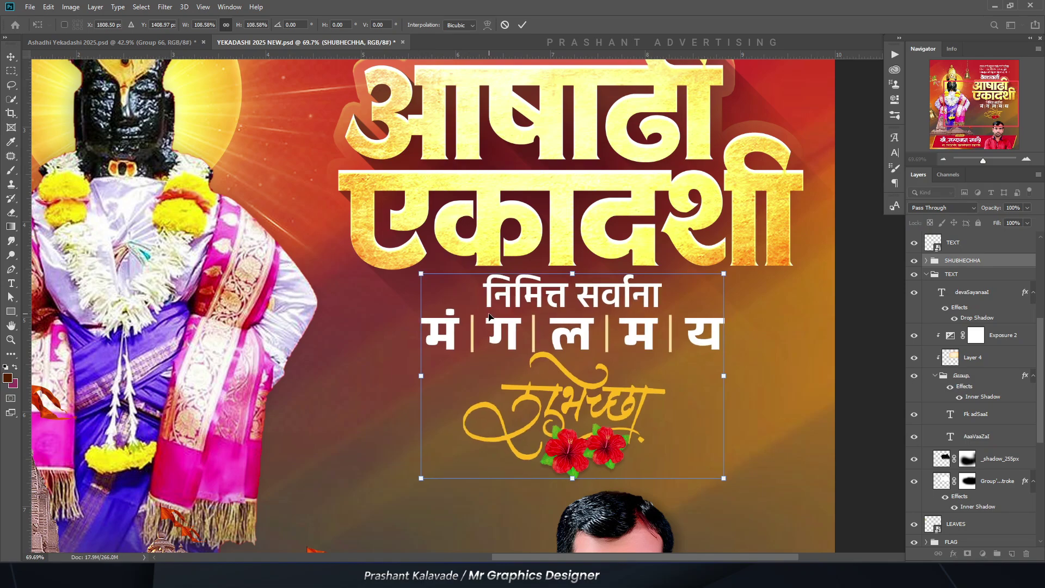
pyautogui.moveTo(490, 317); pyautogui.dragTo(488, 325)
pyautogui.press('Return')
pyautogui.hotkey('ctrl', '0')
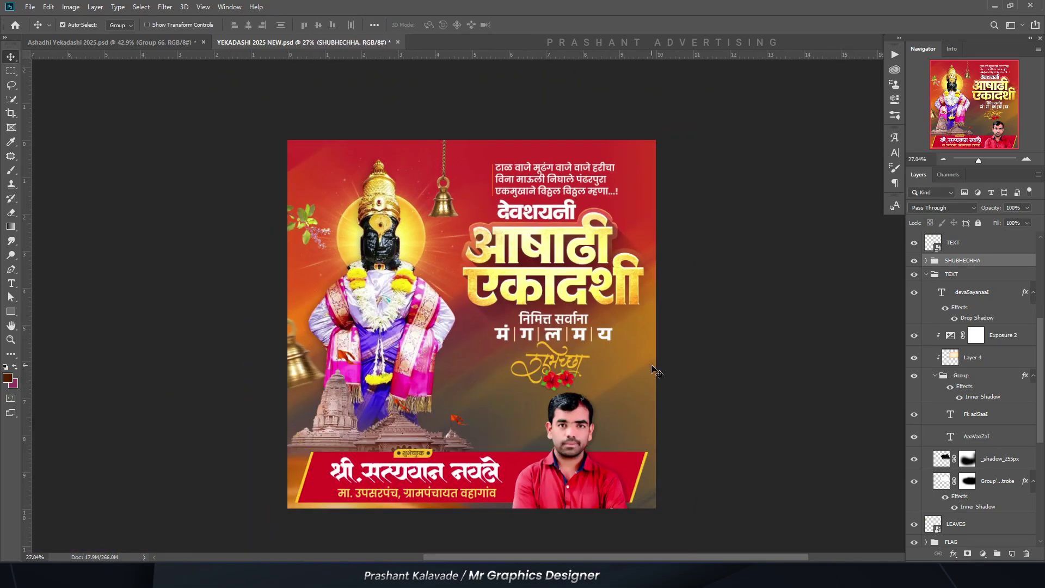
# Step: Add an Exposure adjustment above the background artwork Layer 1 and darken it slightly with the gamma correction
pyautogui.click(654, 370)
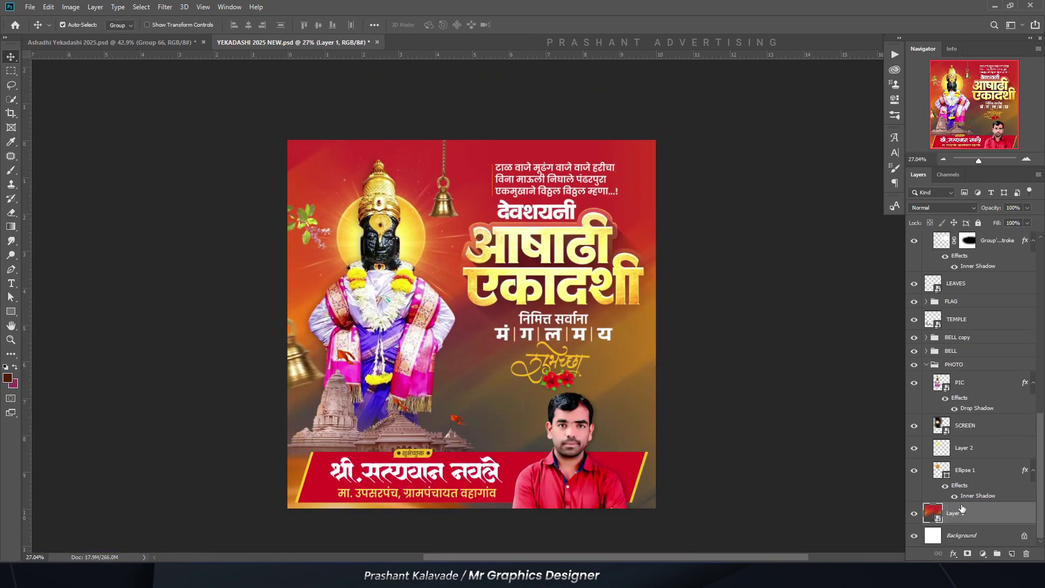
pyautogui.click(984, 554)
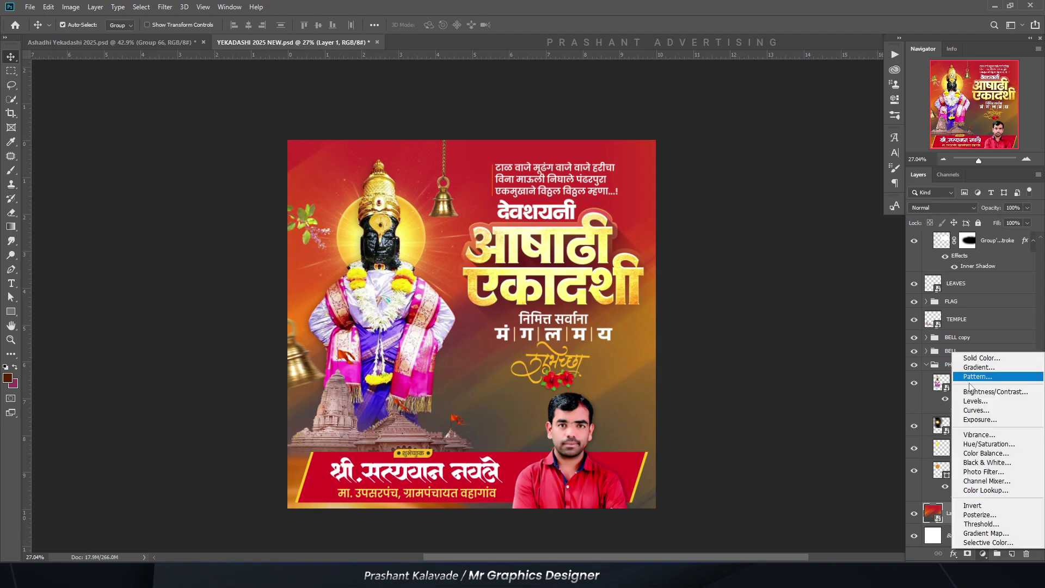
pyautogui.click(975, 417)
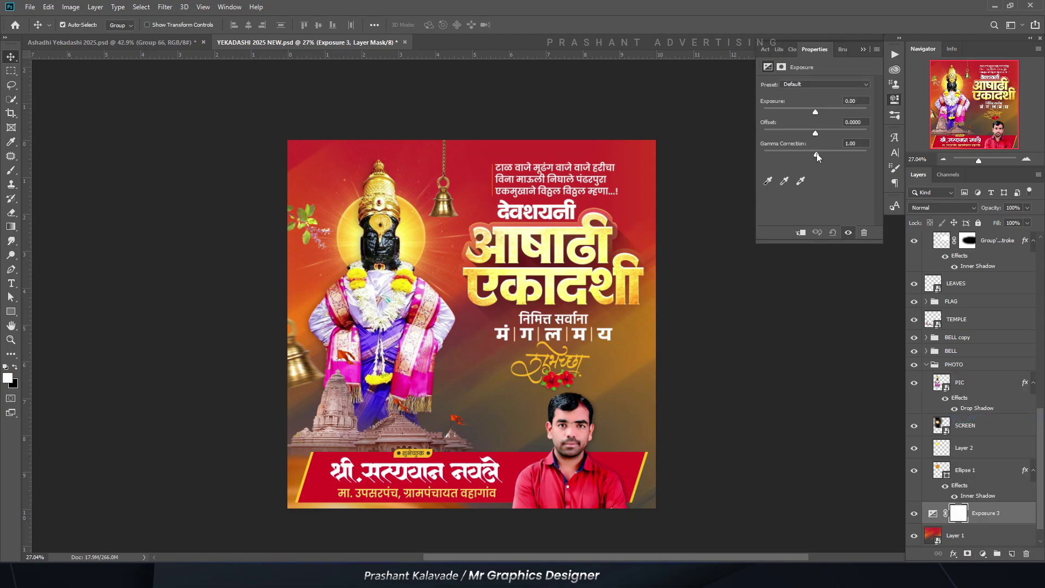
pyautogui.moveTo(817, 157); pyautogui.dragTo(821, 158)
pyautogui.click(863, 49)
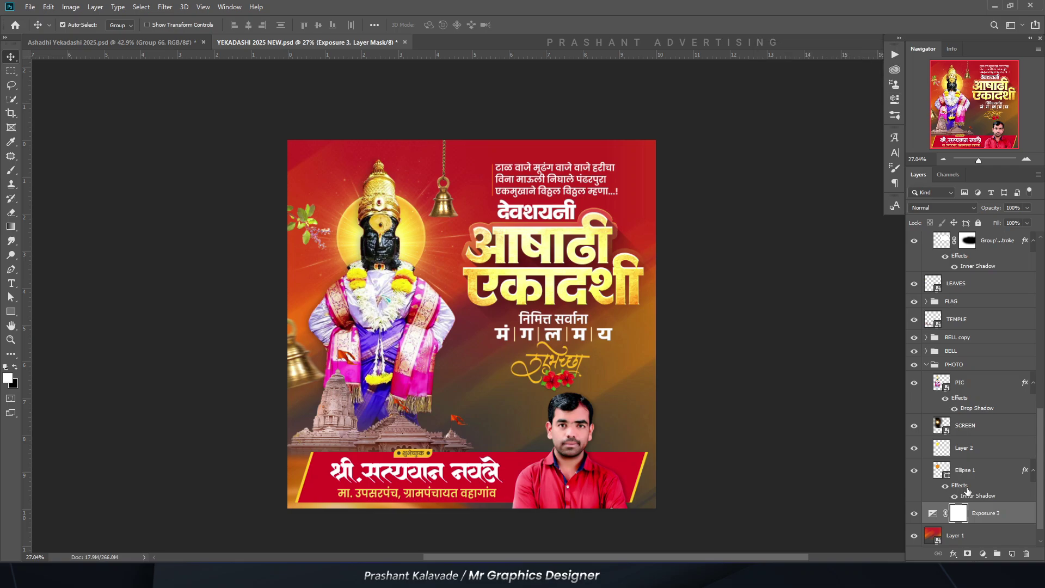
# Step: Add a new layer above the Exposure adjustment and choose a dark red foreground colour for the brush
pyautogui.click(1008, 553)
pyautogui.press('b')
pyautogui.scroll(3, 472, 324)
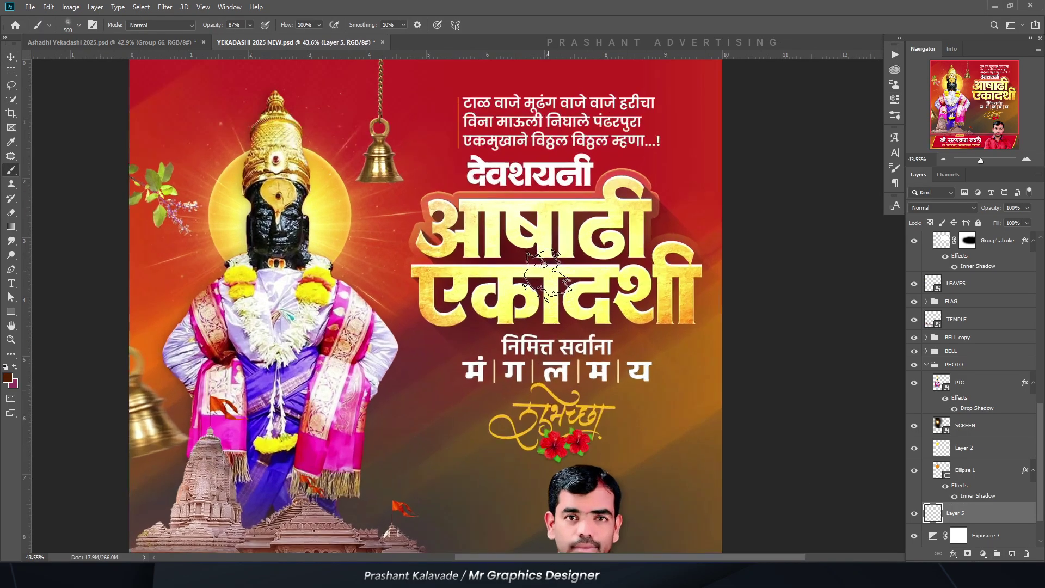
pyautogui.click(7, 378)
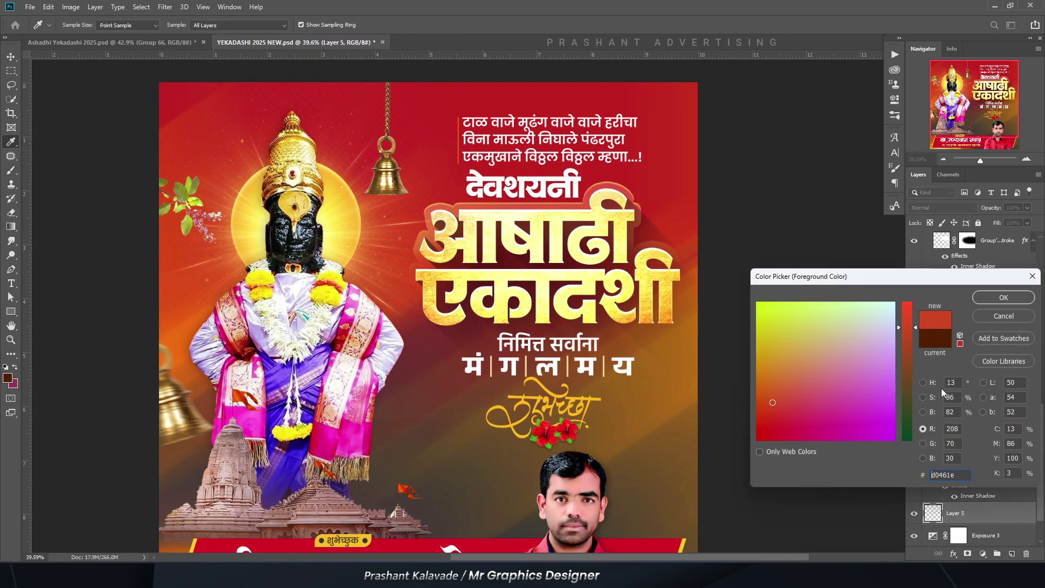
pyautogui.click(923, 383)
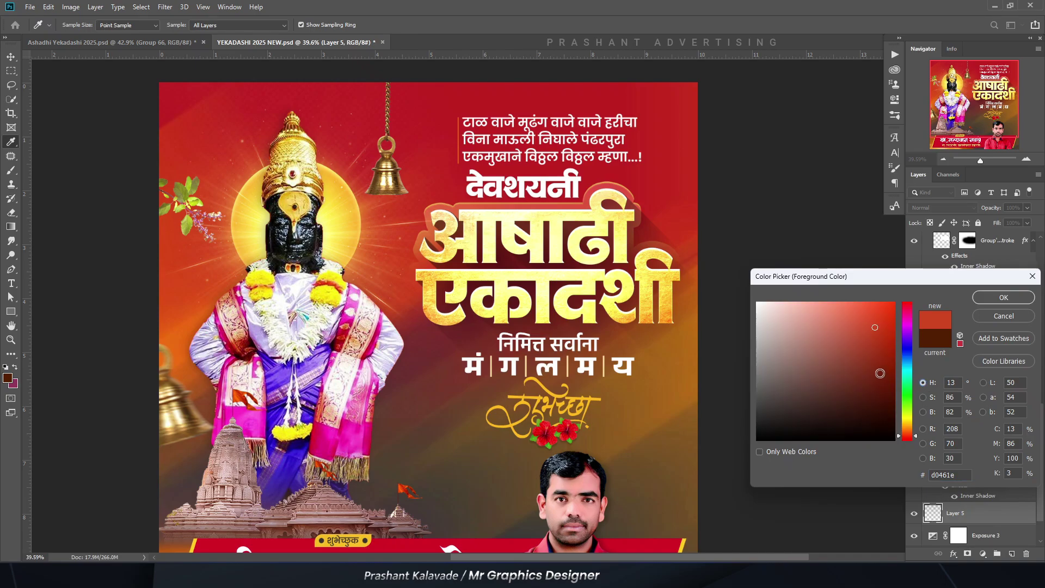
pyautogui.click(881, 353)
pyautogui.press('Return')
# Step: Enlarge the textured brush considerably and paint dark red texture on the new layer behind the title
pyautogui.scroll(2, 553, 335)
pyautogui.press(']')
pyautogui.press(']')
pyautogui.press(']')
pyautogui.press(']')
pyautogui.press(']')
pyautogui.press(']')
pyautogui.press(']')
pyautogui.press(']')
pyautogui.press(']')
pyautogui.press(']')
pyautogui.press(']')
pyautogui.press(']')
pyautogui.press(']')
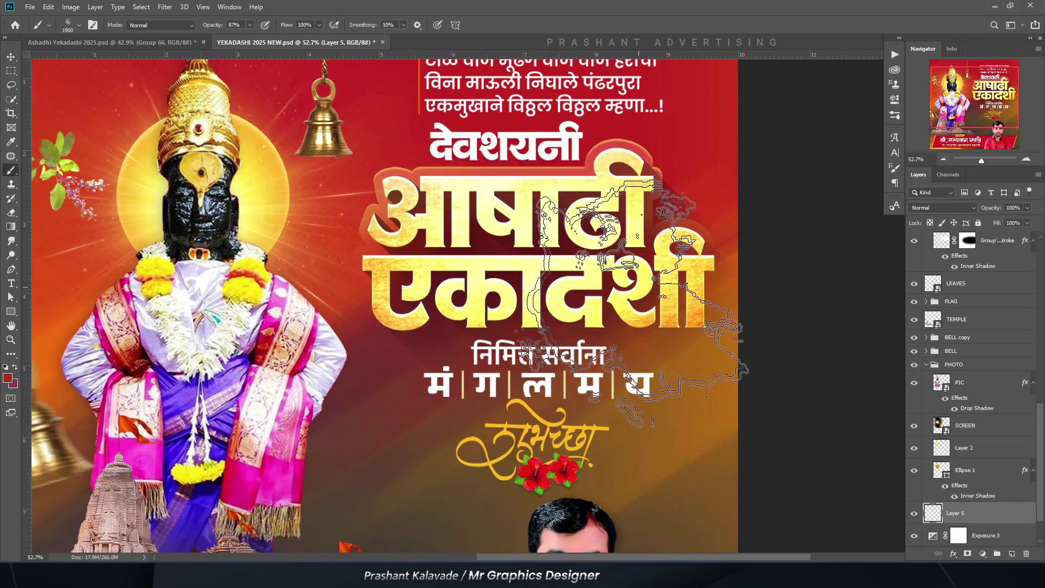
pyautogui.press('v')
pyautogui.hotkey('ctrl', '0')
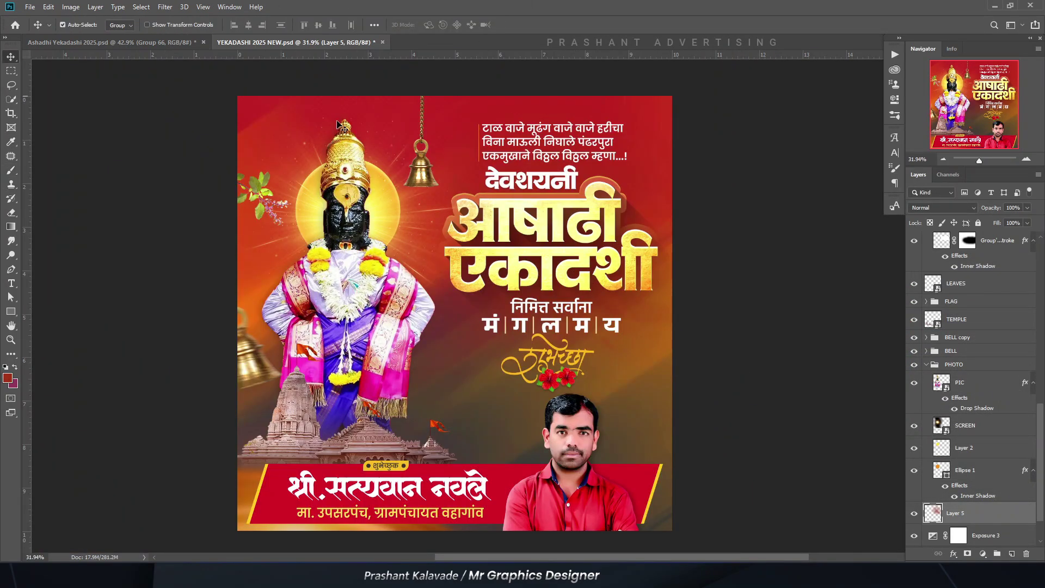
# Step: Duplicate the SCREEN light flare to the top of the layer stack, scale it to 9.56% and place it at the poster's upper-left corner
pyautogui.click(396, 202)
pyautogui.click(971, 427)
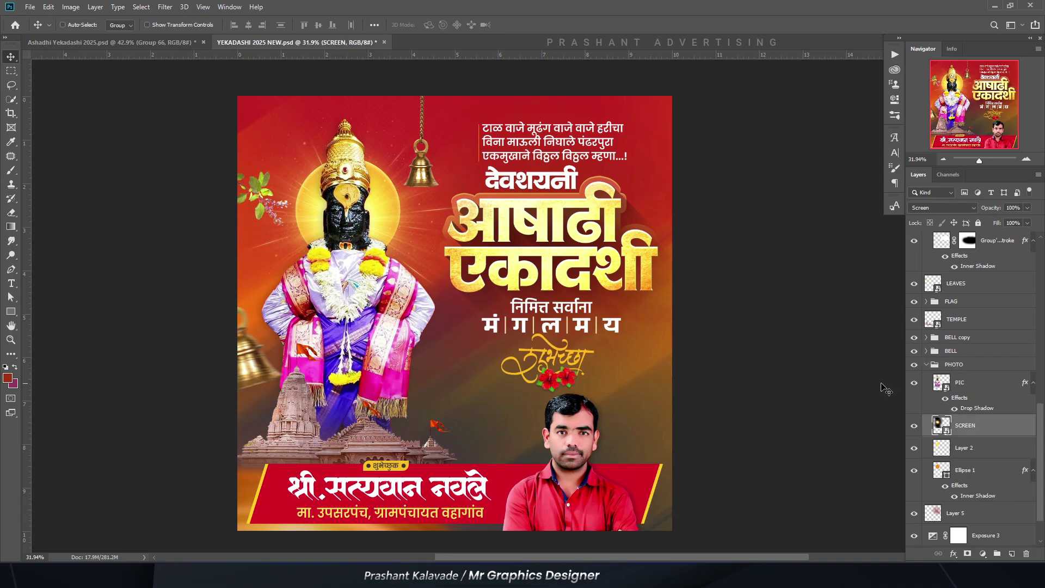
pyautogui.hotkey('ctrl', 'shift', ']')
pyautogui.hotkey('ctrl', 'shift', ']')
pyautogui.hotkey('ctrl', 't')
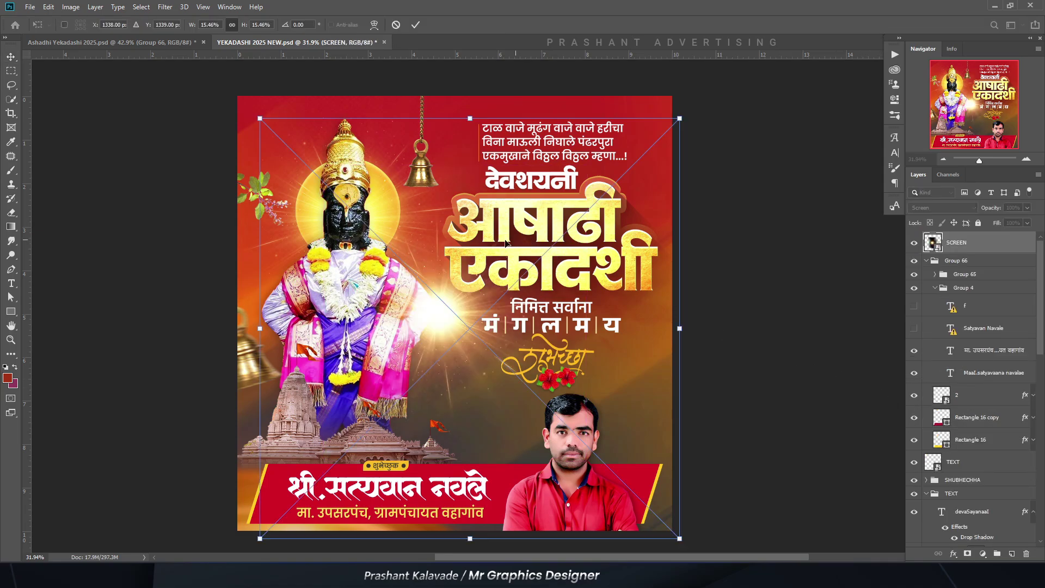
pyautogui.moveTo(405, 327); pyautogui.dragTo(238, 248)
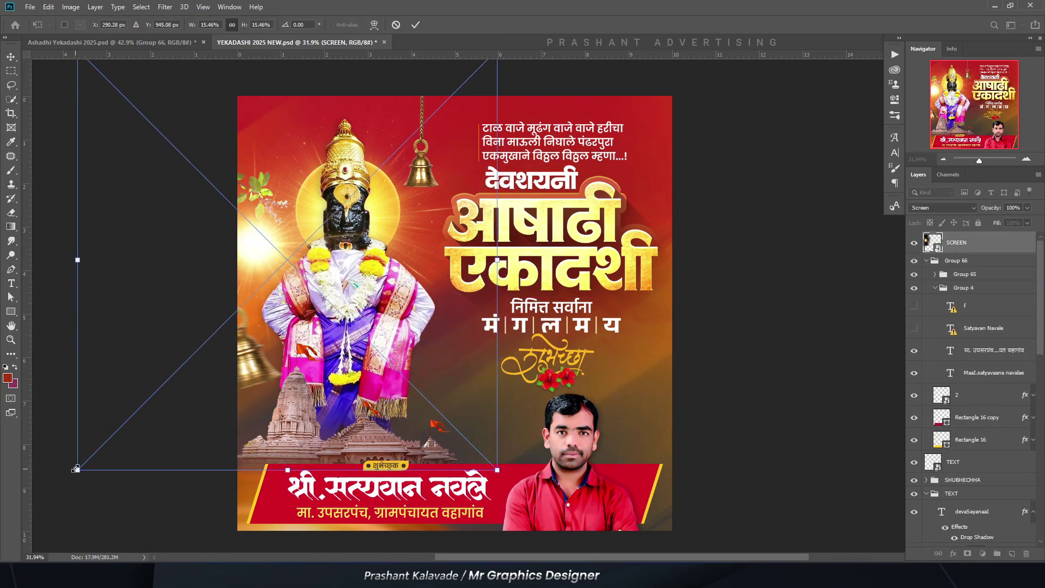
pyautogui.moveTo(75, 469); pyautogui.dragTo(157, 390)
pyautogui.moveTo(236, 349); pyautogui.dragTo(181, 210)
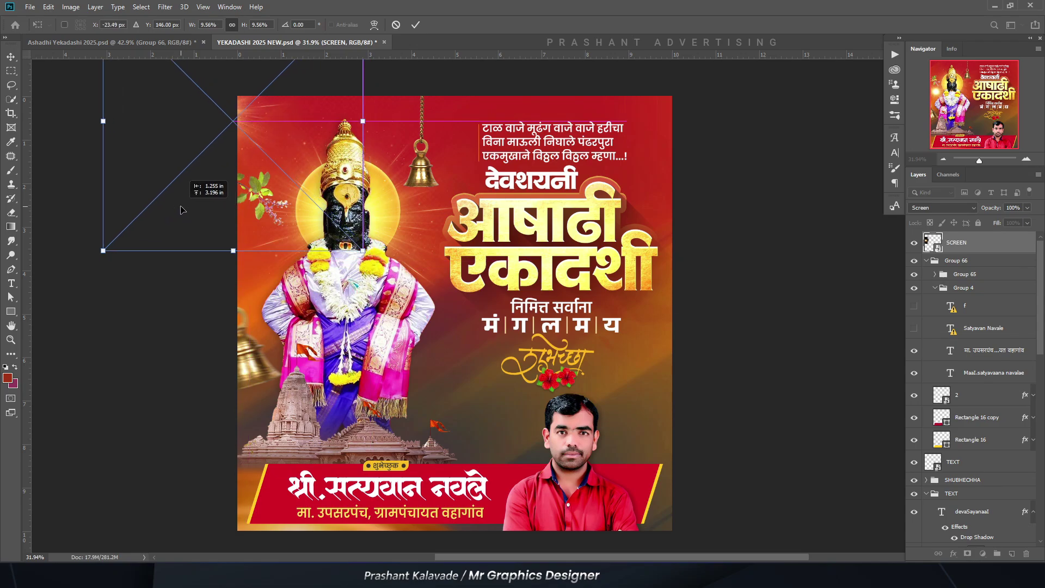
pyautogui.press('Return')
# Step: Duplicate the corner flare, scale the copy to 13.43% and place it at the poster's right edge beside the greeting
pyautogui.hotkey('ctrl', 'j')
pyautogui.hotkey('ctrl', 't')
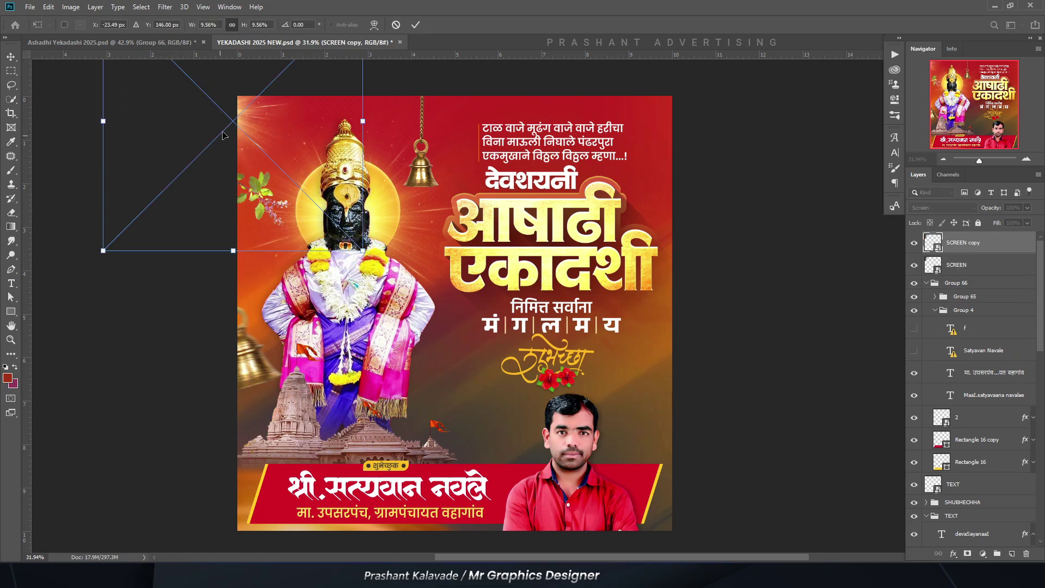
pyautogui.scroll(1, 242, 131)
pyautogui.moveTo(240, 133); pyautogui.dragTo(833, 403)
pyautogui.moveTo(667, 225); pyautogui.dragTo(601, 166)
pyautogui.moveTo(673, 272); pyautogui.dragTo(712, 286)
pyautogui.press('Return')
# Step: Examine the whole poster and its title, deity and flare details in full-screen view
pyautogui.scroll(1, 449, 236)
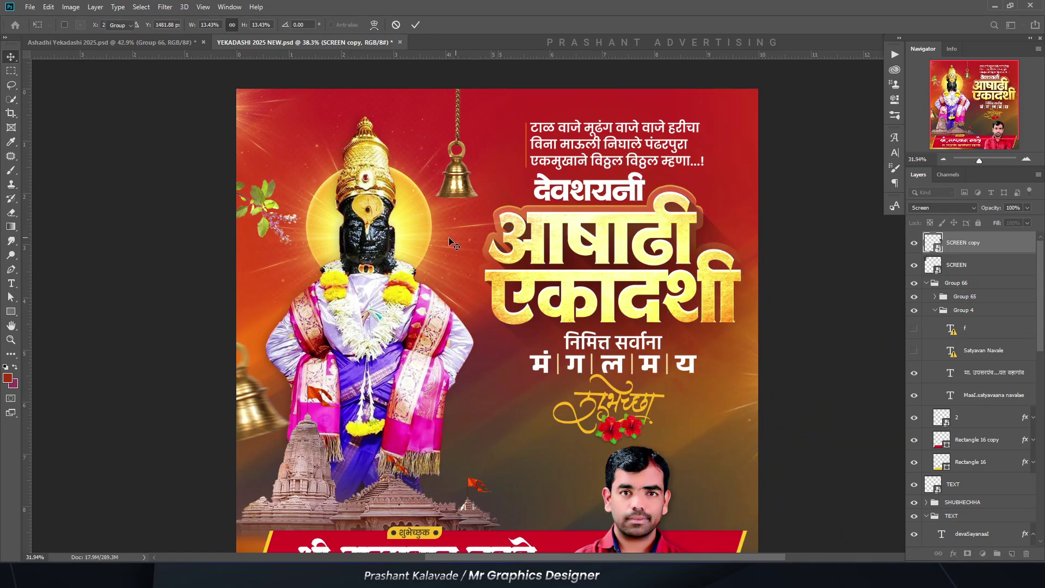
pyautogui.scroll(-2, 448, 237)
pyautogui.scroll(3, 369, 157)
pyautogui.scroll(1, 369, 158)
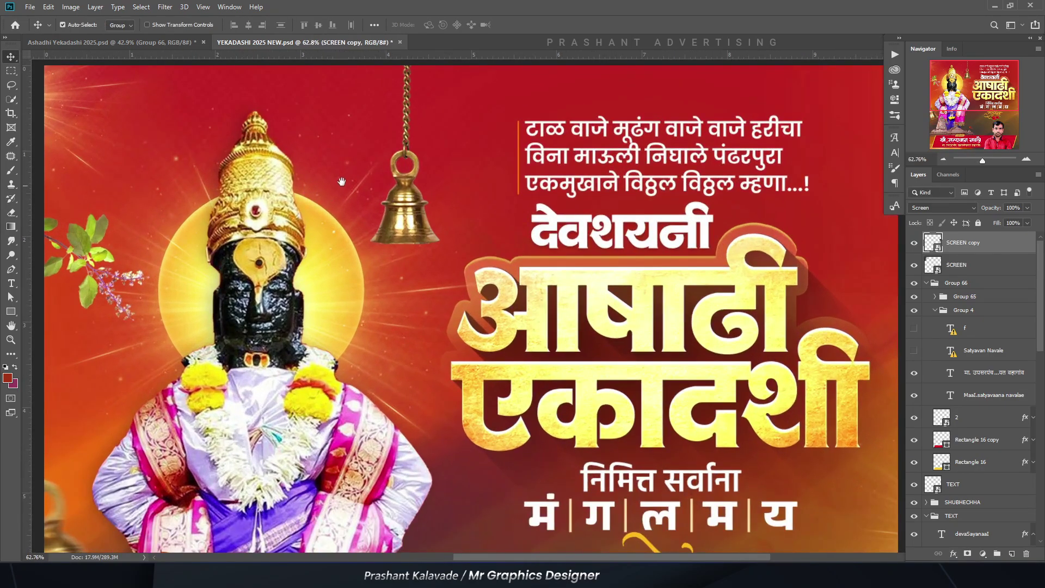
pyautogui.scroll(-3, 354, 174)
pyautogui.press('f')
pyautogui.press('f')
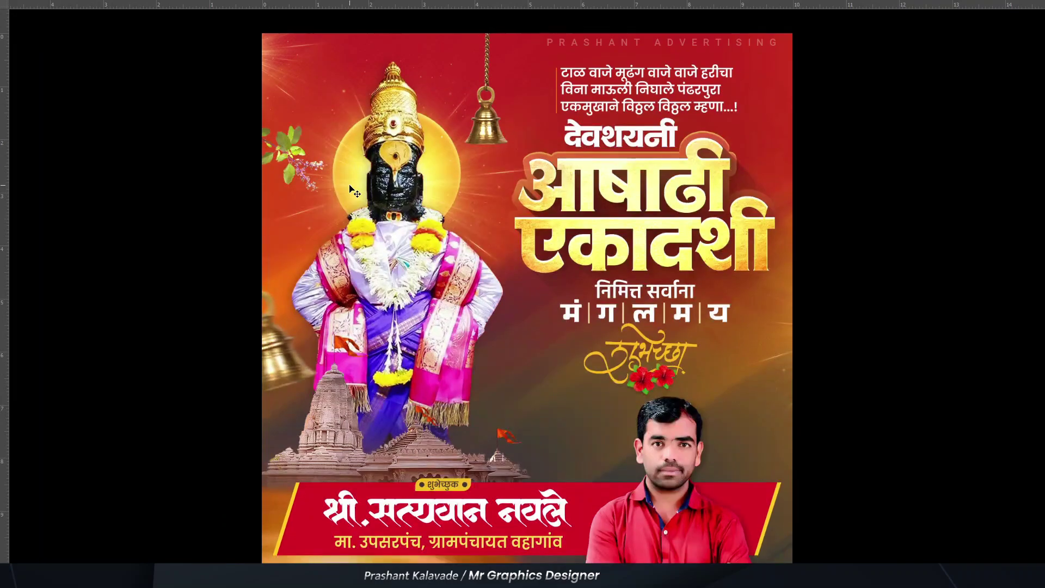
pyautogui.scroll(4, 517, 169)
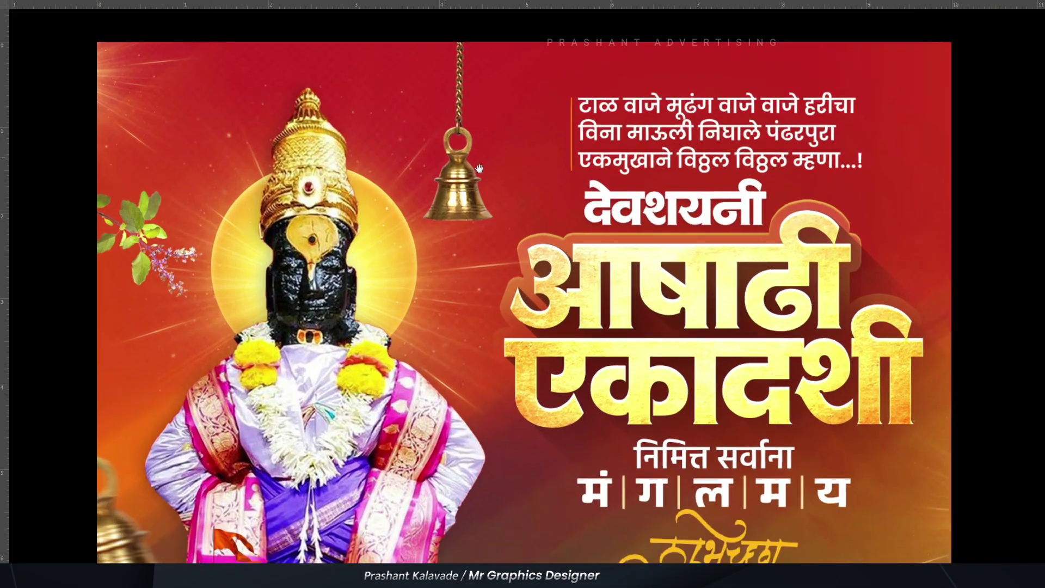
# Step: Add an Inner Shadow effect at 100% opacity to the deity's PIC layer
pyautogui.scroll(-4, 425, 227)
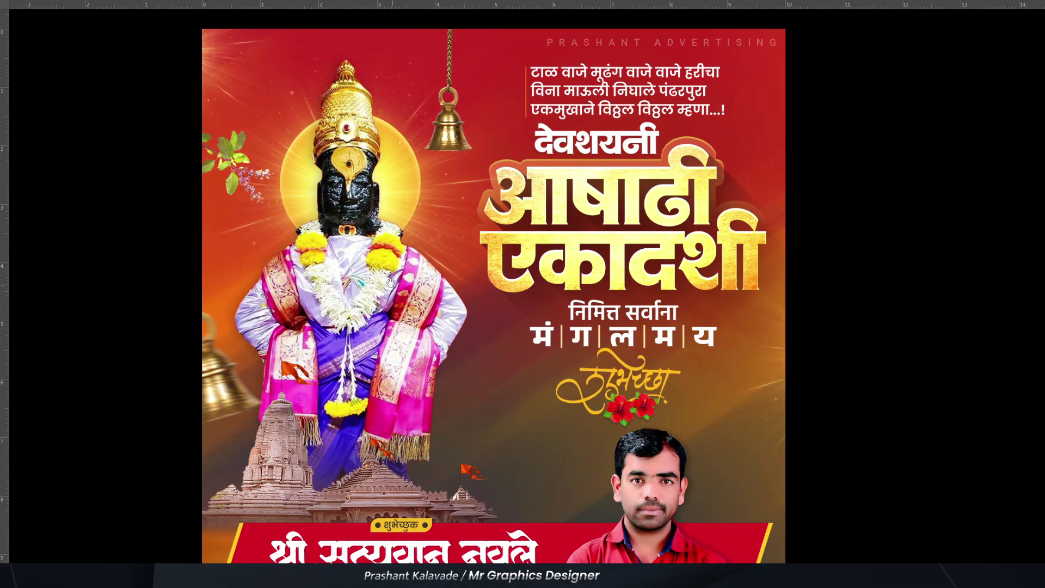
pyautogui.scroll(-2, 360, 249)
pyautogui.scroll(1, 360, 248)
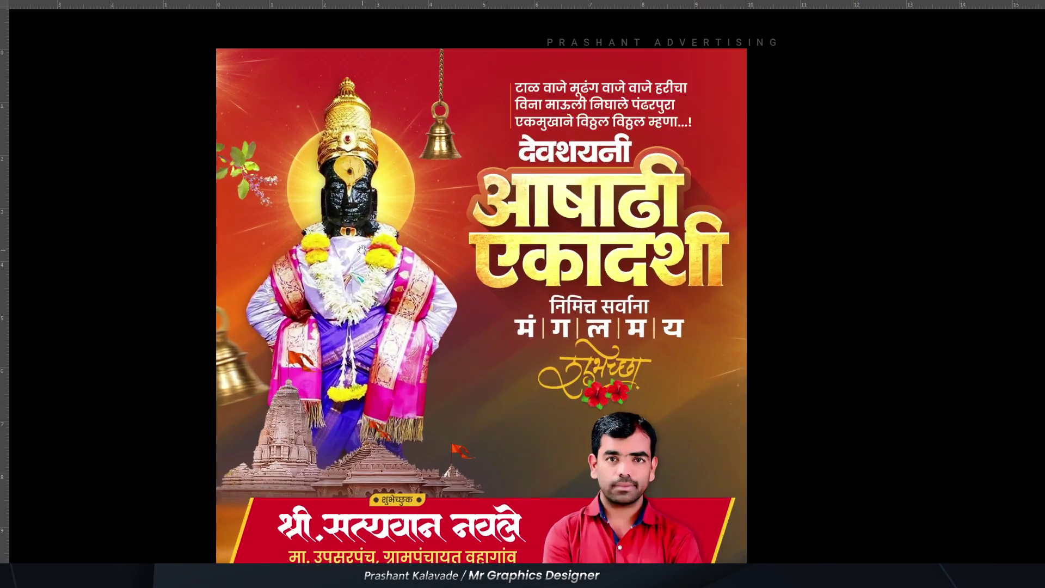
pyautogui.press('f')
pyautogui.scroll(3, 365, 249)
pyautogui.press('v')
pyautogui.click(389, 264)
pyautogui.scroll(-1, 389, 265)
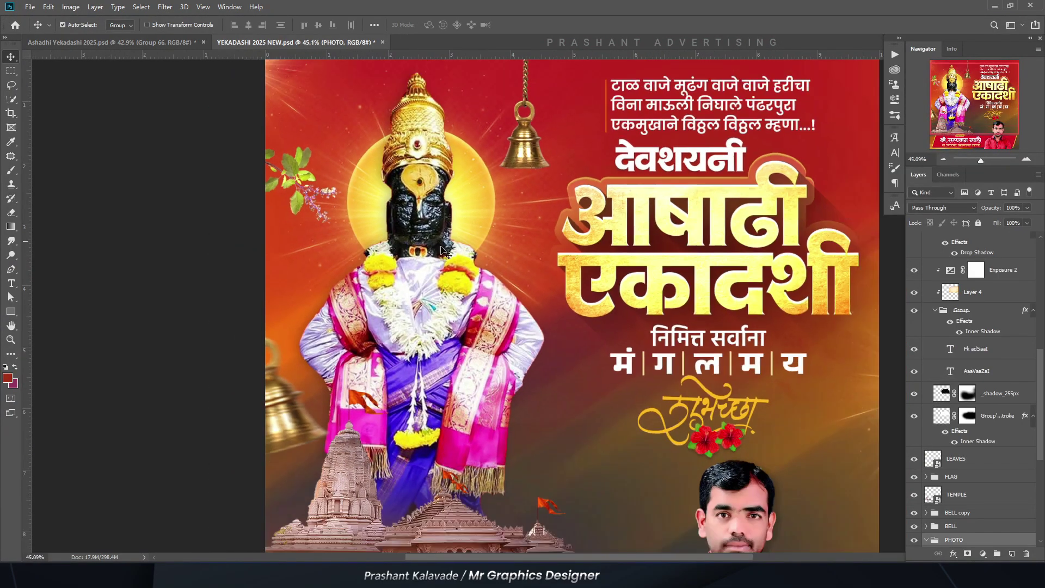
pyautogui.scroll(1, 444, 218)
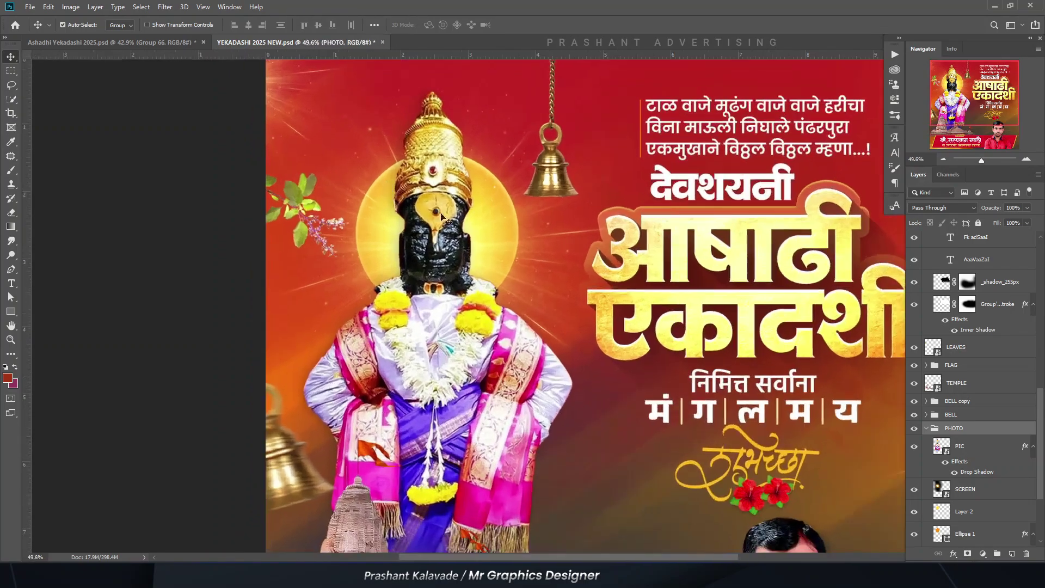
pyautogui.doubleClick(980, 451)
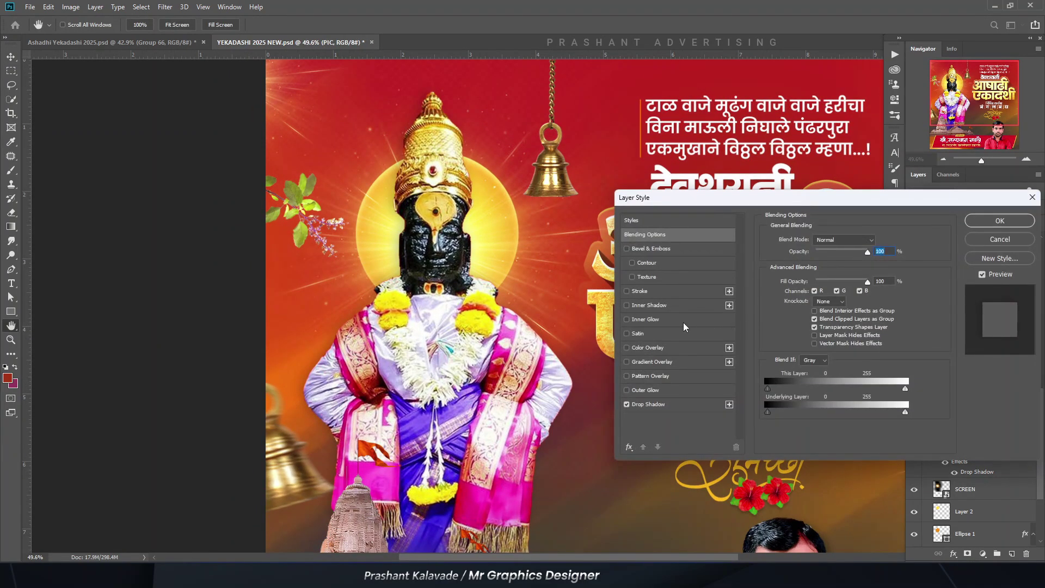
pyautogui.click(669, 306)
pyautogui.moveTo(828, 255); pyautogui.dragTo(860, 255)
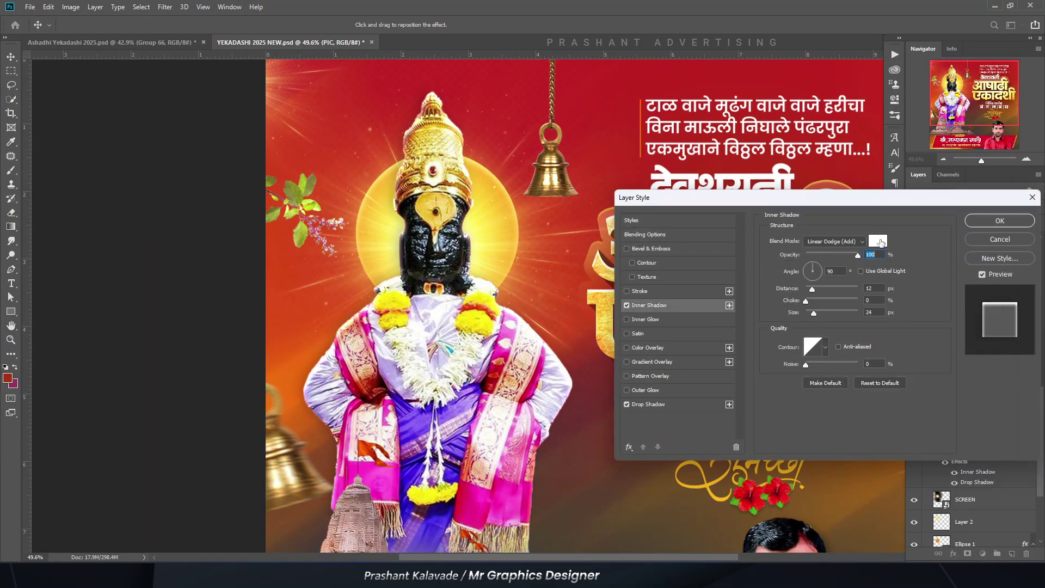
# Step: Set the deity's inner shadow colour to golden yellow ffc000
pyautogui.click(877, 241)
pyautogui.moveTo(911, 435); pyautogui.dragTo(906, 425)
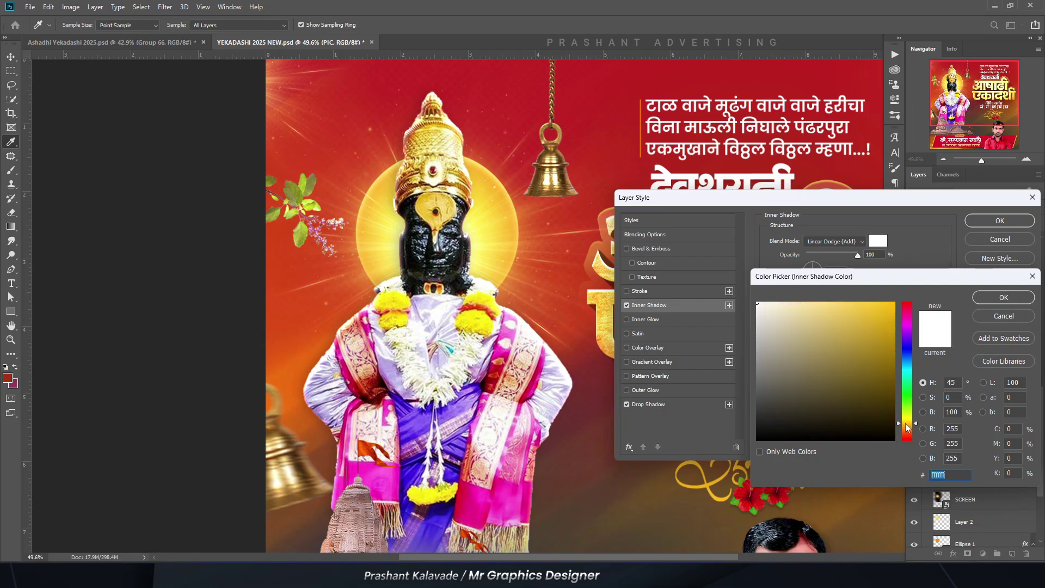
pyautogui.write('ffc000')
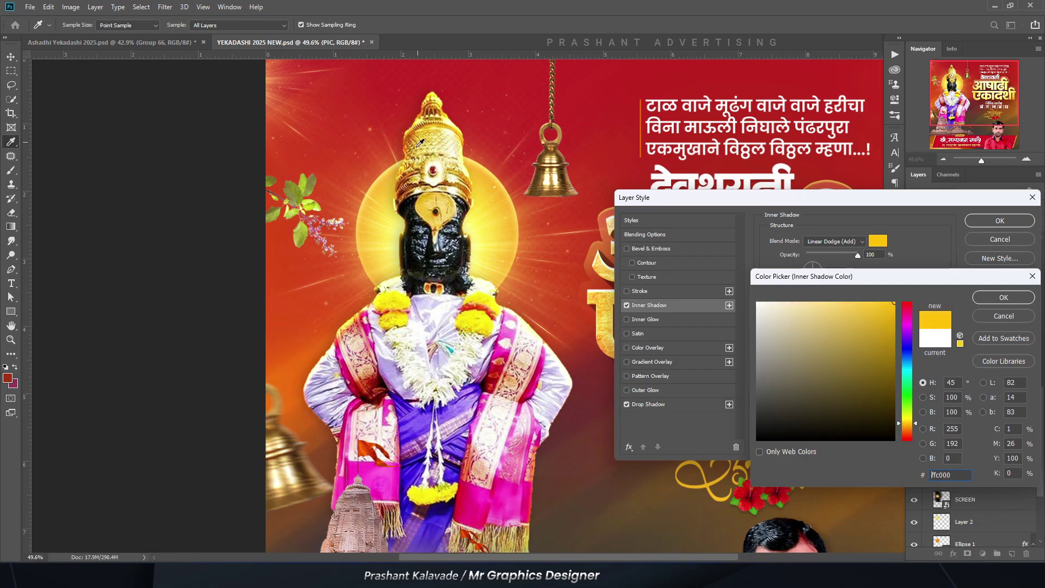
pyautogui.press('Return')
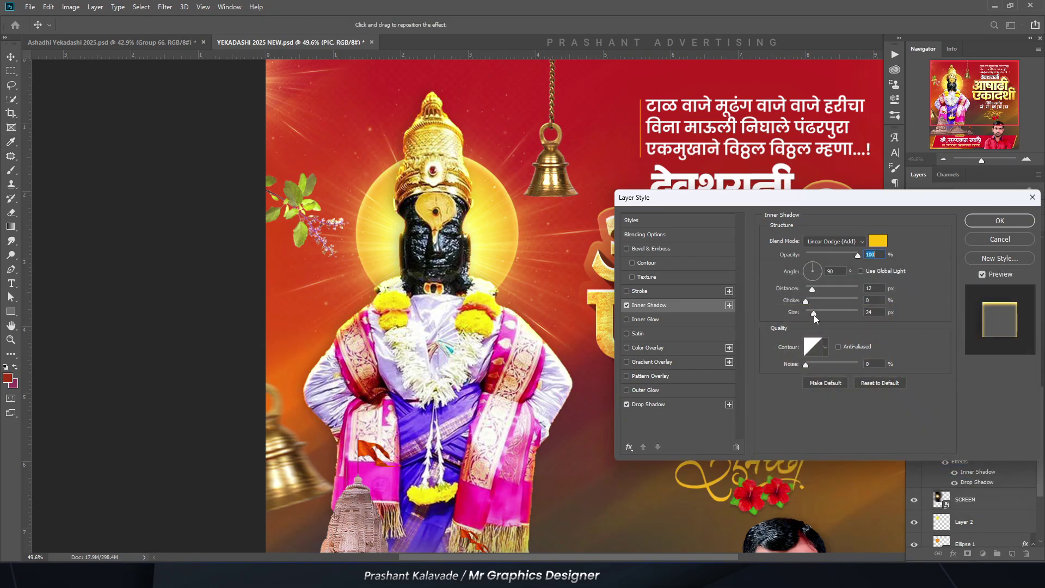
# Step: Set the deity's inner shadow to 152° angle, 7 px distance, 9 px size and 65% opacity, and apply the effect
pyautogui.moveTo(814, 315); pyautogui.dragTo(803, 266)
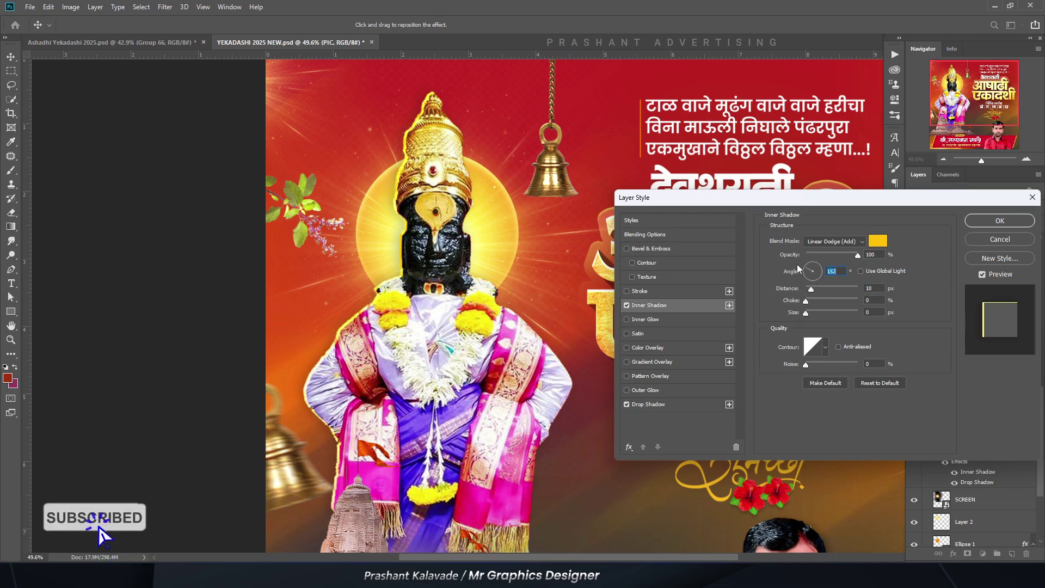
pyautogui.moveTo(808, 313); pyautogui.dragTo(811, 288)
pyautogui.moveTo(858, 254)
pyautogui.mouseDown()
pyautogui.moveTo(831, 250)
pyautogui.moveTo(841, 253)
pyautogui.mouseUp()
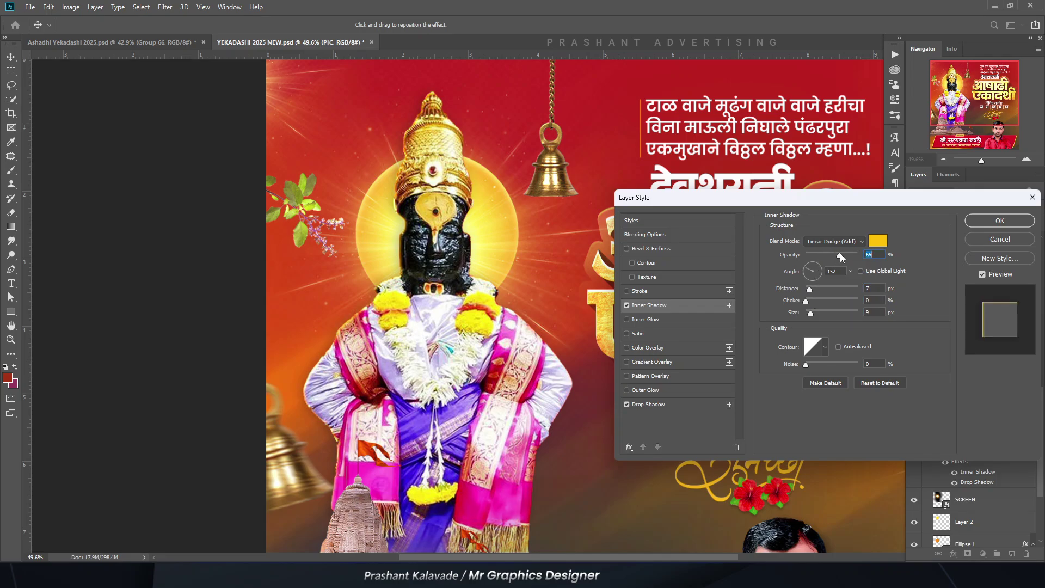
pyautogui.press('Return')
pyautogui.hotkey('ctrl', '0')
pyautogui.scroll(3, 515, 265)
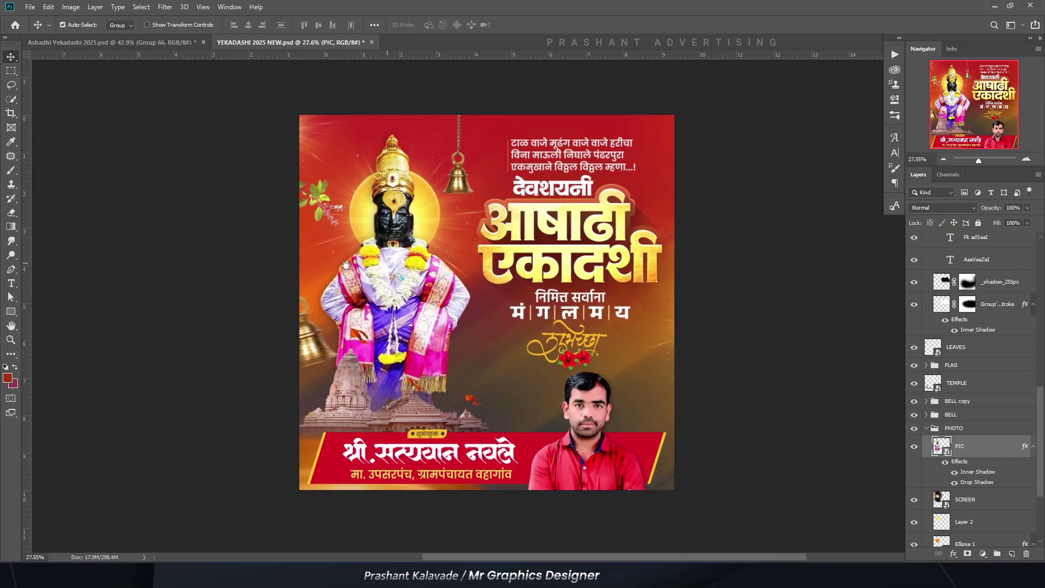
pyautogui.scroll(-1, 473, 375)
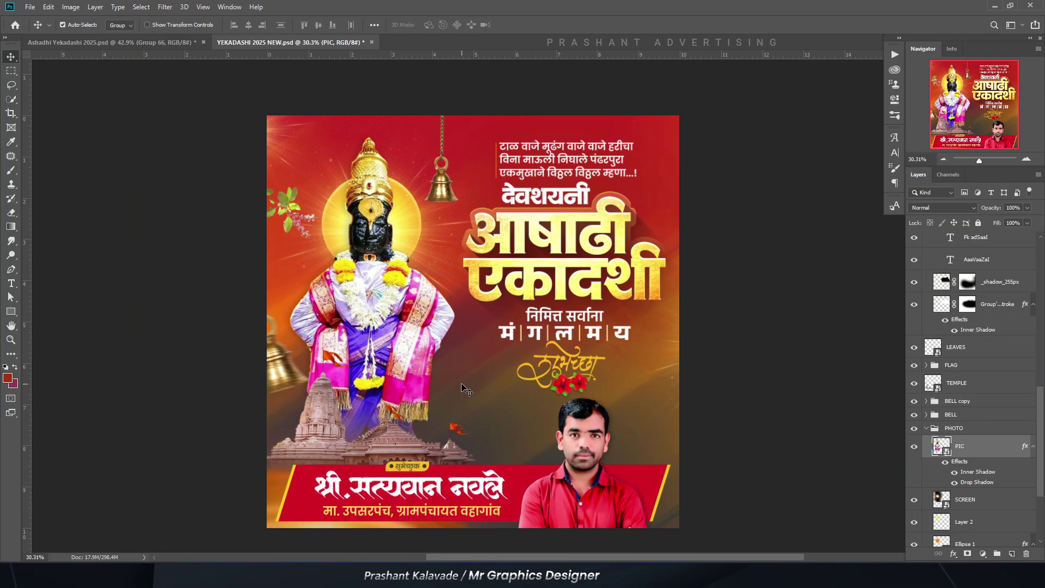
# Step: Copy the singing devotee layer from Ashadhi Yekadashi 2025.psd into the YEKADASHI 2025 NEW.psd poster, directly above the Exposure 3 layer
pyautogui.click(467, 389)
pyautogui.click(978, 520)
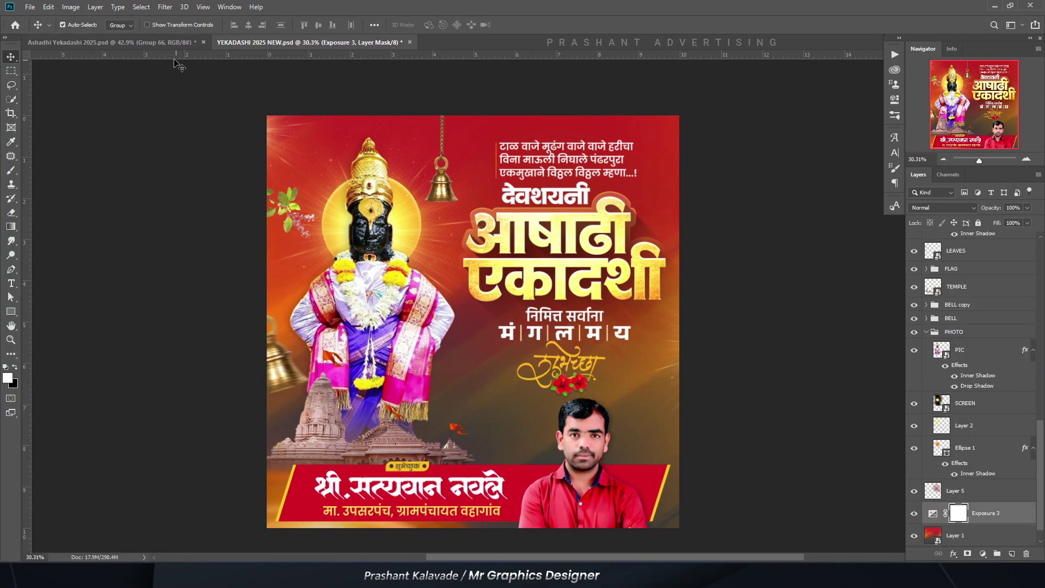
pyautogui.click(164, 43)
pyautogui.scroll(1, 404, 339)
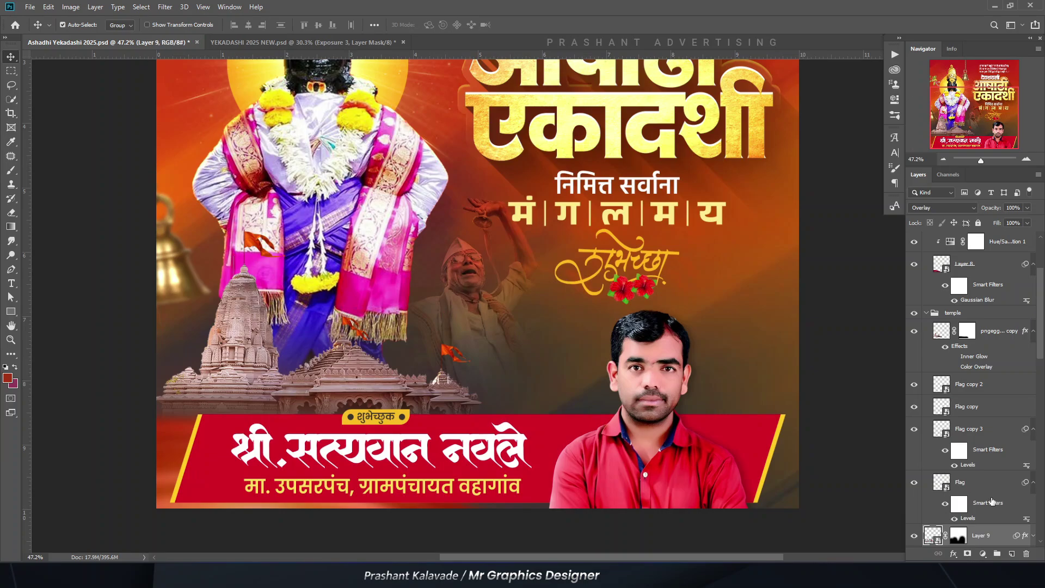
pyautogui.moveTo(405, 339); pyautogui.dragTo(432, 388)
# Step: Scale the devotee image to 115.16% and position it beside the deity, under the greeting text
pyautogui.hotkey('ctrl', 't')
pyautogui.moveTo(261, 300); pyautogui.dragTo(208, 292)
pyautogui.moveTo(305, 329); pyautogui.dragTo(321, 343)
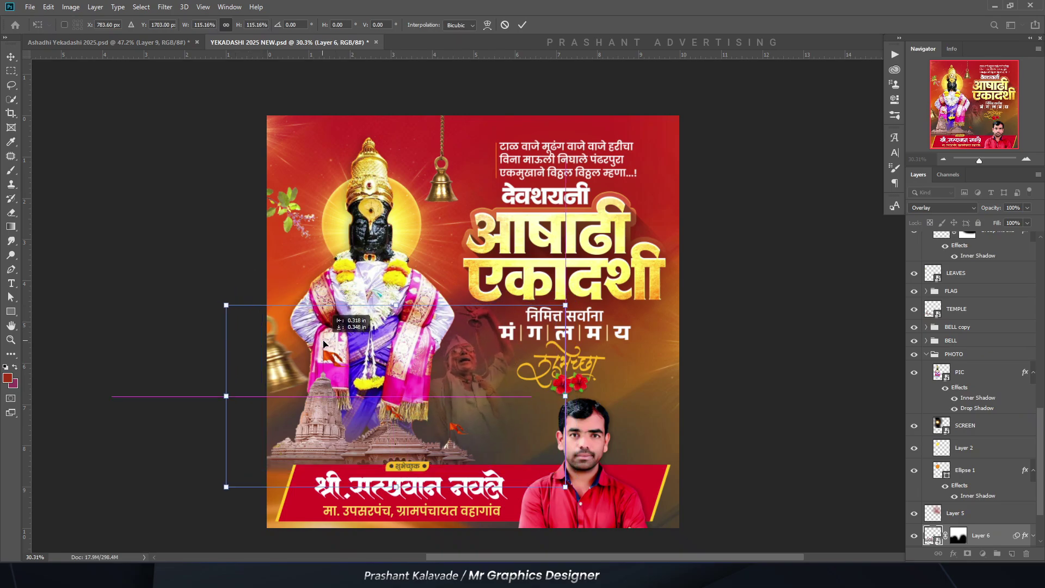
pyautogui.press('Return')
pyautogui.scroll(3, 401, 345)
pyautogui.scroll(-3, 403, 347)
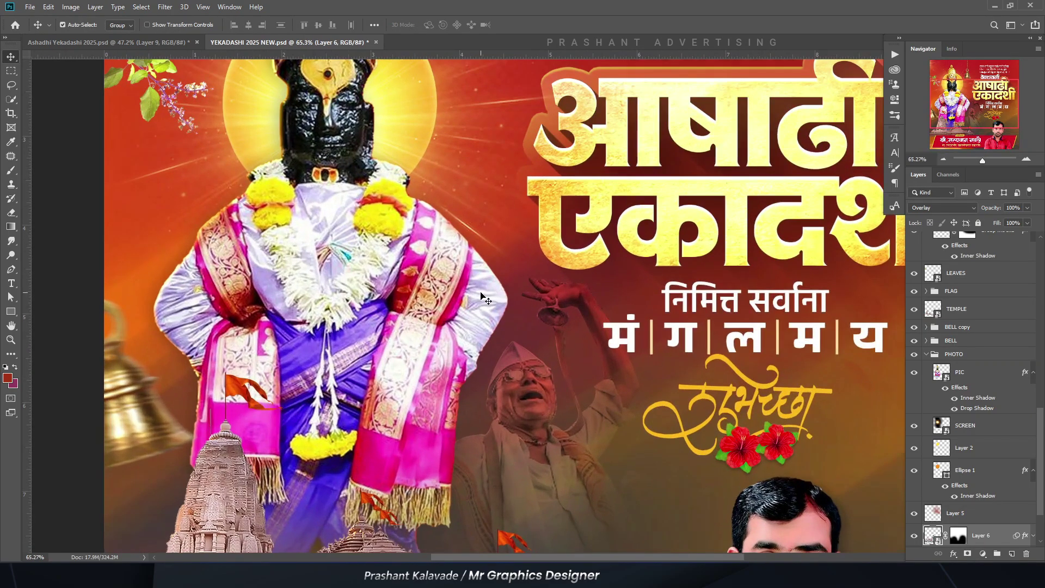
pyautogui.scroll(-2, 978, 490)
# Step: Create a new layer above Exposure 3 and choose a golden yellow foreground colour for the brush
pyautogui.click(980, 491)
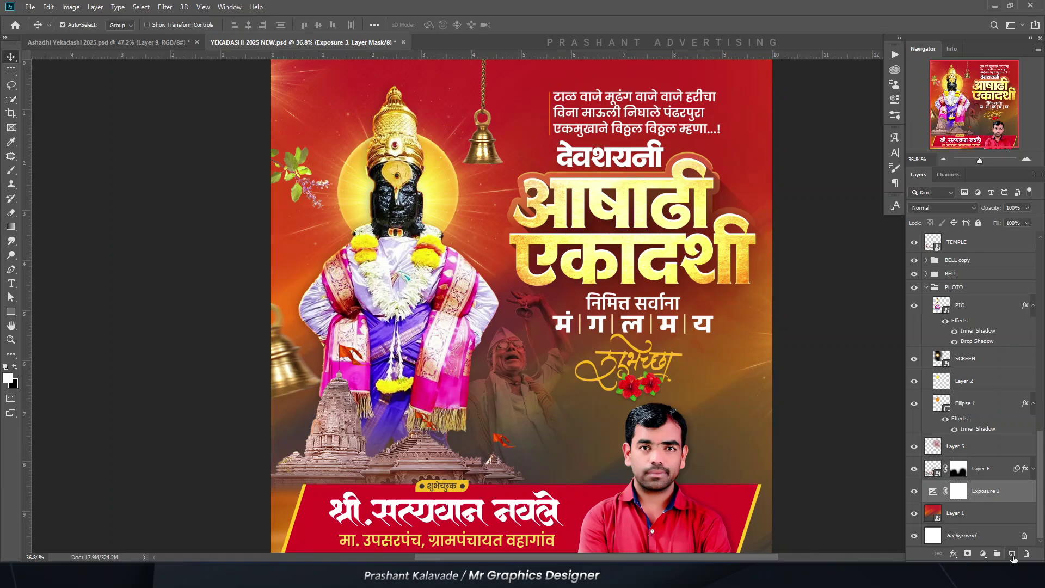
pyautogui.click(1012, 554)
pyautogui.press('b')
pyautogui.click(8, 379)
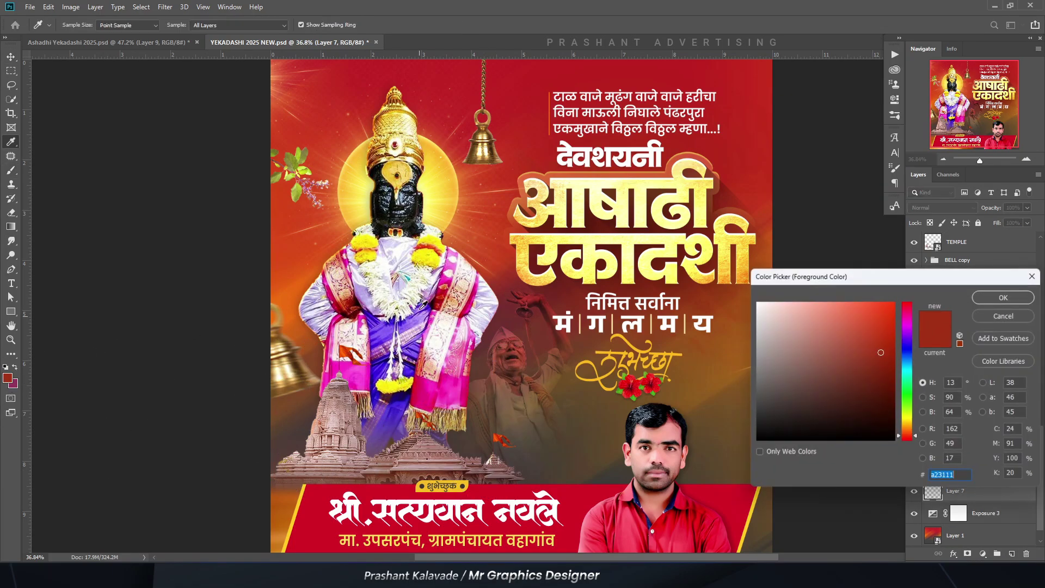
pyautogui.click(640, 254)
pyautogui.moveTo(907, 410); pyautogui.dragTo(904, 425)
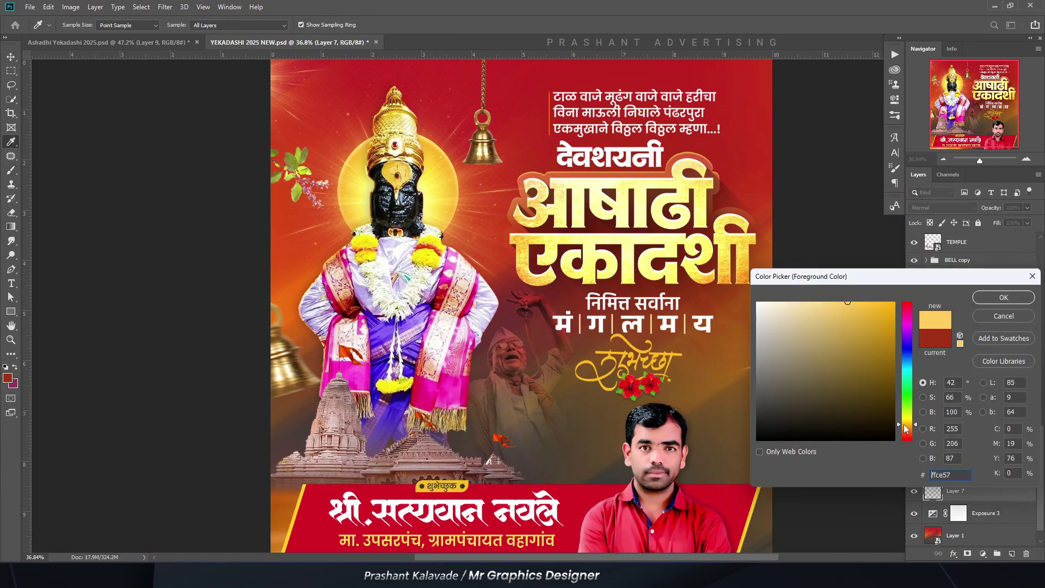
pyautogui.press('Return')
# Step: Reduce the textured brush to 1600 px and paint golden yellow behind the devotee on the new layer
pyautogui.scroll(2, 532, 320)
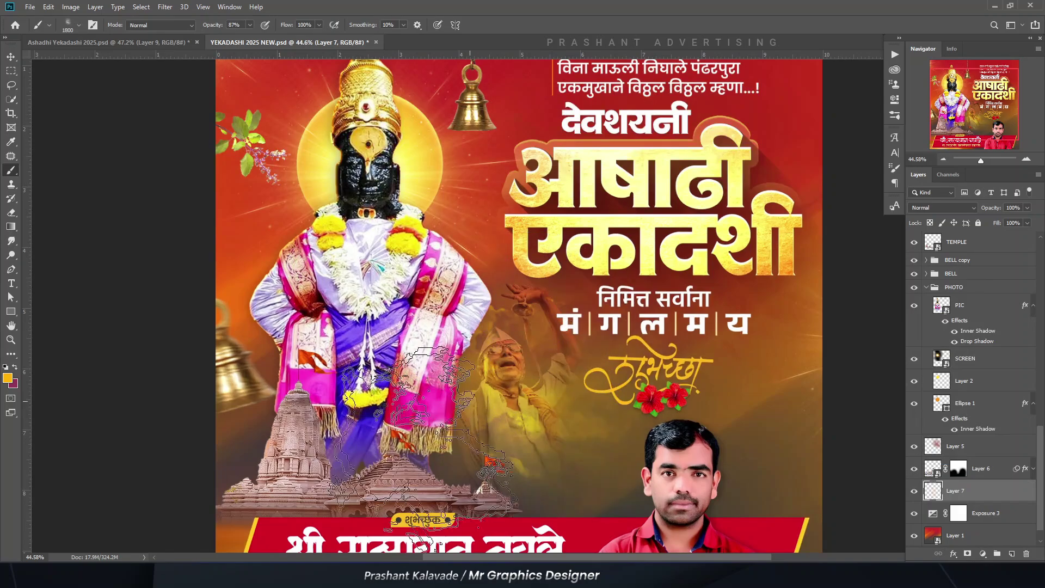
pyautogui.scroll(-2, 435, 414)
pyautogui.press('[')
pyautogui.press('[')
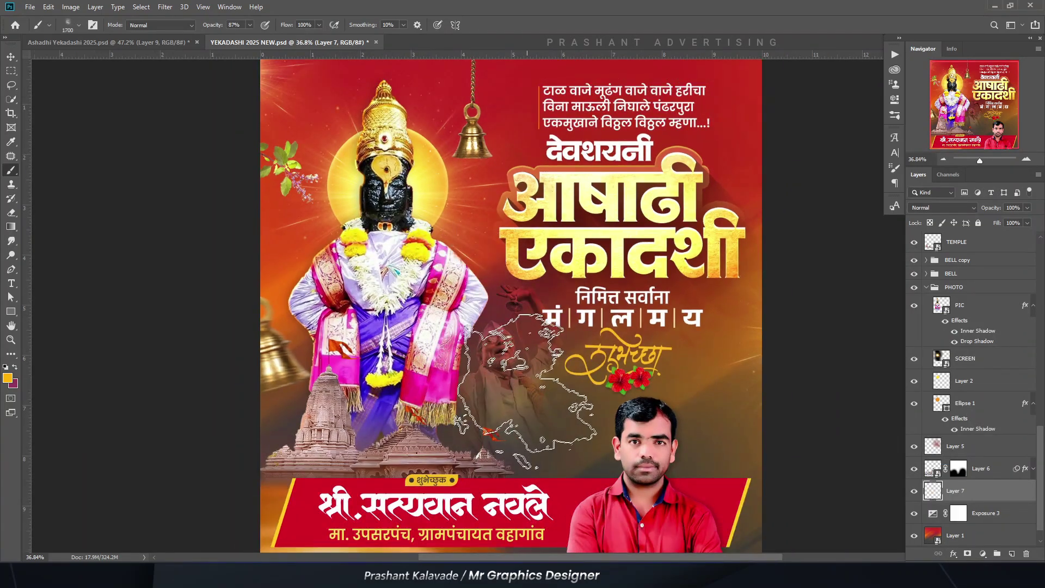
pyautogui.scroll(-2, 503, 354)
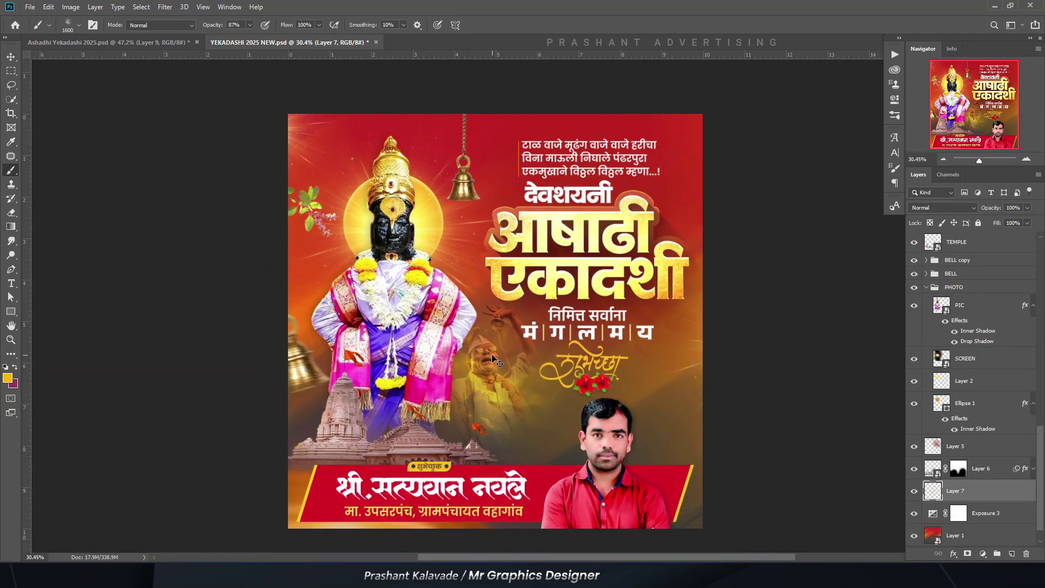
# Step: Apply a Gaussian Blur with a radius of 52.4 pixels to the yellow paint layer
pyautogui.press('v')
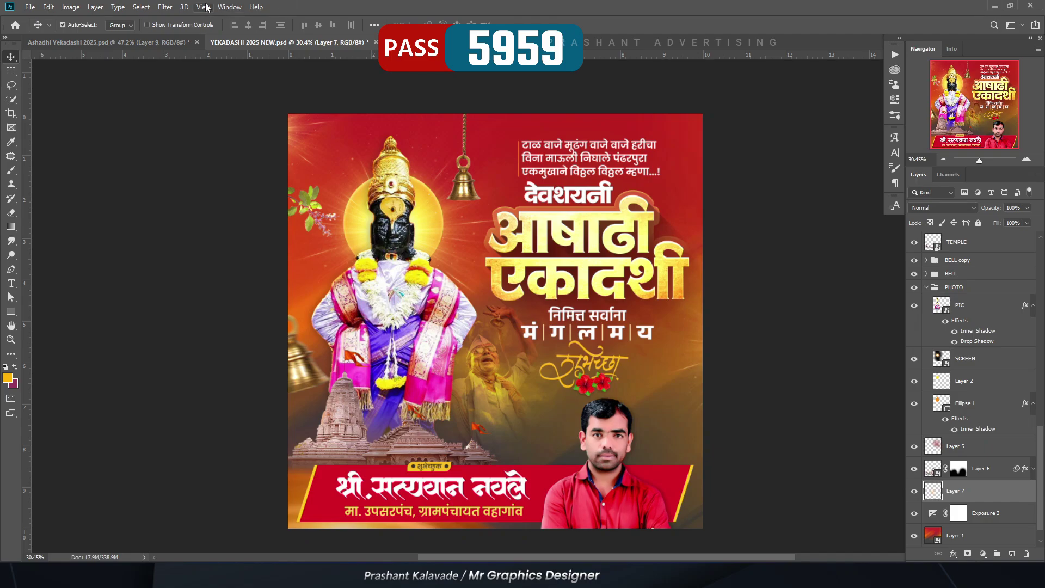
pyautogui.click(165, 7)
pyautogui.moveTo(179, 136)
pyautogui.click(352, 170)
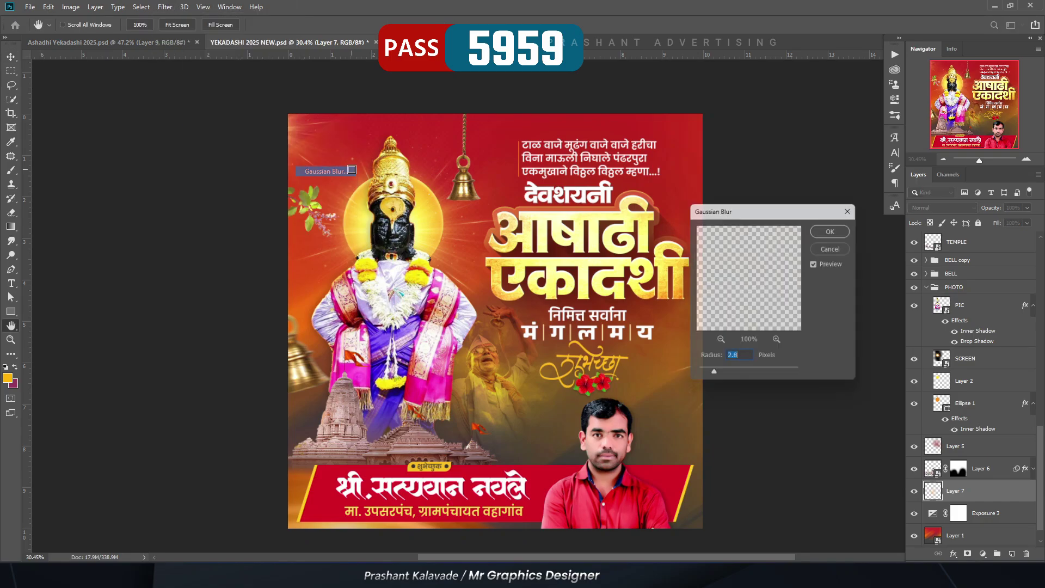
pyautogui.moveTo(712, 377); pyautogui.dragTo(756, 375)
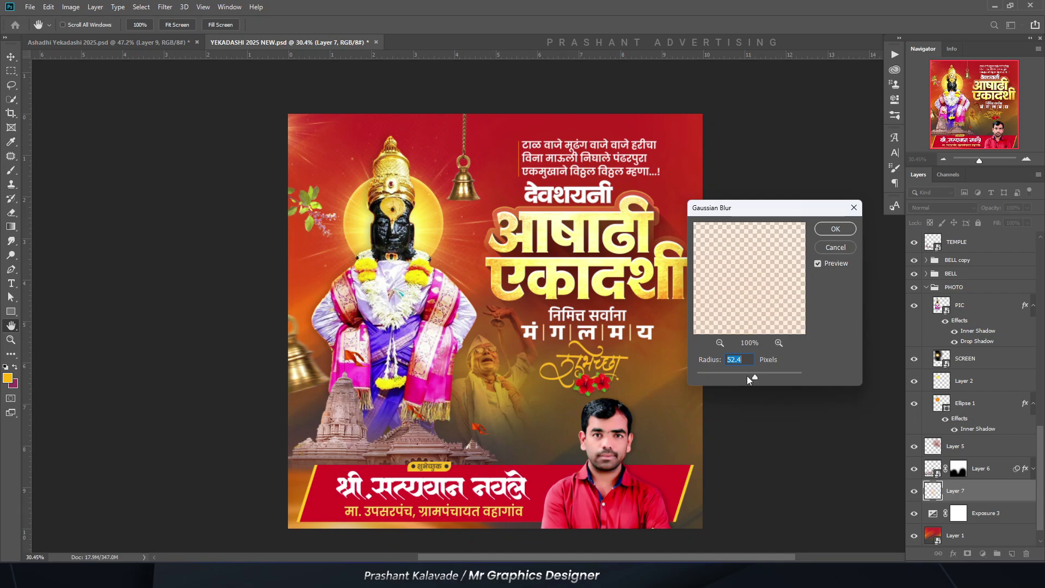
pyautogui.press('Return')
pyautogui.scroll(-1, 517, 266)
pyautogui.scroll(2, 516, 266)
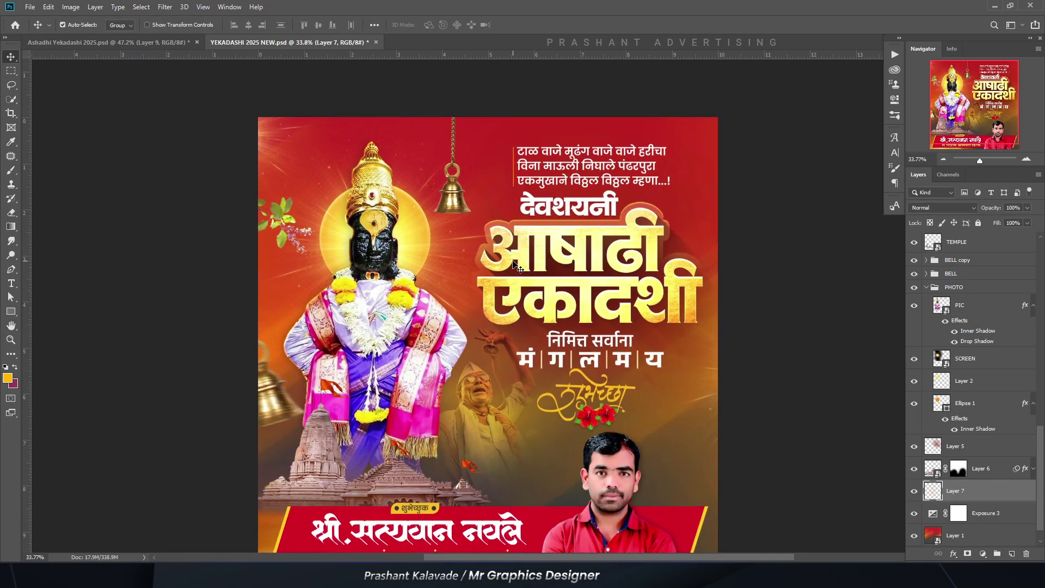
# Step: Examine the finished poster in full-screen view, checking the devotee, title, deity and greeting up close
pyautogui.press('space')
pyautogui.press('f')
pyautogui.press('f')
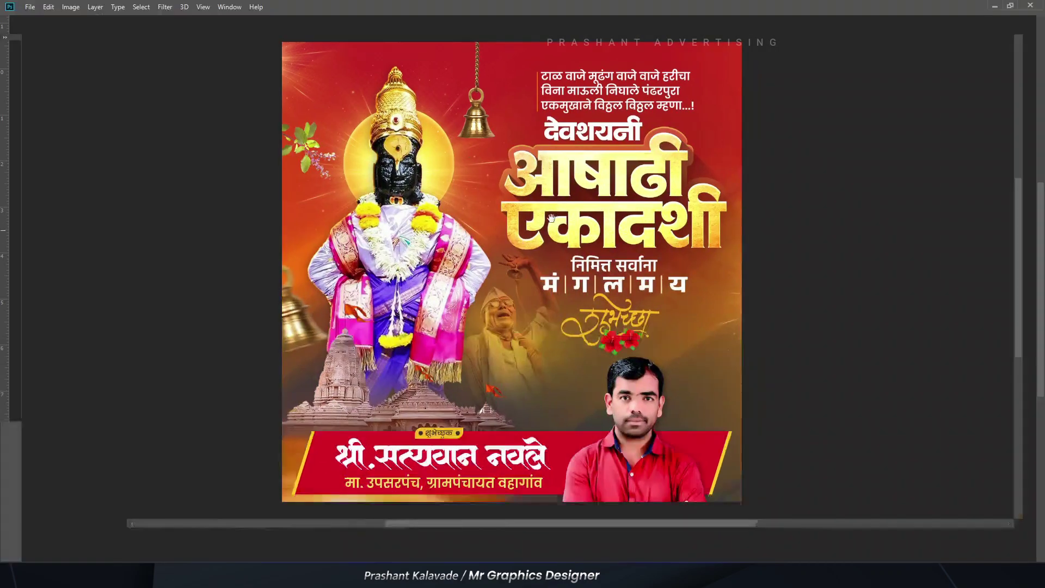
pyautogui.hotkey('shift', 'f')
pyautogui.press('f')
pyautogui.scroll(1, 580, 94)
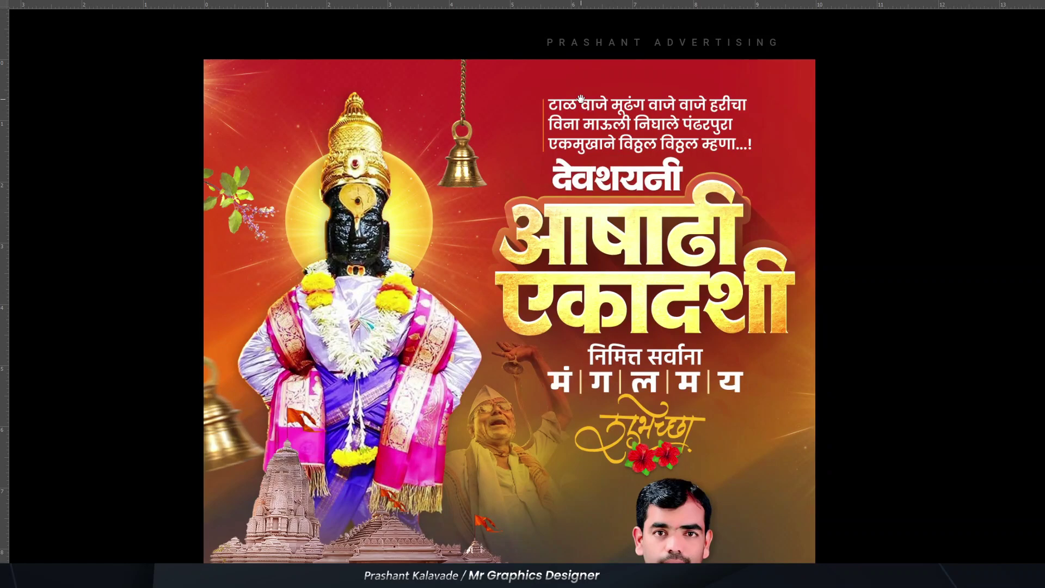
pyautogui.scroll(1, 496, 91)
pyautogui.scroll(-2, 494, 113)
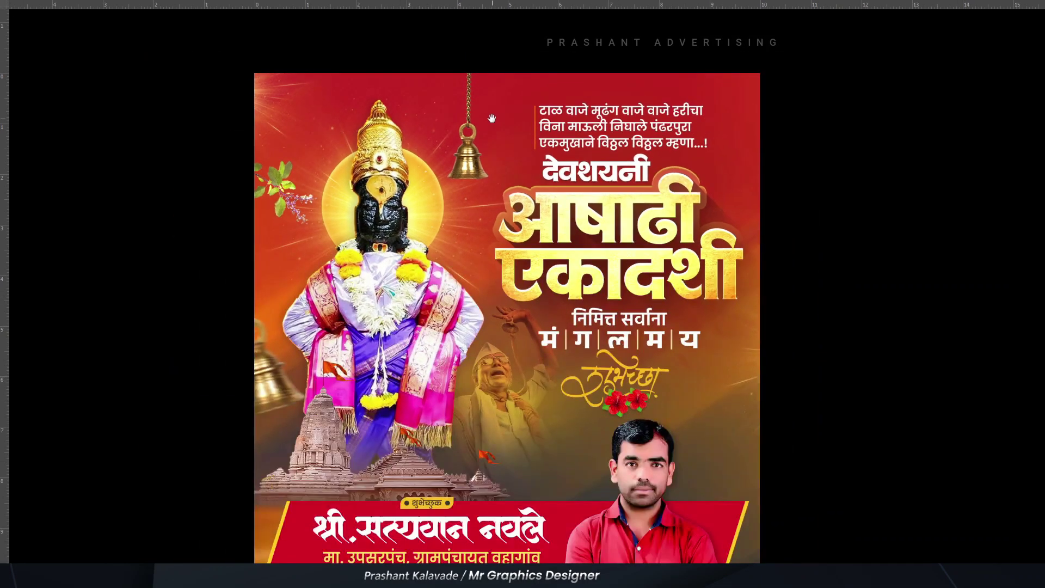
pyautogui.scroll(1, 526, 135)
pyautogui.scroll(1, 601, 122)
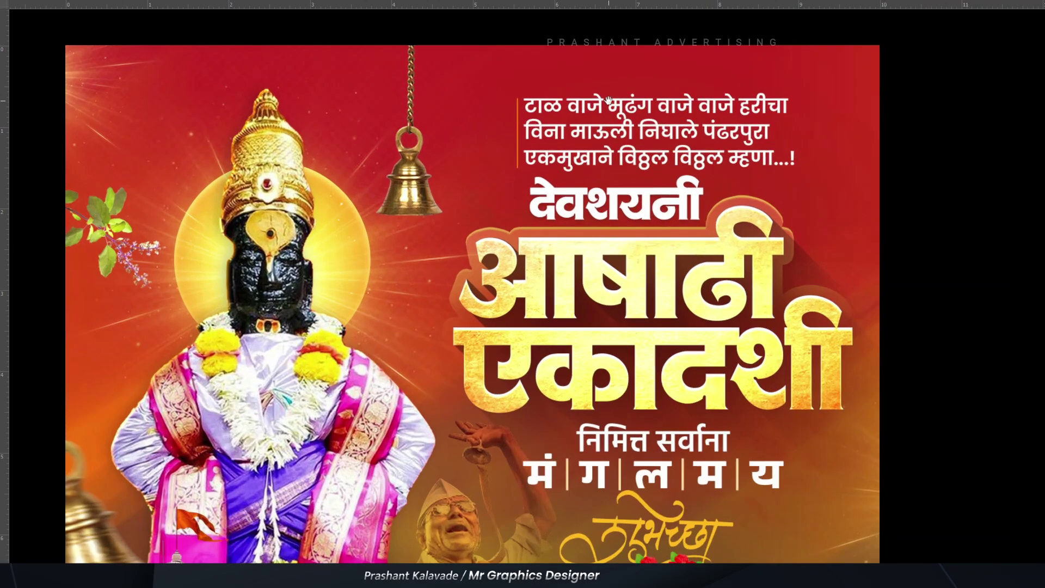
pyautogui.scroll(-2, 620, 104)
pyautogui.scroll(1, 637, 144)
pyautogui.scroll(1, 675, 218)
pyautogui.scroll(-2, 656, 179)
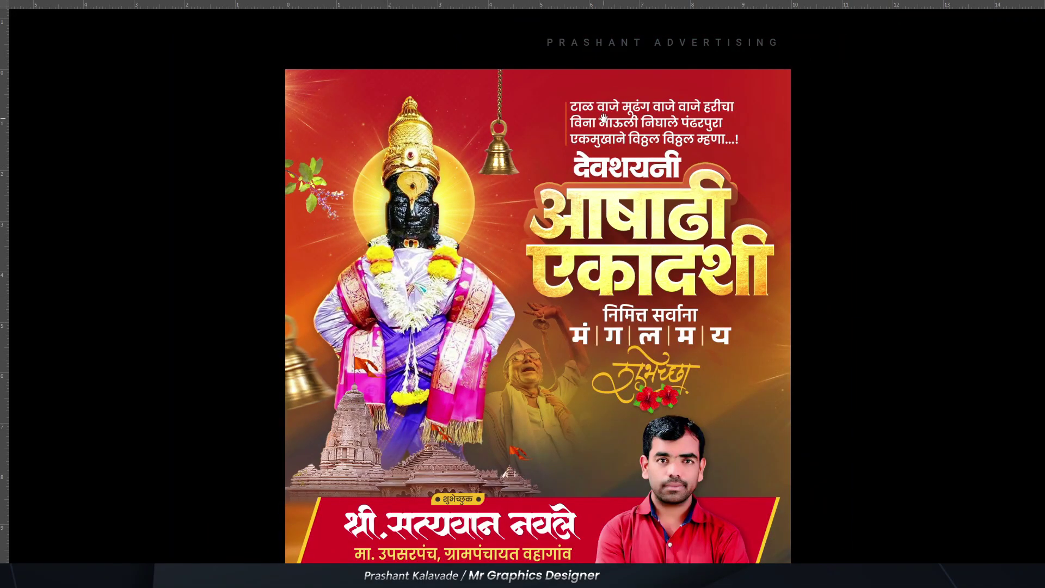
pyautogui.scroll(2, 609, 148)
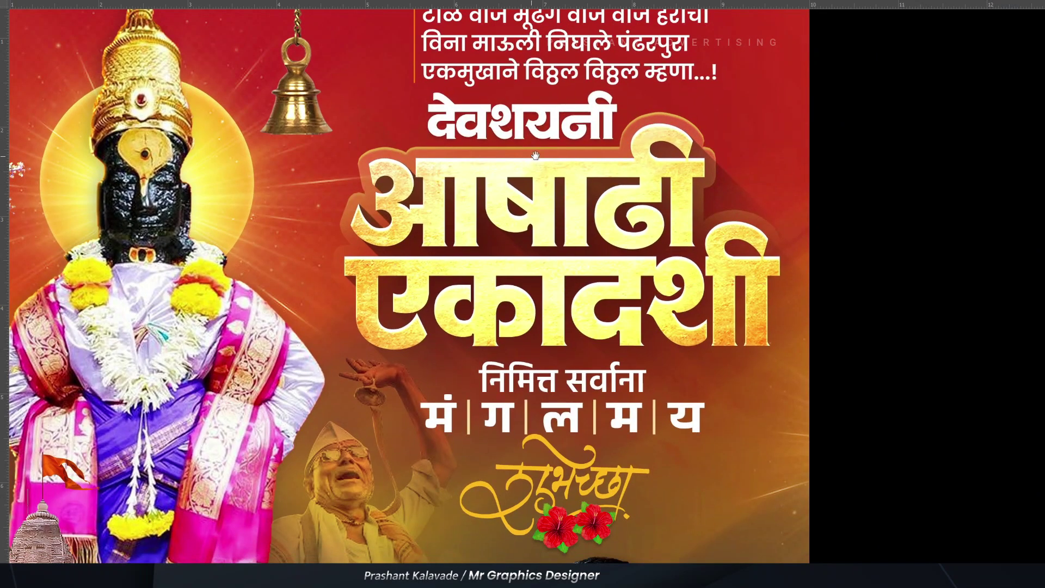
pyautogui.scroll(-2, 504, 220)
pyautogui.scroll(1, 388, 239)
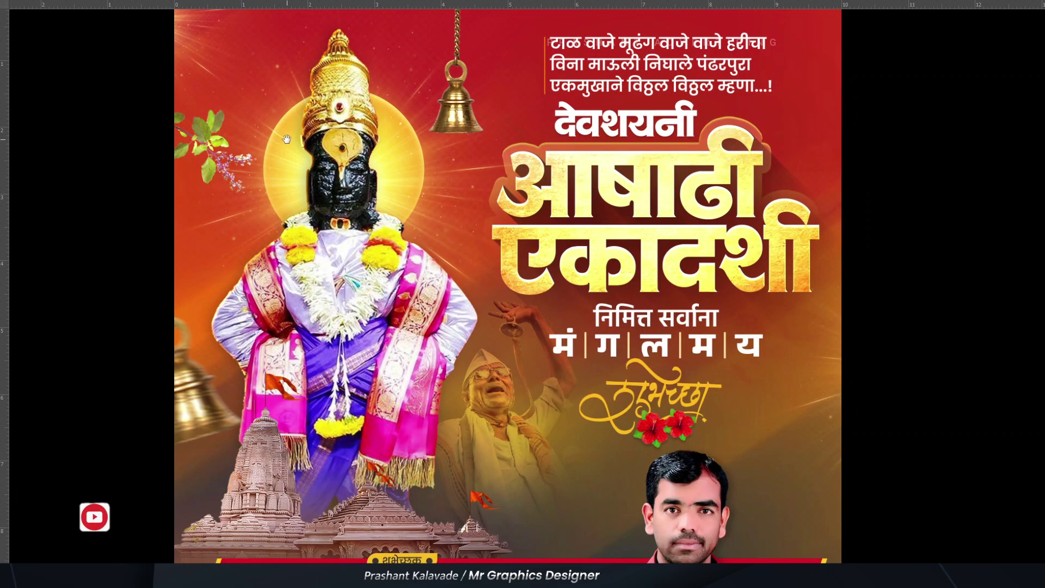
pyautogui.scroll(1, 270, 117)
pyautogui.scroll(2, 268, 117)
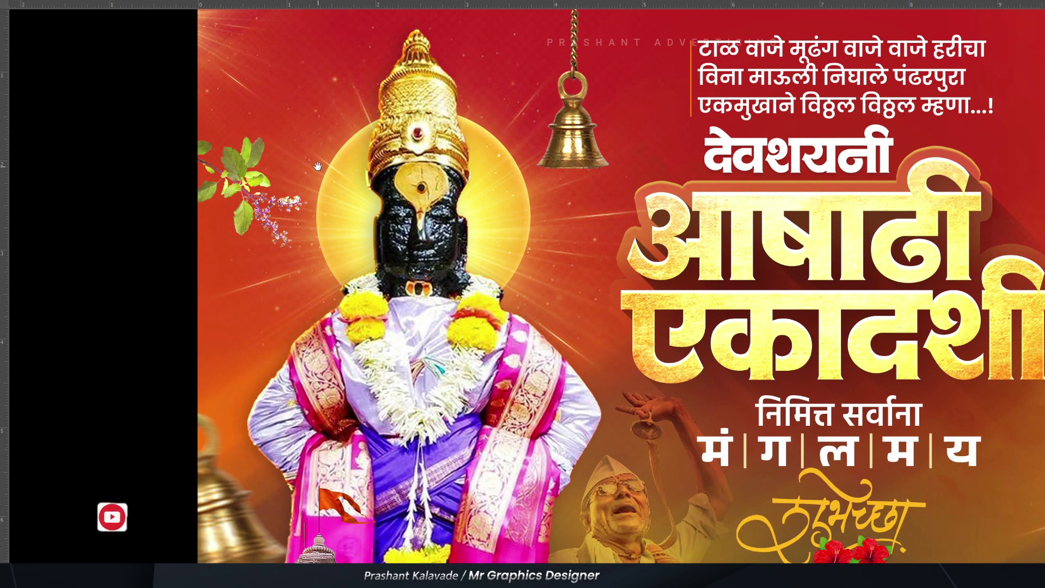
# Step: Inspect the poster's deity, sponsor banner and portrait in full-screen view, return to the standard view and review the overall layout
pyautogui.moveTo(319, 167); pyautogui.dragTo(331, 178)
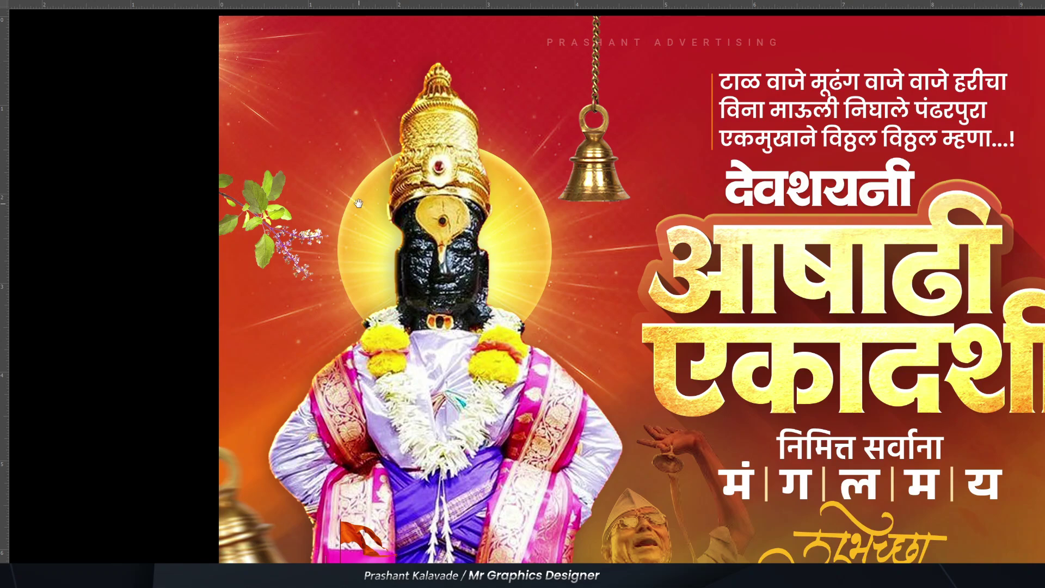
pyautogui.scroll(-3, 358, 203)
pyautogui.scroll(1, 314, 316)
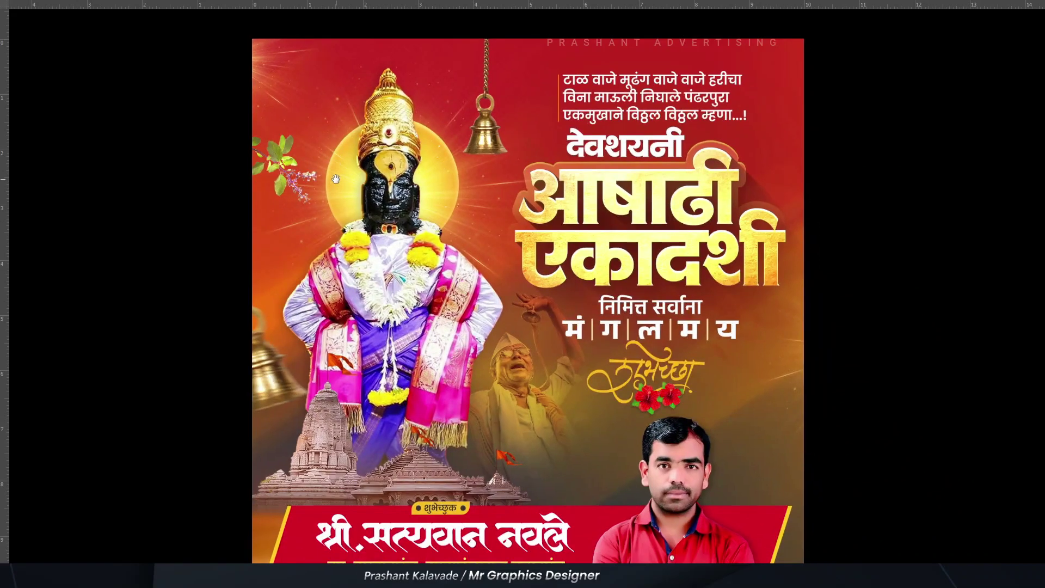
pyautogui.scroll(1, 314, 316)
pyautogui.scroll(-2, 305, 332)
pyautogui.scroll(-2, 295, 349)
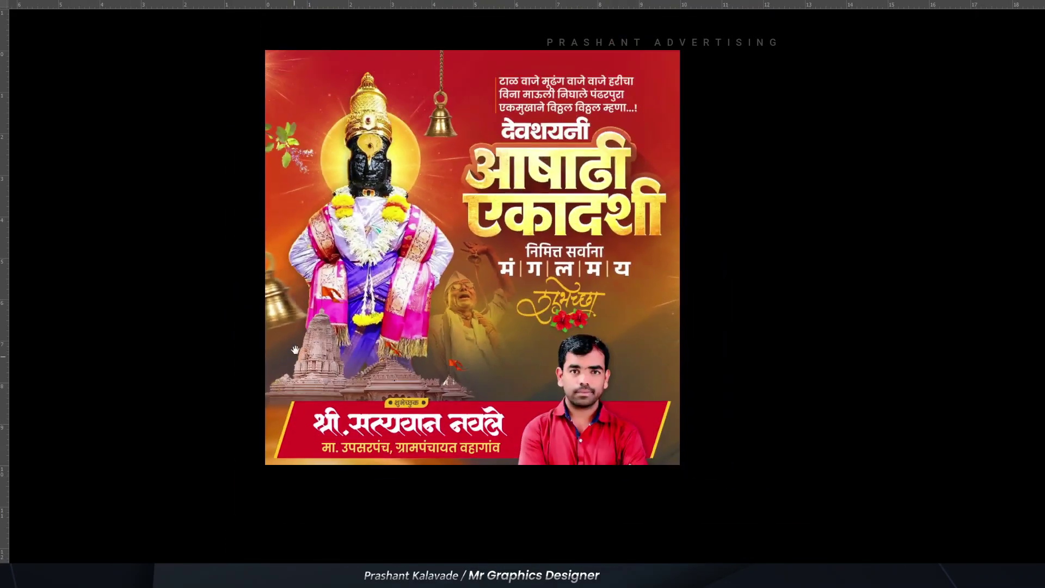
pyautogui.scroll(2, 432, 424)
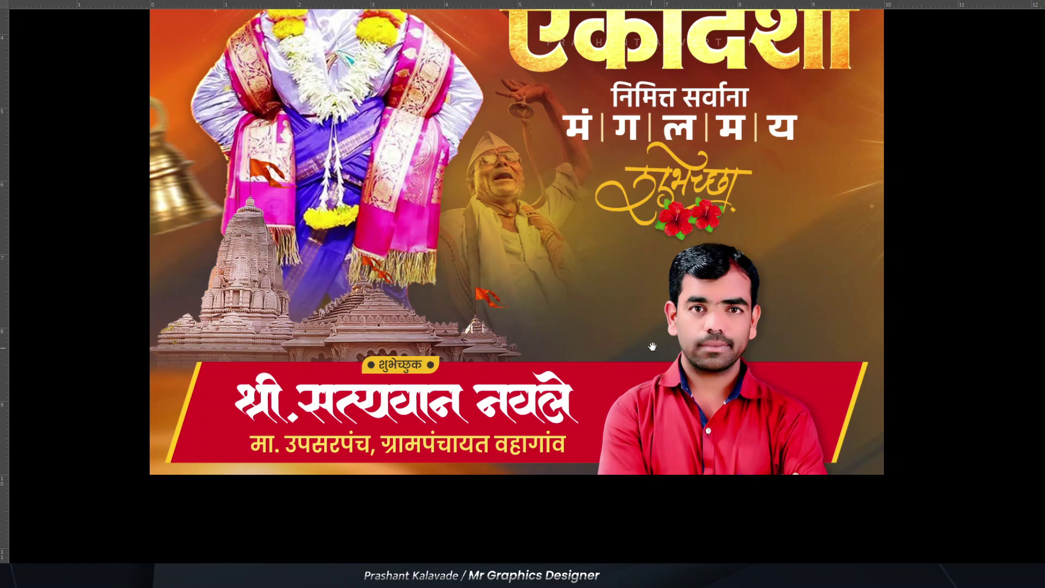
pyautogui.scroll(-1, 652, 346)
pyautogui.scroll(2, 736, 377)
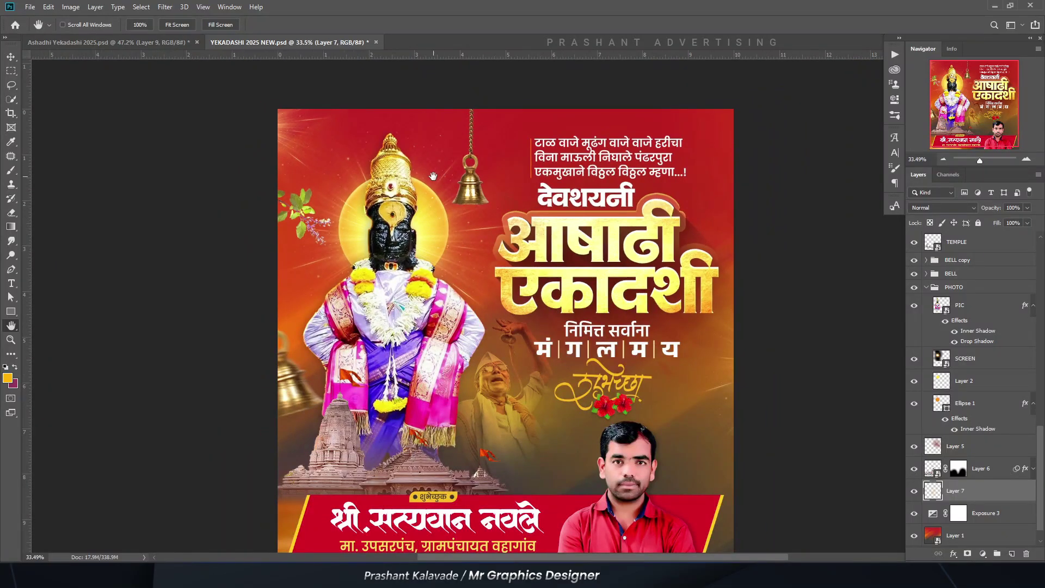
pyautogui.scroll(-1, 433, 175)
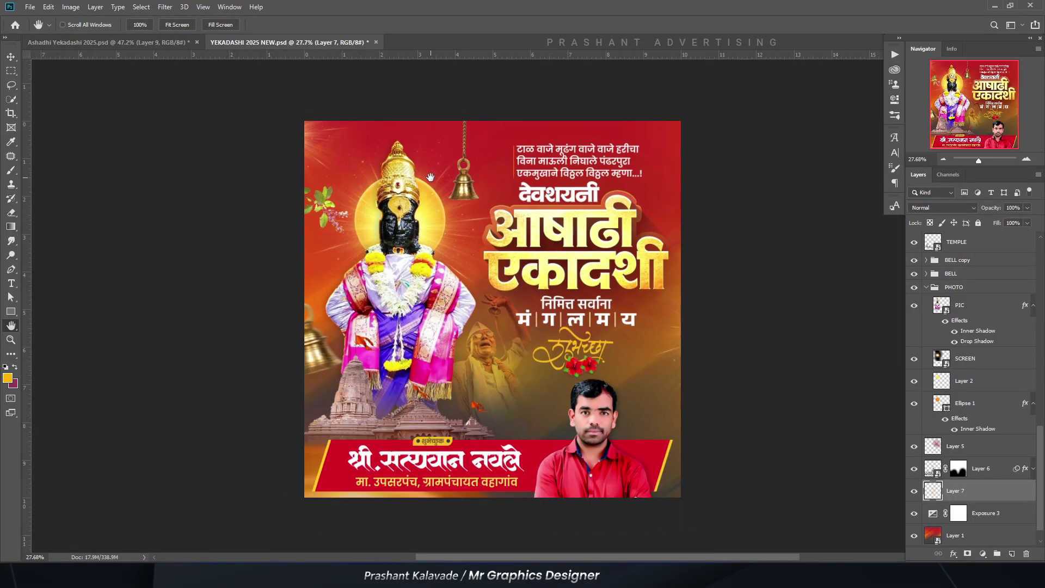
pyautogui.scroll(5, 431, 181)
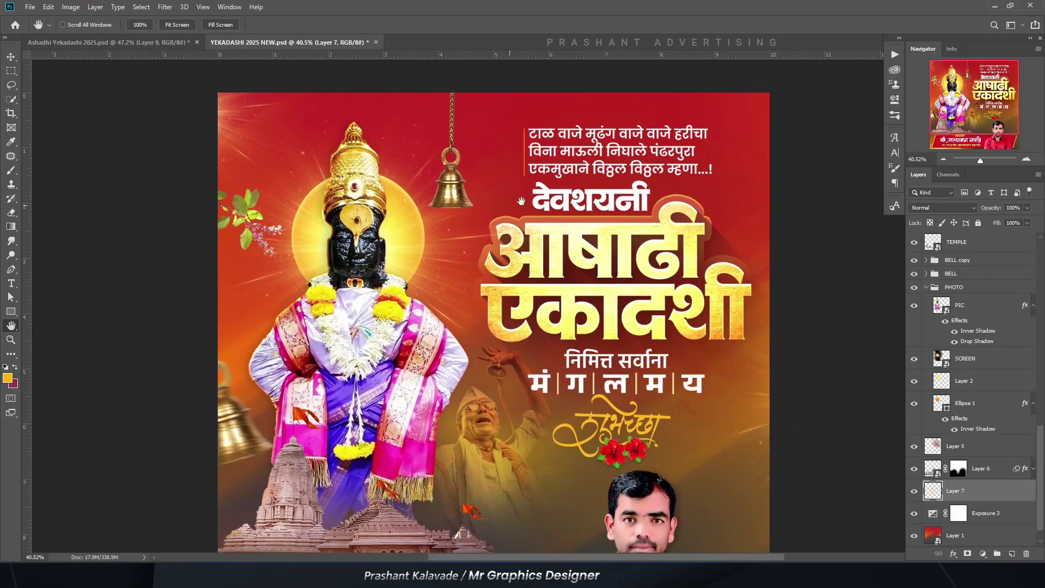
pyautogui.scroll(-3, 434, 219)
pyautogui.scroll(-2, 433, 219)
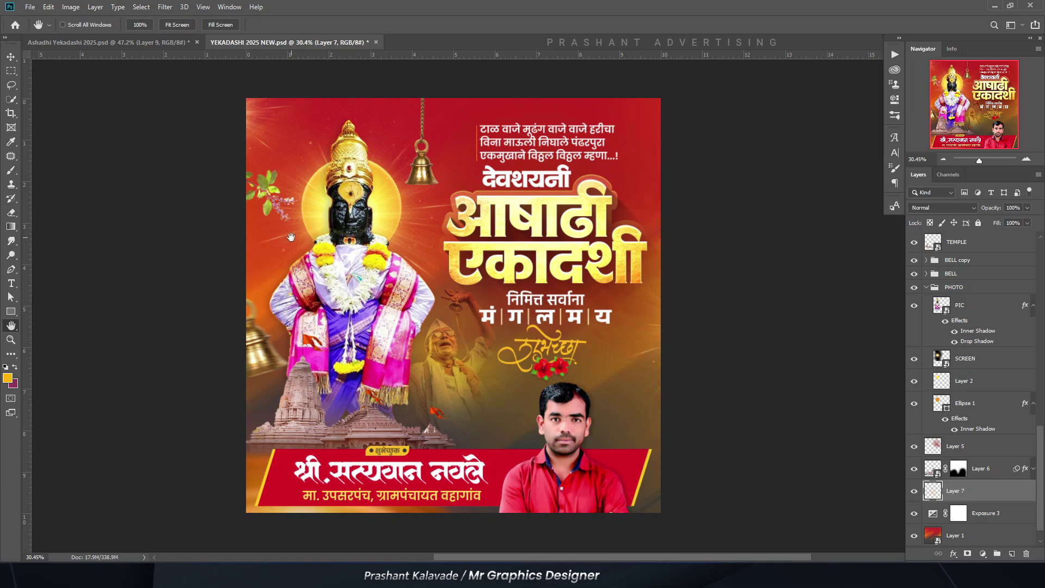
pyautogui.scroll(1, 291, 236)
# Step: Look through the long-shadow actions, 255 px and 85 px at 45° and 135°, in the loaded LONG_SHADOW action set
pyautogui.click(894, 56)
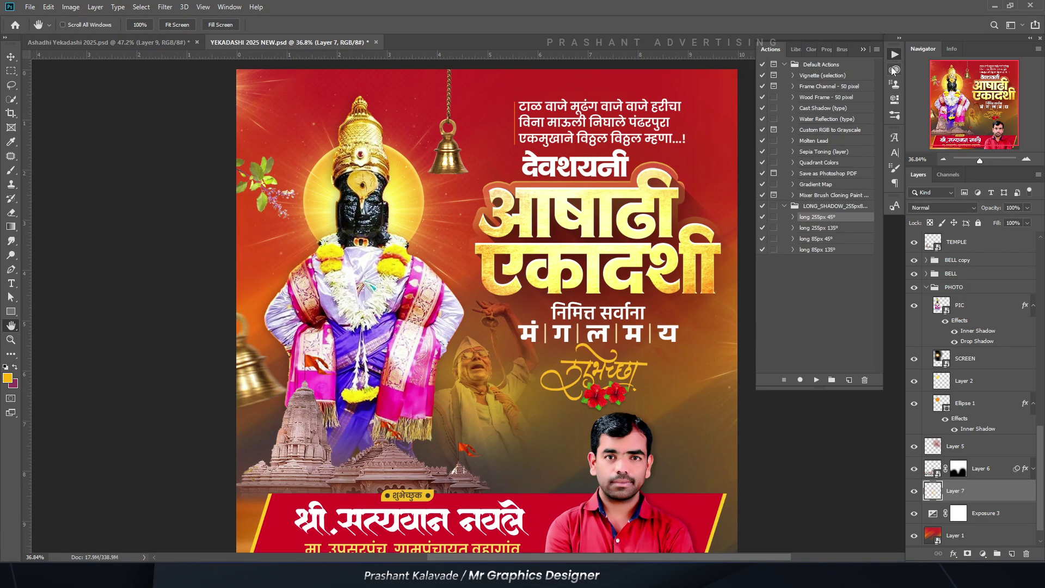
pyautogui.click(895, 57)
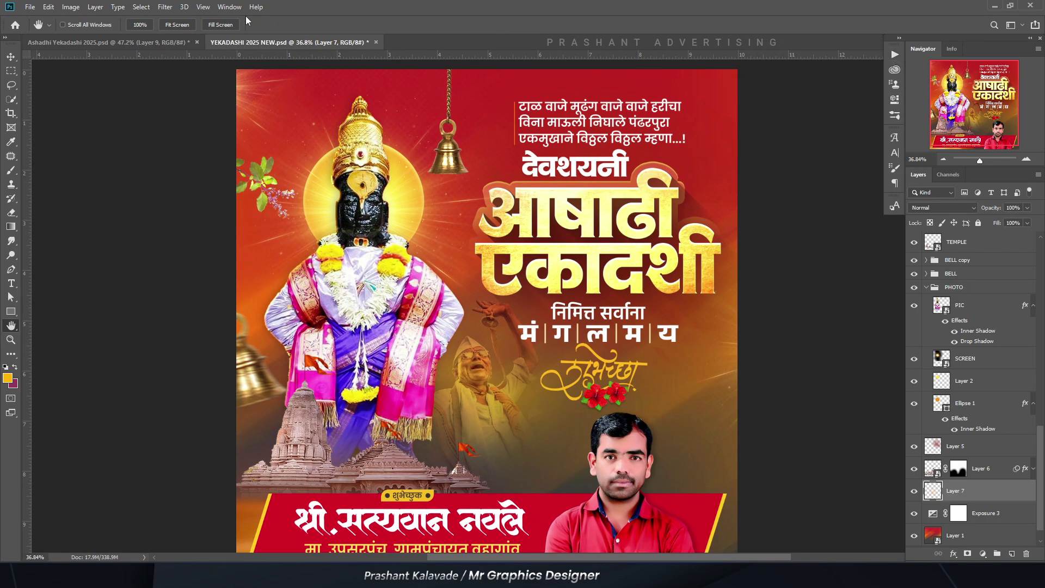
pyautogui.click(230, 6)
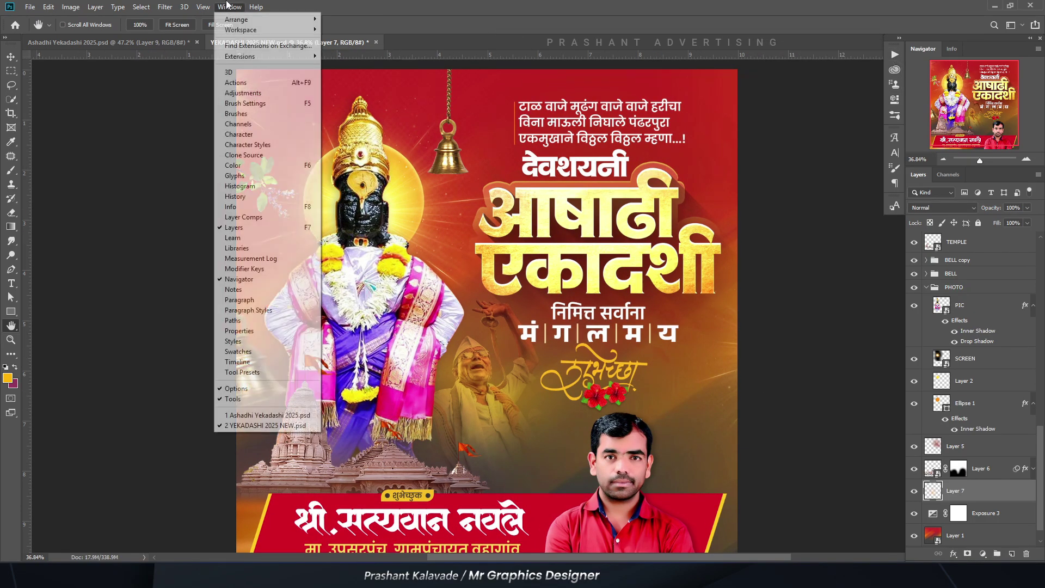
pyautogui.click(253, 85)
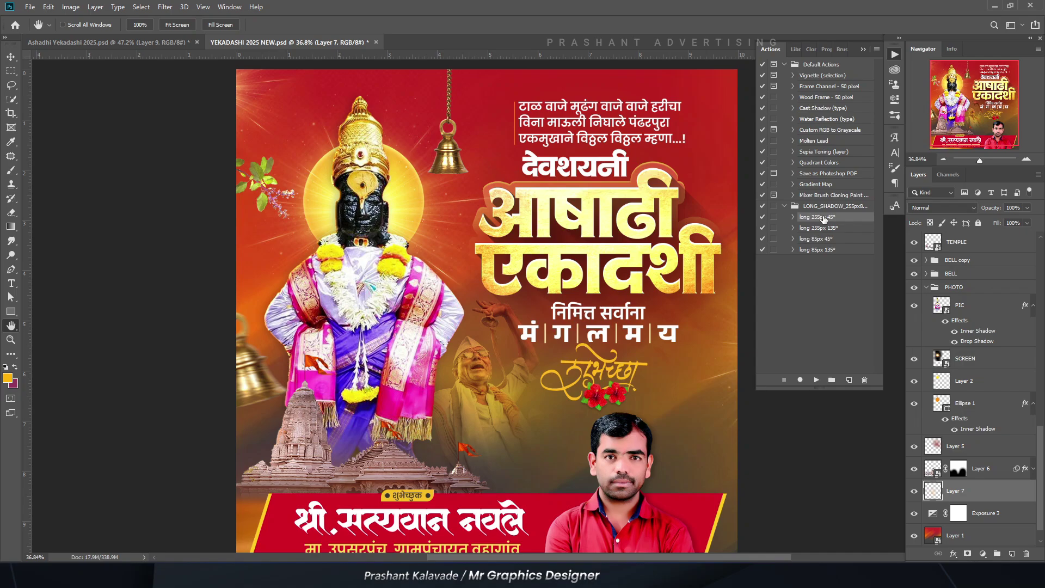
pyautogui.click(815, 250)
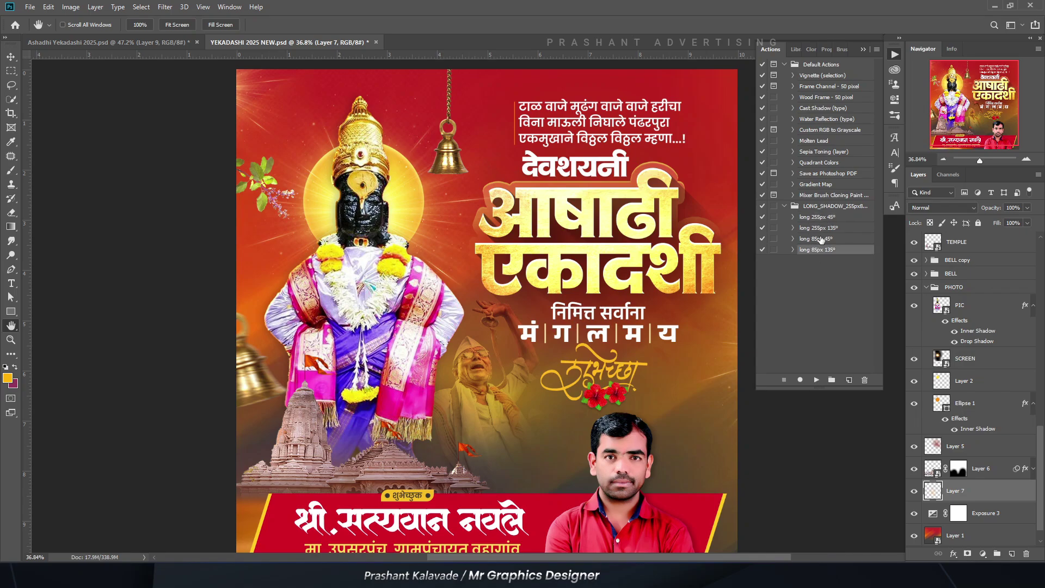
pyautogui.click(822, 239)
pyautogui.click(821, 229)
pyautogui.click(844, 216)
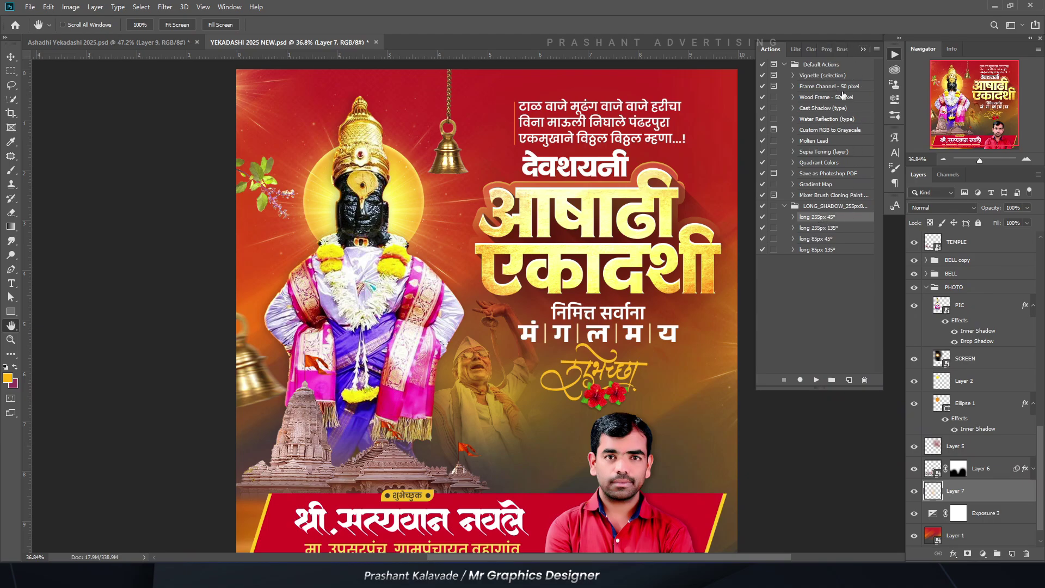
pyautogui.click(863, 50)
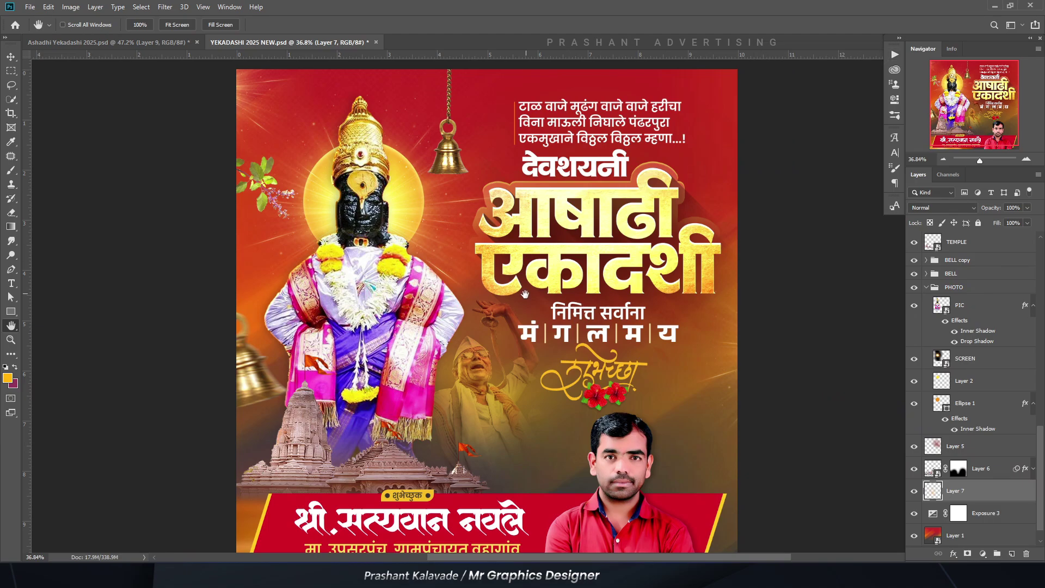
pyautogui.scroll(-1, 553, 303)
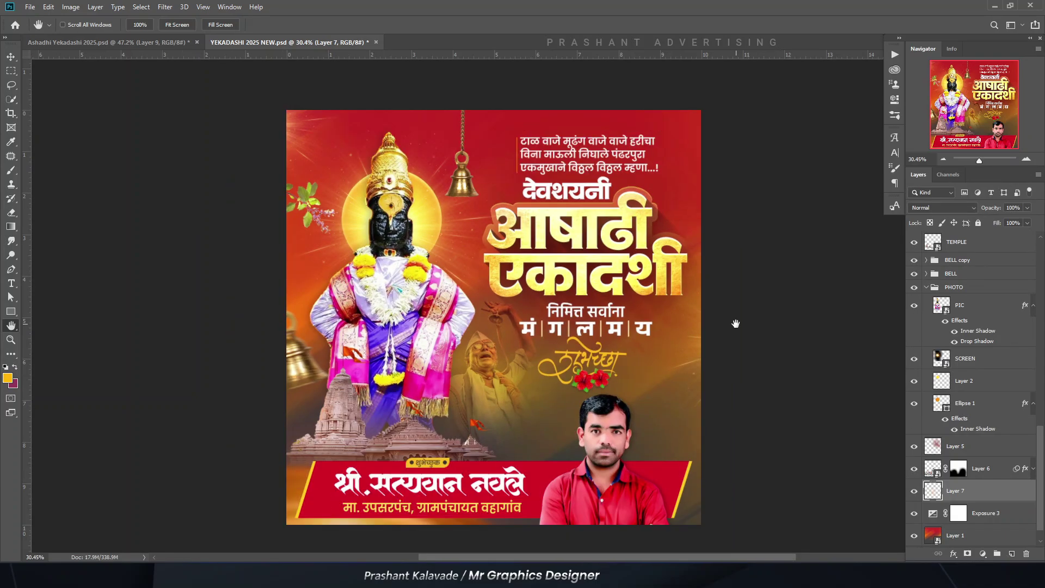